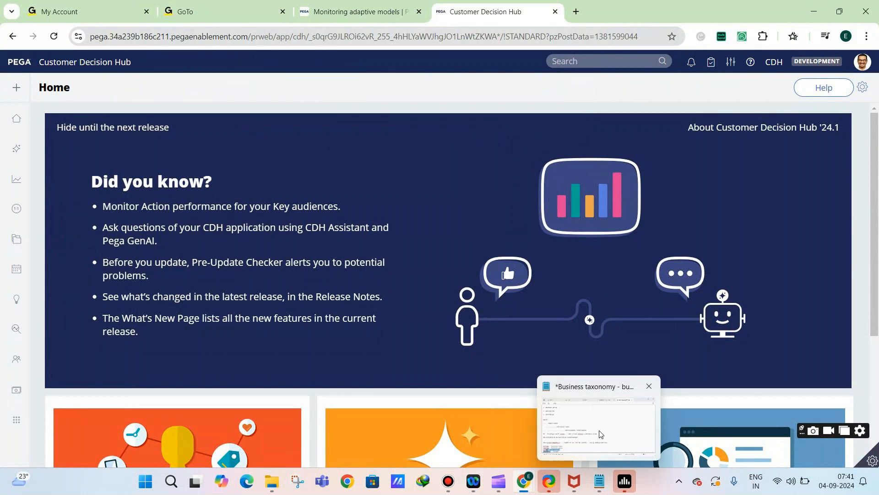
Switch to the Business taxonomy note in Notepad and replace all its text with the heading "Business taxonomy --- creating the business structure"
left_click(603, 477)
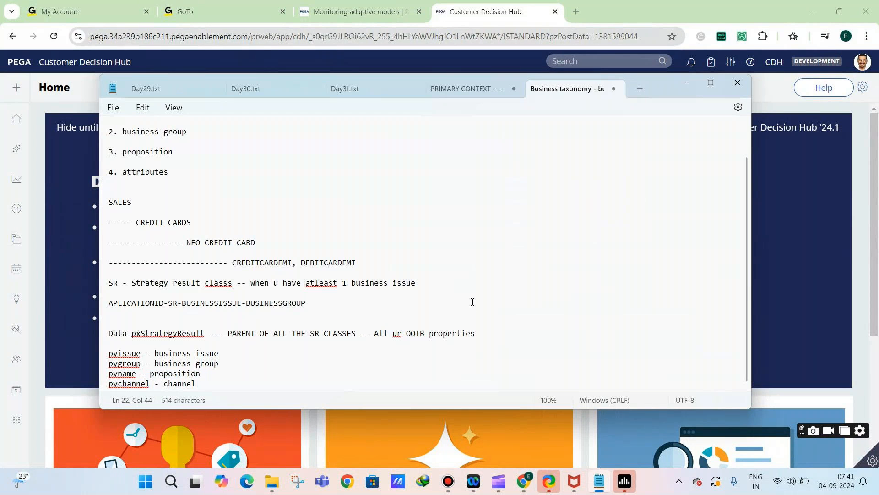
key("ctrl+a")
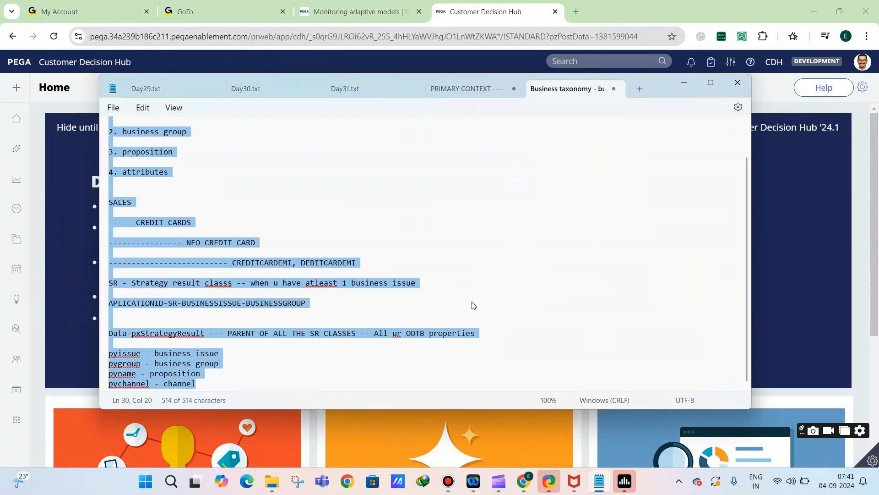
type("Business")
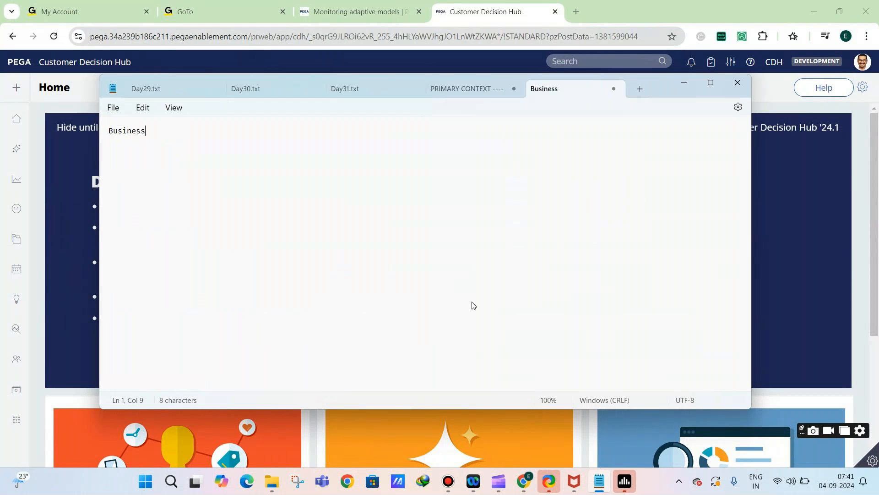
type(" taxonomy ")
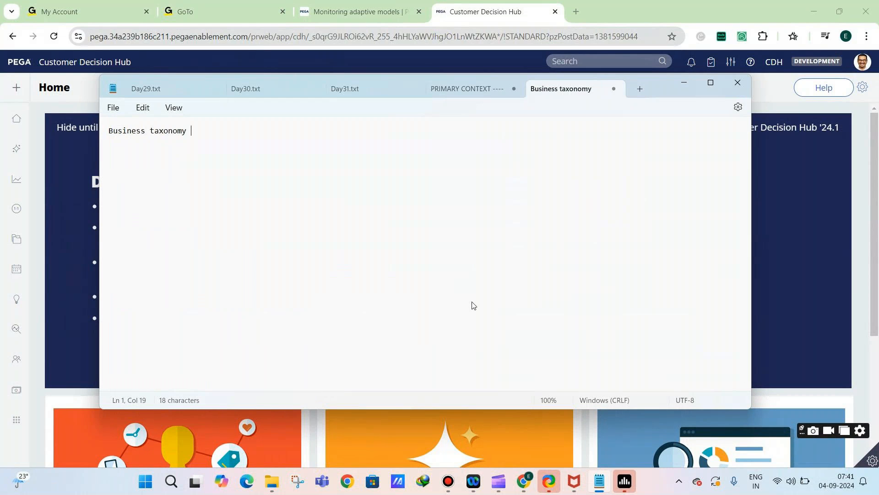
type("--- creating the business structure")
key("Return")
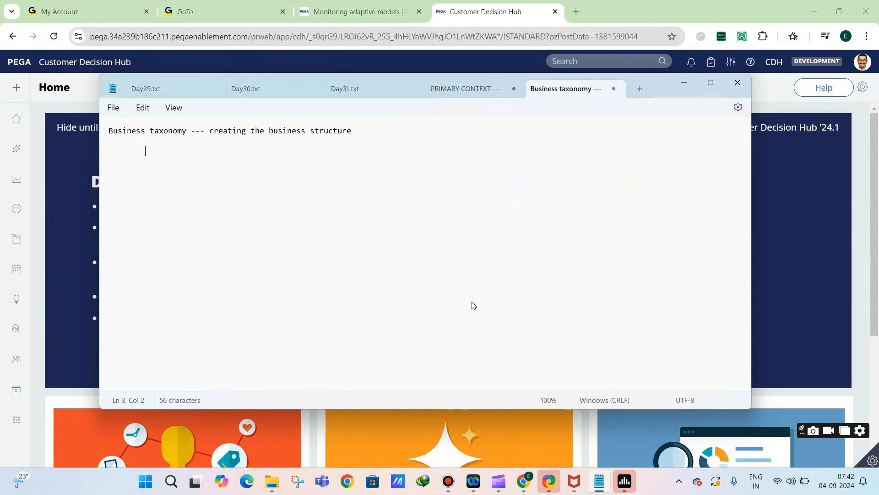
List "business issue", "business group" and "proposition" on separate indented lines under the heading
type("business issue")
key("Return")
key("Tab")
type("business group")
key("Return")
key("Tab")
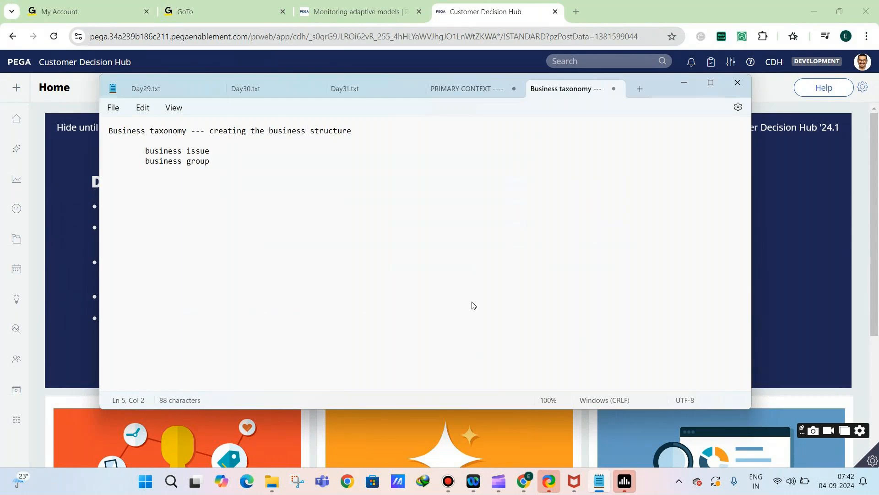
type("proposition")
type(" --- g")
type("oal of promotion")
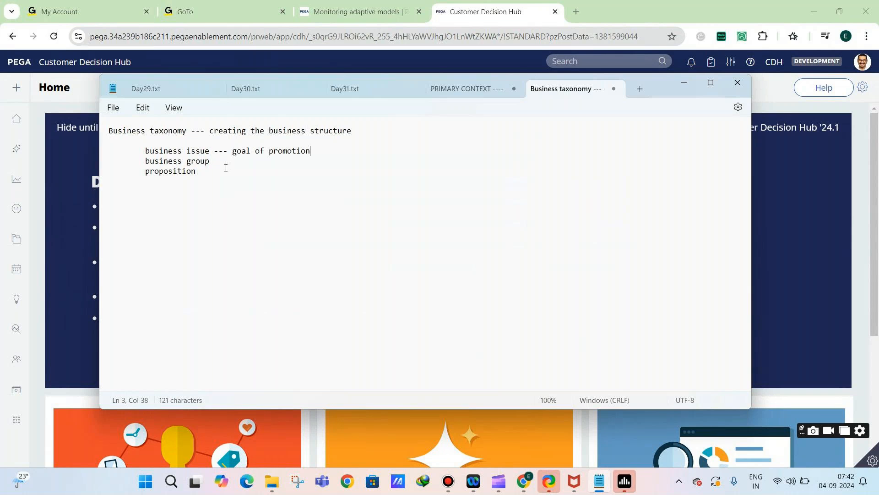
Add "--- goal of promotion" to the business issue line and "--- category of promotion" to the business group line
left_click(225, 166)
type("--- category of promotion")
Extend the proposition line with "- promotion itself , i5 laptop, neo credit card"
left_click(217, 170)
type("- promotion itself , ")
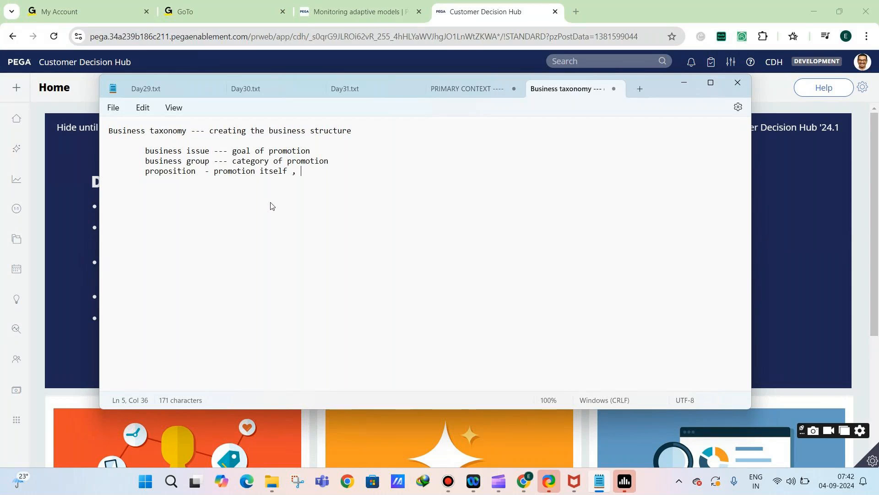
type("i5 laptop, ne")
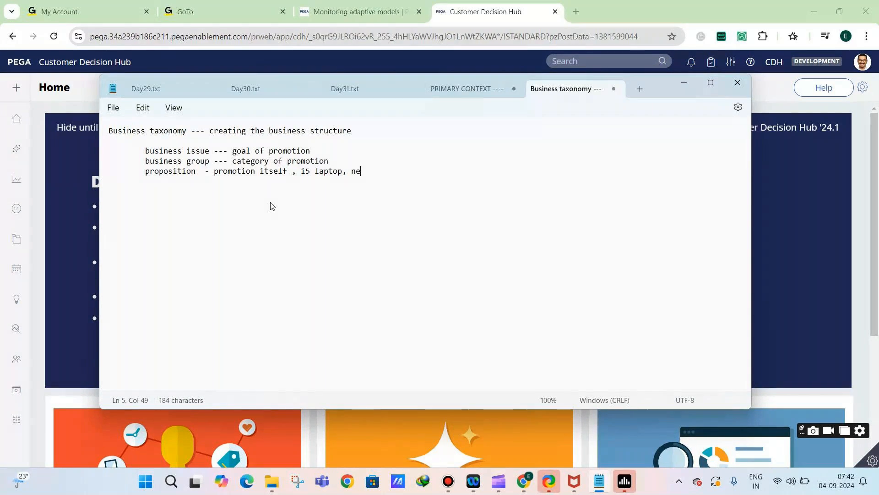
type("o credit card")
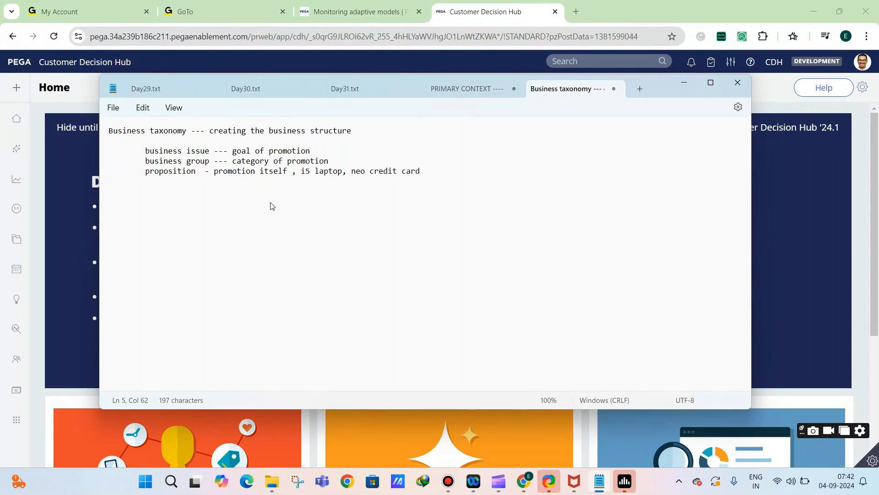
Add the line "SR class -= strategy result class" below the indented list, separated by a blank line
key("Return")
key("Return")
type("SR Re")
key("BackSpace")
key("BackSpace")
type("class -= strategy result")
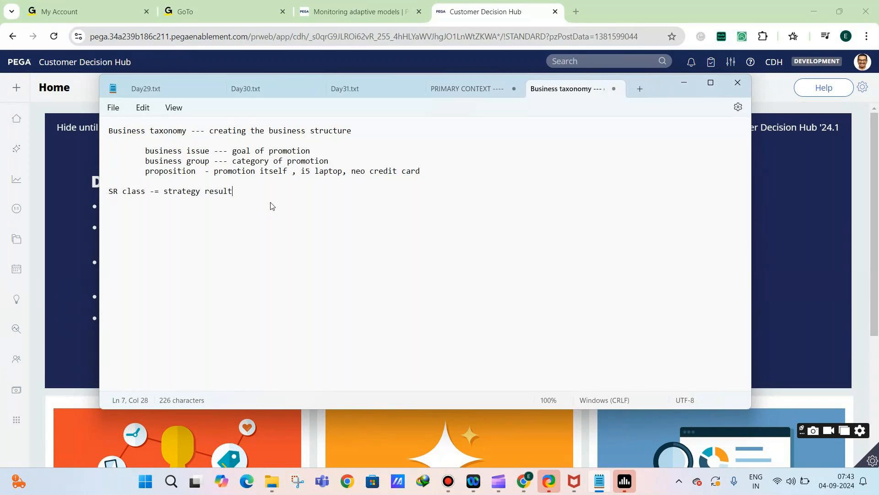
type(" class")
Add the line "whenever our application has atleast one business issue ---" below the SR class line, after a blank line
key("Return")
key("Return")
type("whenever our application has t")
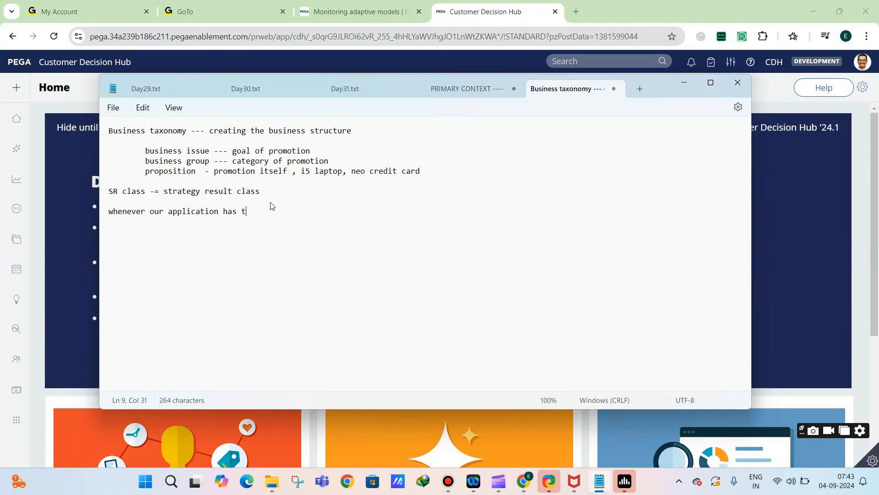
key("BackSpace")
type("atleast one business i")
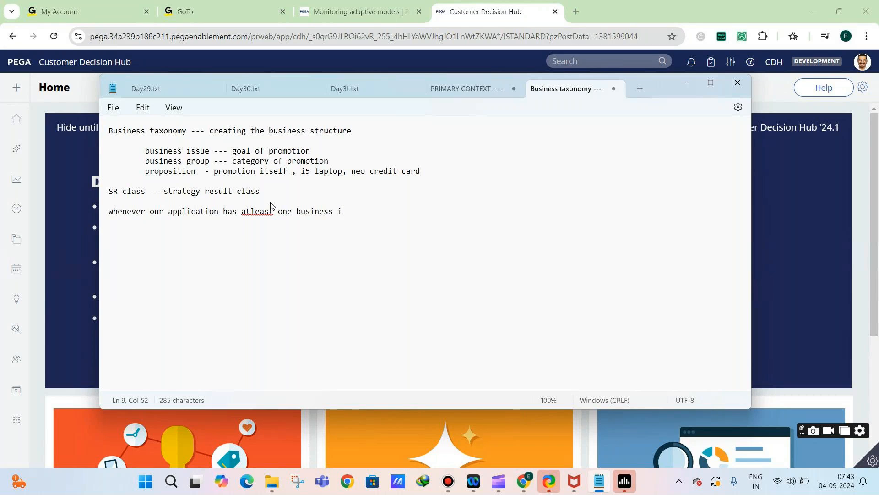
type("ssue ---")
Write the class naming pattern "<APPLICATIONID>-<SR>-<BUIISNESSISSUE>-<BUSINESSGROUP>" on a new line, after a blank line
key("Return")
key("Return")
type("<APPLICATIONID>-<SR")
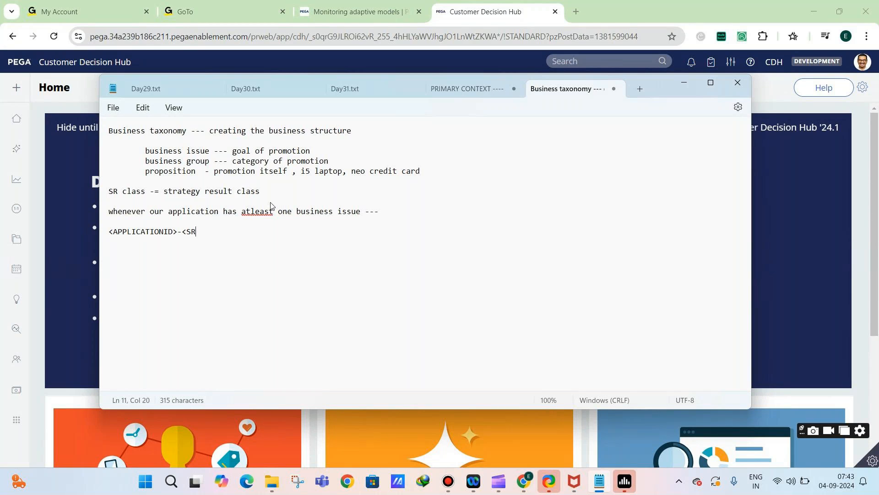
type(">-<BUIISNESSISSUE>-<BUSINES")
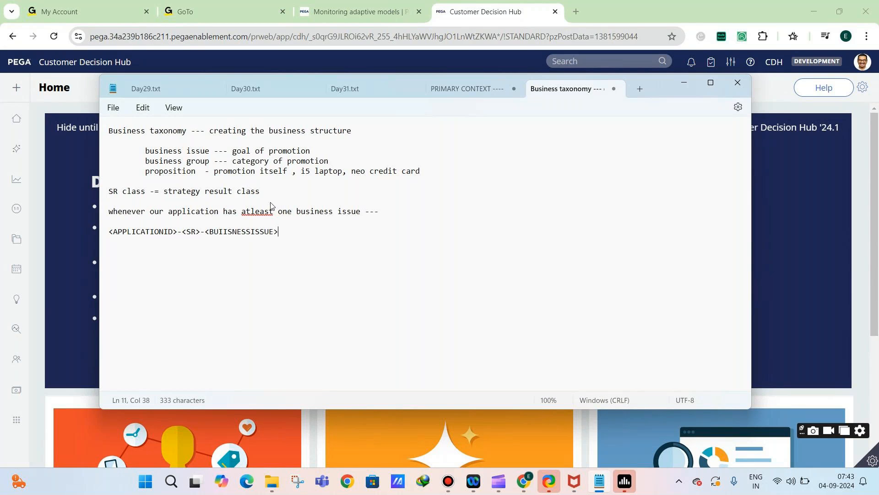
type("SGROUP>")
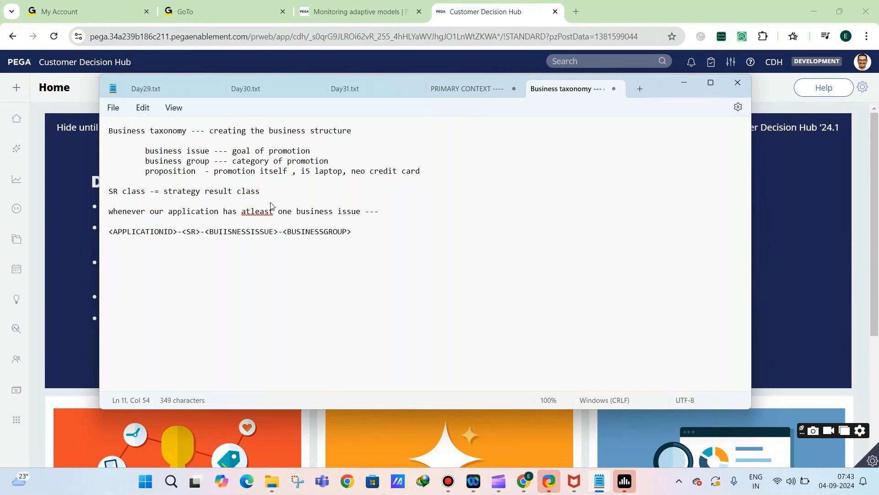
Add the numbered items "1. Generated form" and "2. Custom form" below the class naming pattern, separated by blank lines
key("Return")
key("Return")
type("1. Generated form")
key("Return")
key("Return")
type("2.")
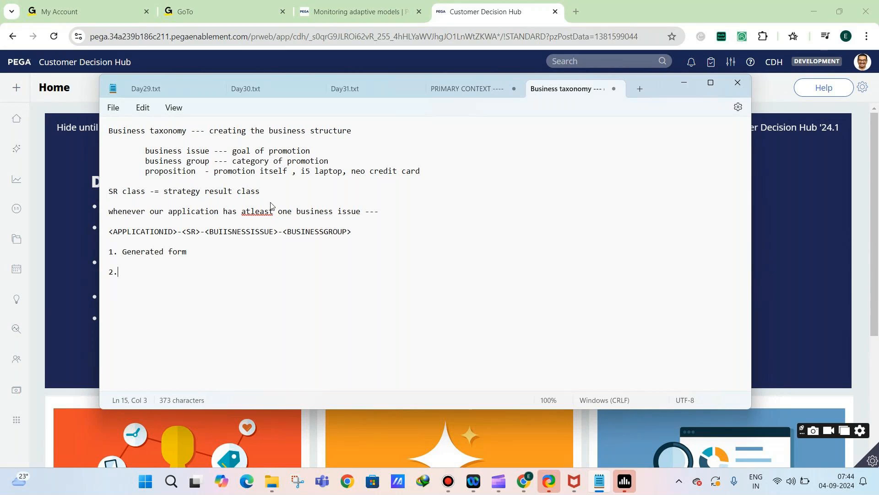
type(" Custom form")
Insert "neo credit card" between the class naming pattern and the numbered items, with "creditcardmonthlyemi" indented beneath it
left_click(364, 229)
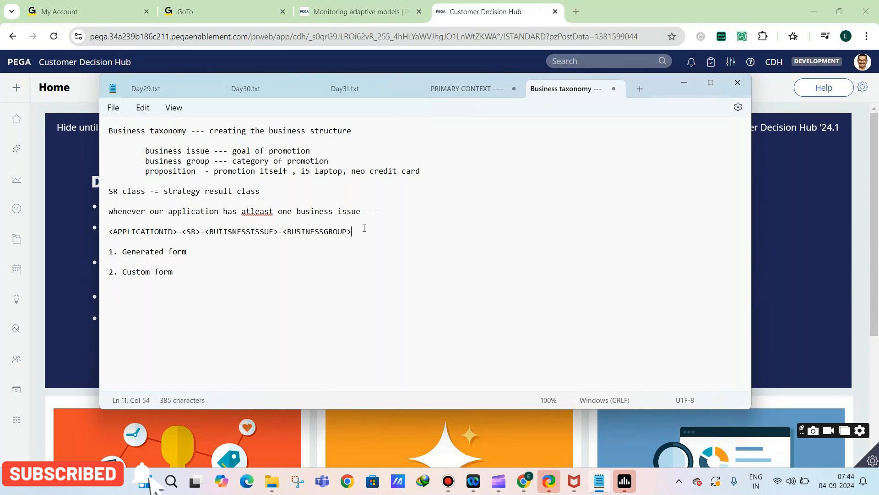
key("Return")
key("Return")
type("neo credit card")
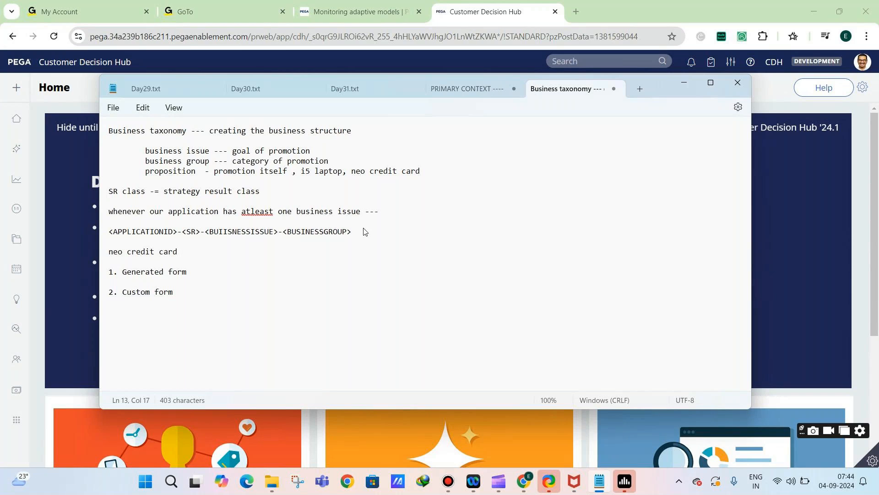
key("Return")
key("Tab")
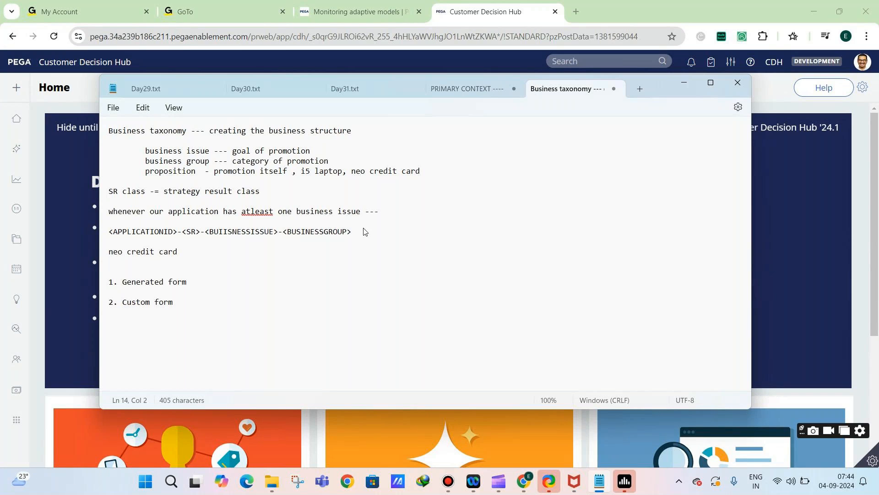
type("creditcardmonthlyemi")
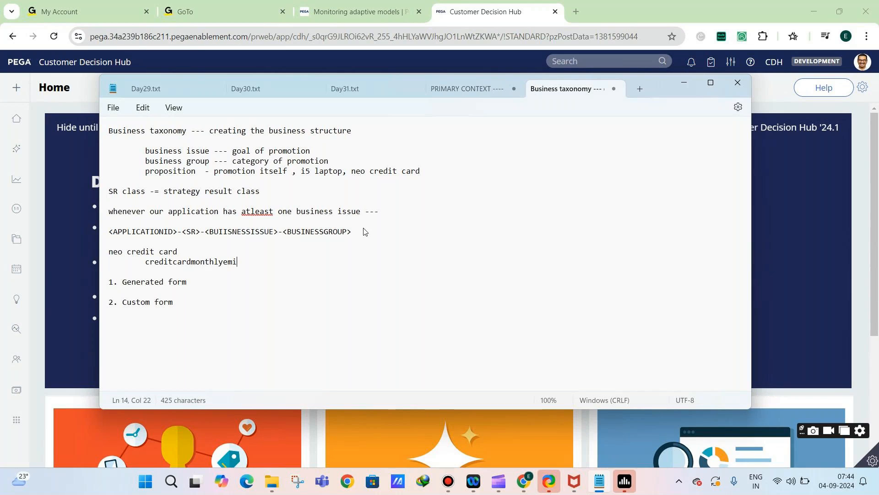
Add "totalcreditcardtenure" as a second indented property under neo credit card
key("Return")
key("Tab")
type("totalcreditcardtenure")
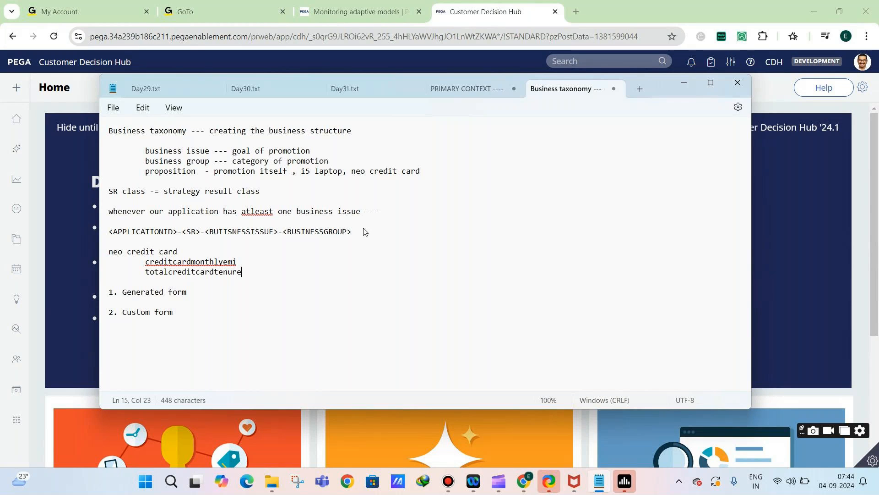
Extend the Generated form item with "--- all properties created in sr class shud be added in the generated form"
left_click(235, 295)
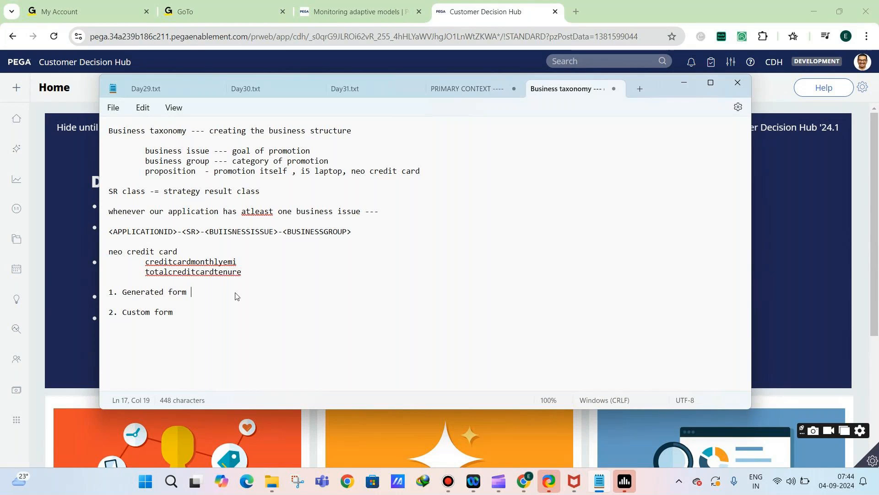
type("--- all properties created in sr class")
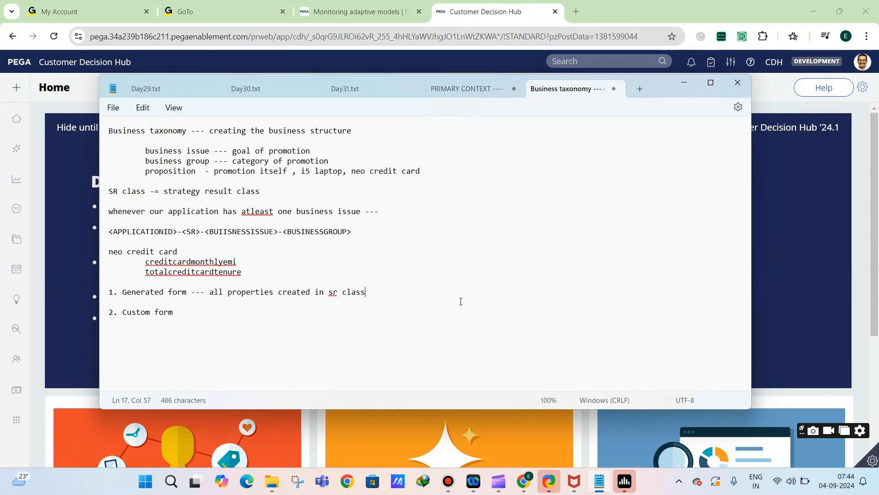
type("shud be added ")
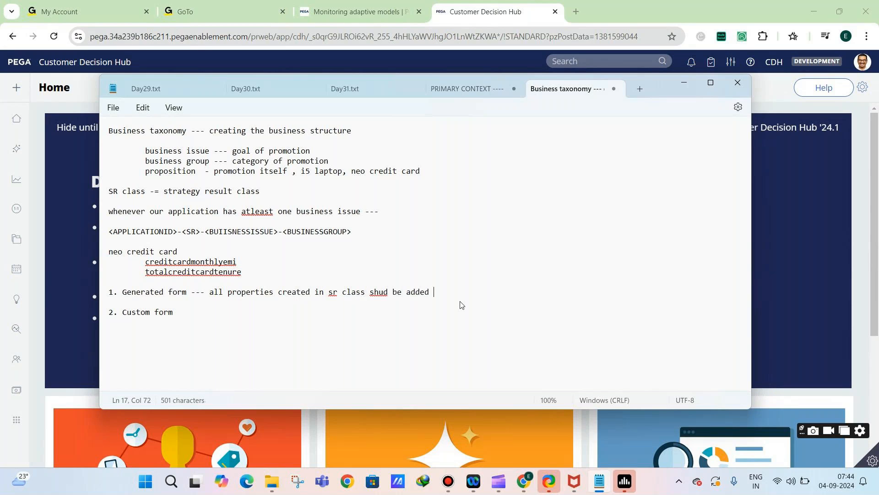
type("in the generated form")
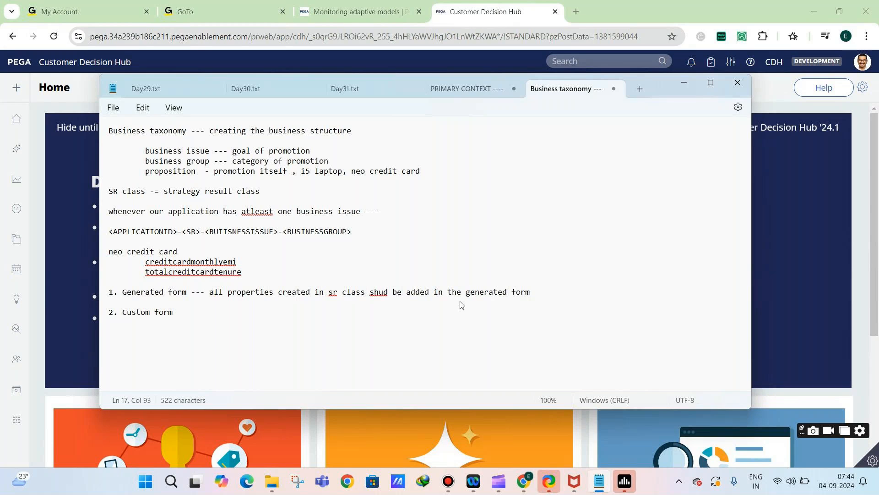
Extend the Custom form item with "---- if u need advanced controls like dropdowns, radio buttons etc u need to create custom form"
left_click(215, 308)
type("---- if u ")
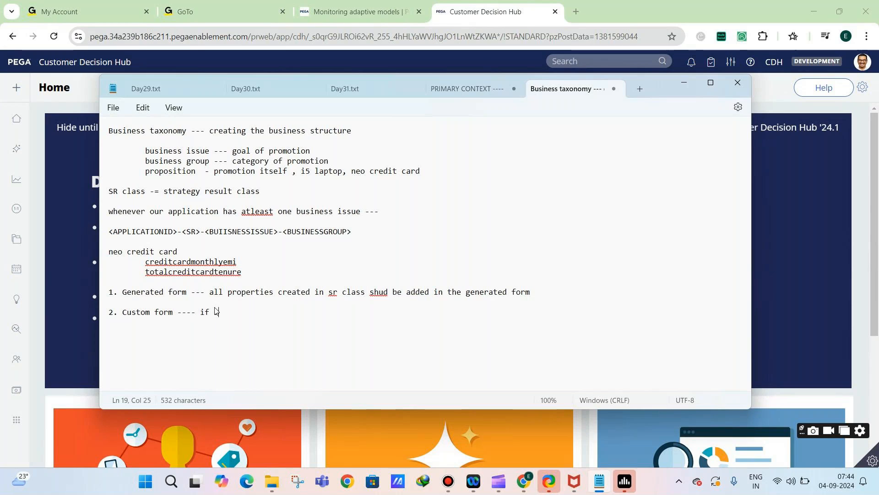
type("need advanced ")
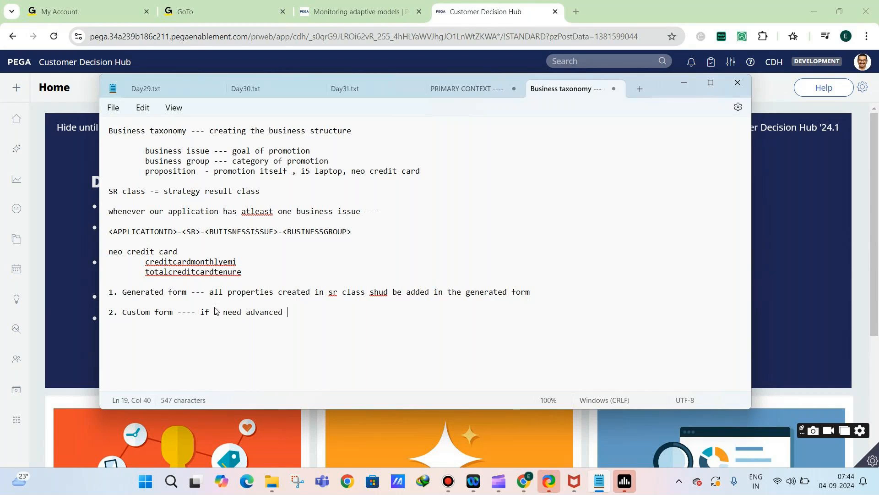
type("controls like dropdowns, r")
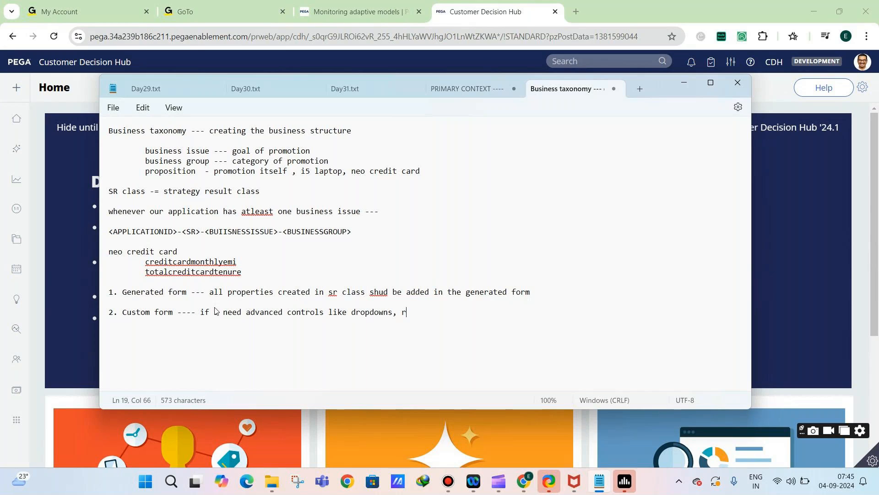
type("adio buttons etc u need to c")
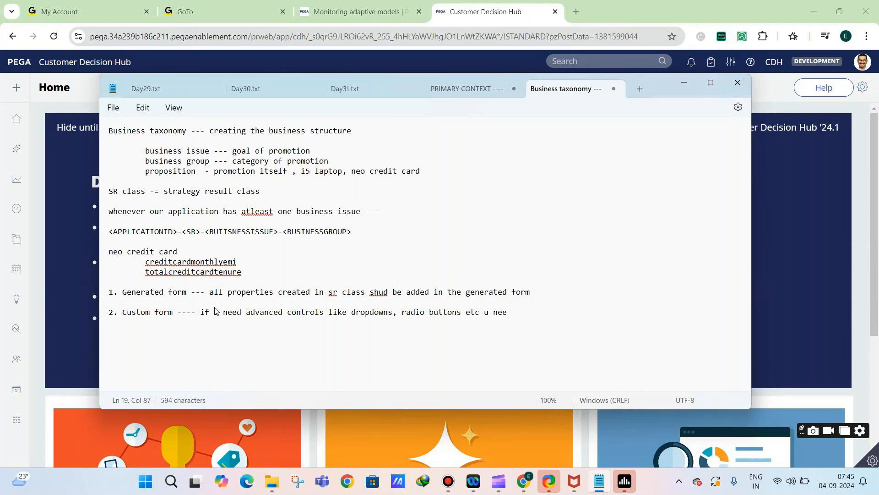
type("tom form")
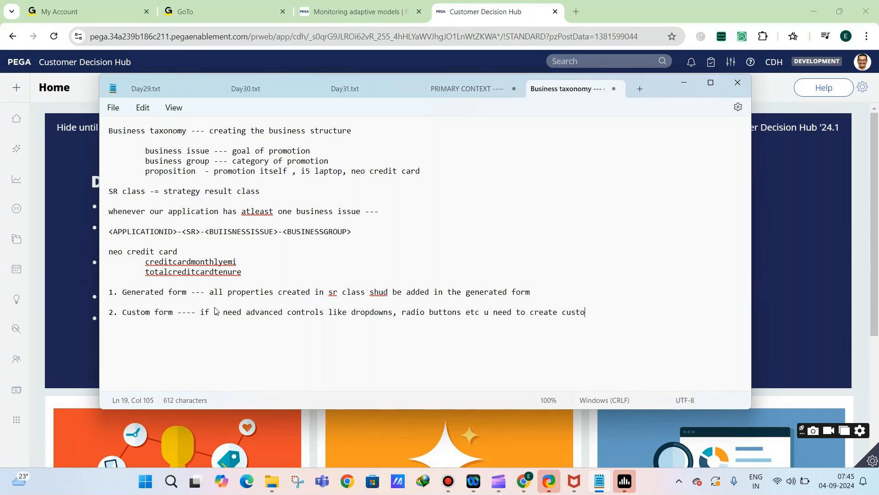
Add the closing line "Strategy -- introduction" below the Custom form item, after a blank line
key("Return")
key("Return")
type("Strategy ")
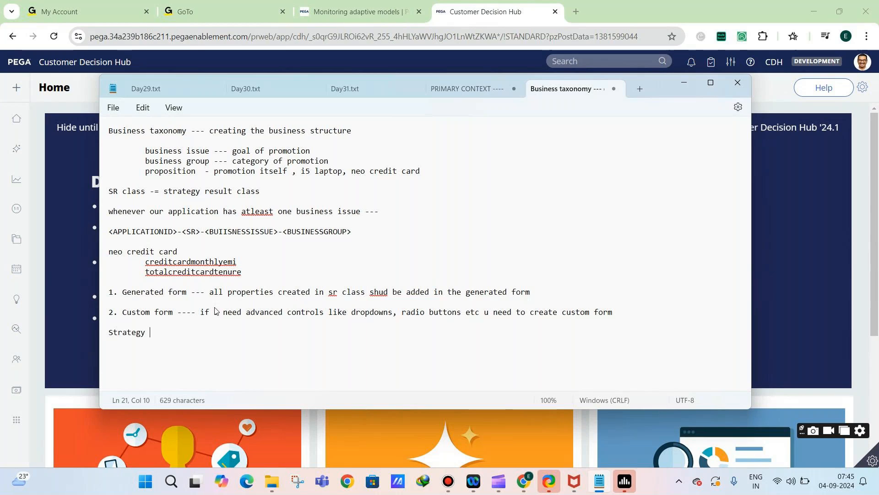
type("-- o")
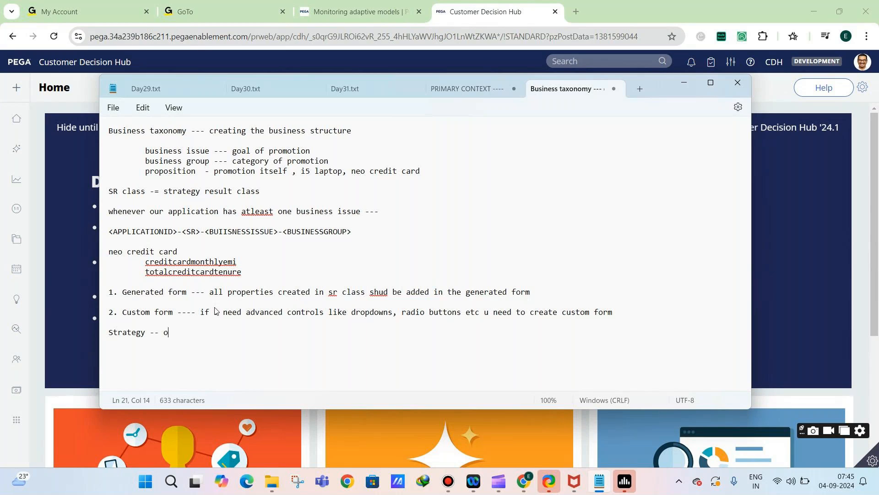
key("BackSpace")
type("introduction")
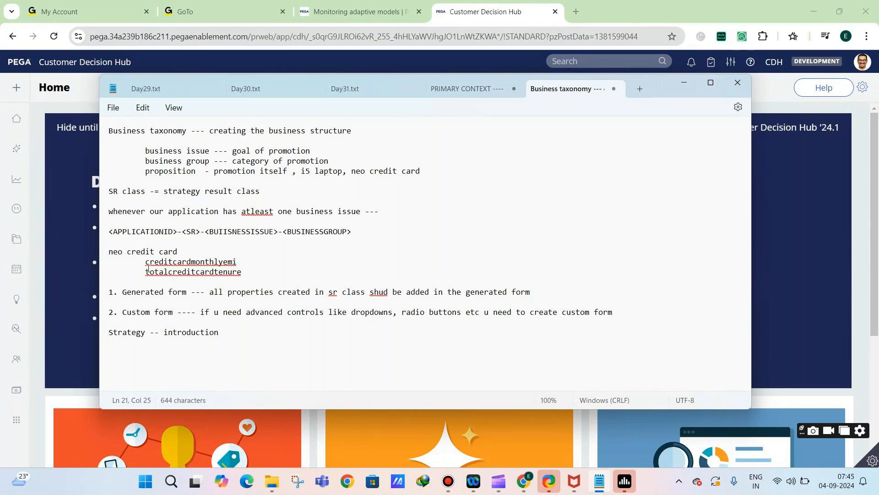
mouse_move(47, 296)
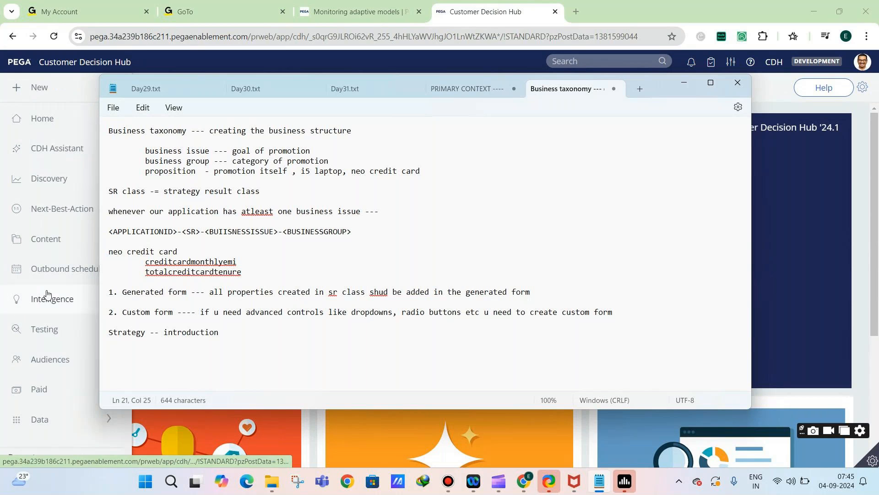
Extend the closing Strategy line of the notes with "to strategy canvas", followed by a blank line
left_click(58, 311)
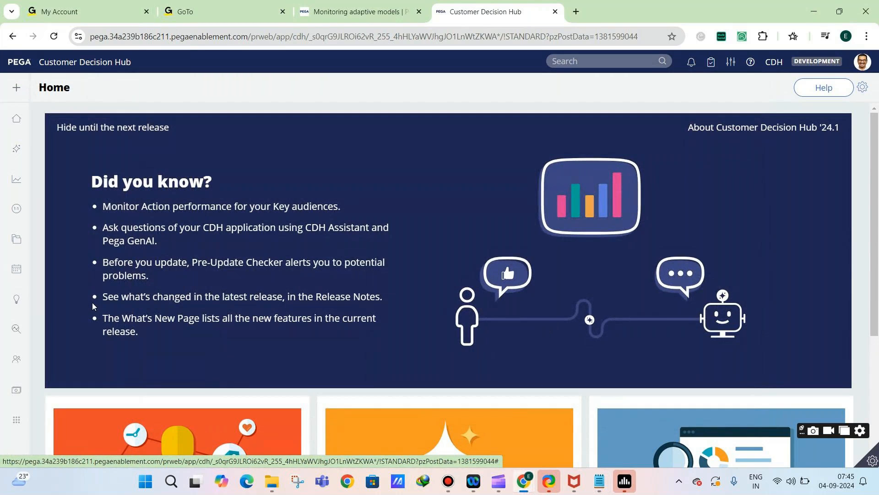
left_click(600, 481)
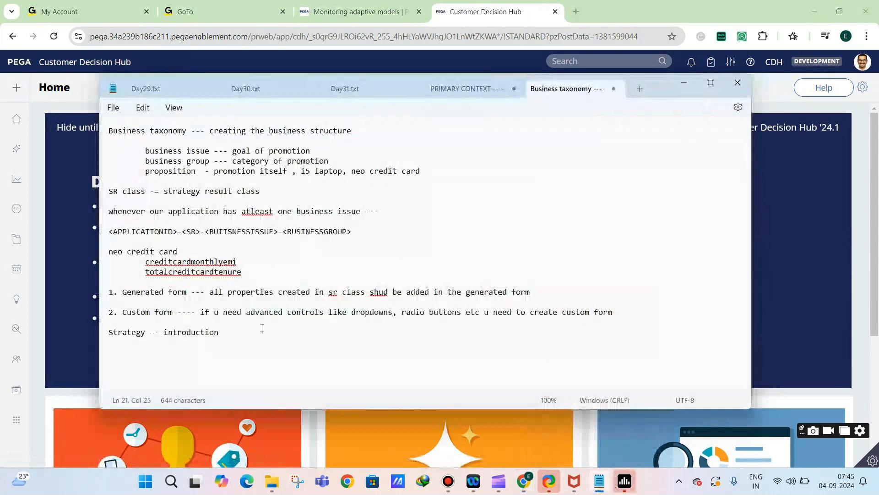
type("t")
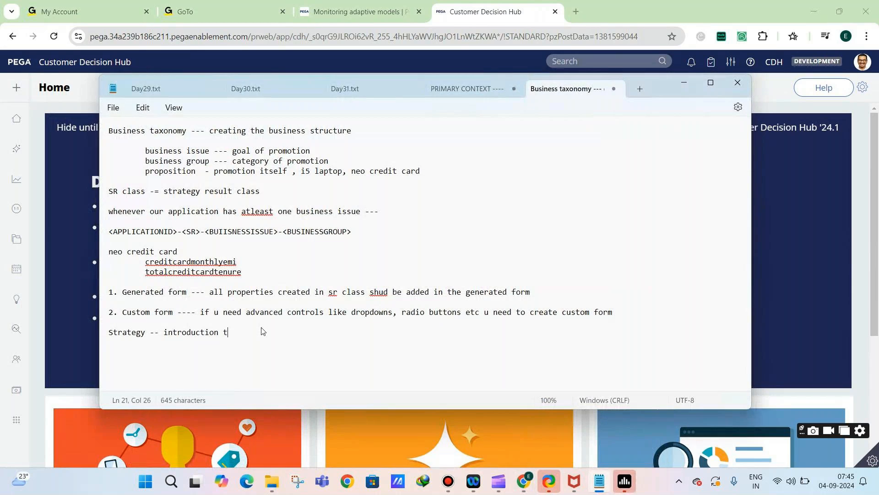
type("o strategy canvas")
key("Return")
key("Return")
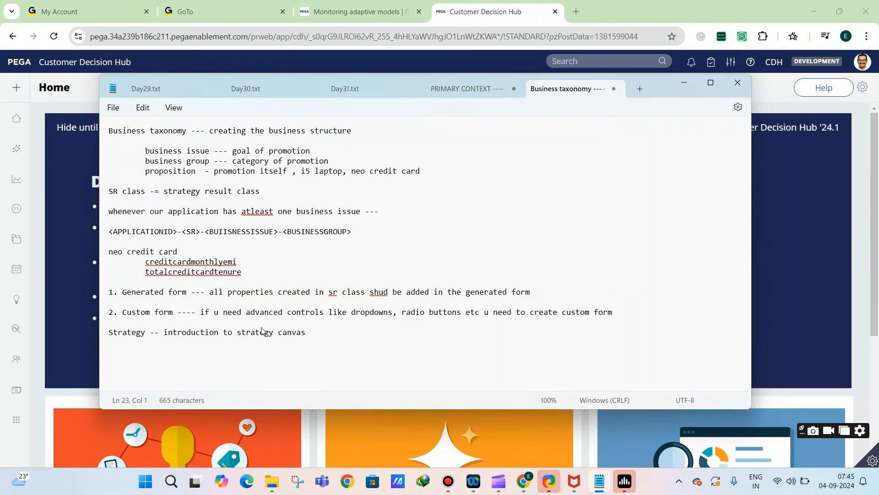
Add the lines "--- filter component" and "- proposition data component" at the end of the notes, separated by a blank line
type("--- filter component")
key("Return")
key("Return")
type("- proposition data com")
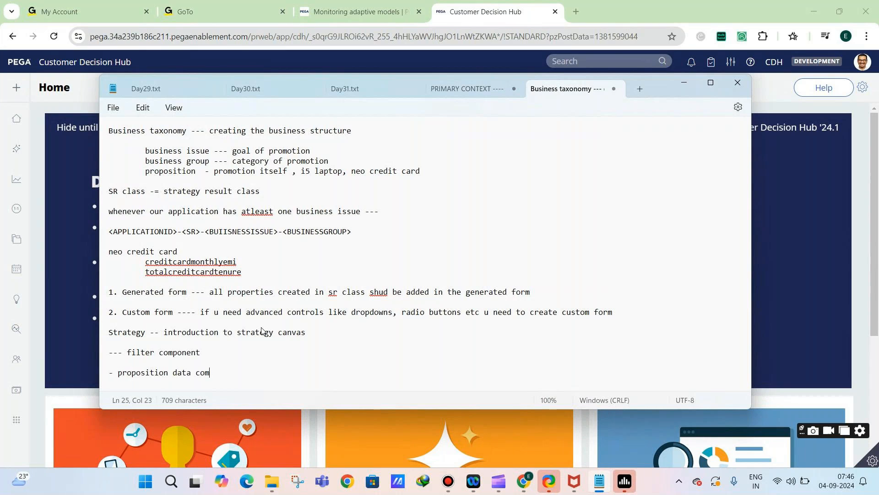
type("ponent")
Switch to Customer Decision Hub and open the Strategies list under Intelligence
left_click(84, 100)
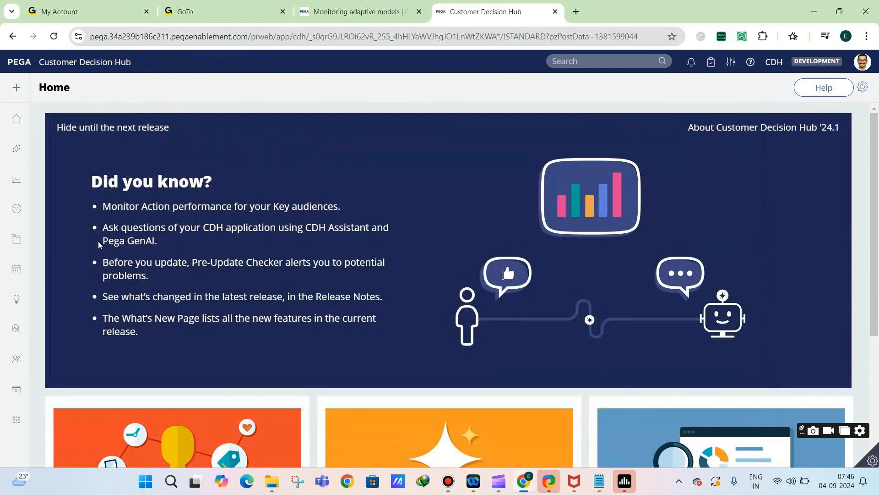
left_click(29, 298)
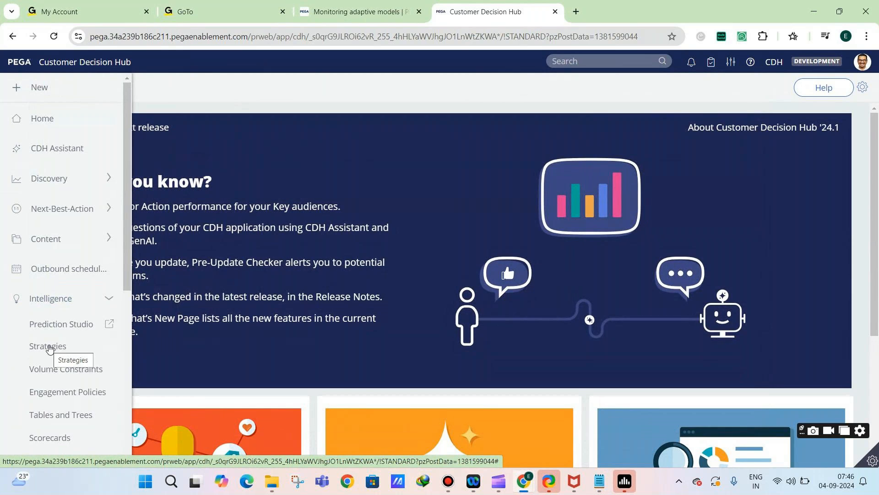
left_click(48, 347)
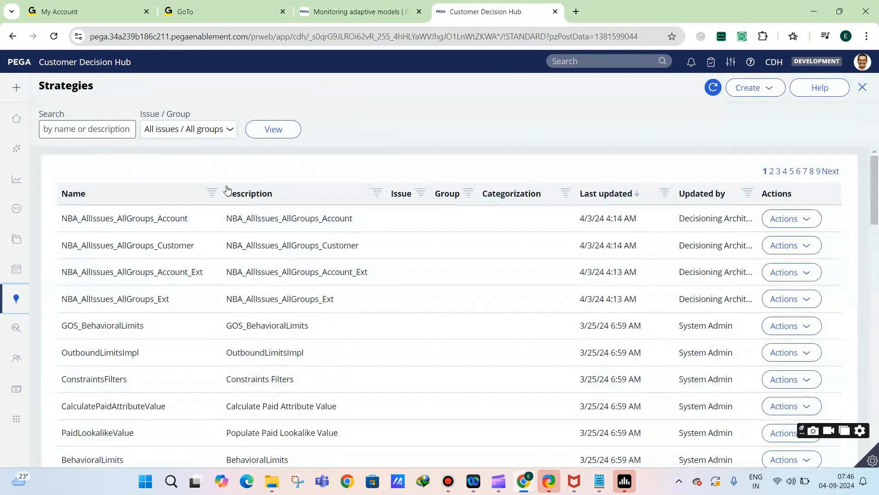
Switch to Dev Studio by way of Prediction Studio
mouse_move(9, 306)
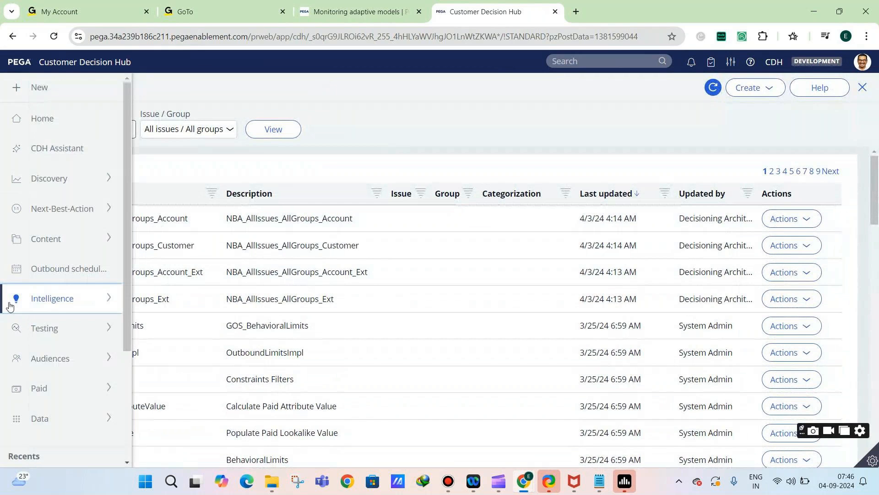
left_click(48, 306)
left_click(47, 328)
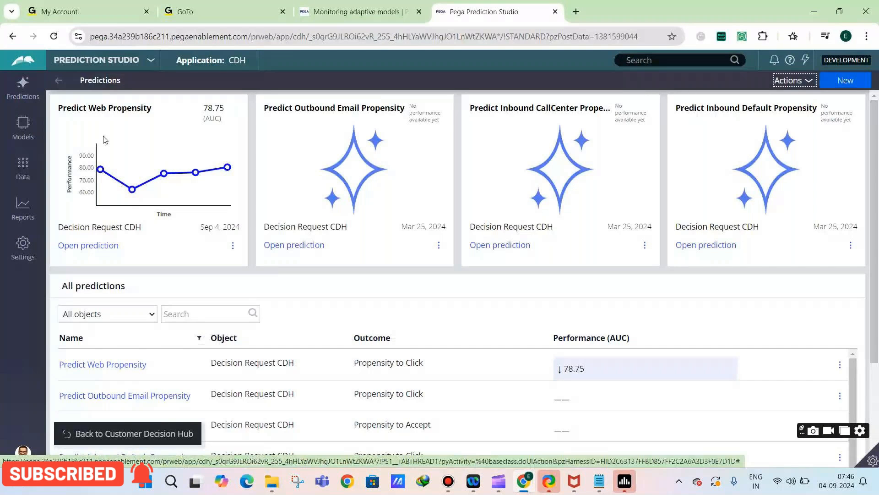
left_click(101, 61)
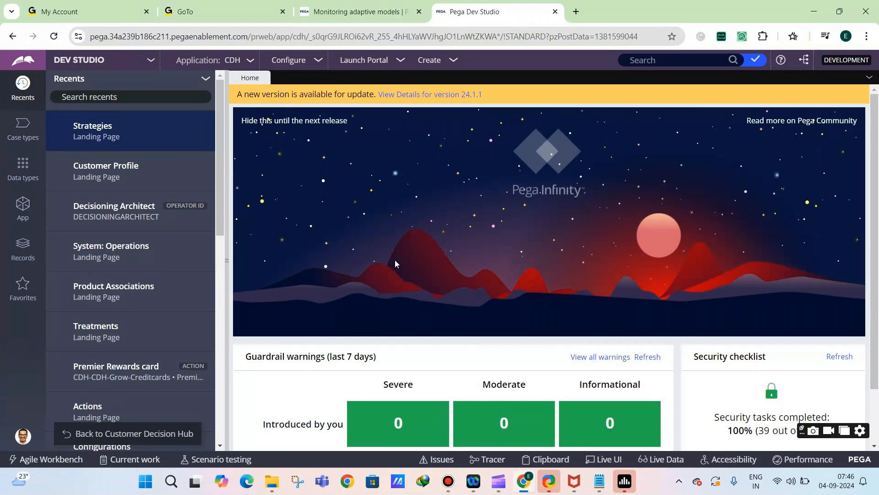
Locate the Strategy rule type among the Decision records and return to the Strategies list in Customer Decision Hub
left_click(23, 249)
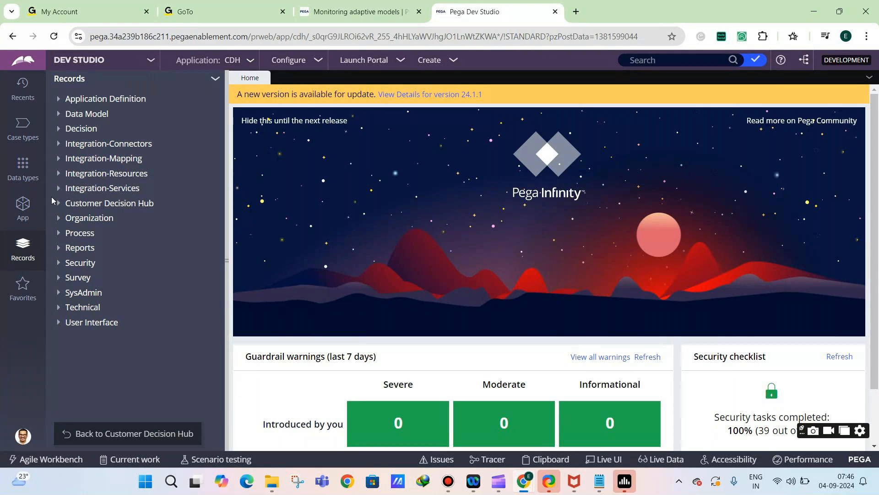
left_click(58, 128)
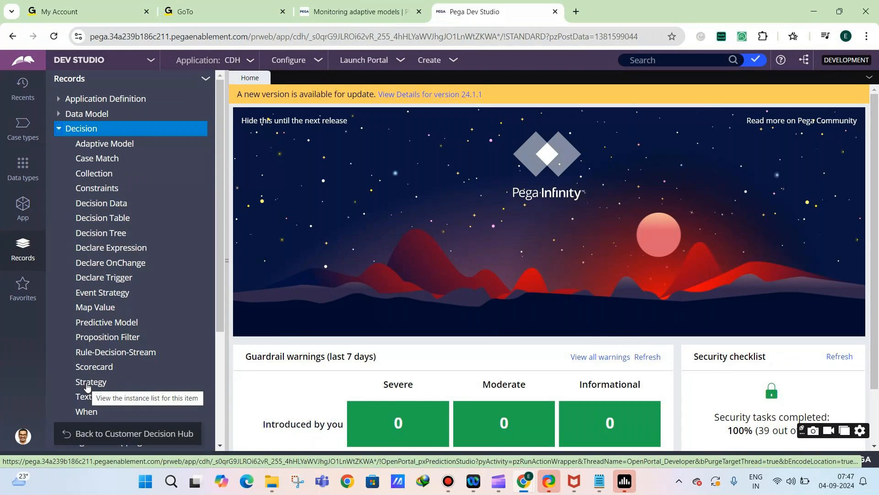
left_click(93, 382)
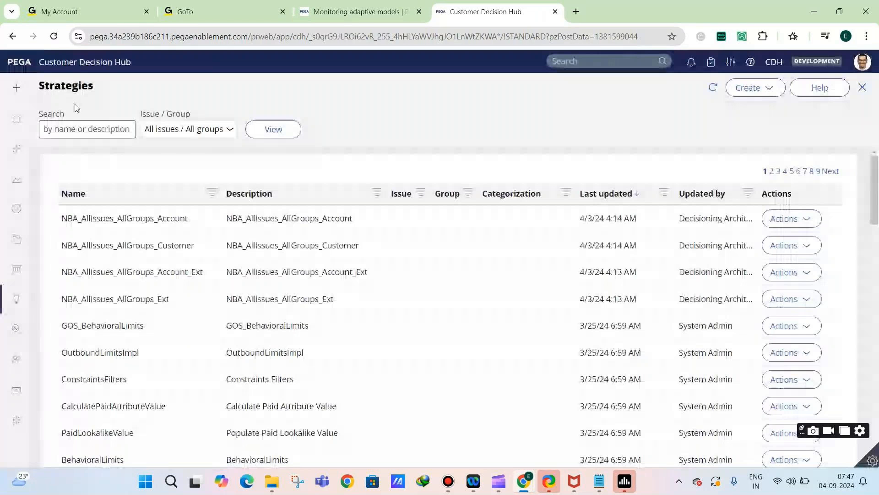
Start a new strategy record from the Strategies list and give it the short description "StrategyDemo"
mouse_move(3, 246)
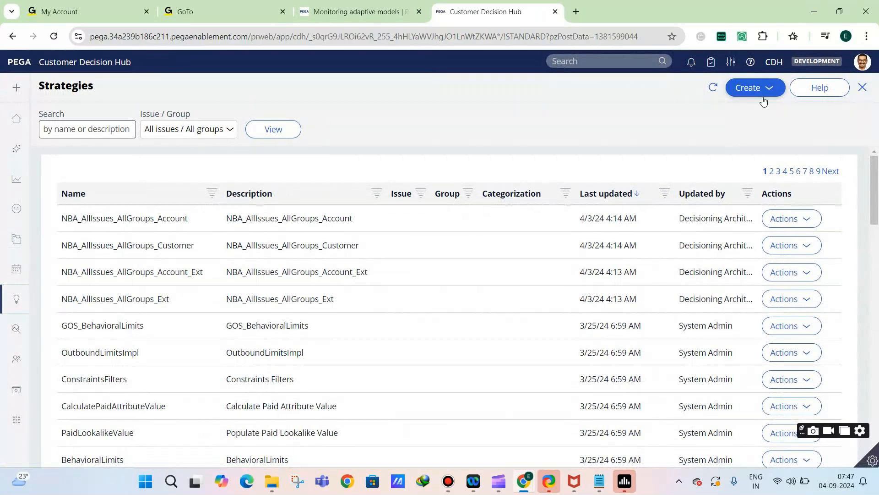
left_click(744, 95)
left_click(751, 115)
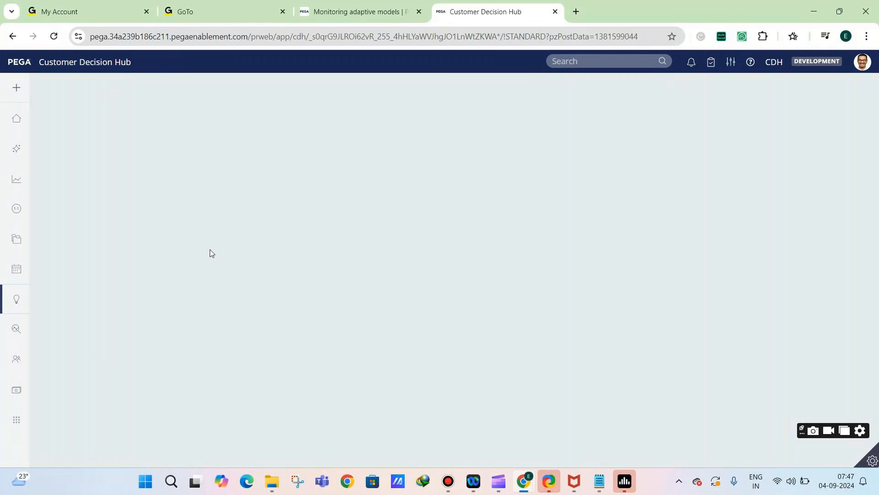
mouse_move(21, 307)
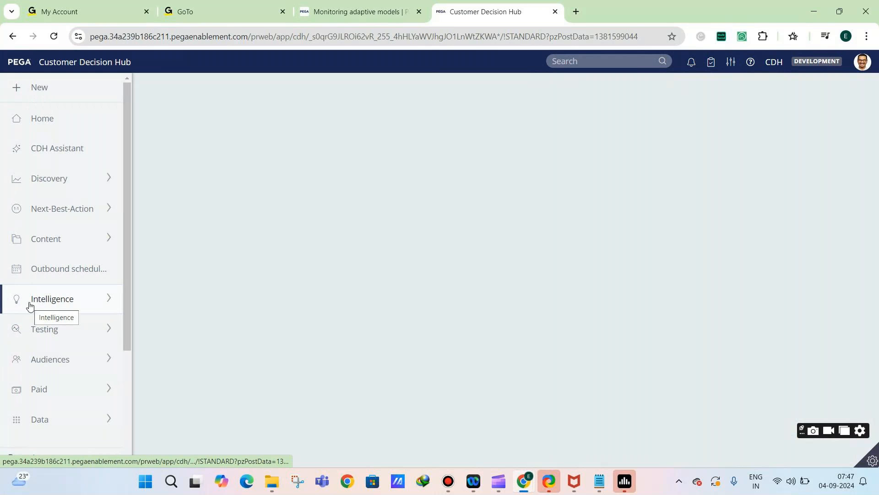
left_click(110, 301)
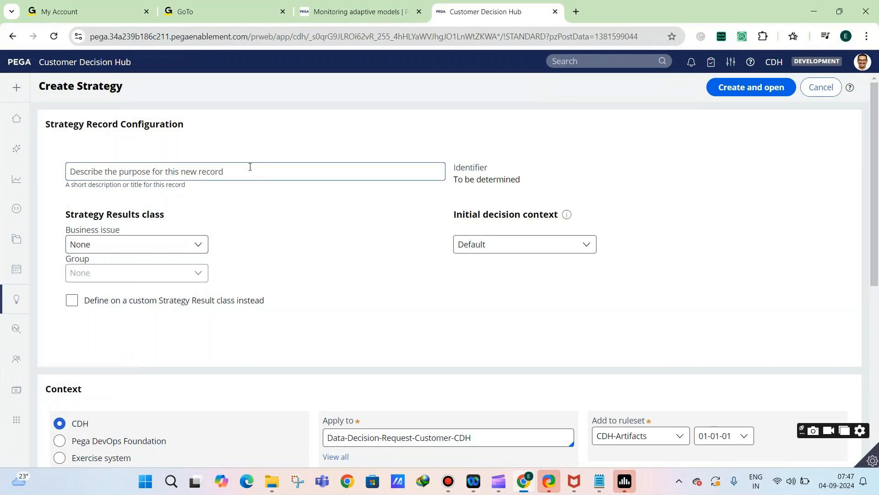
left_click(250, 167)
type("Stra")
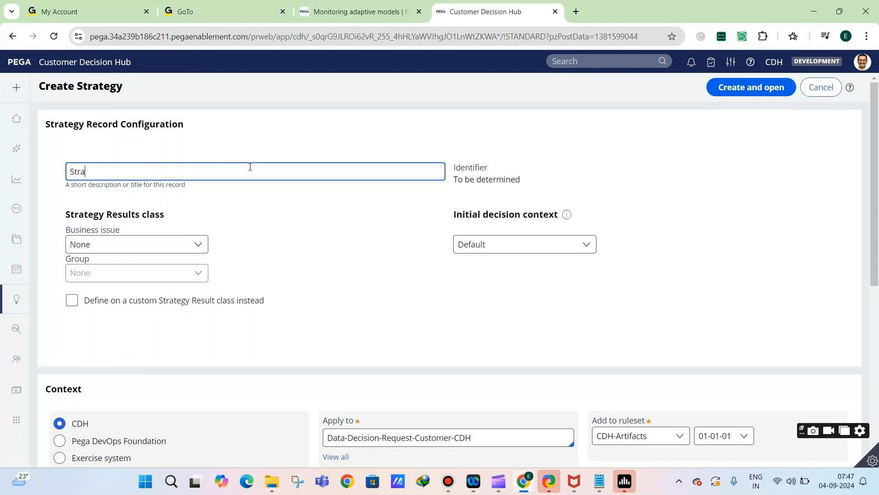
type("tegyDemo")
key("Tab")
left_click(298, 216)
Try the business issue Grow with the group Credit cards, and reset the business issue to None
mouse_move(599, 481)
left_click(136, 246)
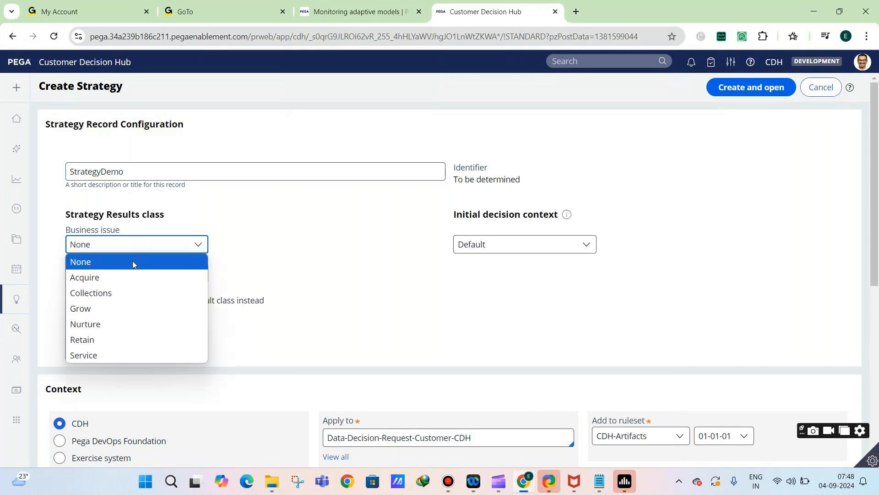
left_click(135, 309)
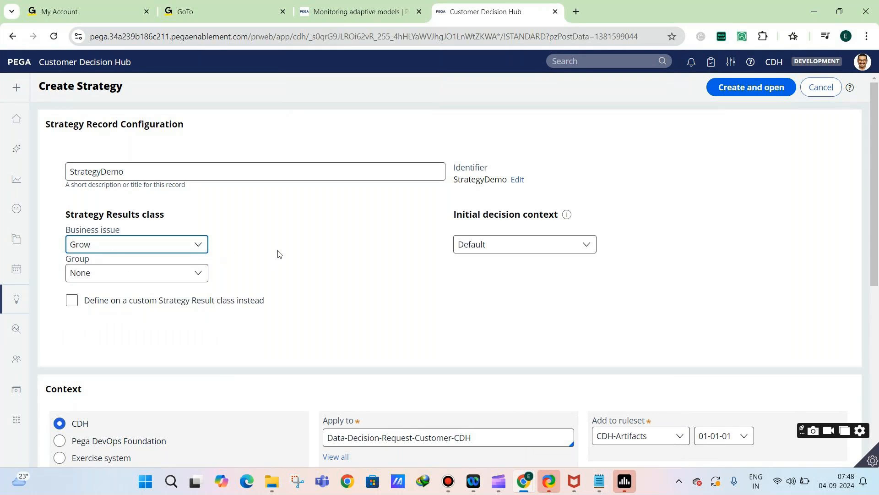
left_click(164, 277)
left_click(145, 306)
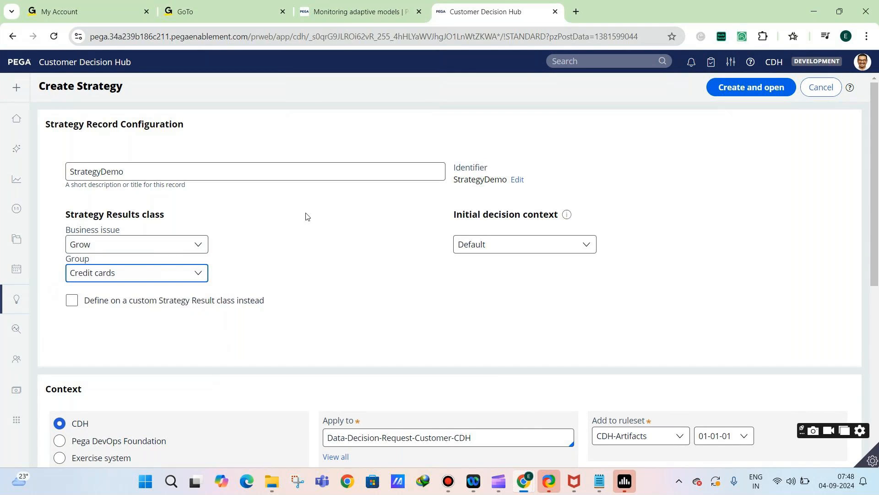
left_click(85, 249)
left_click(87, 263)
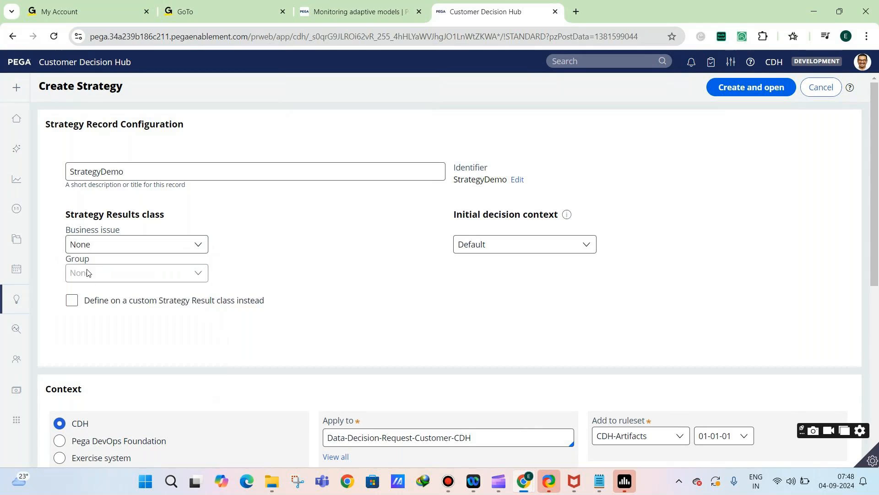
left_click(108, 248)
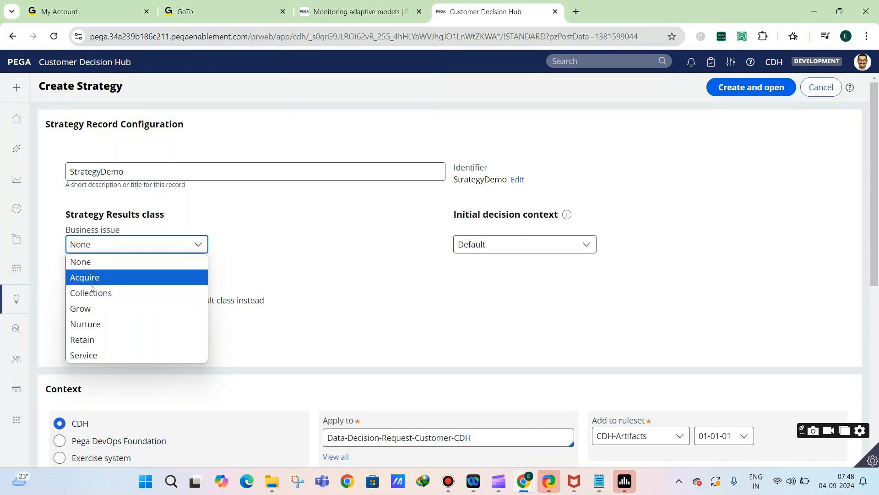
left_click(222, 267)
Define the strategy results class with the business issue Grow and the group Credit cards
left_click(139, 247)
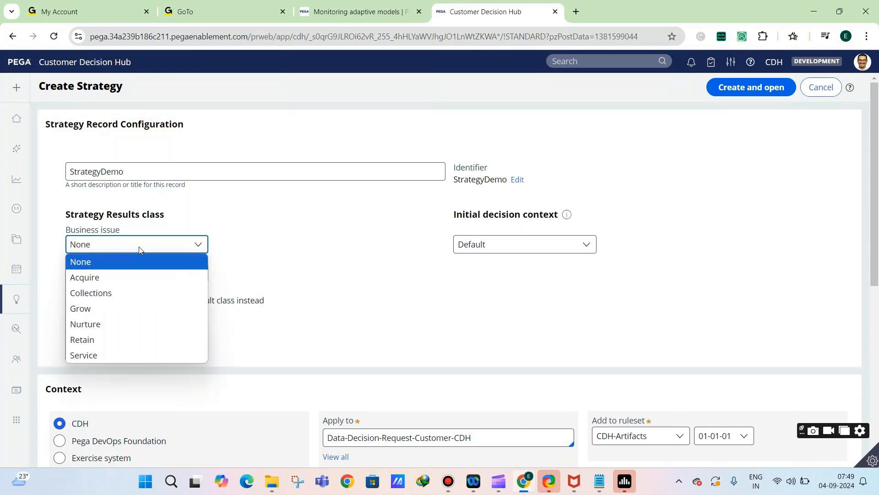
left_click(111, 310)
left_click(92, 272)
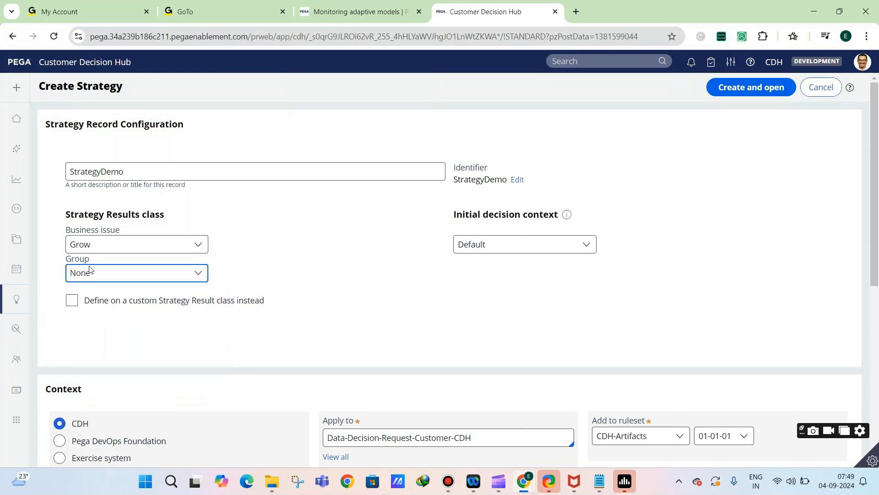
left_click(85, 305)
left_click(103, 274)
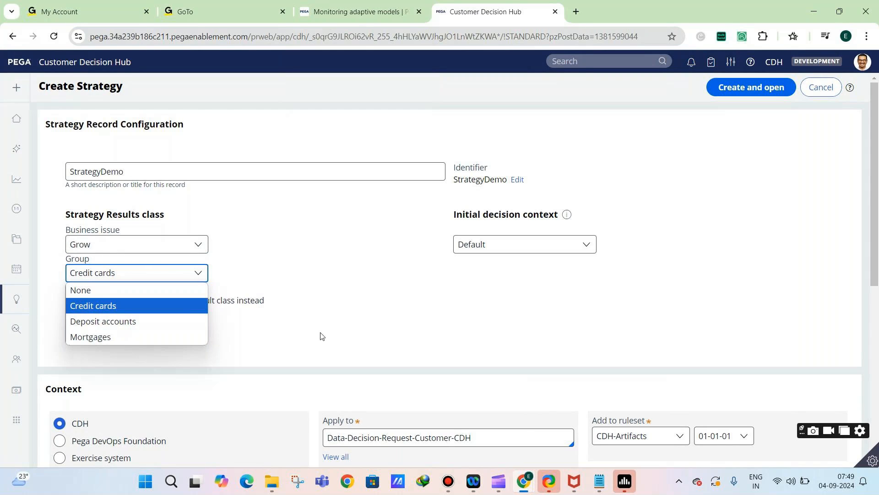
left_click(361, 334)
Change the class the strategy applies to to UBank-CDH-Data-Customer
triple_click(398, 437)
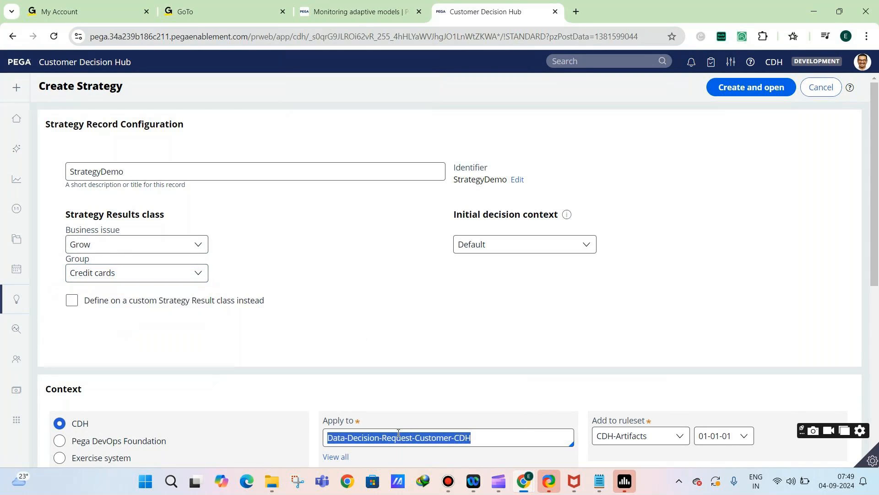
key("BackSpace")
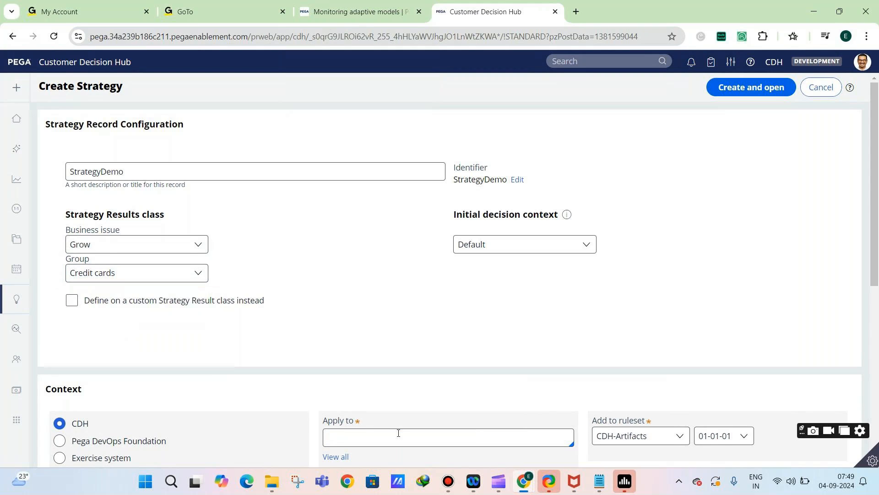
type("u")
left_click(404, 424)
Choose CDH-Rules as the ruleset, and create and open the strategy
scroll(498, 317, "down", 1)
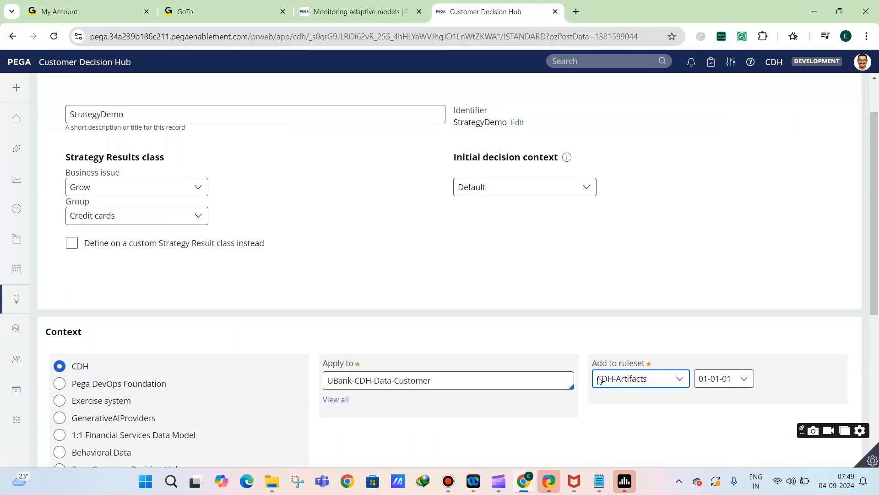
left_click(637, 378)
left_click(613, 420)
scroll(629, 298, "up", 1)
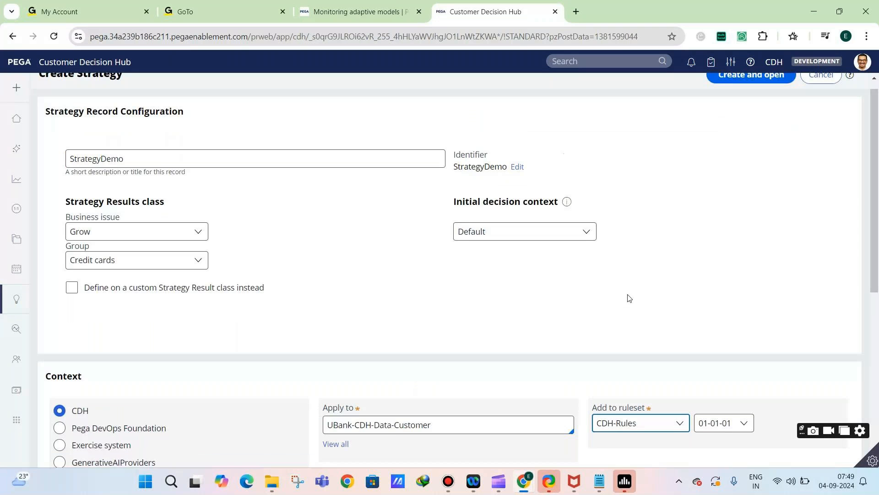
left_click(737, 88)
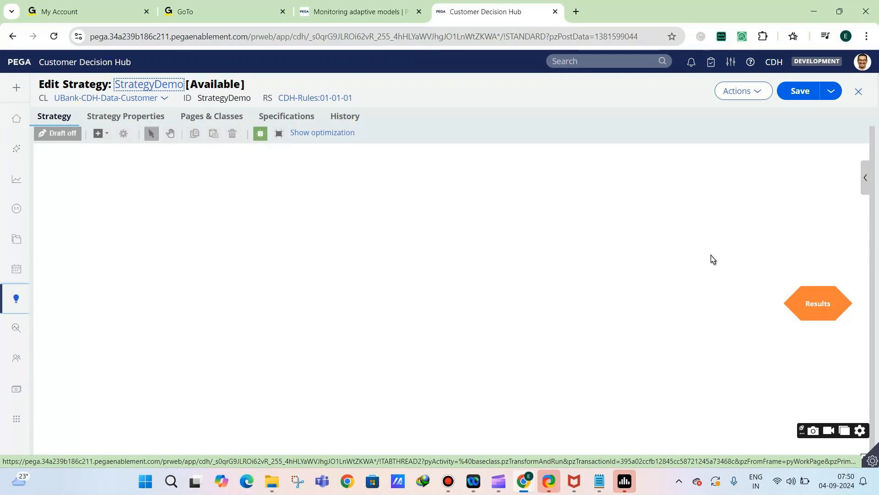
Move the Results component inward on the canvas and place a Proposition Data component in the canvas's upper-left area
left_click_drag(794, 295, 723, 265)
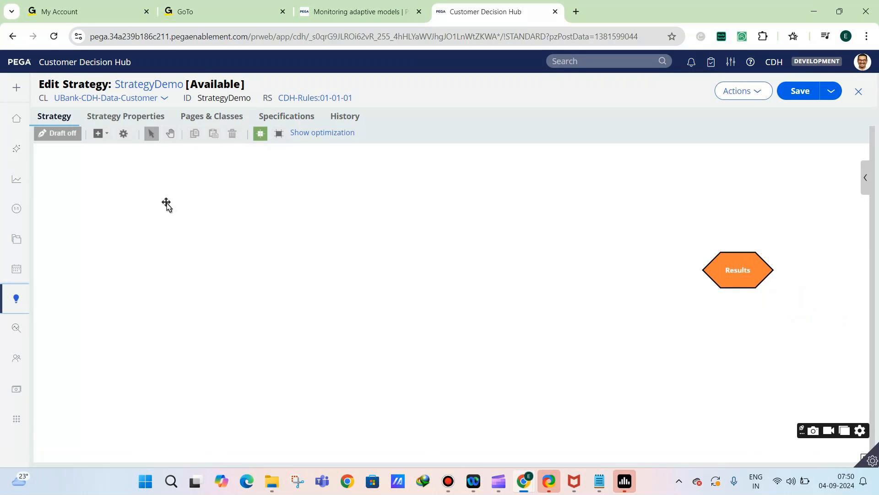
left_click(101, 137)
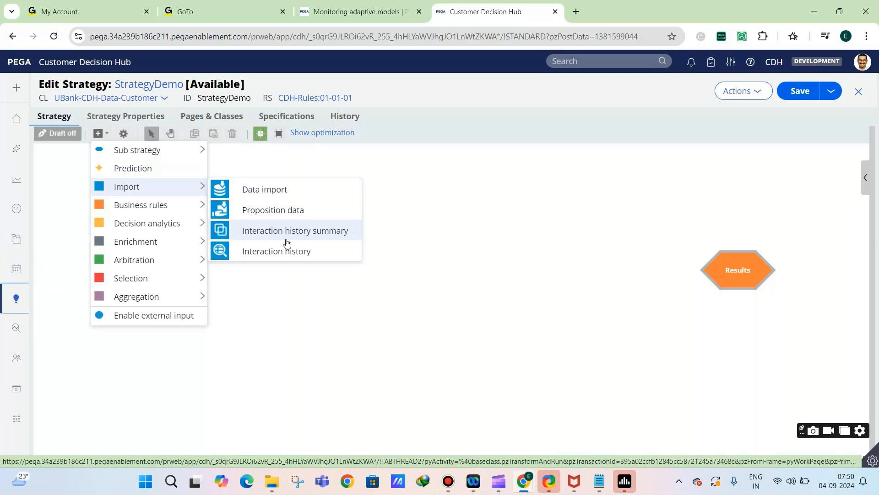
left_click(290, 393)
right_click(293, 390)
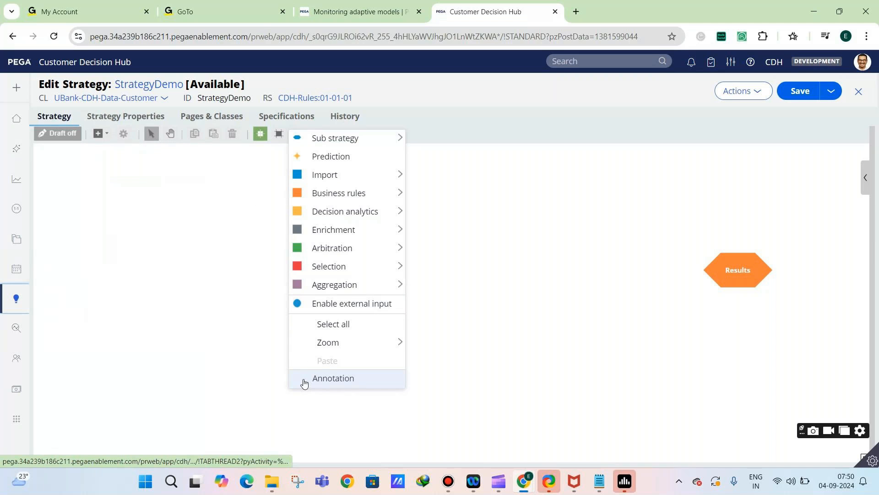
mouse_move(352, 223)
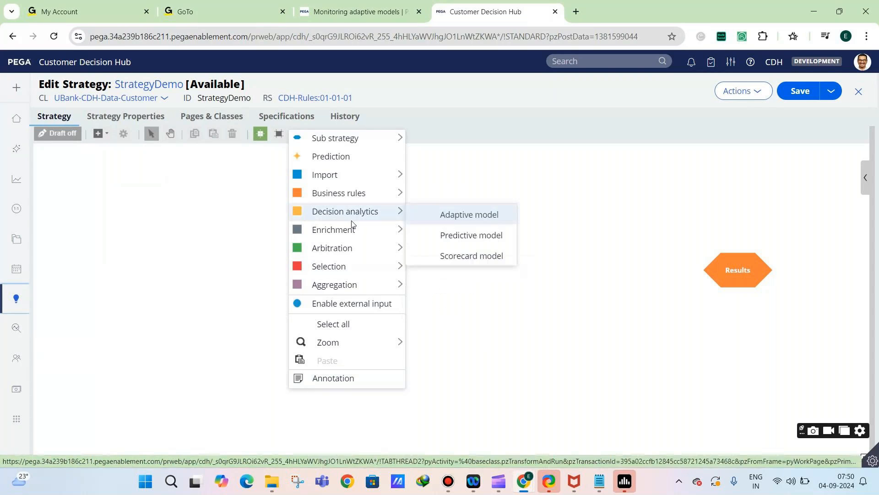
mouse_move(356, 192)
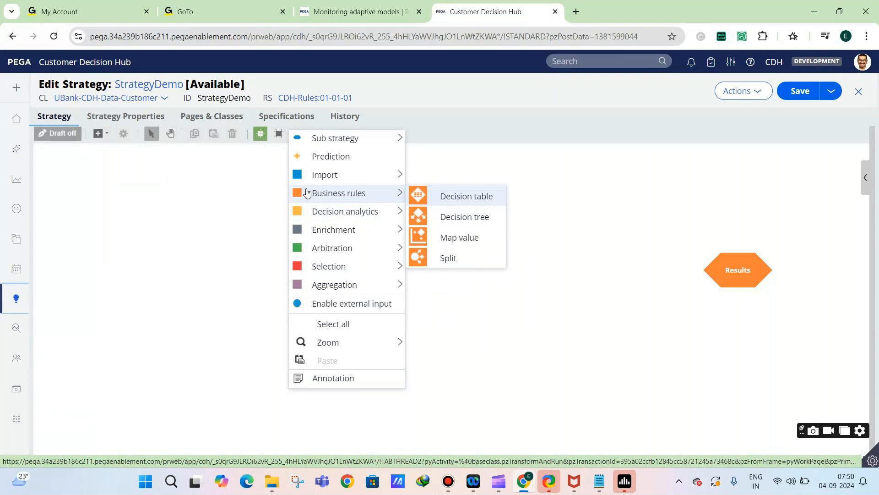
left_click(98, 134)
mouse_move(159, 196)
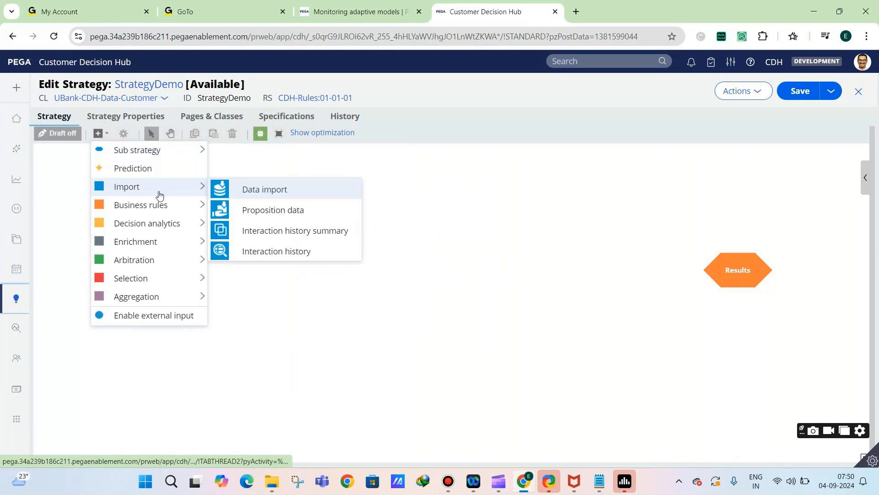
left_click(247, 209)
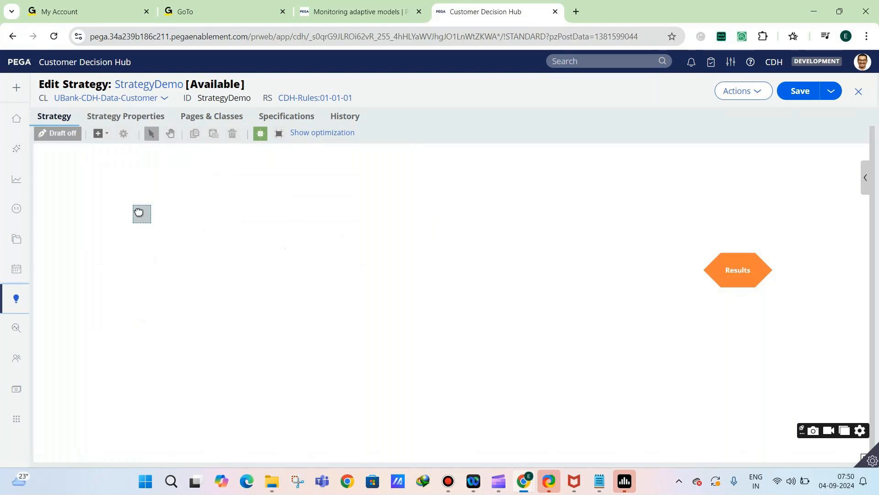
left_click(158, 206)
left_click_drag(728, 264, 730, 282)
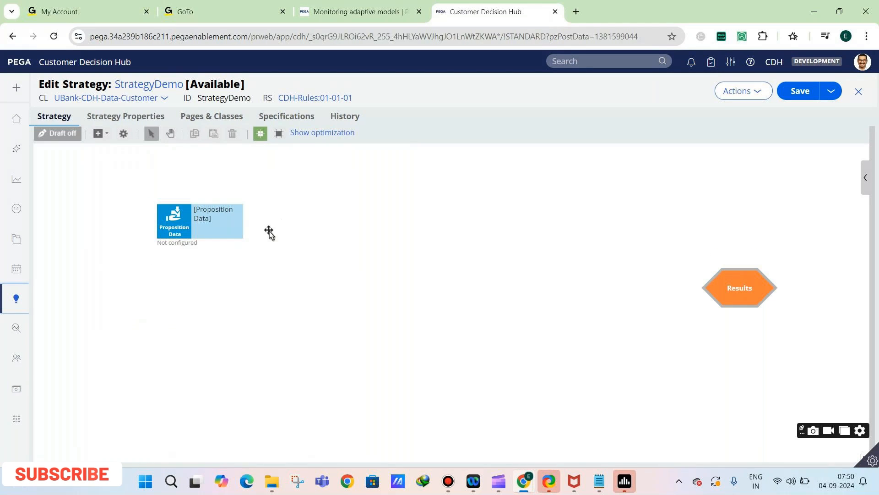
Configure the Proposition Data component to import the StandardCard proposition
left_click(168, 225)
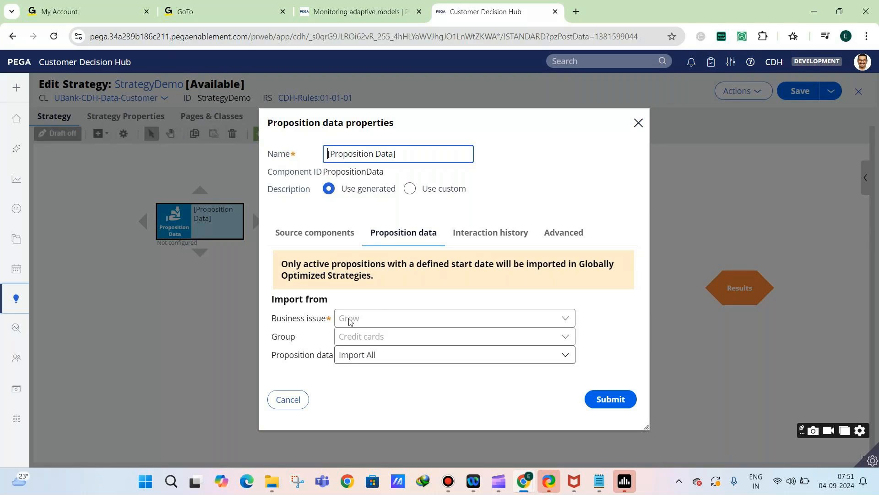
left_click(354, 361)
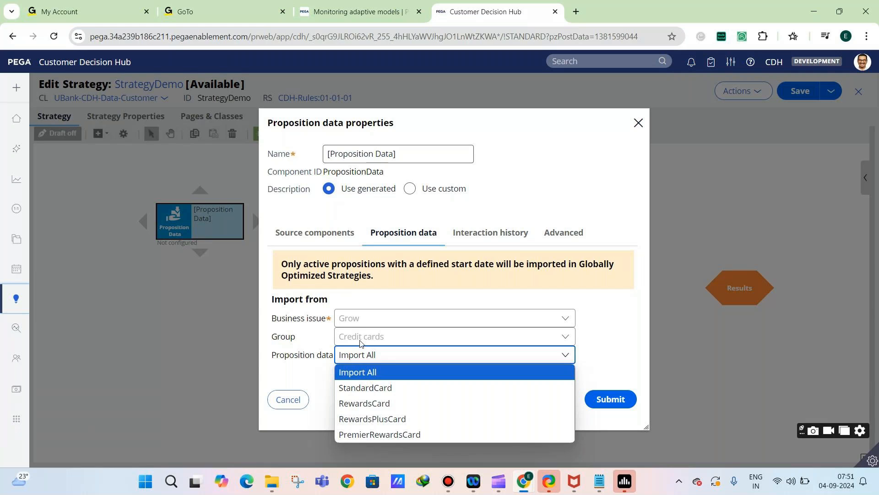
left_click(405, 387)
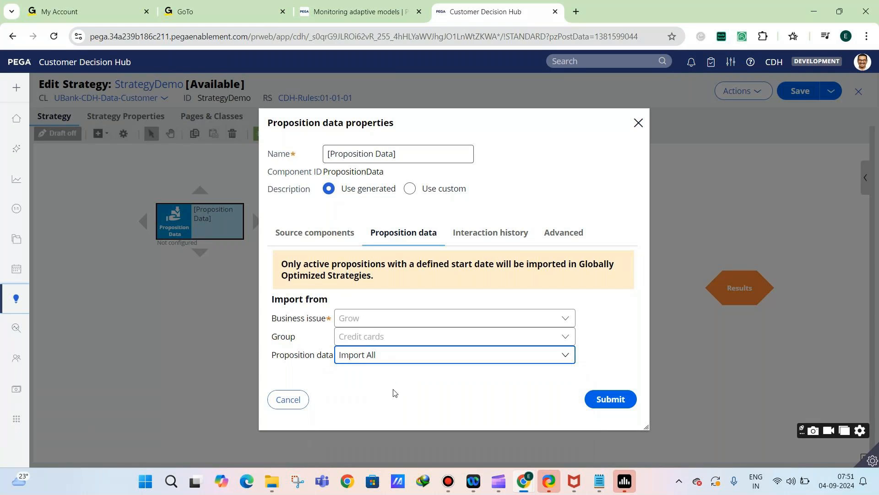
left_click(599, 400)
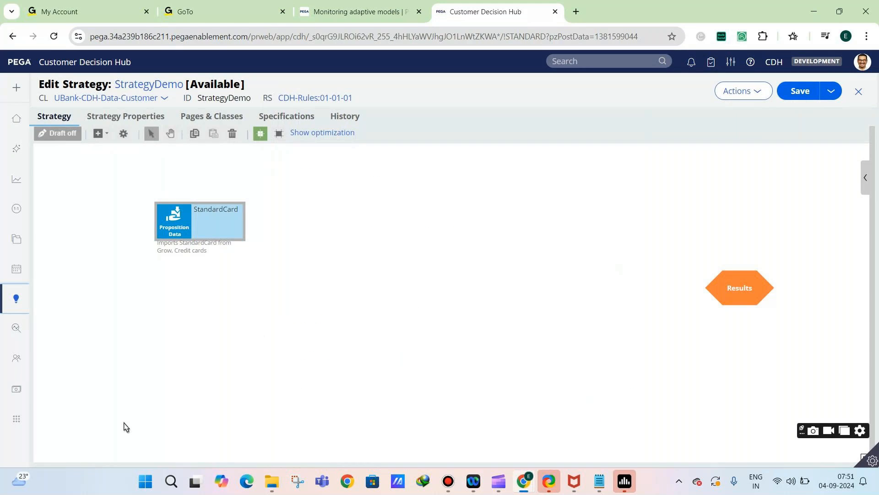
Place a second Proposition Data component below StandardCard and set it to import the RewardsCard proposition
left_click(186, 385)
right_click(186, 384)
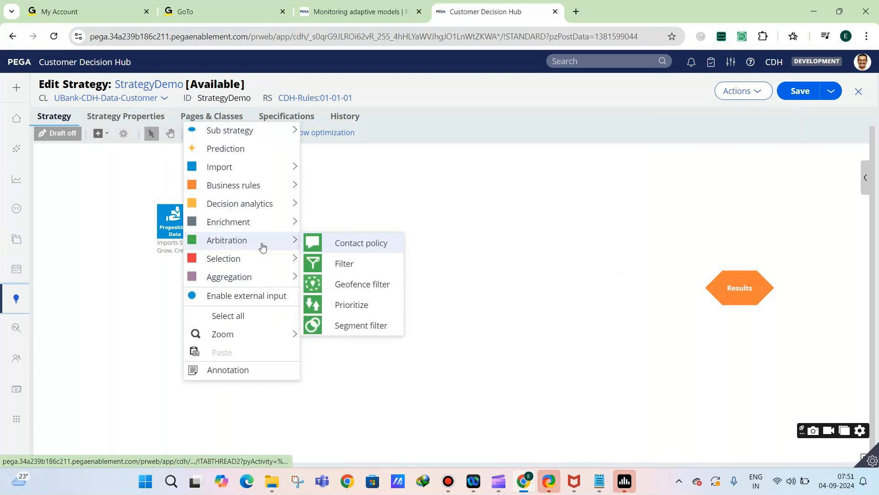
mouse_move(251, 175)
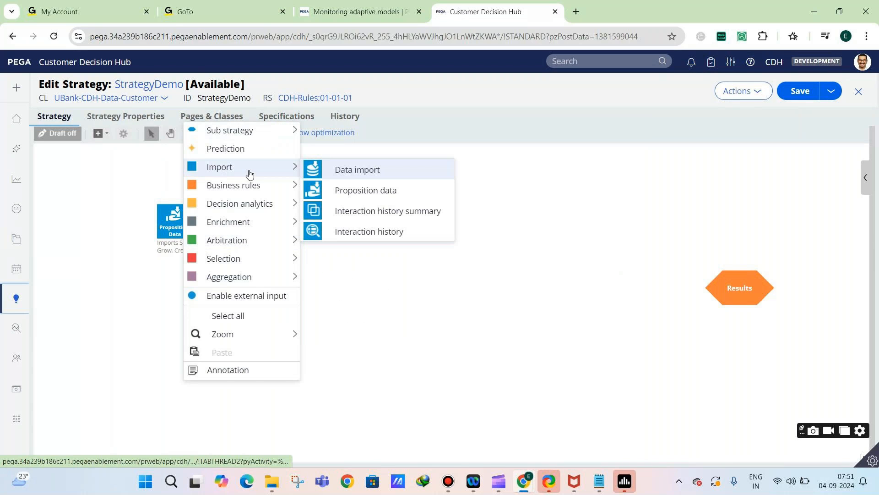
left_click(345, 190)
left_click_drag(197, 399, 177, 391)
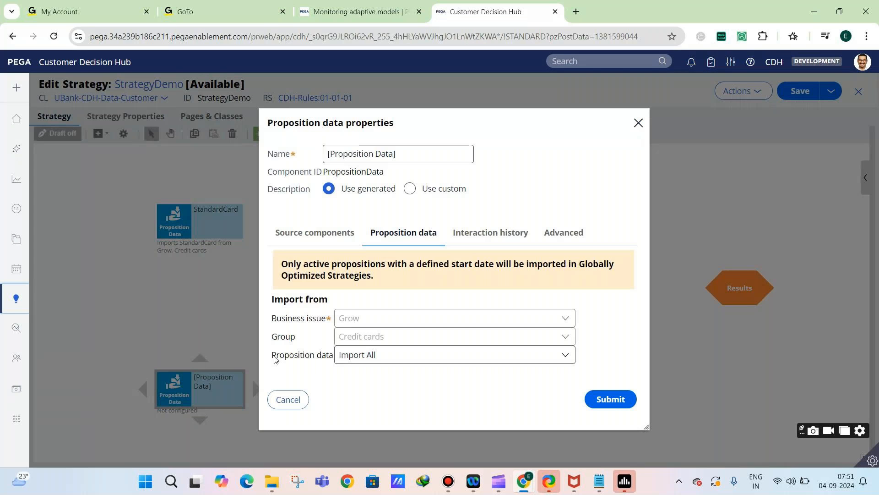
left_click(341, 355)
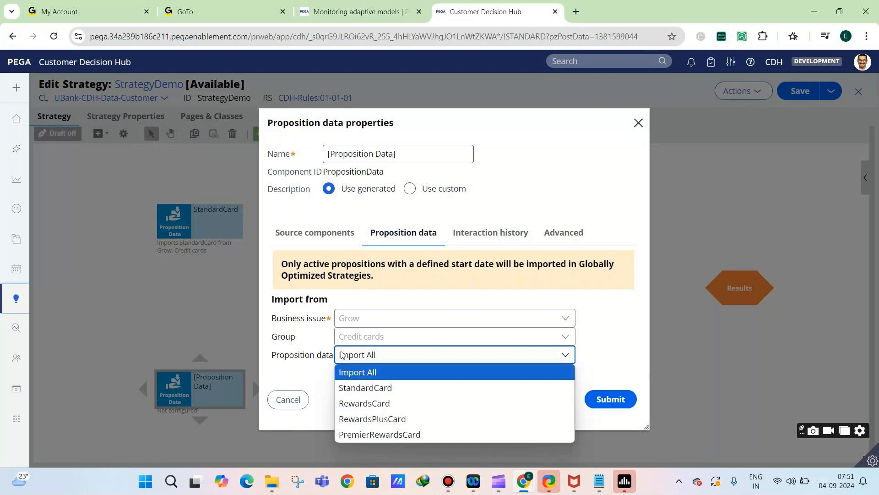
left_click(366, 403)
left_click(610, 399)
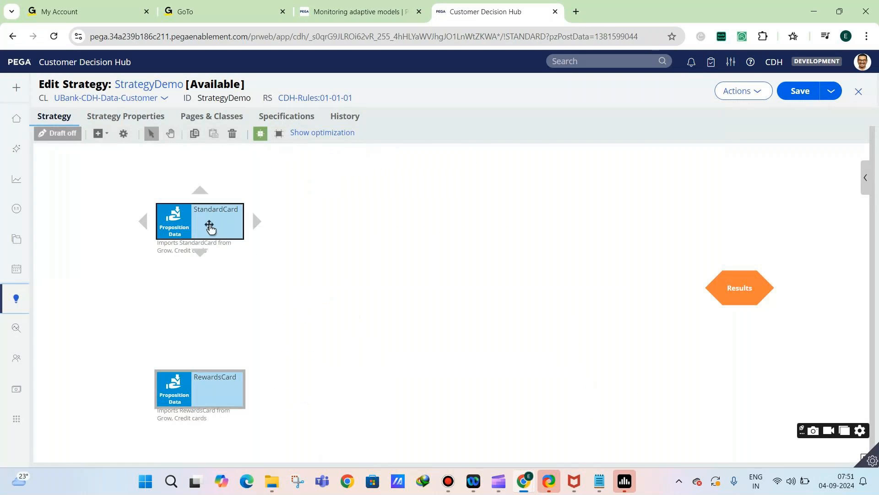
Place a Set Property component level with StandardCard, between it and Results, and connect StandardCard to it
left_click(99, 136)
mouse_move(107, 191)
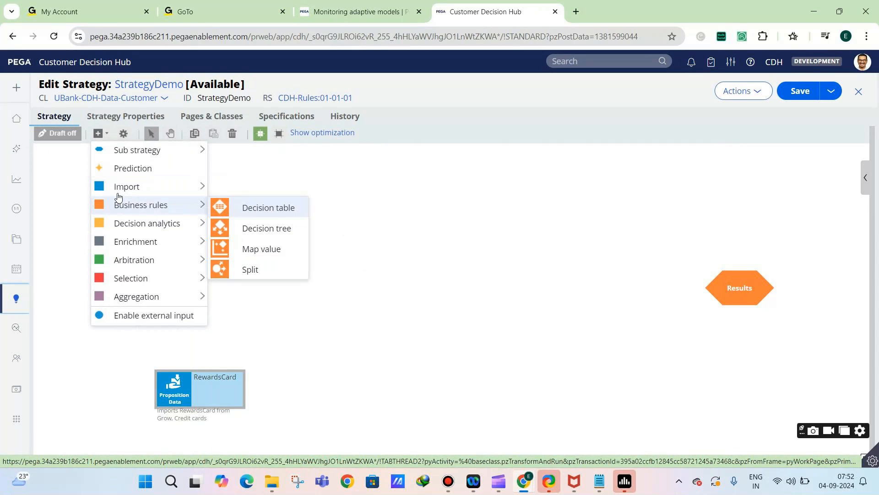
mouse_move(124, 224)
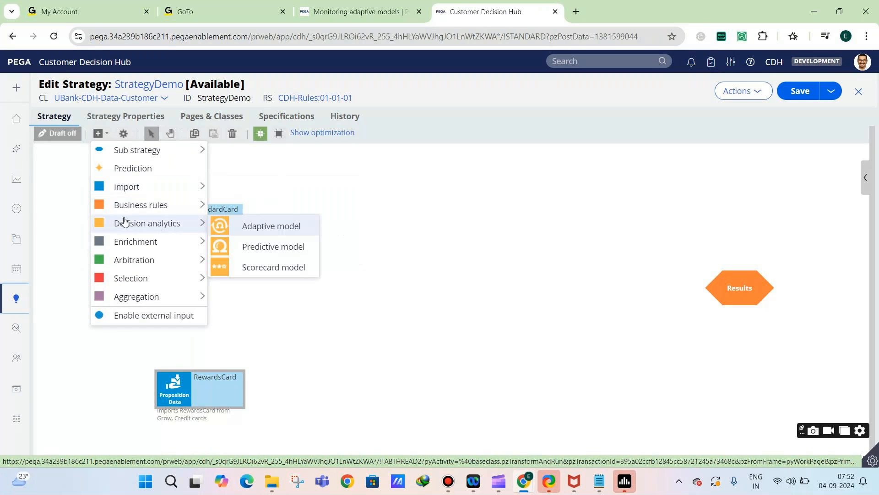
mouse_move(129, 256)
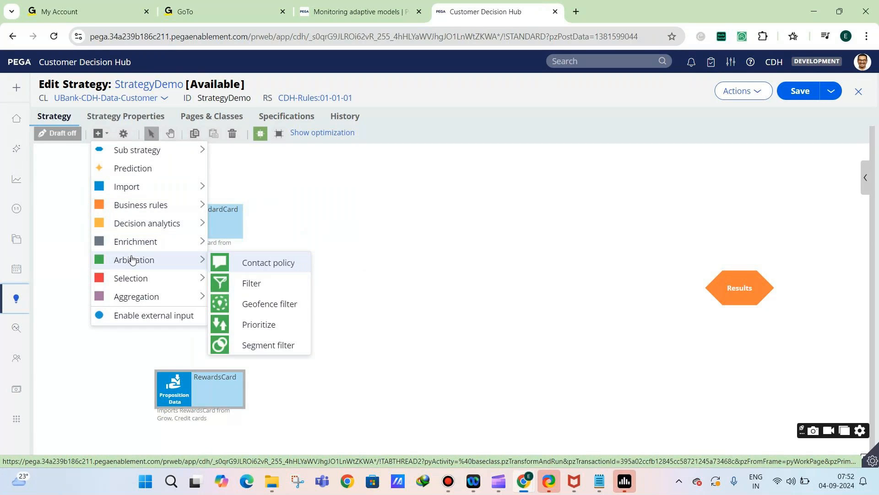
mouse_move(202, 245)
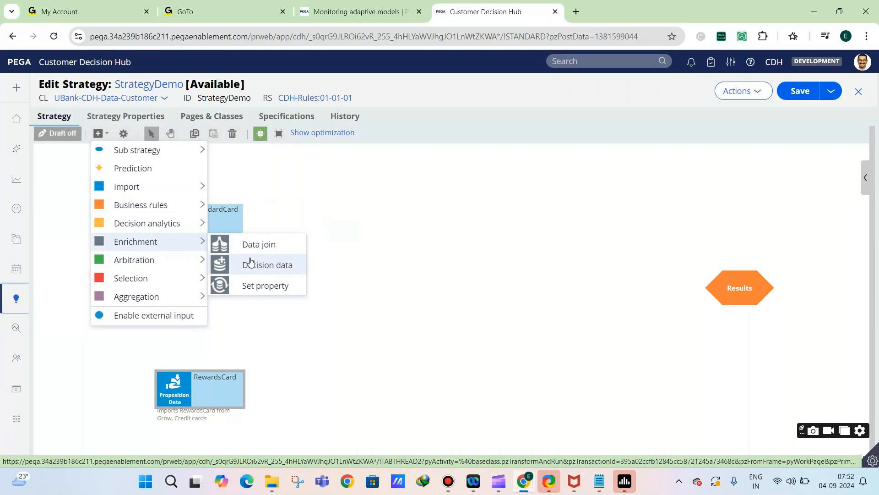
left_click(247, 286)
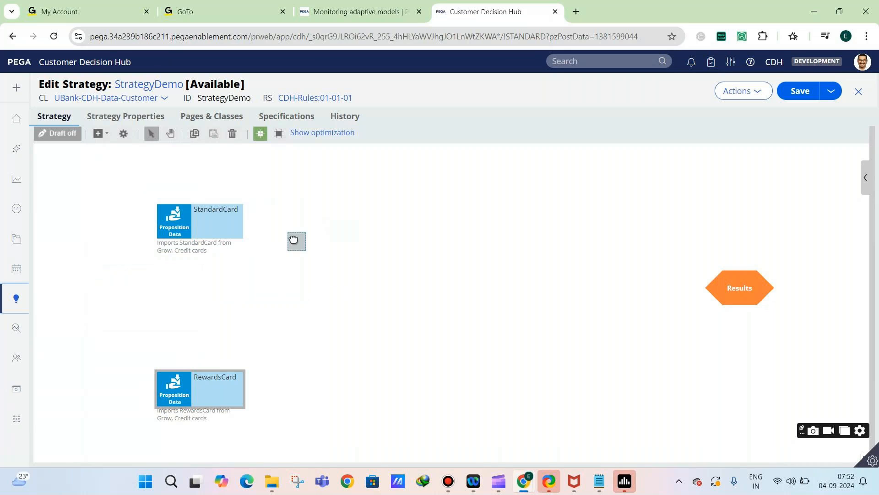
left_click(368, 224)
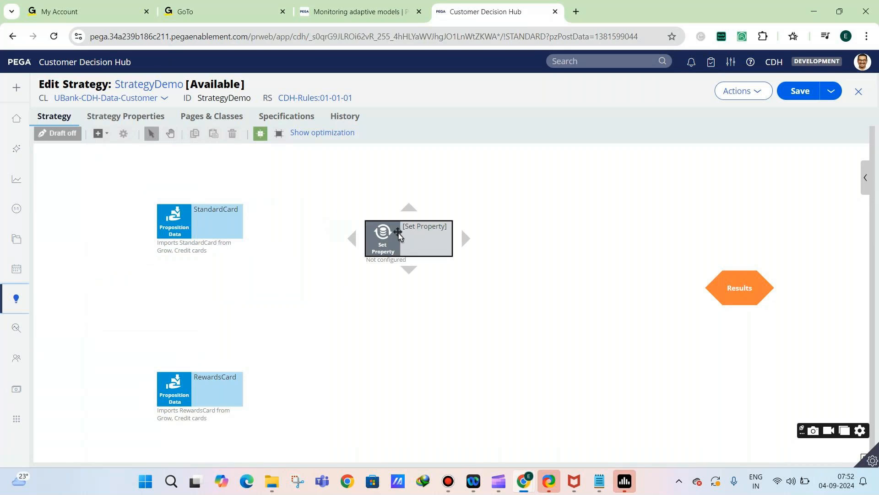
left_click_drag(369, 230, 365, 212)
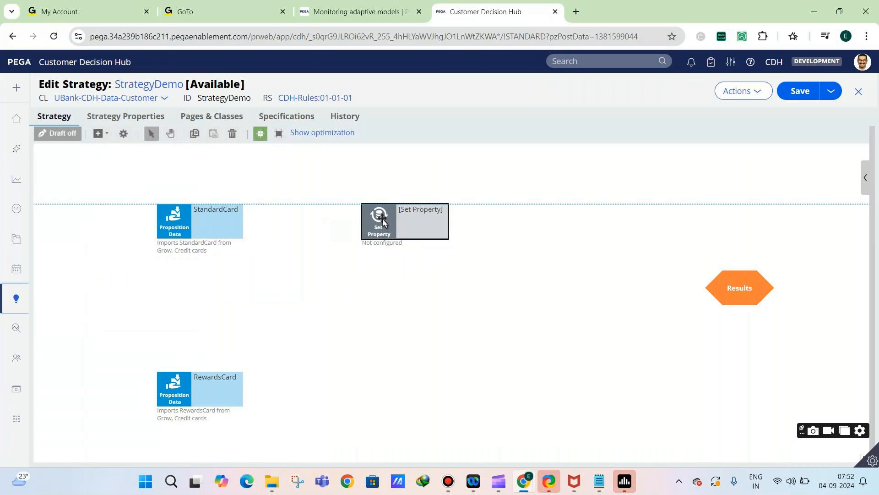
left_click(227, 224)
left_click_drag(256, 222, 373, 227)
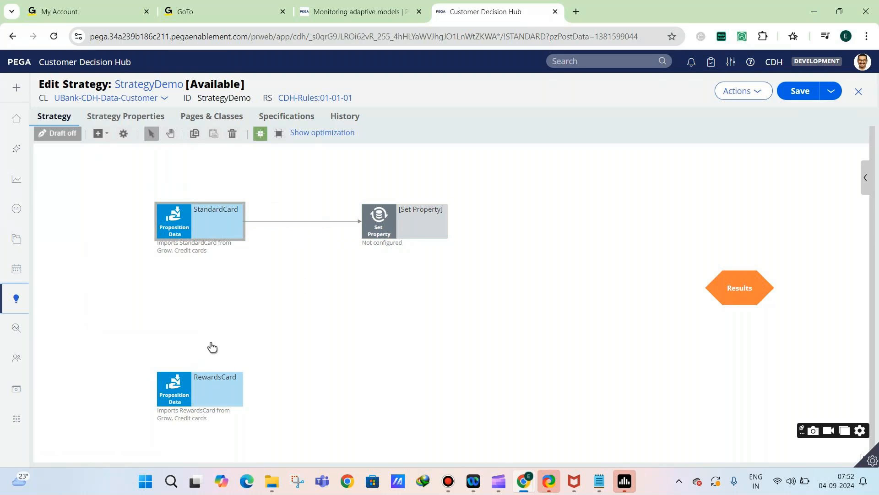
Move RewardsCard up closer to StandardCard and place a copy of the Set Property component level with RewardsCard
left_click_drag(184, 396, 184, 343)
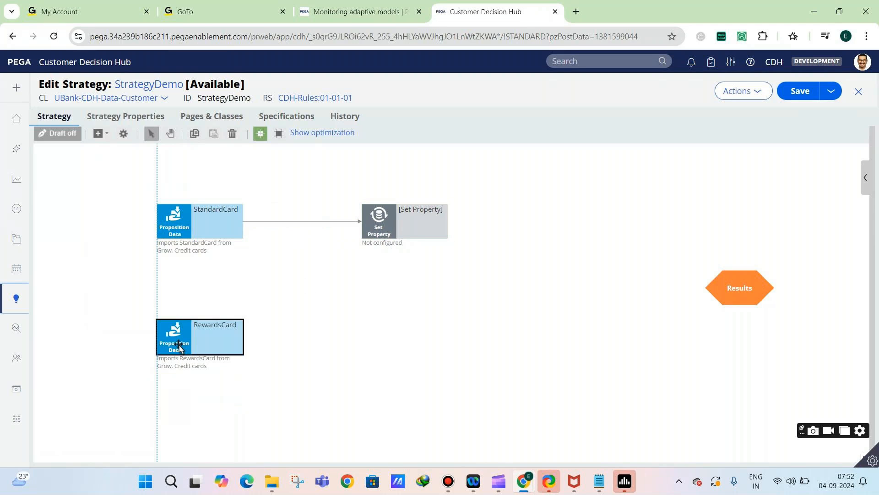
left_click(393, 229)
right_click(395, 230)
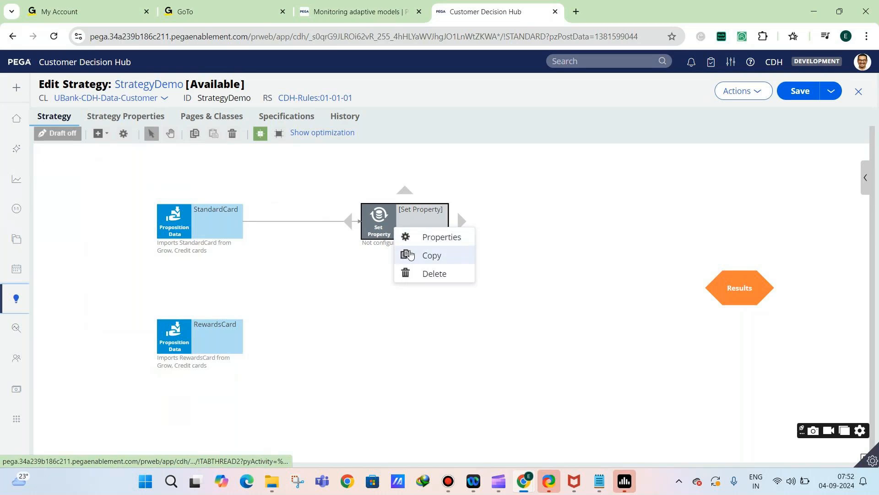
left_click(430, 255)
right_click(375, 345)
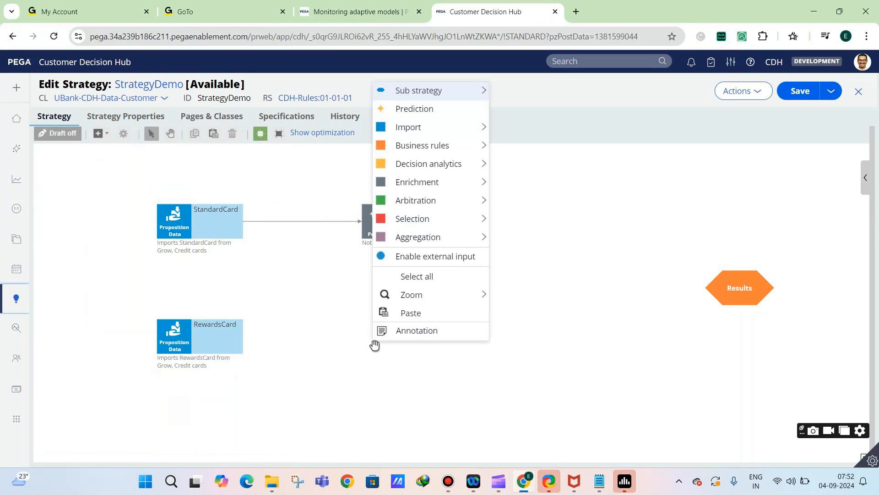
left_click(398, 313)
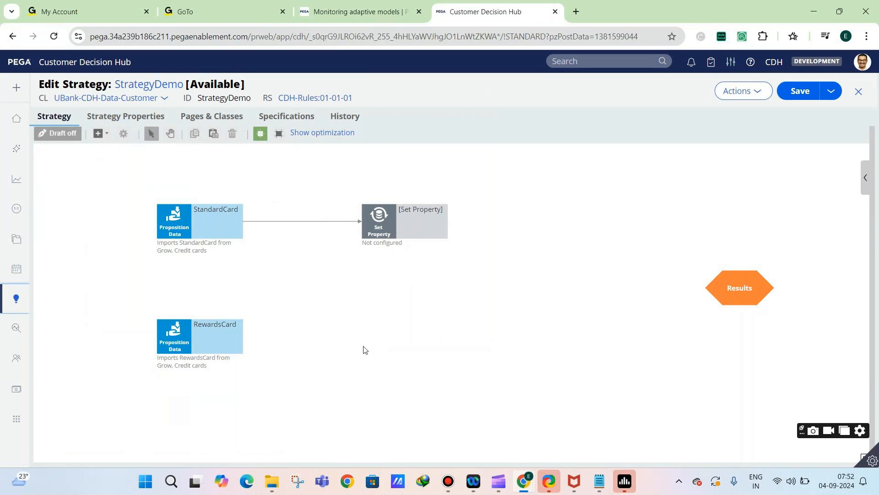
left_click_drag(352, 347, 389, 341)
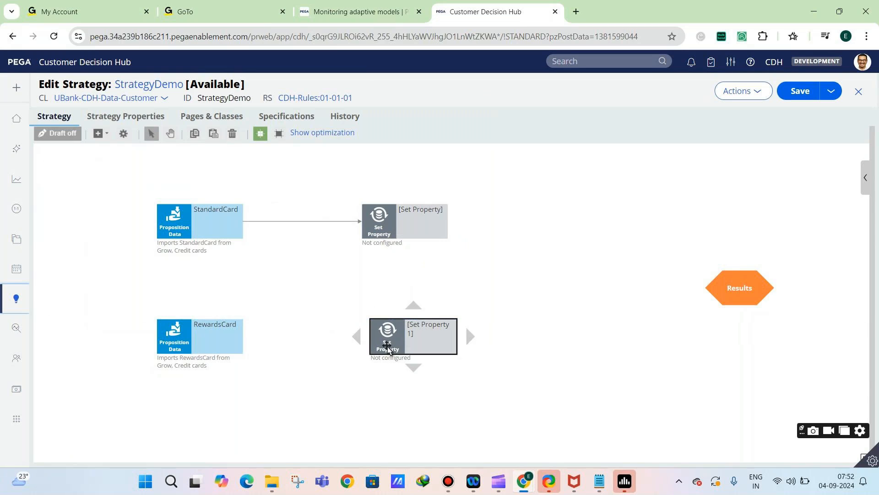
Connect RewardsCard to the copied Set Property component, and connect both Set Property components to Results
mouse_move(255, 346)
left_click_drag(257, 337, 387, 339)
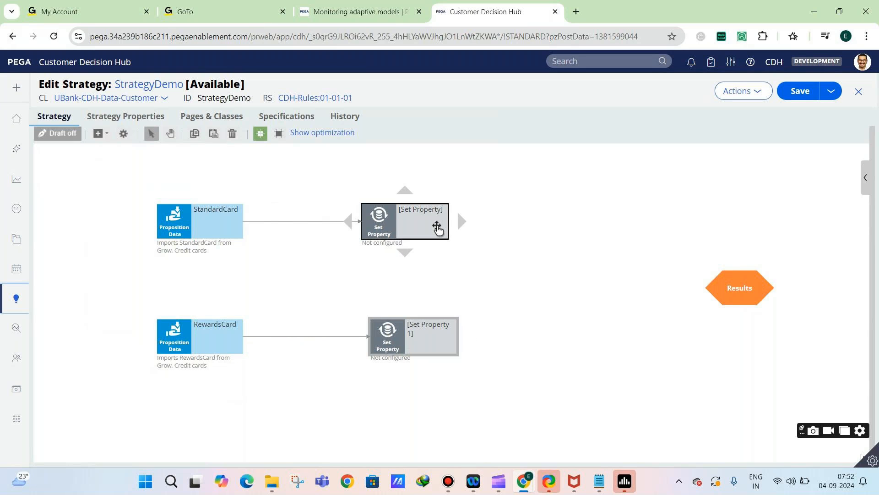
left_click_drag(458, 221, 710, 290)
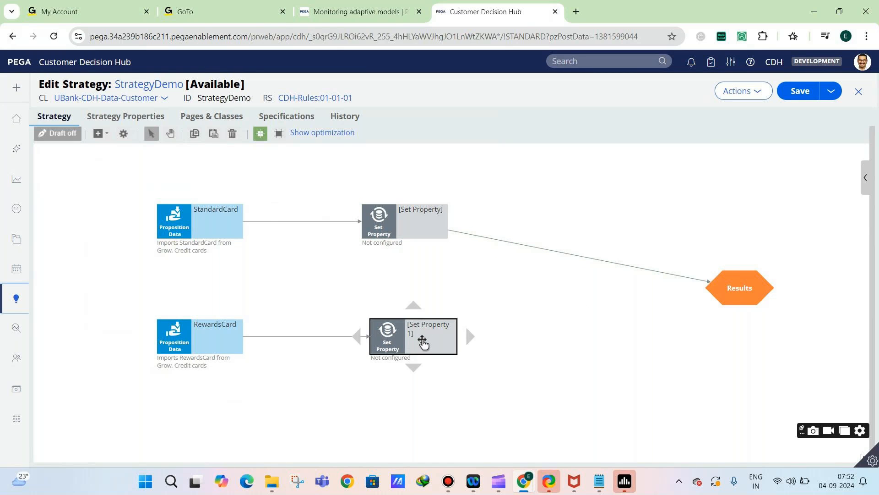
left_click_drag(565, 336, 714, 298)
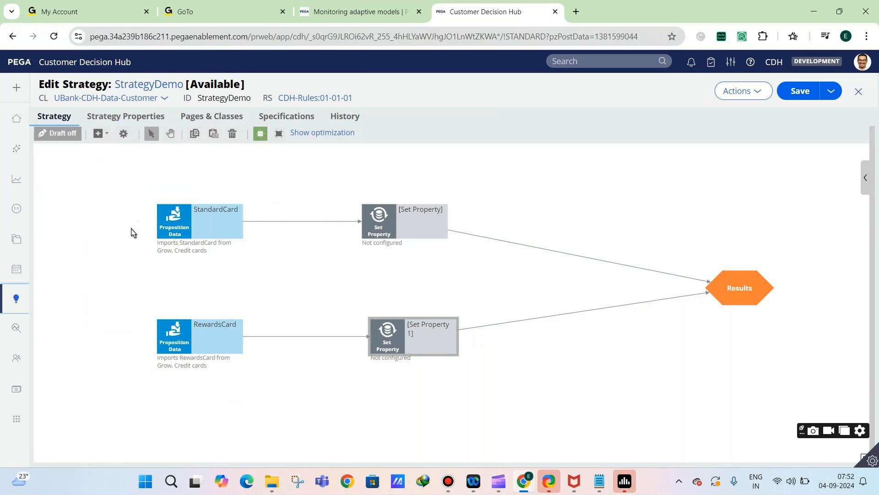
left_click(383, 221)
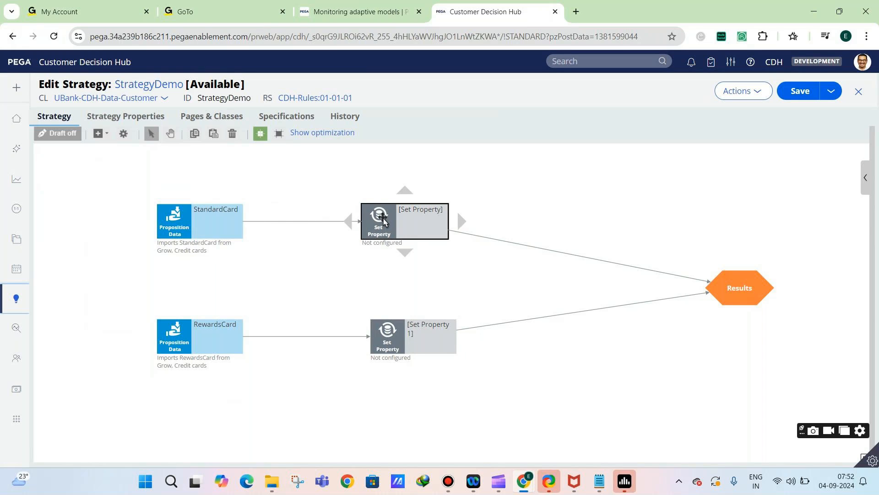
double_click(384, 221)
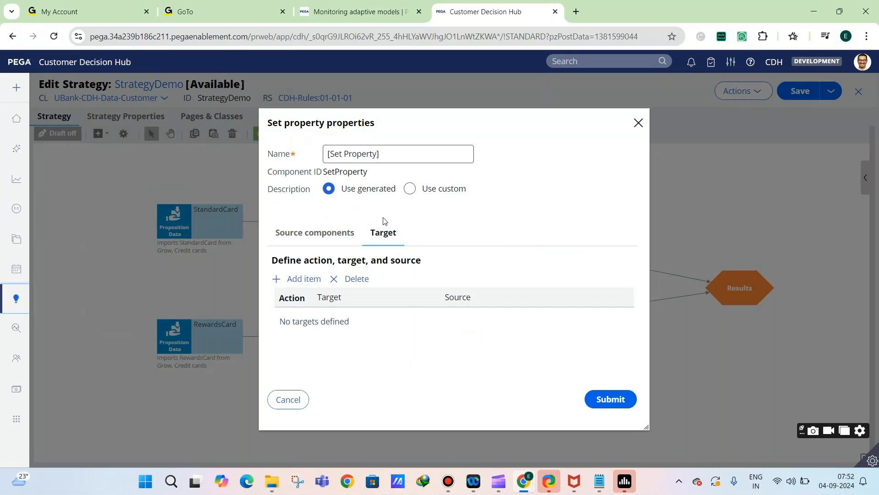
left_click(307, 285)
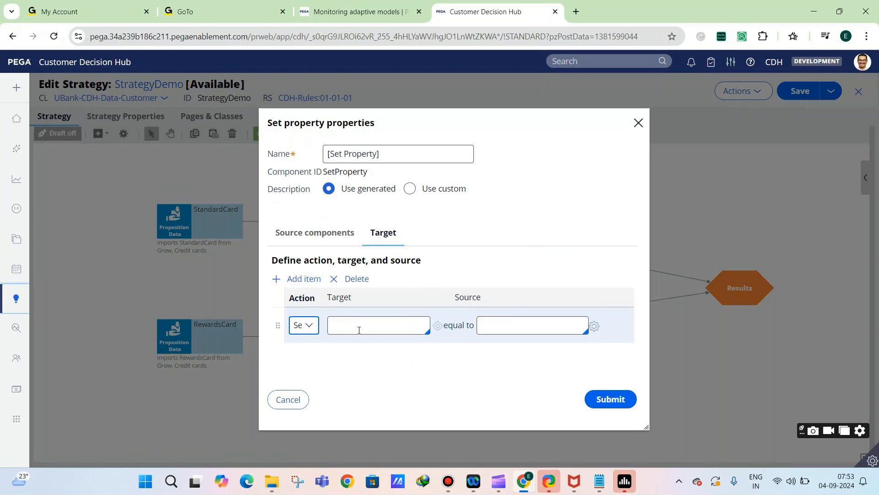
left_click(352, 326)
key("Escape")
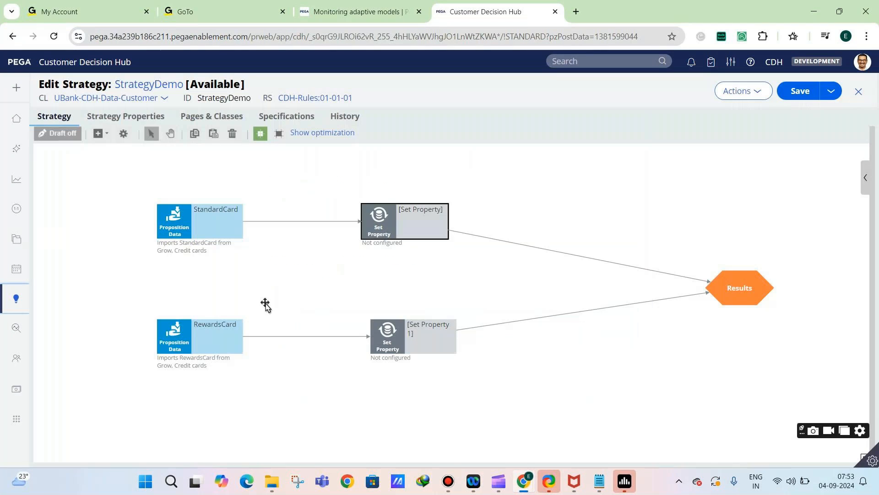
Review the StandardCard component's proposition import settings and close them without changes
left_click(181, 229)
double_click(181, 229)
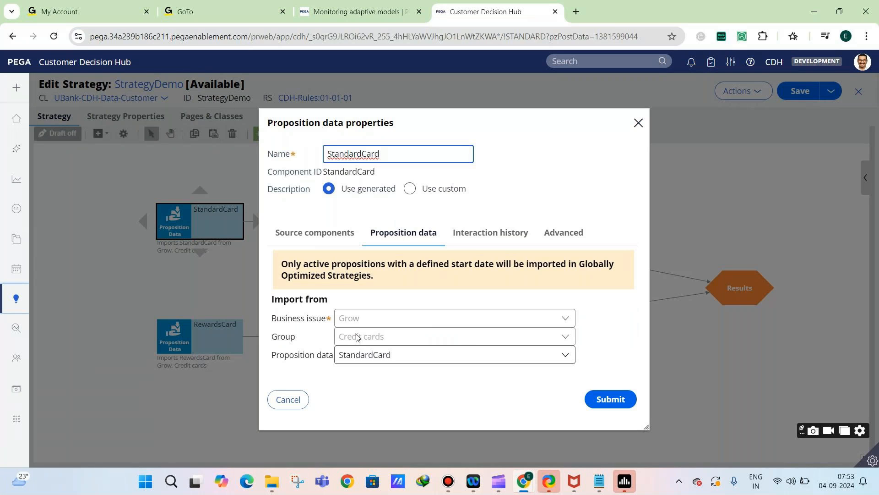
left_click(286, 400)
Add a target item to the Set Property component fed by StandardCard, setting .AverageCost equal to 500
left_click(383, 226)
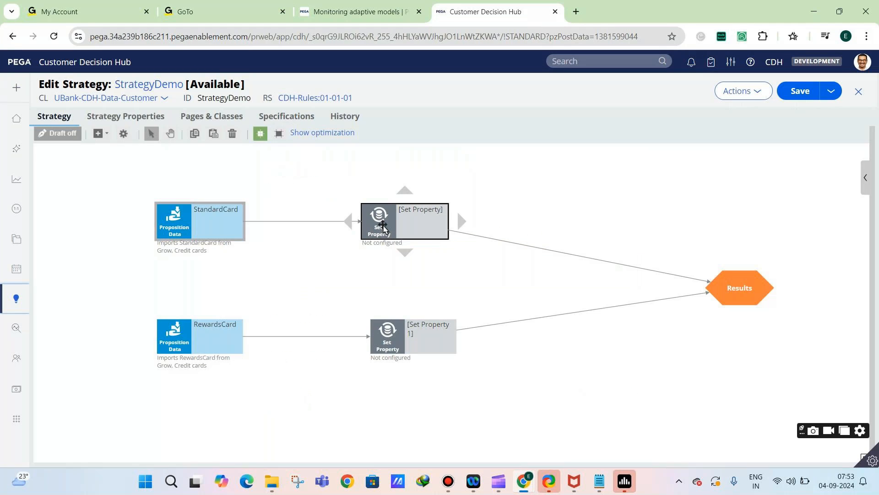
double_click(383, 227)
left_click(312, 281)
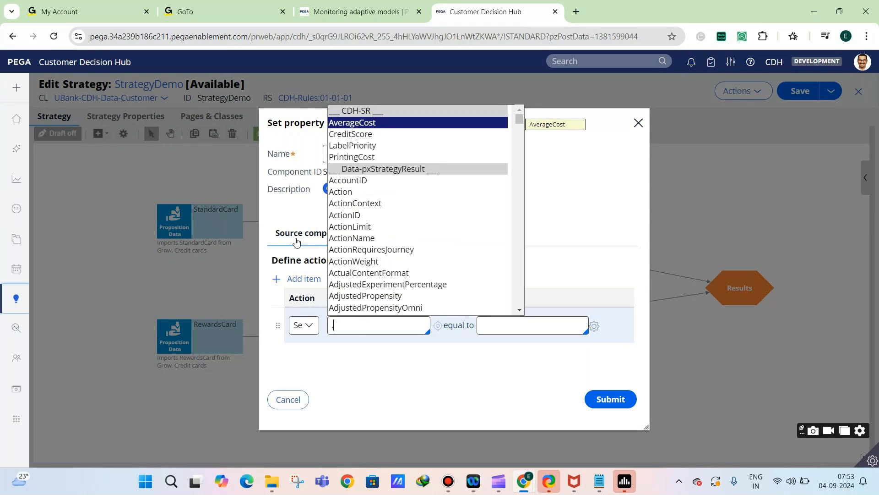
left_click(360, 128)
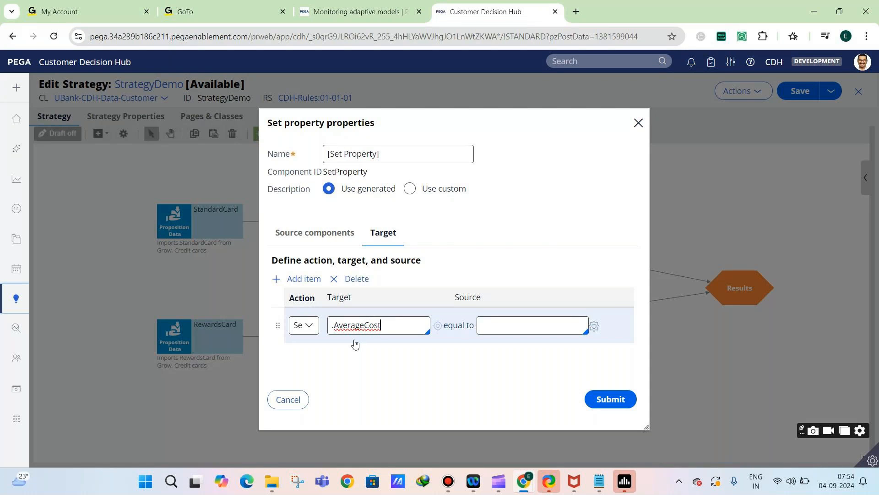
left_click(493, 325)
type("500")
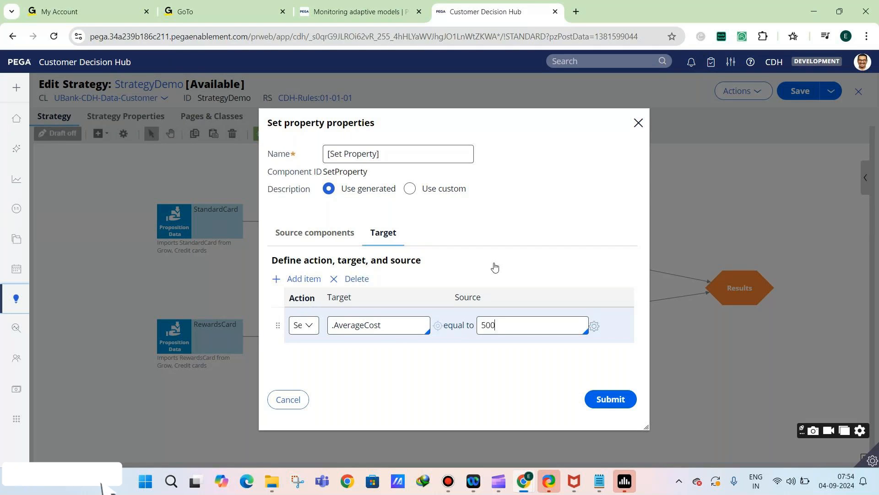
Rename the Set Property component as "Set Standard card cost"
triple_click(394, 152)
type("S")
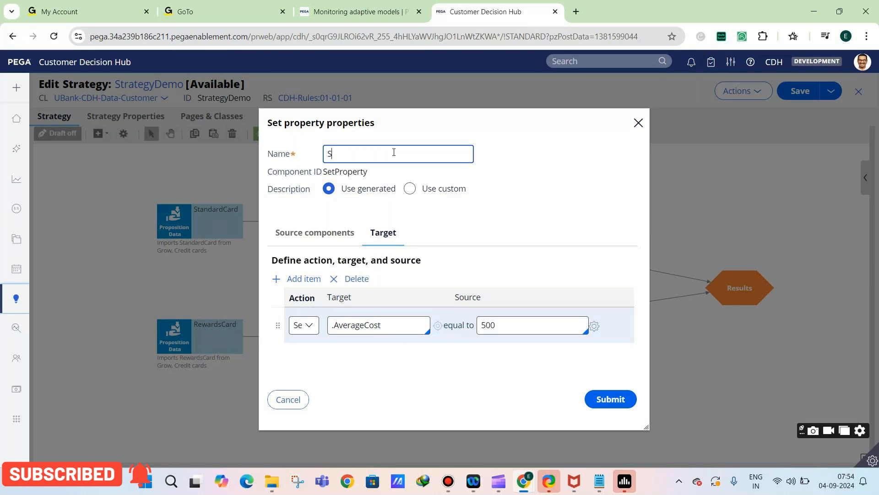
type("et Standard")
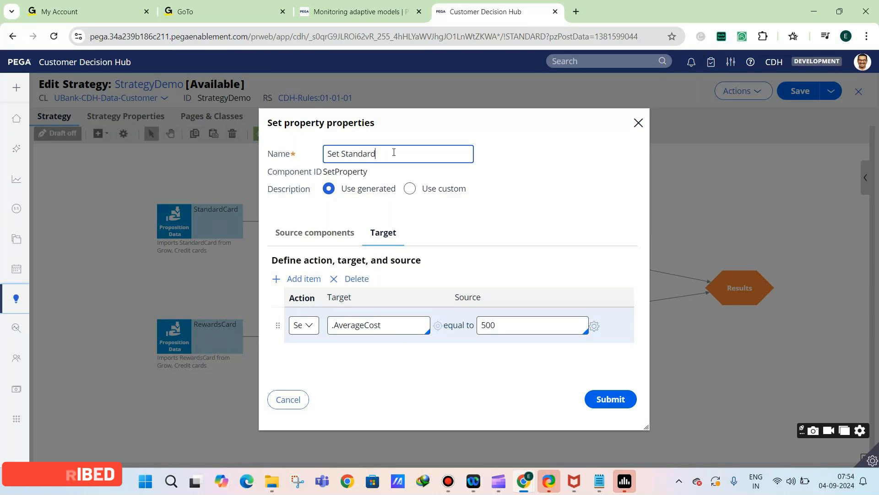
type(" card cost")
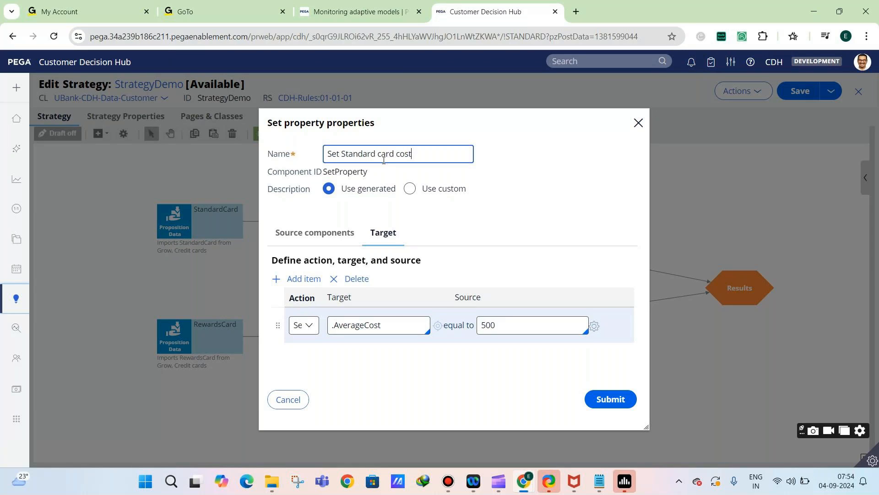
Try the "Primary." prefix as the target to browse the customer class properties, and clear it again
triple_click(360, 325)
type(".")
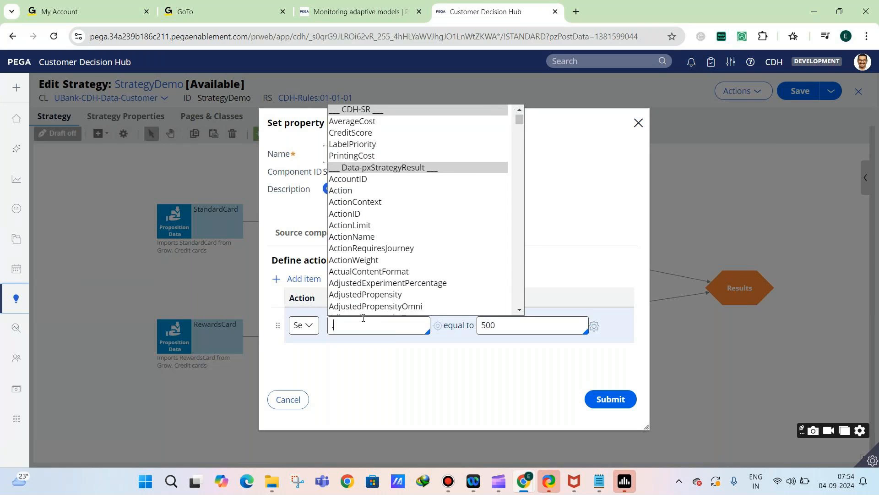
key("BackSpace")
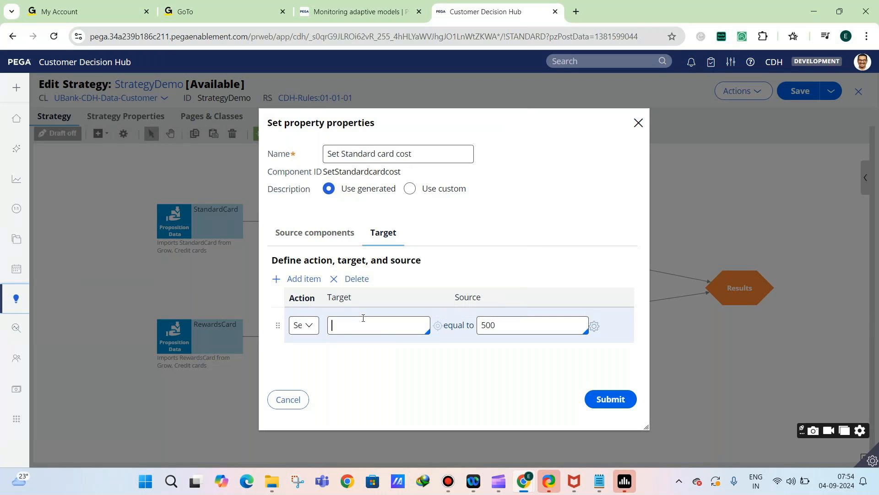
type("Primary.")
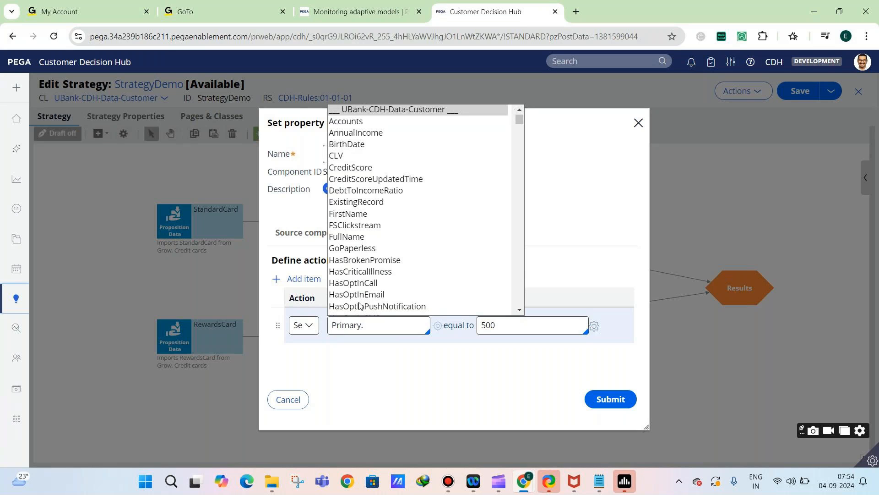
double_click(357, 326)
left_click_drag(364, 326, 334, 326)
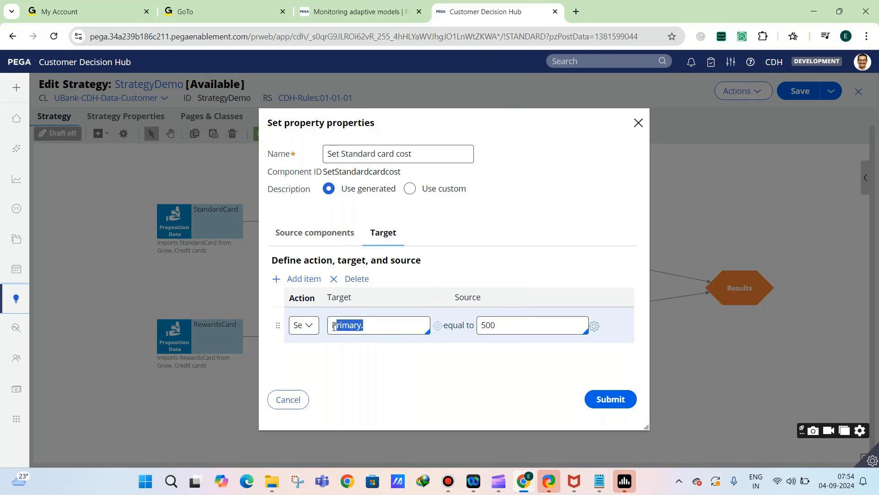
key("BackSpace")
key("BackSpace")
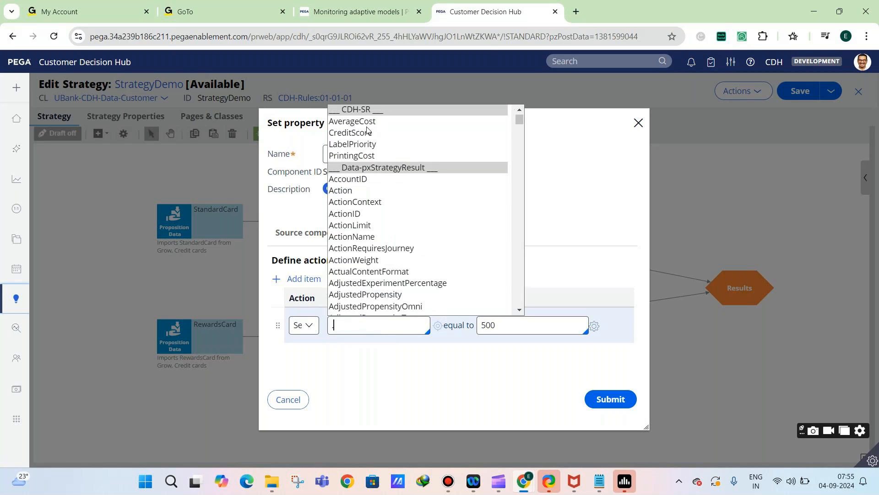
Choose .AverageCost as the target and submit the Set Standard card cost configuration
left_click(362, 121)
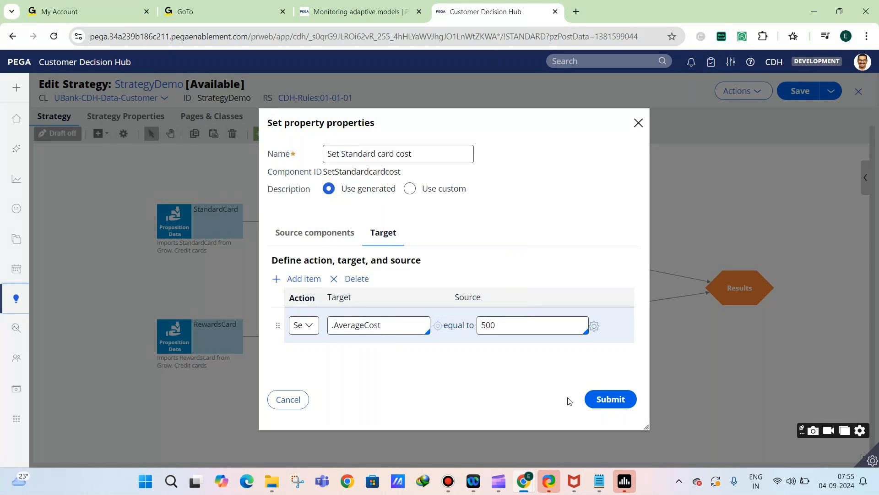
left_click(602, 398)
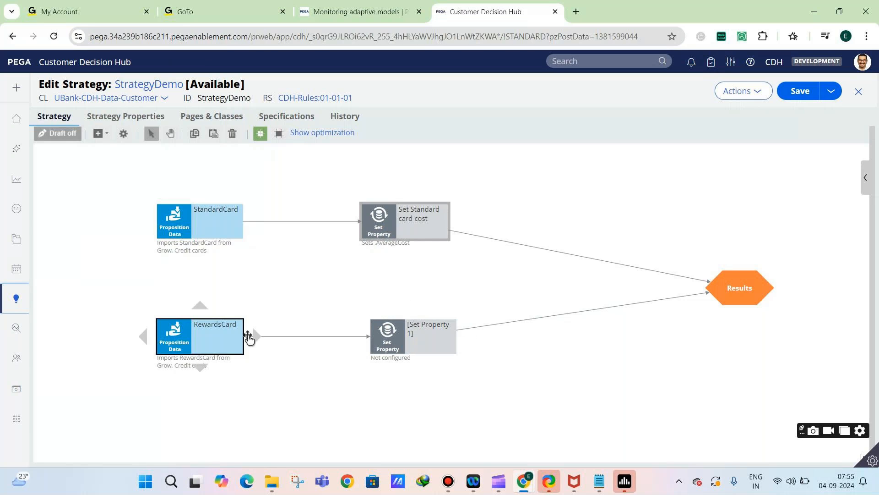
Rename the Set Property component fed by RewardsCard as "set average cost of rewardscard"
left_click(387, 338)
double_click(387, 339)
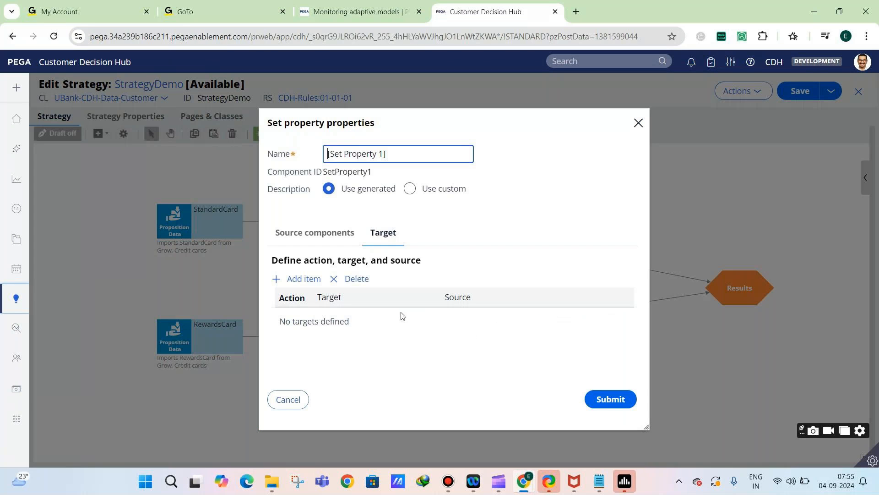
triple_click(375, 155)
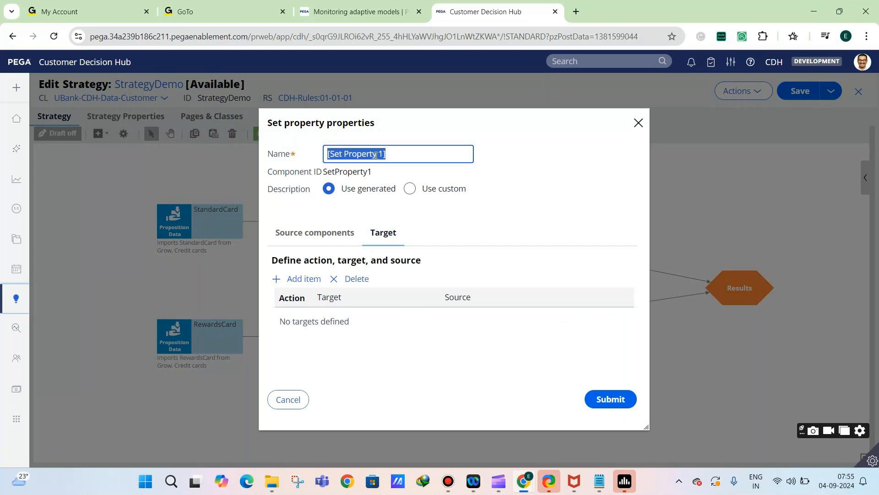
type("ser")
key("BackSpace")
key("BackSpace")
key("BackSpace")
type("sert")
key("BackSpace")
key("BackSpace")
type("t average cost")
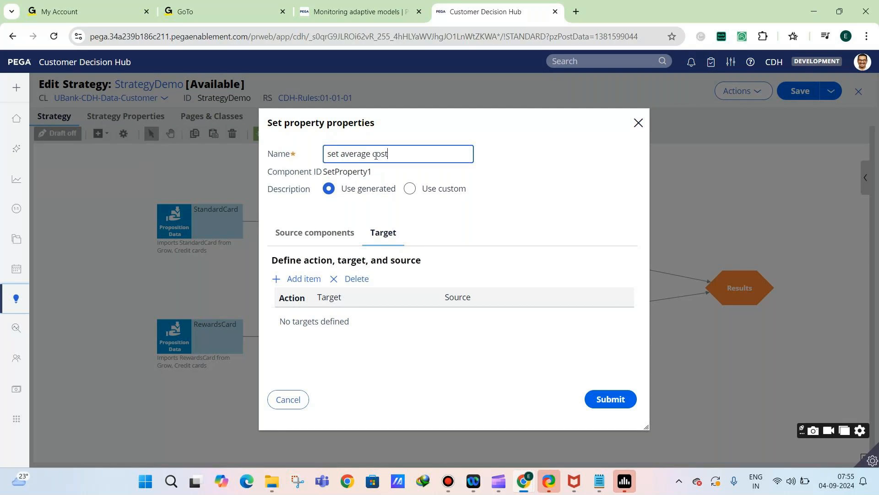
type(" of rewardscard")
Add a target item setting .AverageCost equal to 300 for RewardsCard and submit the component's configuration
left_click(295, 278)
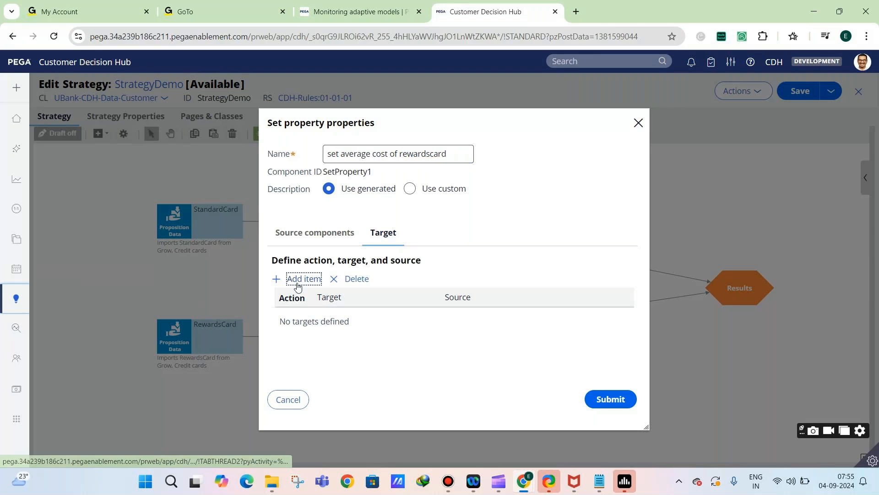
left_click(349, 322)
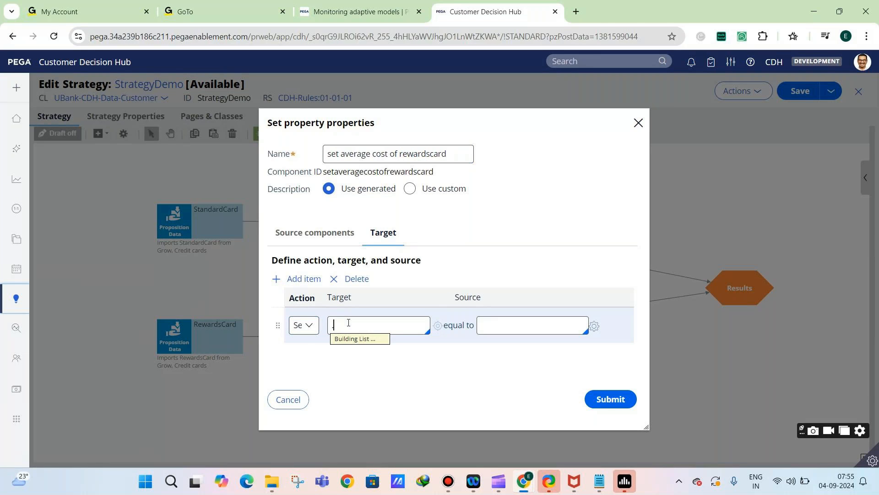
type(".")
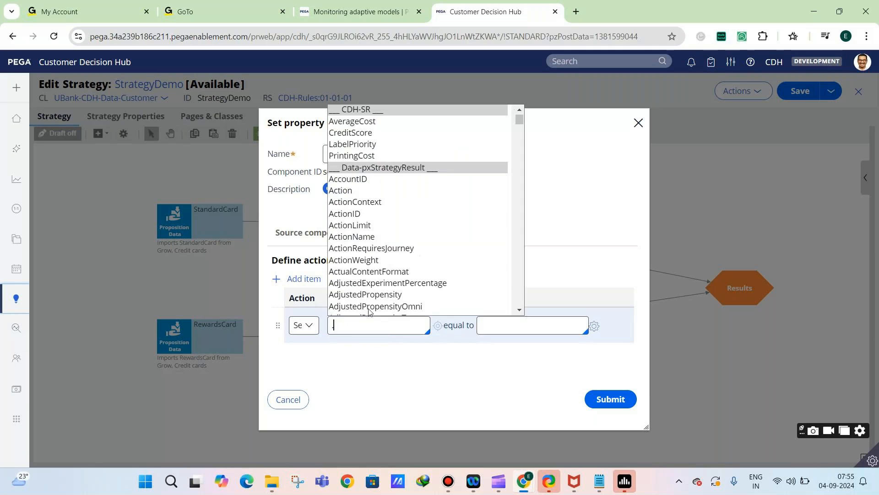
left_click(366, 126)
left_click(498, 330)
type("300")
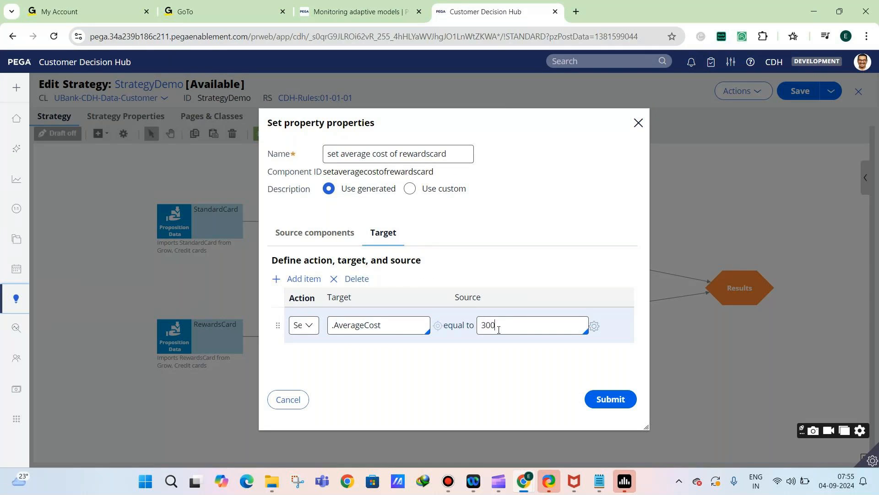
left_click(596, 399)
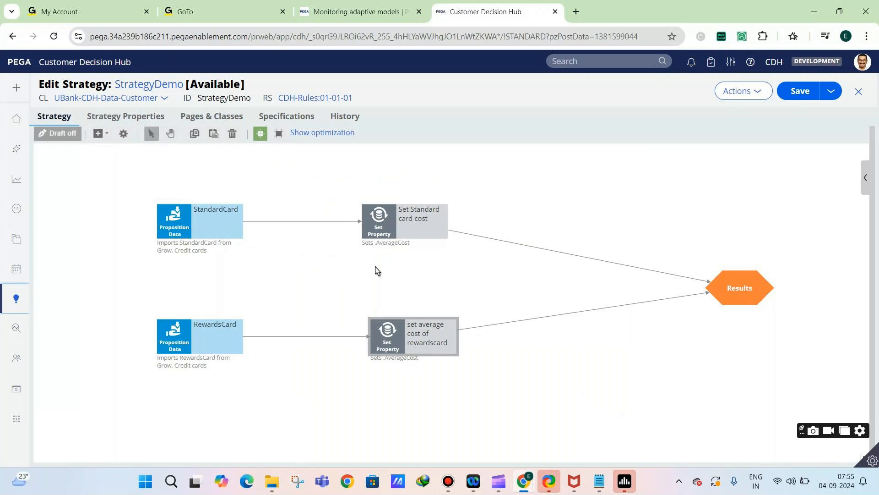
Check the target and source components of Set Standard card cost, and close its properties unchanged
left_click(376, 223)
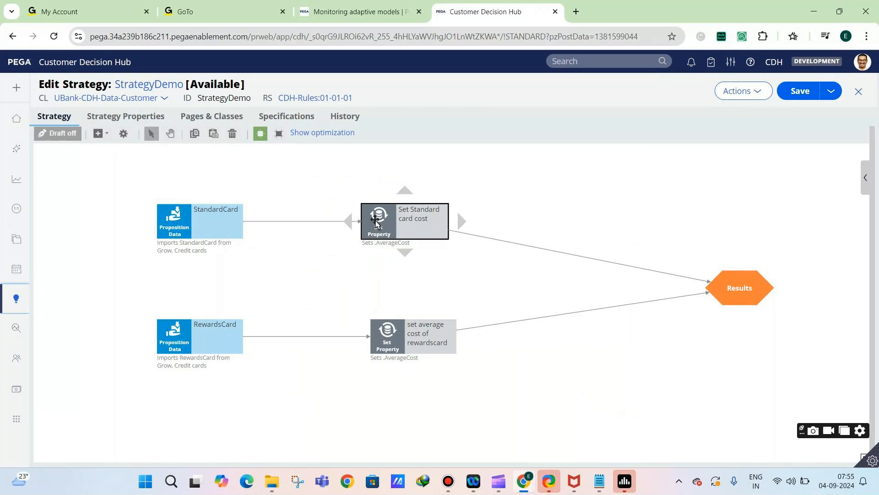
double_click(377, 223)
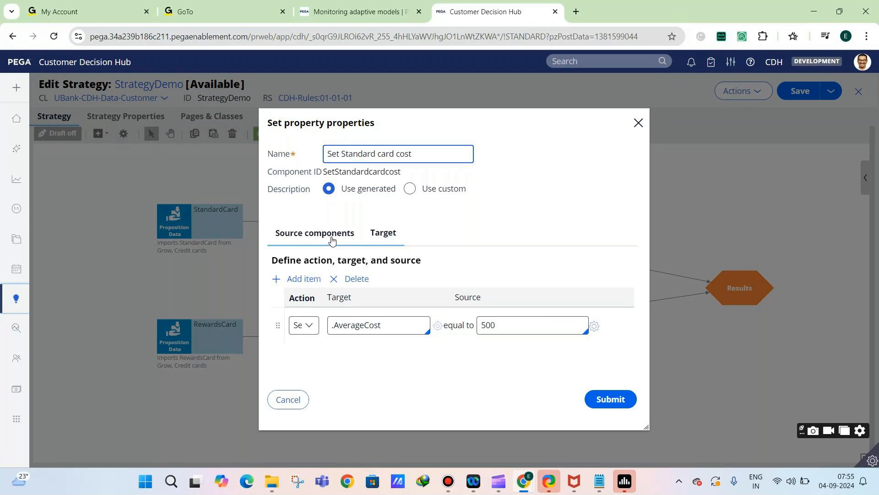
left_click(382, 233)
left_click(278, 244)
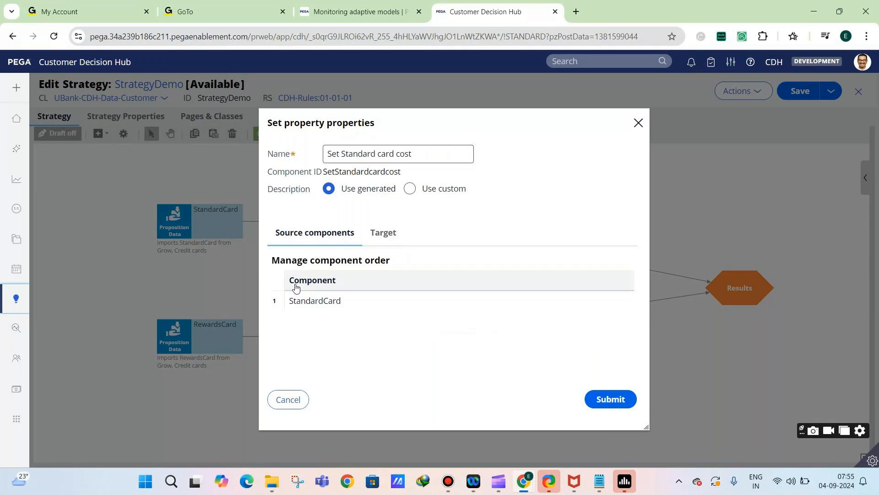
left_click(288, 400)
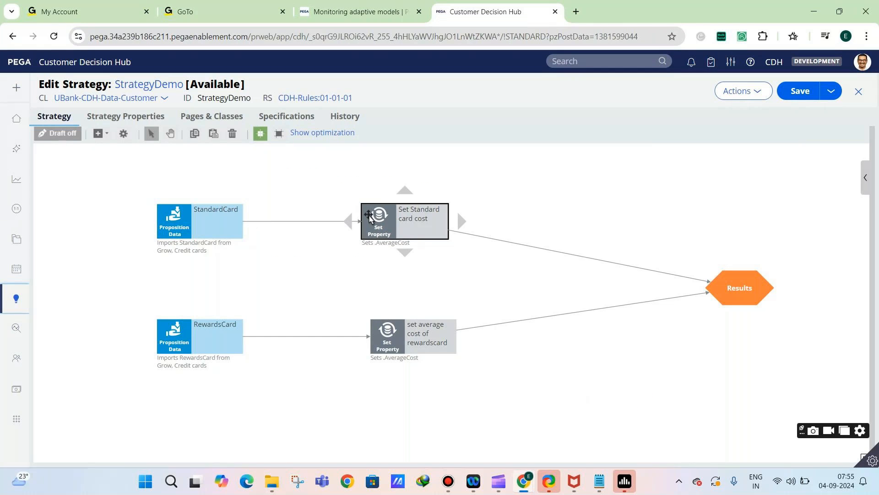
Check the target and source components of the RewardsCard cost component, and close its properties unchanged
left_click(387, 337)
double_click(387, 337)
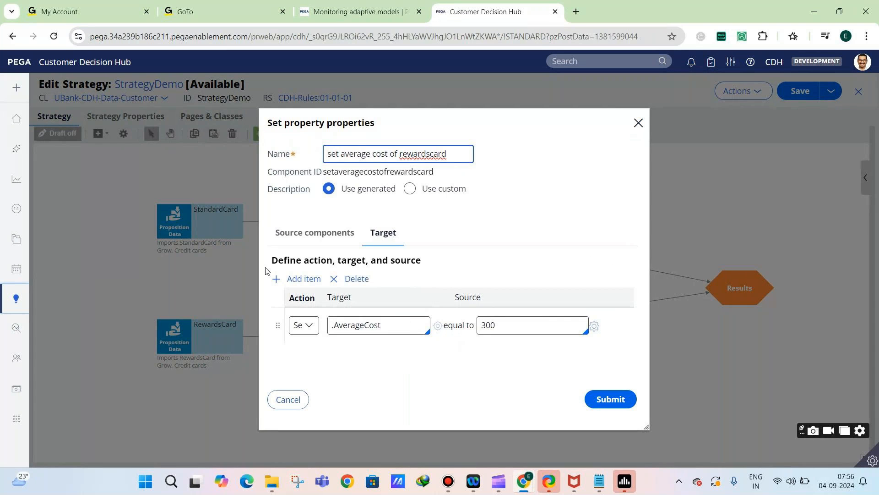
left_click(343, 241)
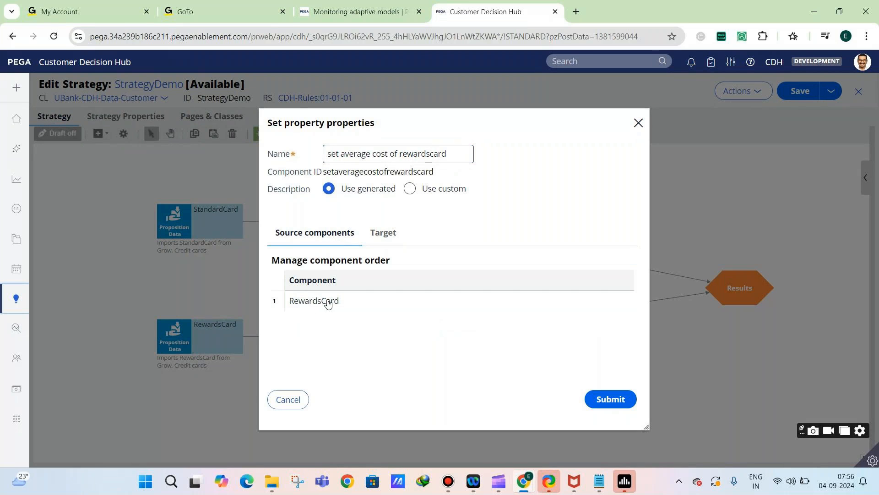
left_click(296, 401)
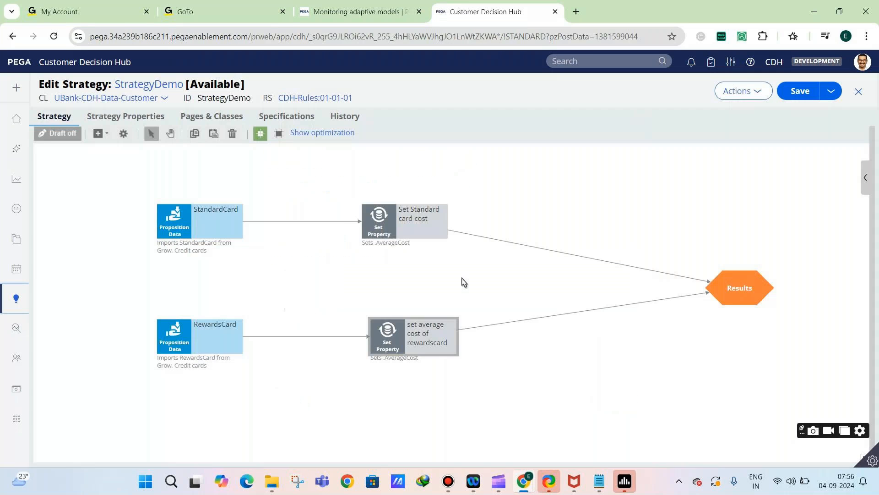
left_click(413, 233)
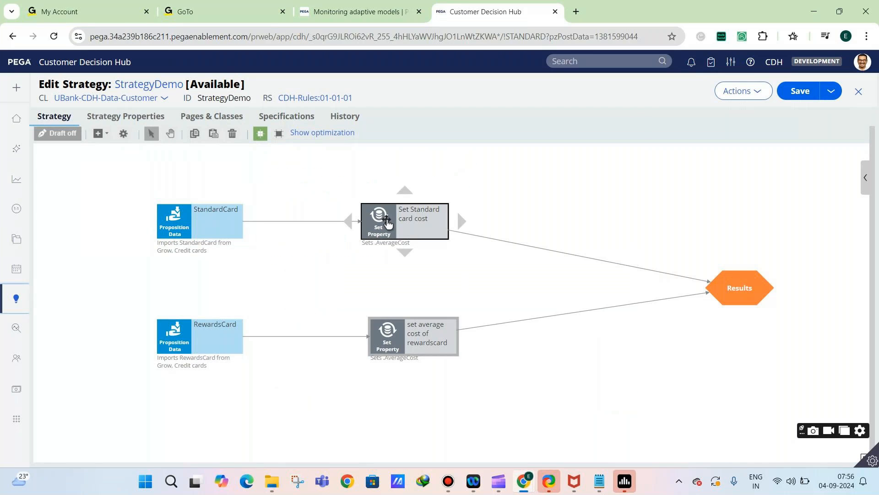
Check the business issue, group and proposition data that the StandardCard component imports, and close its properties unchanged
left_click(221, 226)
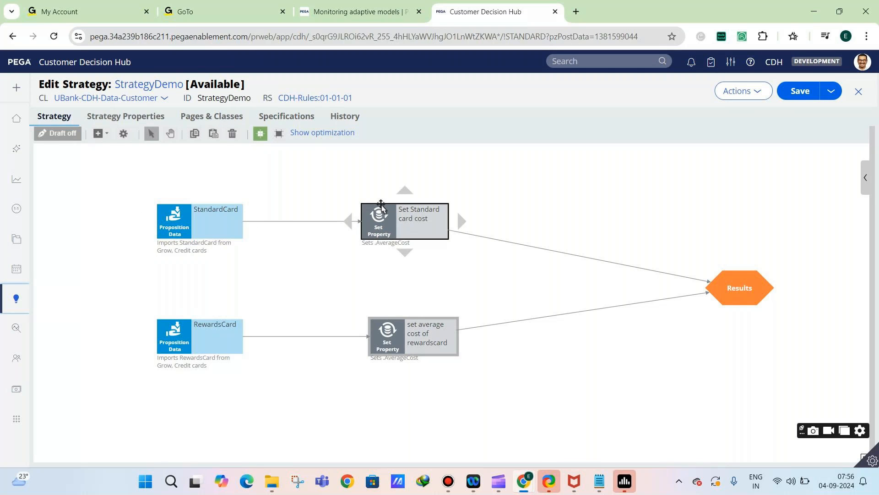
double_click(183, 215)
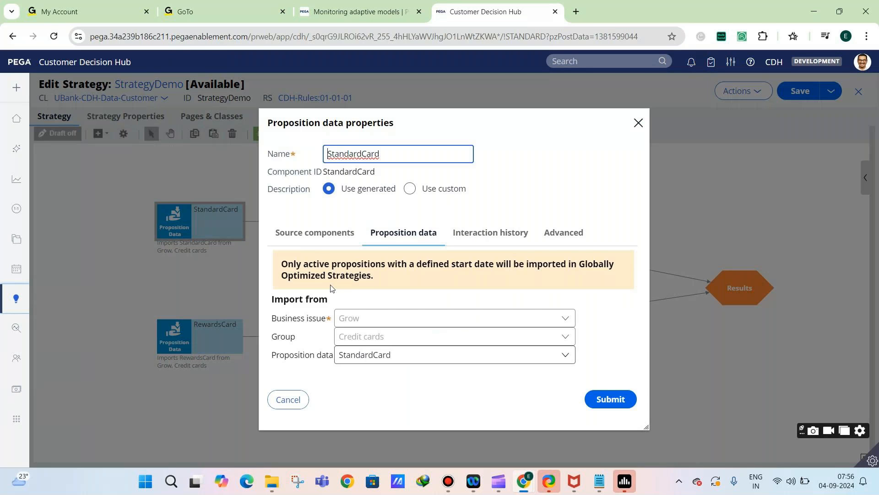
left_click(321, 317)
left_click_drag(340, 343, 376, 341)
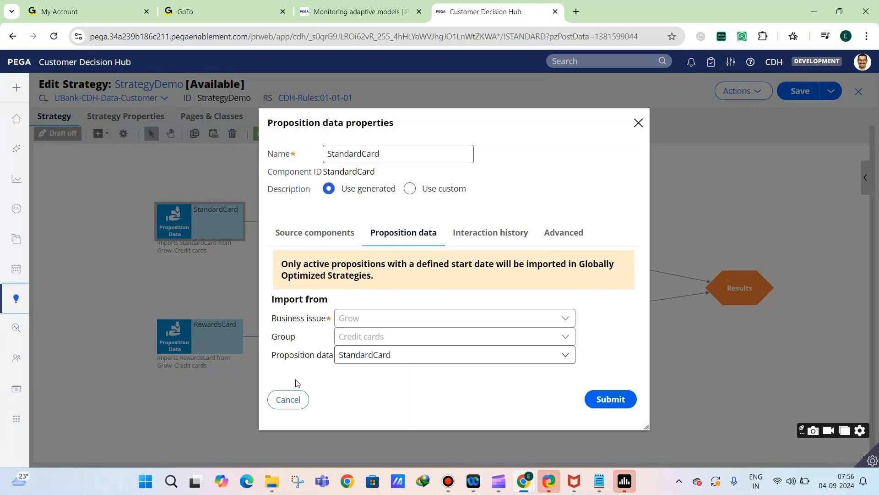
left_click(288, 399)
left_click(381, 219)
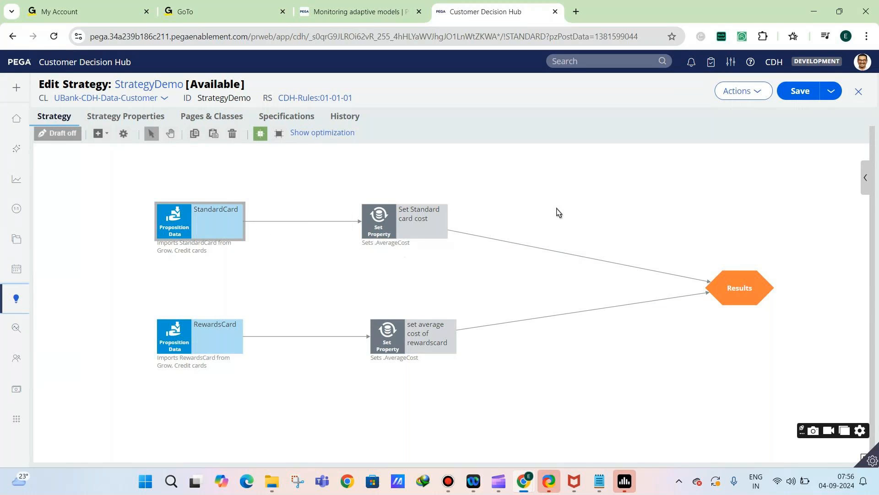
Save the StrategyDemo strategy with both card branches connected to Results
left_click(786, 90)
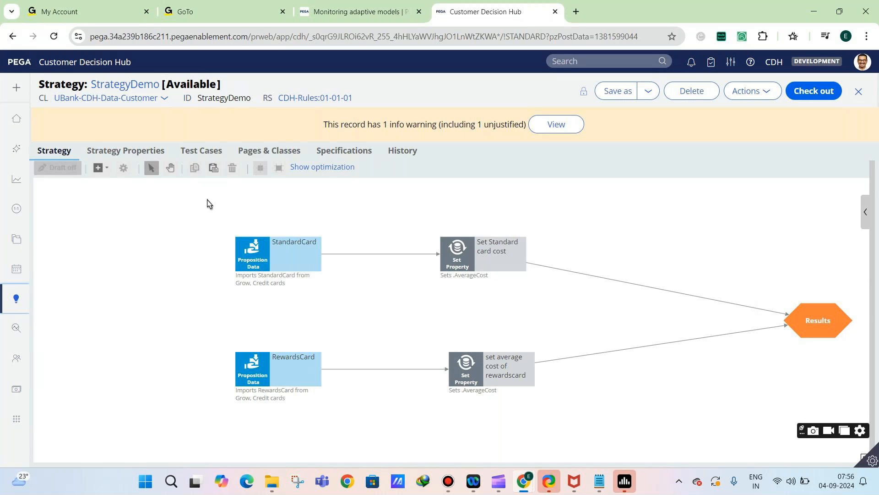
left_click(170, 169)
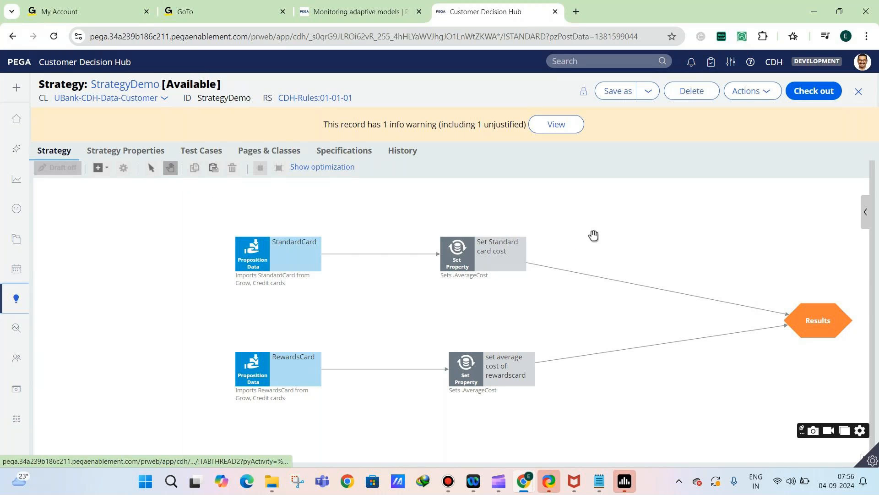
left_click_drag(594, 236, 547, 246)
left_click_drag(711, 238, 583, 246)
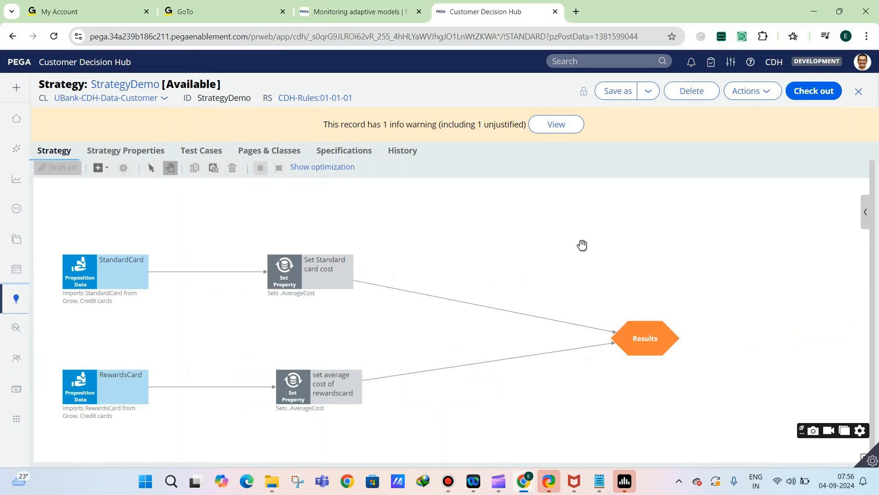
Run a single-case test of StrategyDemo on the pyDefault data transform, showing component-level values for Name
left_click(861, 212)
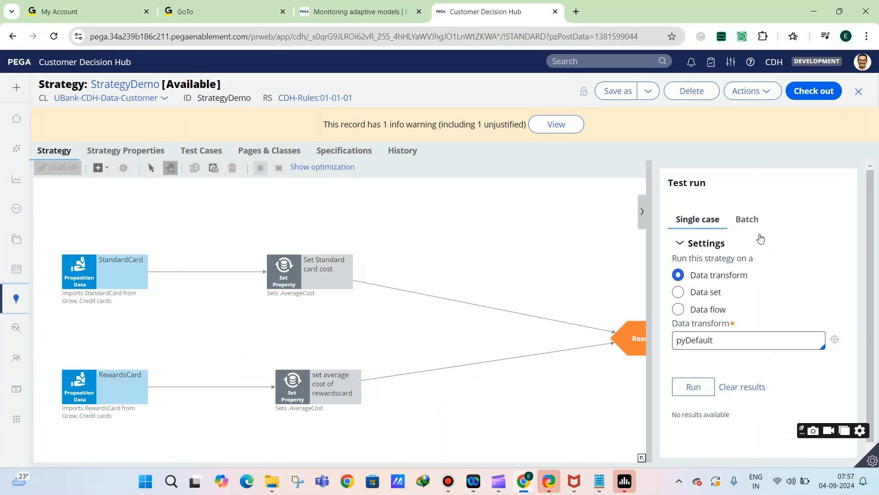
left_click(699, 393)
left_click(307, 274)
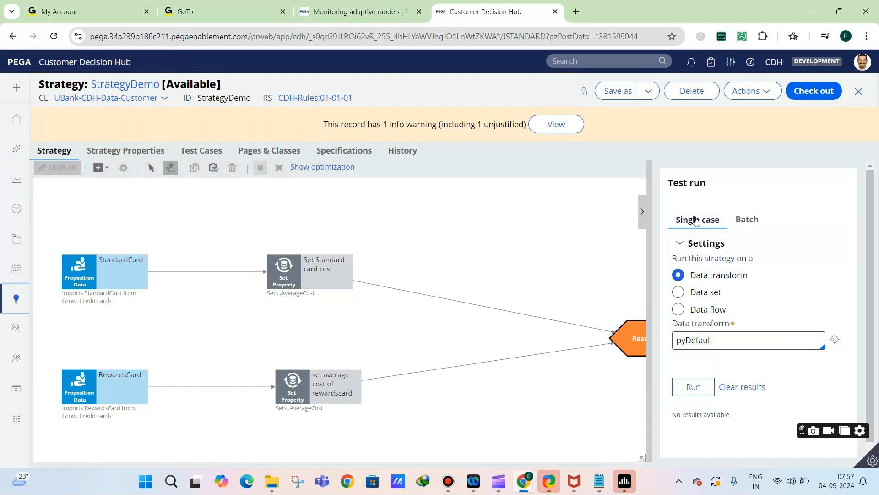
left_click(755, 226)
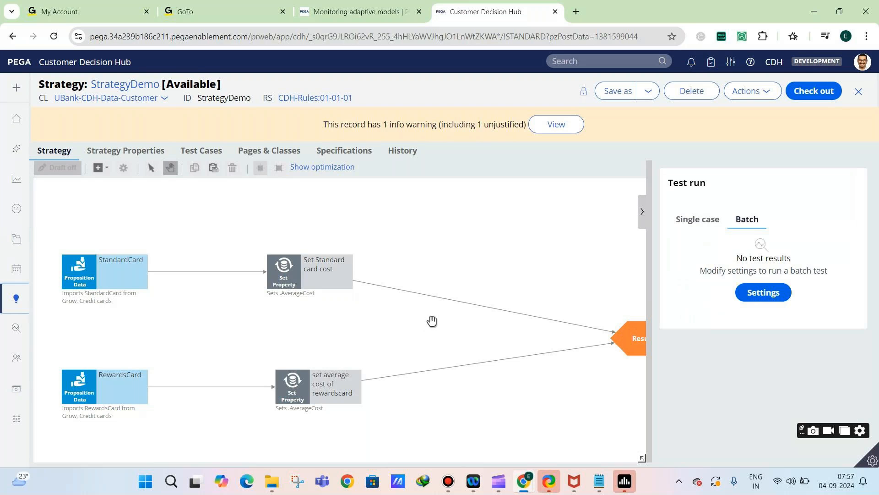
left_click(696, 227)
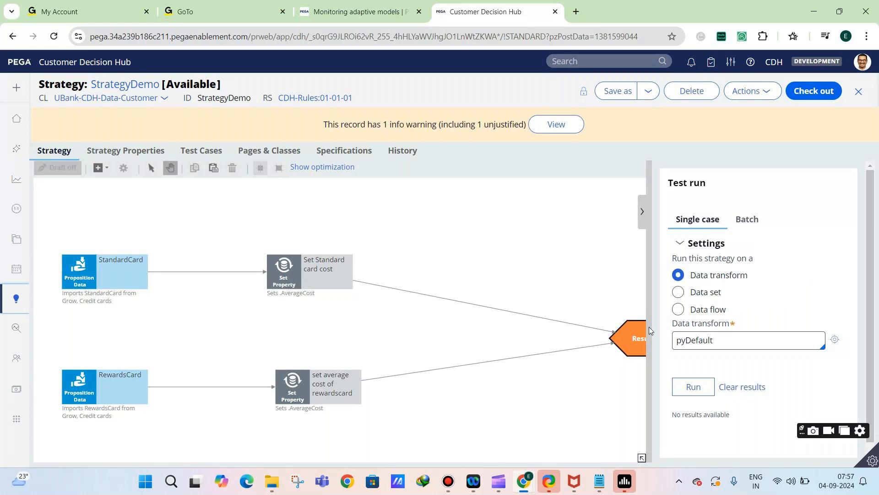
left_click(694, 388)
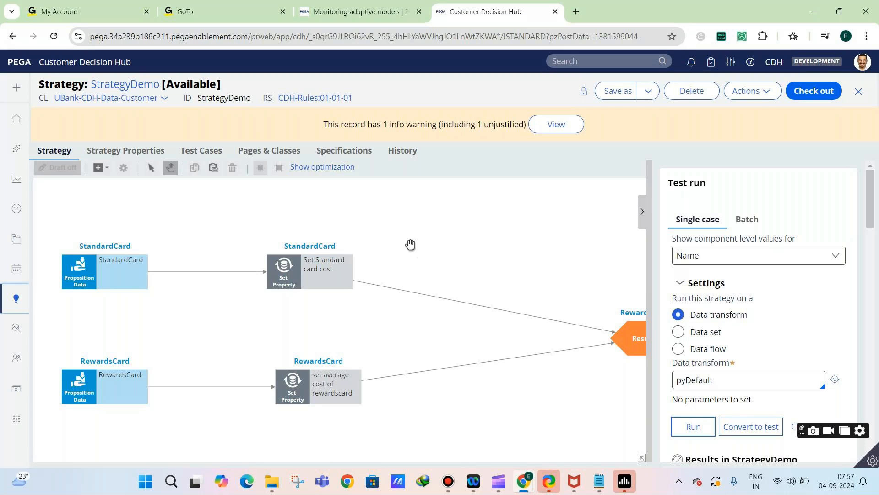
Examine the test run results for the StandardCard proposition component, including its business issue, group and name
left_click(94, 278)
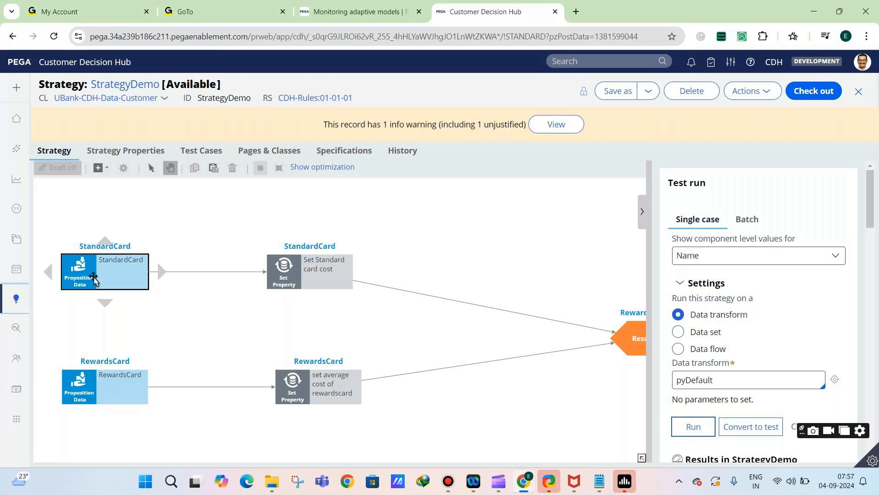
left_click(163, 239)
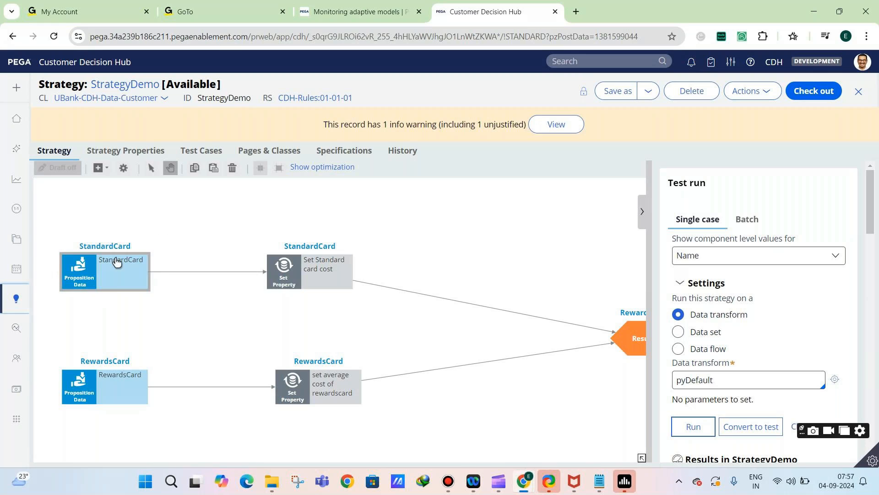
left_click(78, 277)
scroll(778, 191, "down", 3)
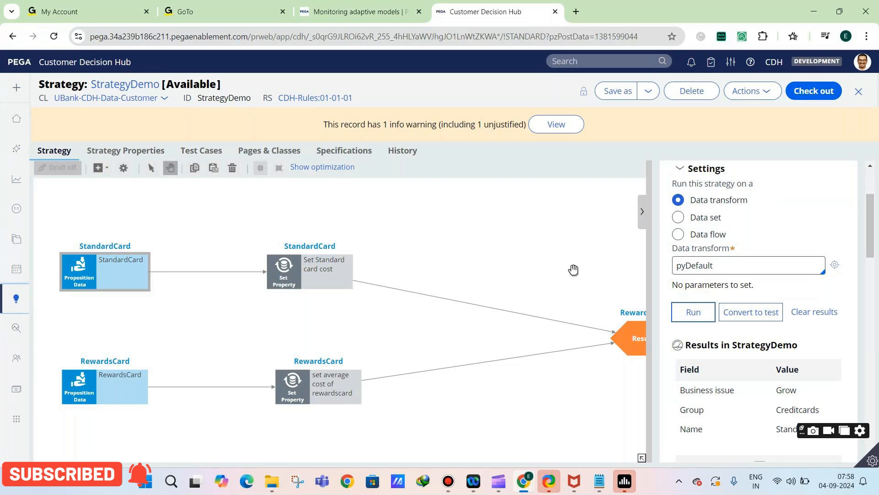
left_click(63, 265)
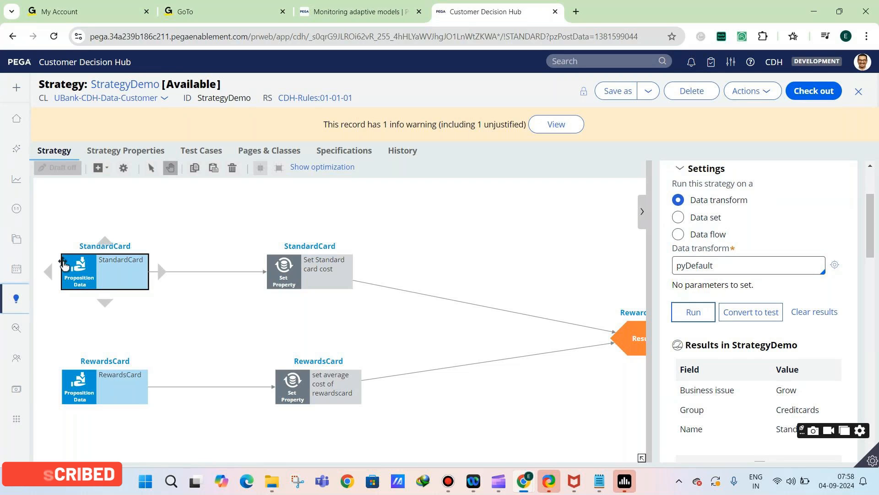
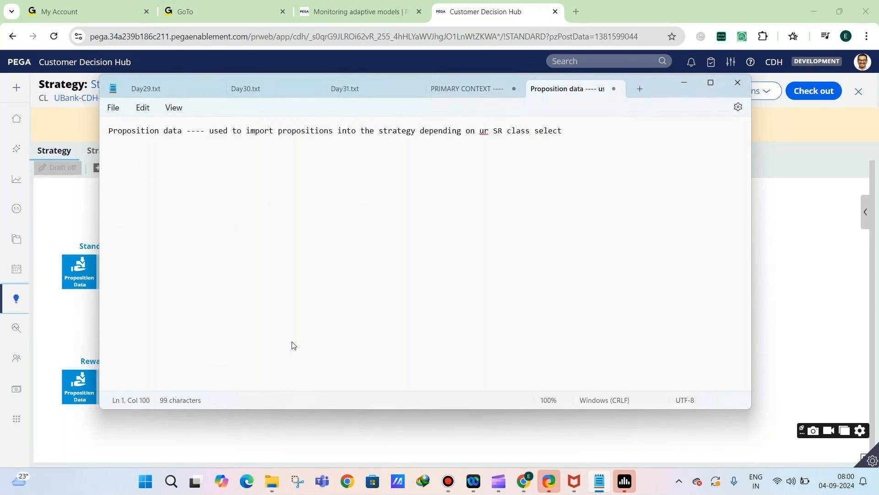
Finish the proposition data note with "selection" and add the note "Filter --- used to filter the incoming results based on the filter condition"
type("ion")
key("Return")
key("Return")
type("Filter --- u")
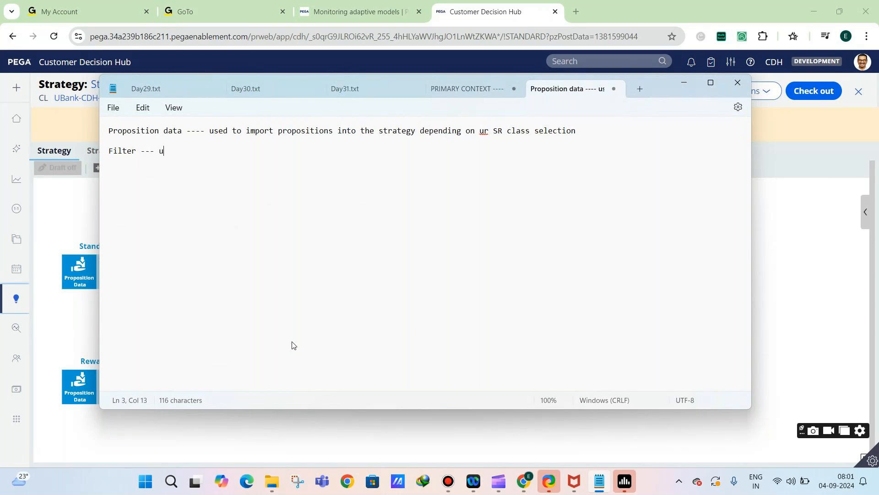
type("sed to filter the incoming re")
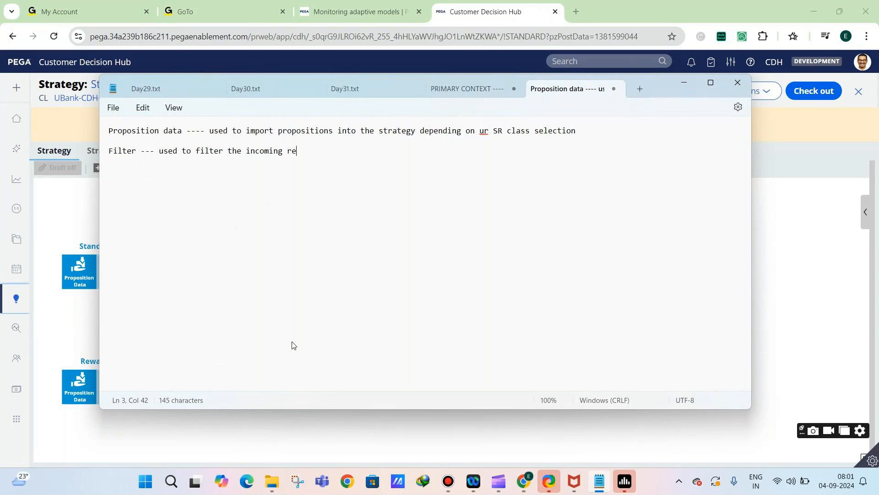
type("sults based on the filter")
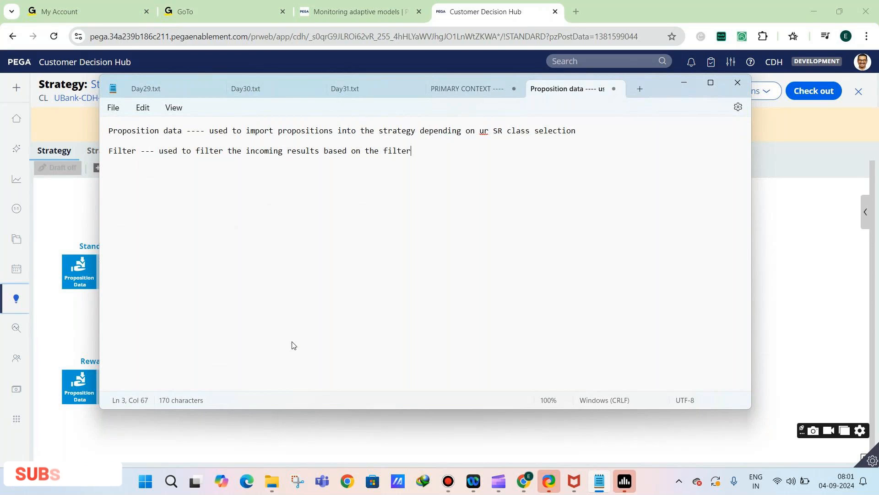
type(" condition")
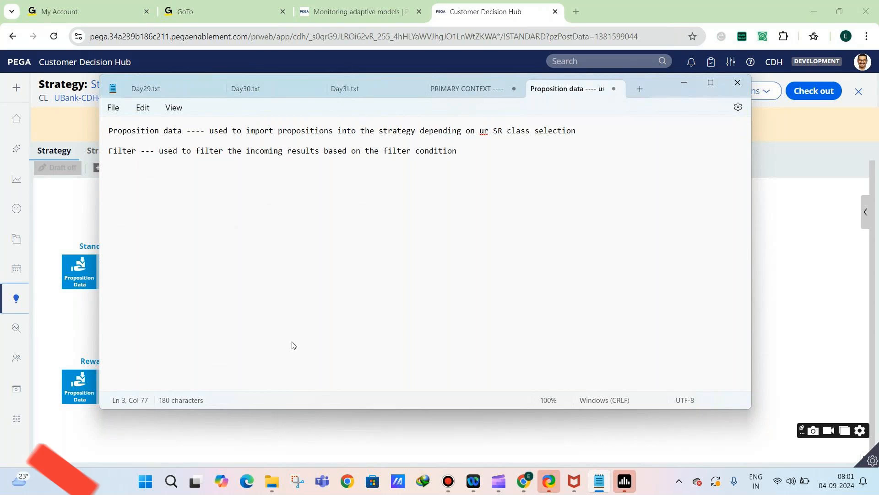
Return to the StrategyDemo canvas, check the properties of the Set Standard card cost component, and close them unchanged
left_click(838, 311)
left_click(516, 291)
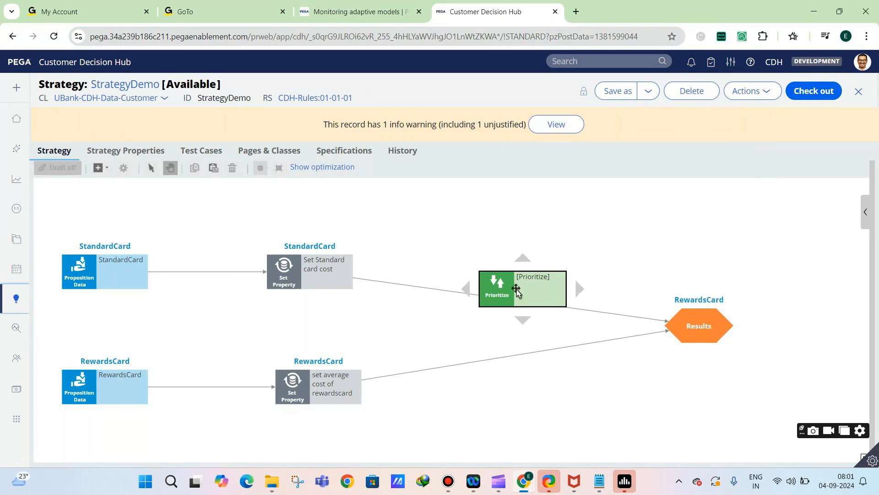
left_click(330, 294)
left_click(292, 270)
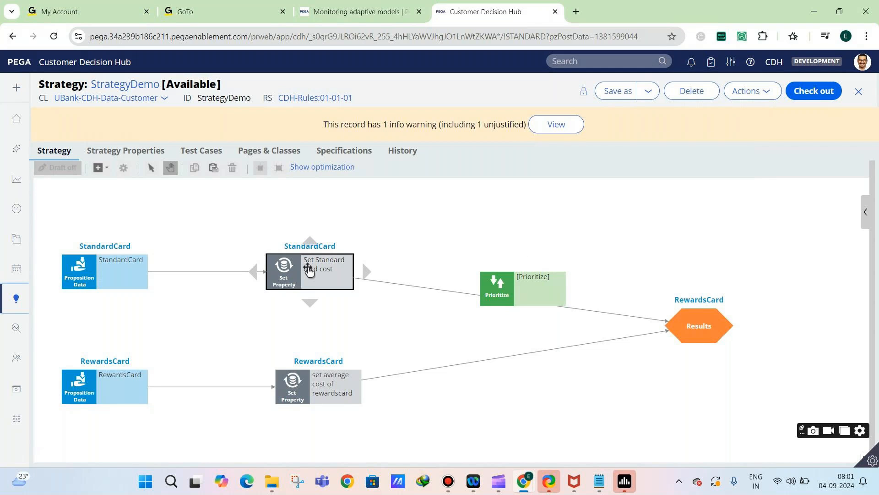
double_click(298, 290)
left_click(291, 400)
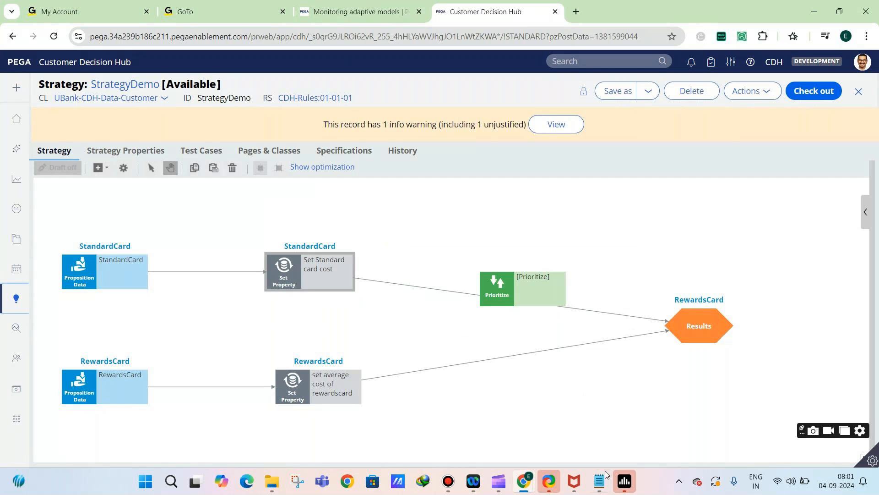
Switch to Notepad and add the note "Set property --- used to set the property values or override the existing property value"
left_click(603, 477)
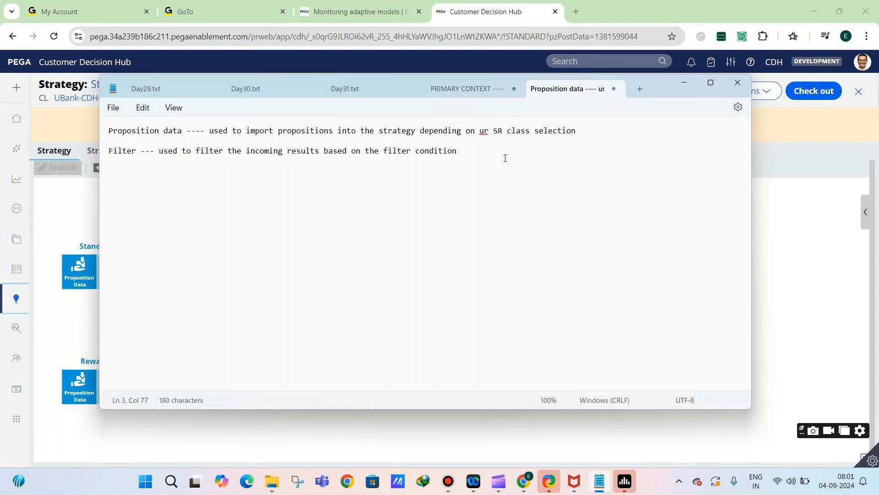
key("Return")
key("Return")
type("Set property --- used t")
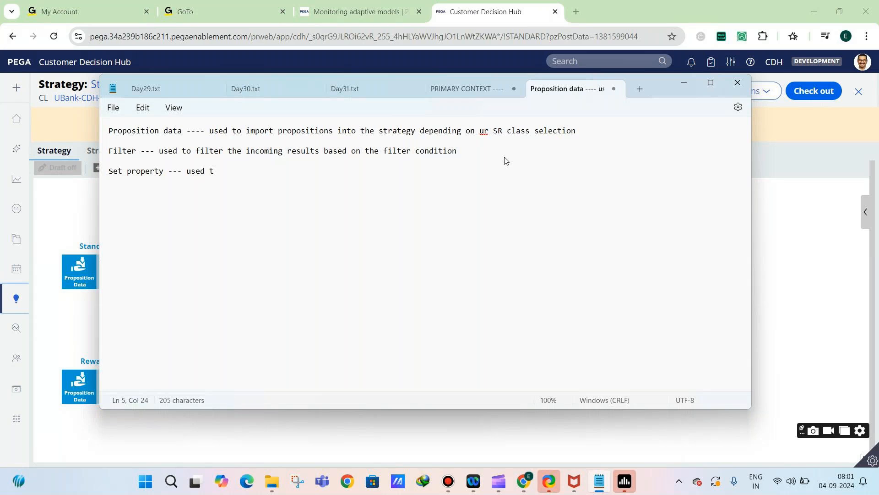
type("o set the proper")
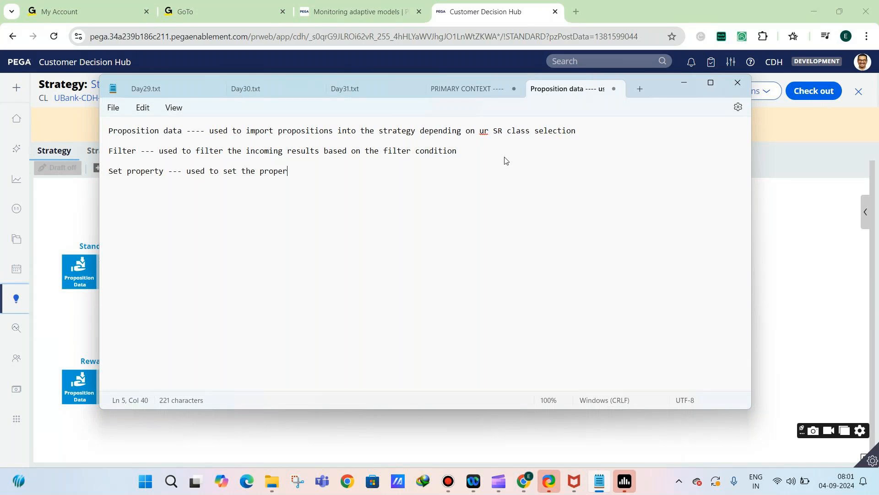
type("ty values or override the exi")
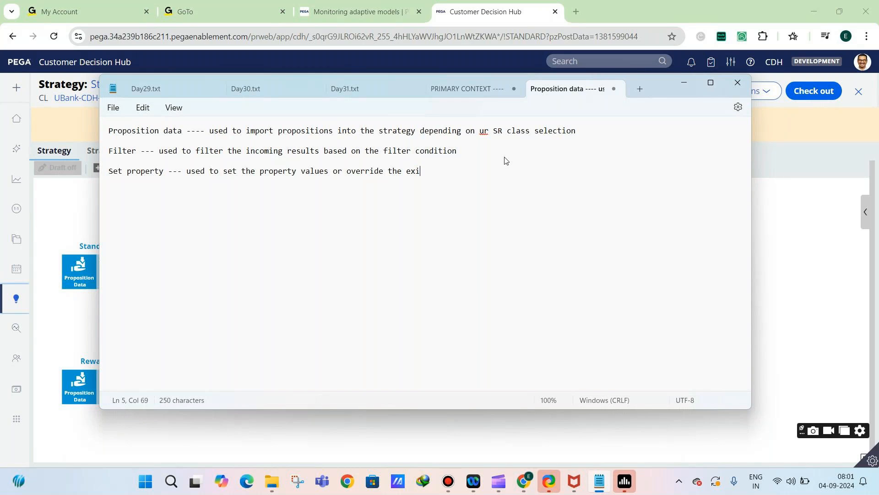
type("sting property value")
Switch back to StrategyDemo, place the Prioritize component between the two Results connectors, and check out the strategy
left_click(759, 249)
left_click_drag(506, 290, 490, 327)
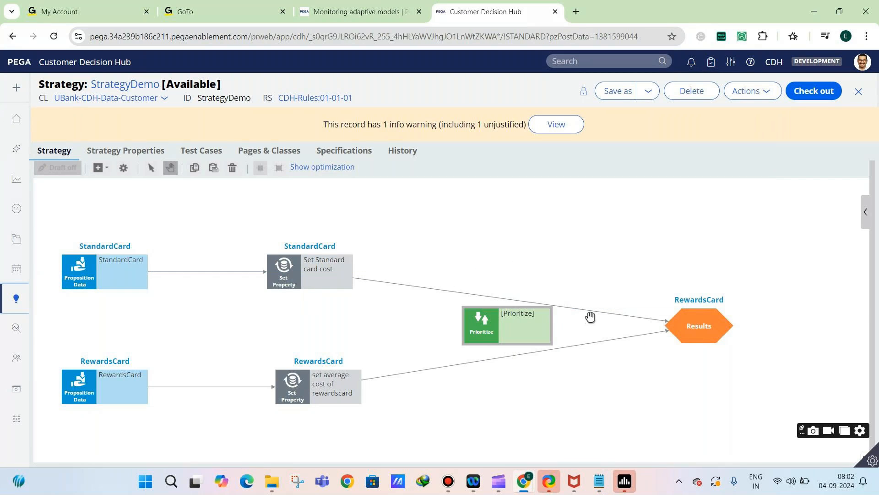
left_click(826, 97)
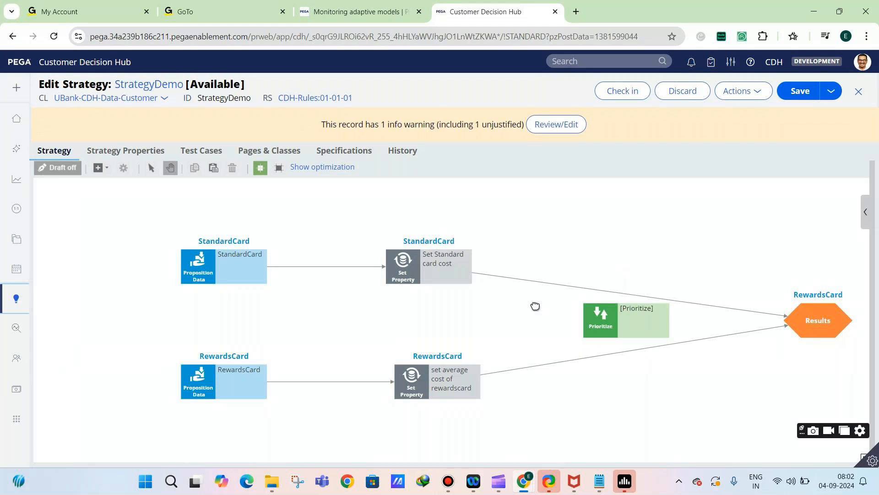
Redirect the connectors of both Set Property components from Results into Prioritize, and connect Prioritize to Results
left_click_drag(535, 306, 485, 303)
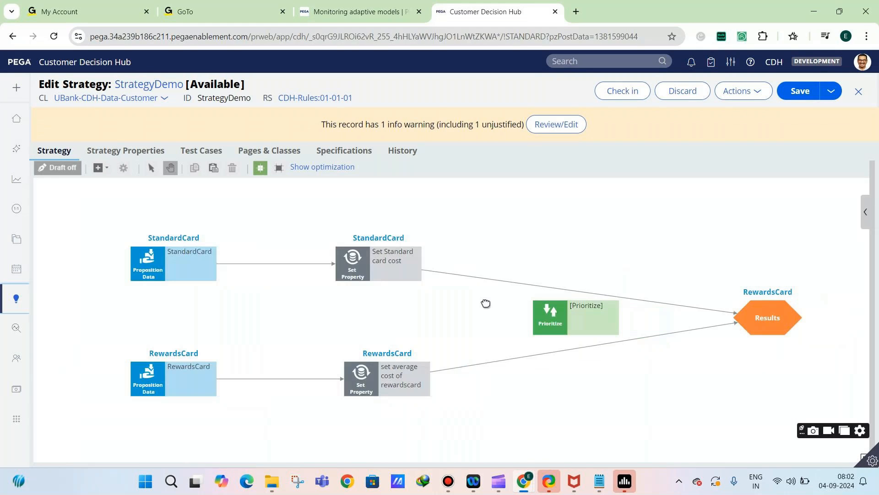
left_click(668, 301)
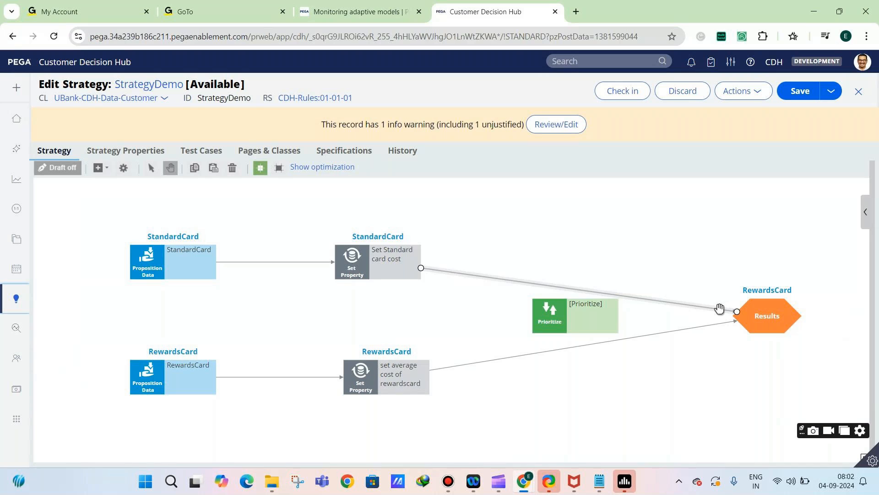
left_click_drag(737, 311, 559, 312)
left_click(681, 330)
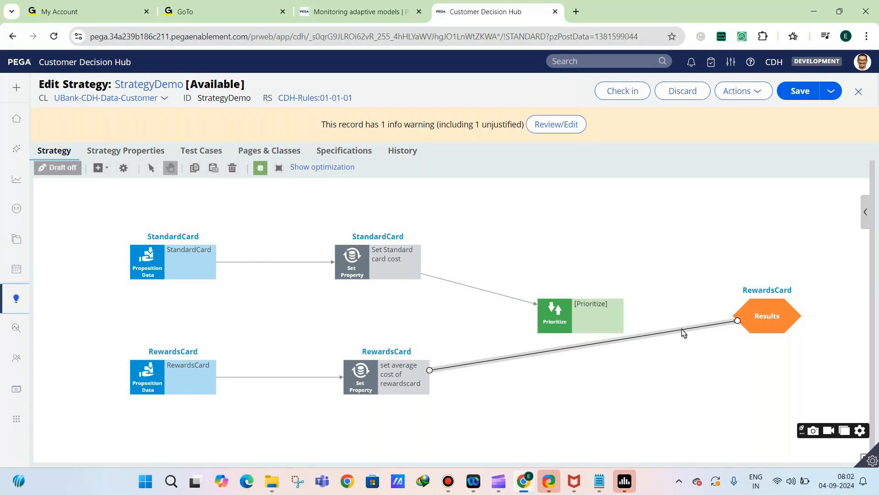
left_click_drag(737, 320, 566, 329)
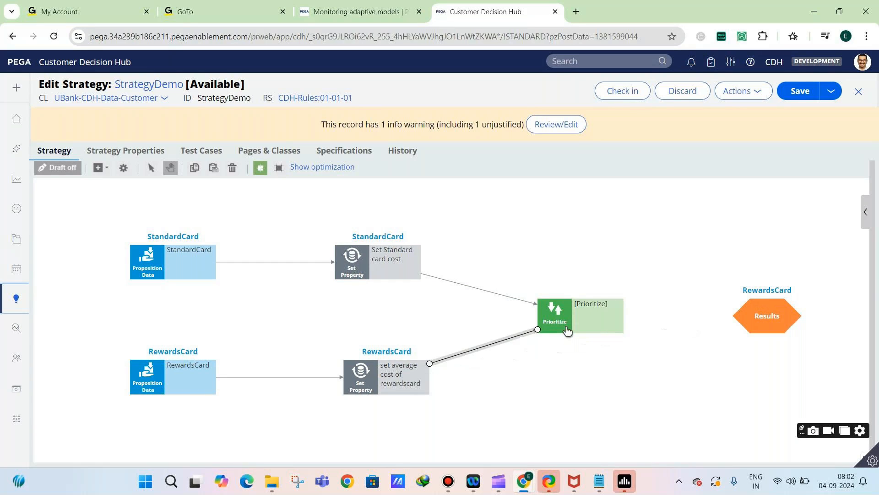
left_click(551, 318)
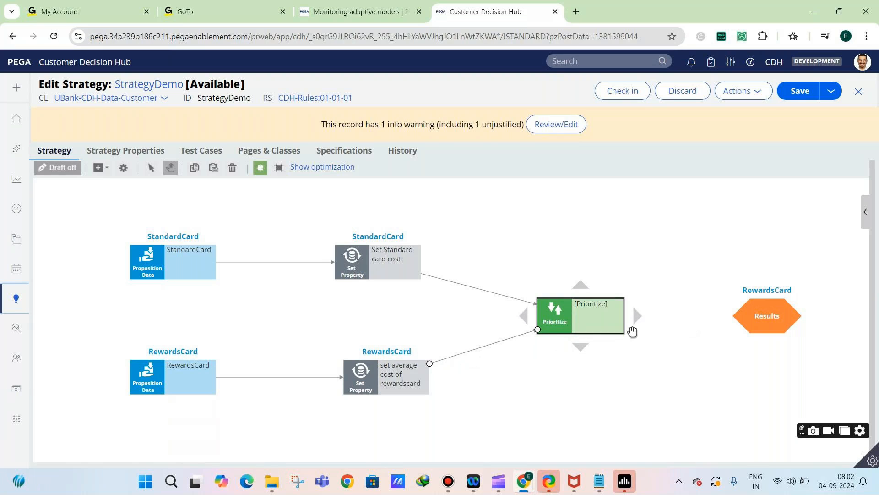
left_click_drag(637, 315, 737, 316)
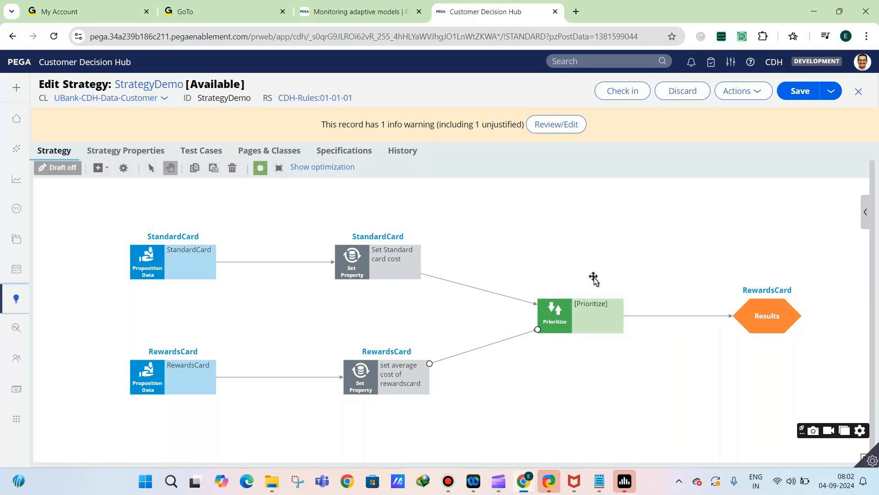
left_click(551, 314)
double_click(556, 313)
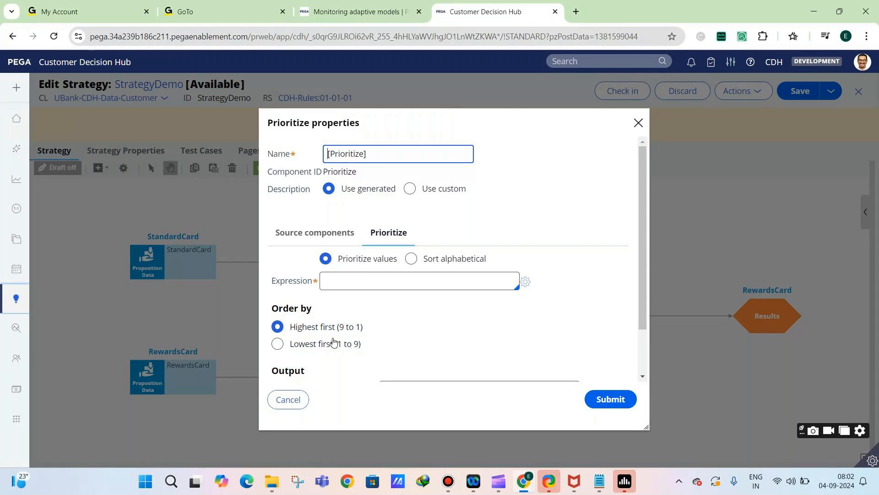
left_click(287, 401)
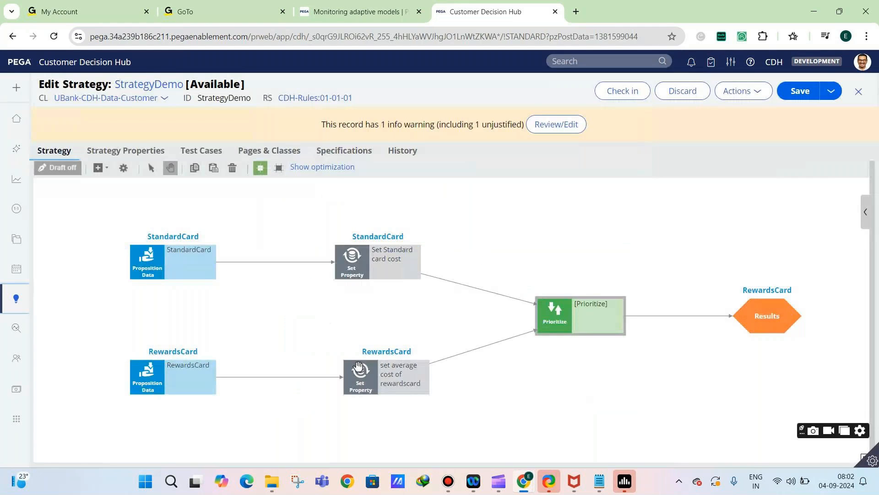
Align the RewardsCard Set Property component beneath the StandardCard one, and set the Prioritize expression to .AverageCost
left_click(360, 373)
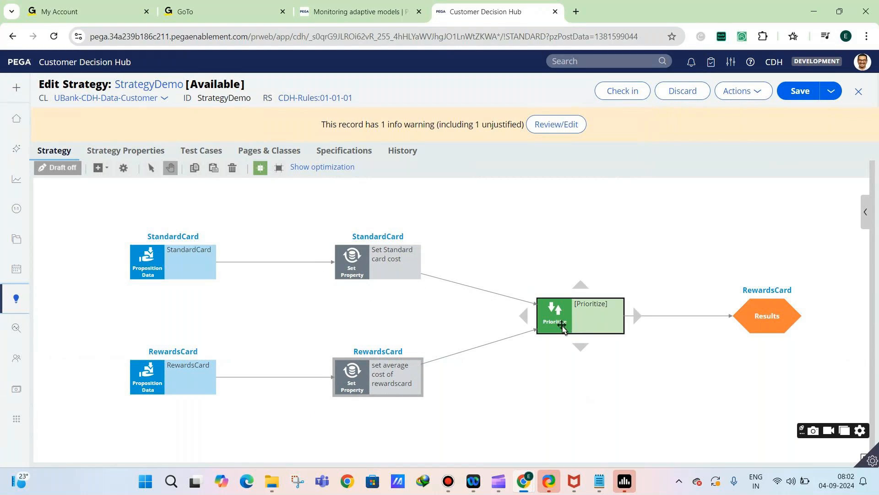
double_click(558, 325)
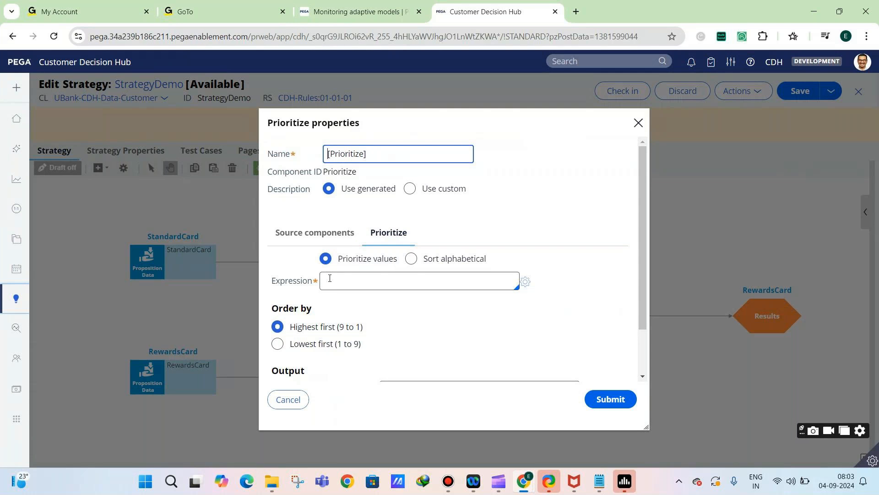
left_click(356, 283)
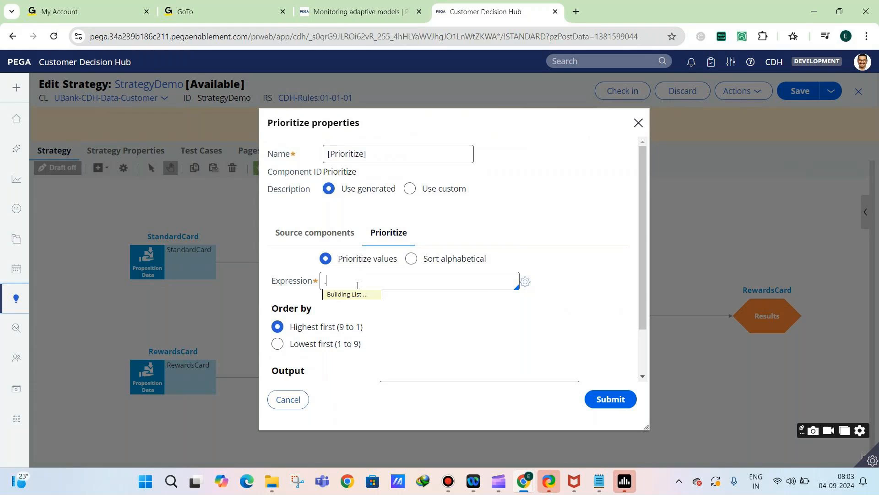
type("Avg")
key("BackSpace")
type("erge")
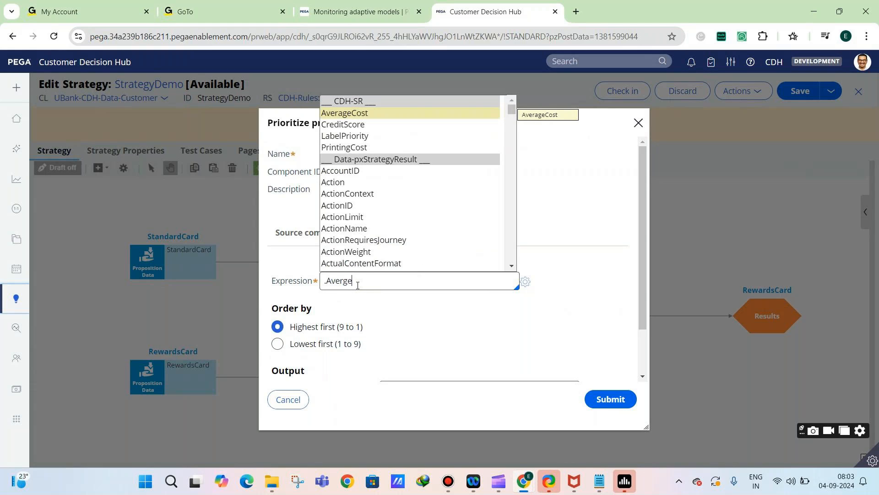
left_click(355, 115)
Try extending the Prioritize expression with && .CreditScore, and remove that addition again
type("&& .")
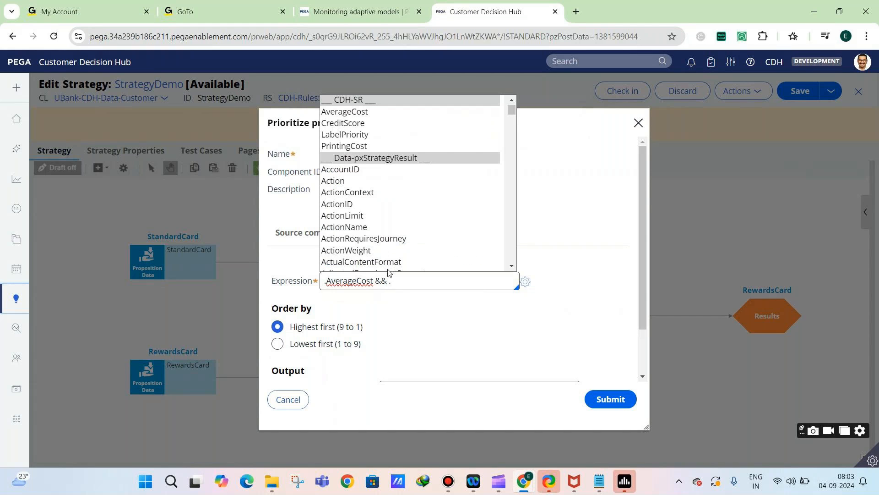
left_click(357, 123)
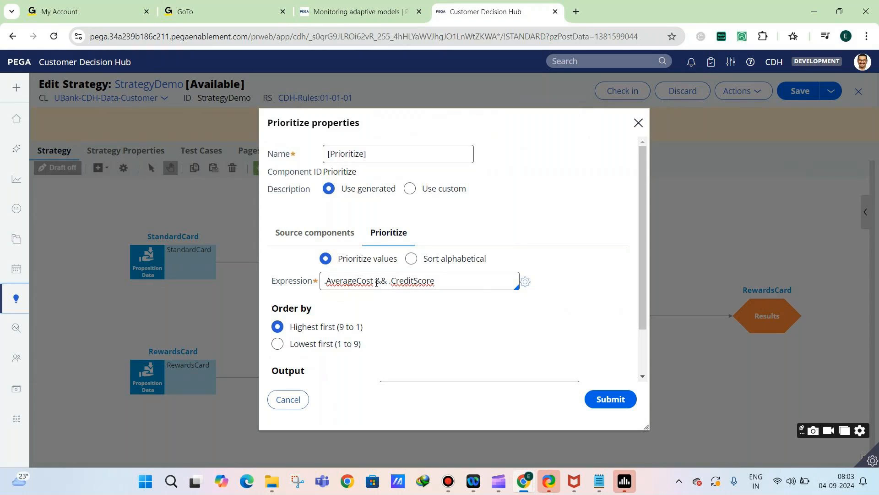
left_click_drag(375, 281, 471, 270)
key("BackSpace")
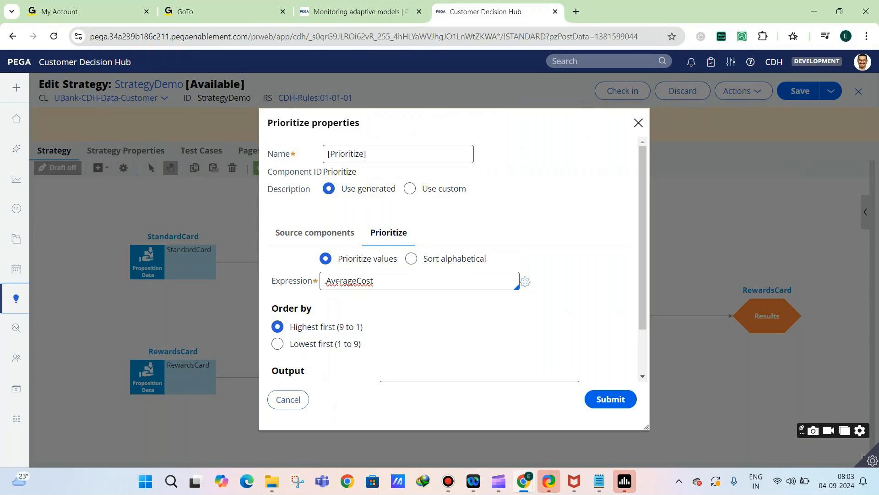
Submit the Prioritize properties with the .AverageCost expression, highest first order and top 3 output
left_click_drag(324, 282, 374, 282)
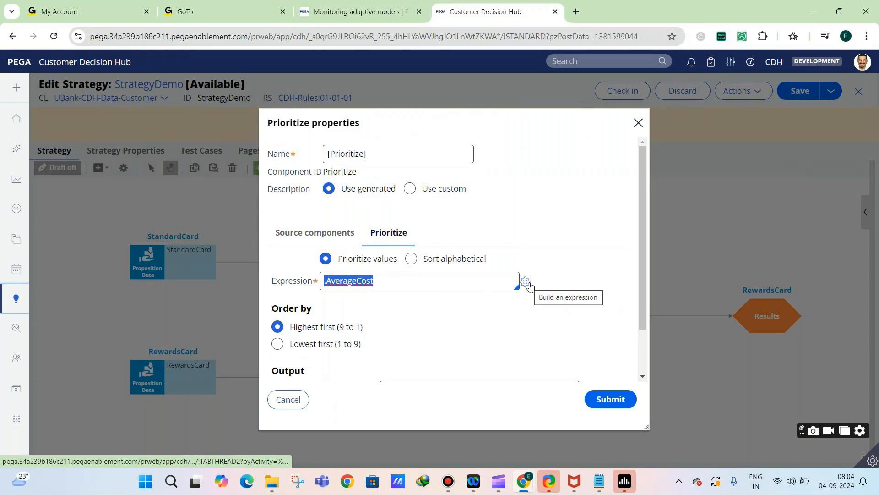
left_click(378, 283)
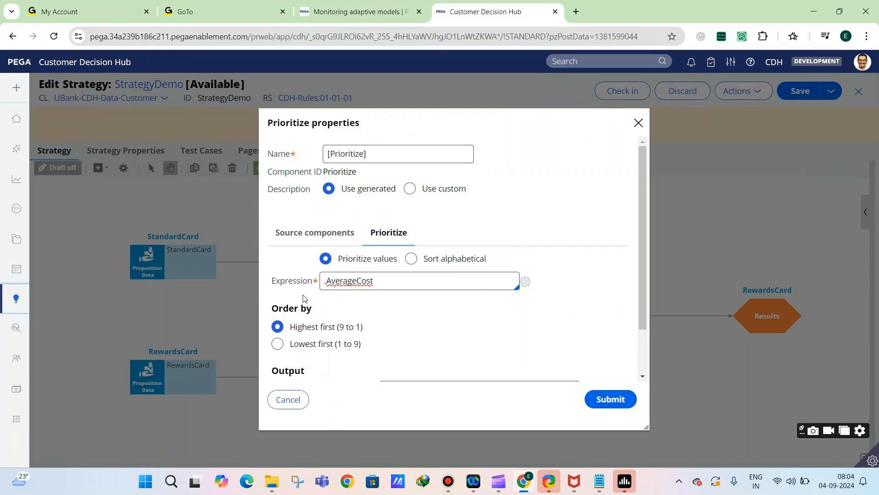
scroll(346, 277, "down", 1)
scroll(345, 277, "down", 1)
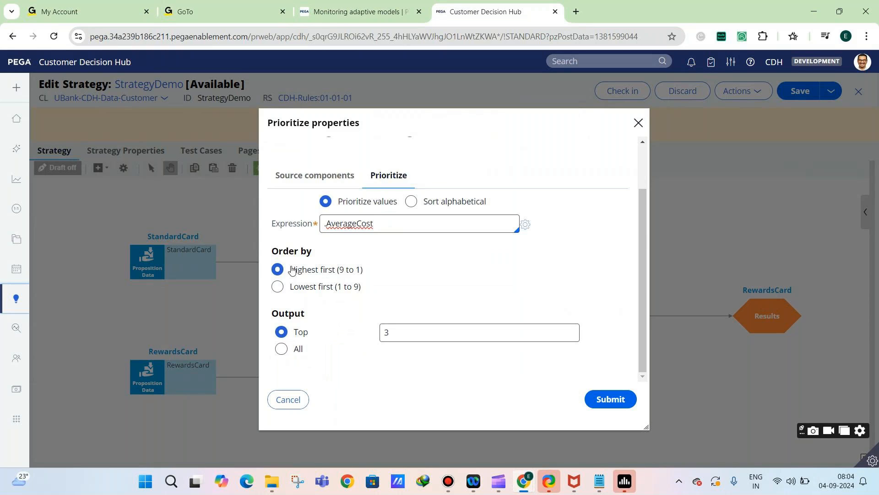
left_click(629, 401)
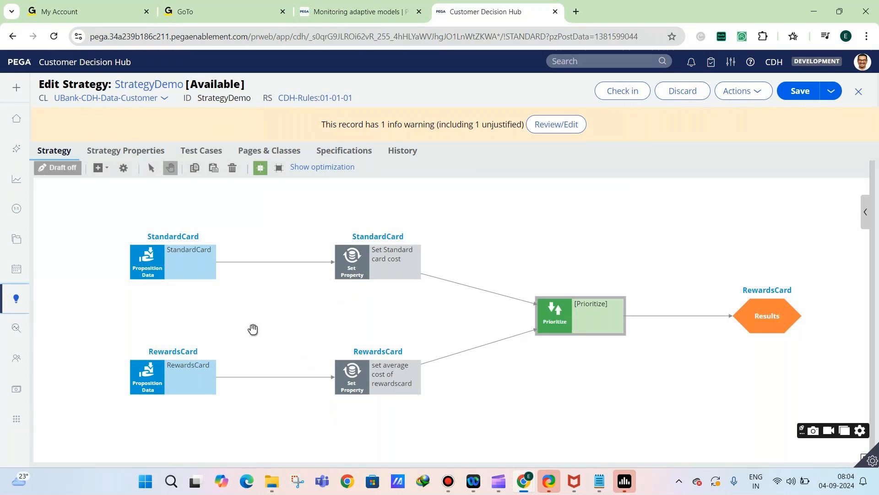
Set .AverageCost equal to 200 in the Set Standard card cost component and submit its properties
left_click(351, 271)
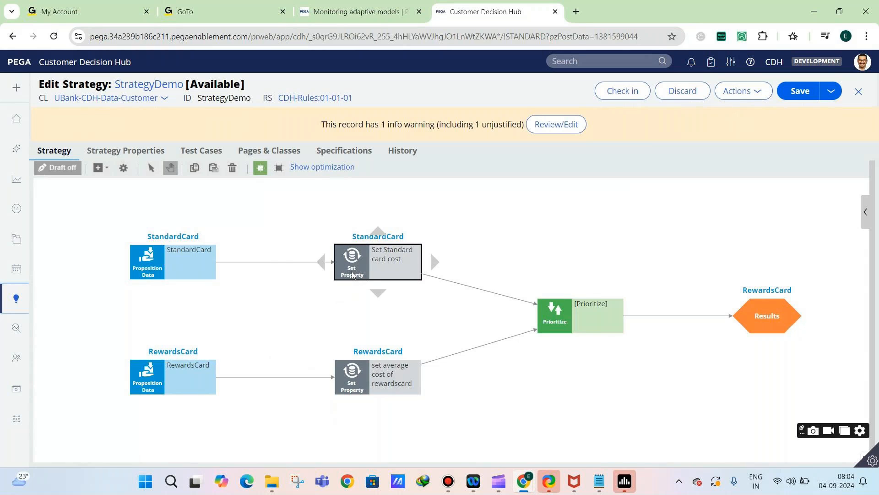
double_click(352, 272)
double_click(532, 327)
type("200")
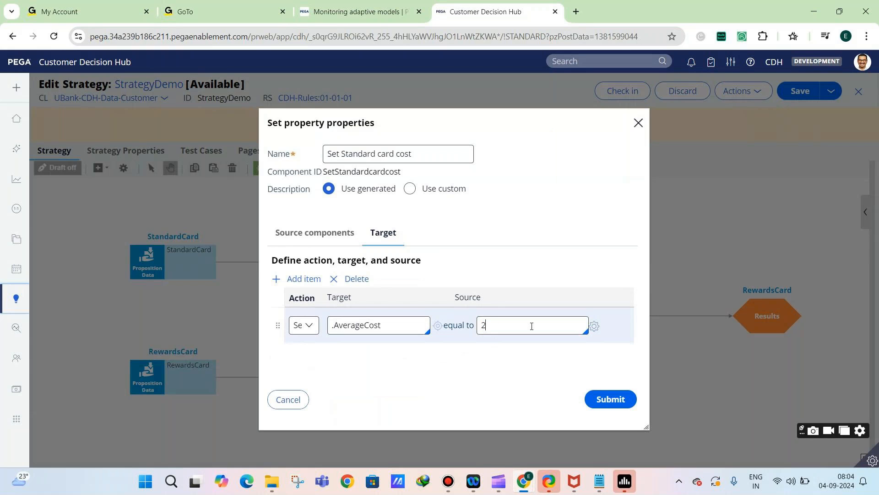
left_click(614, 403)
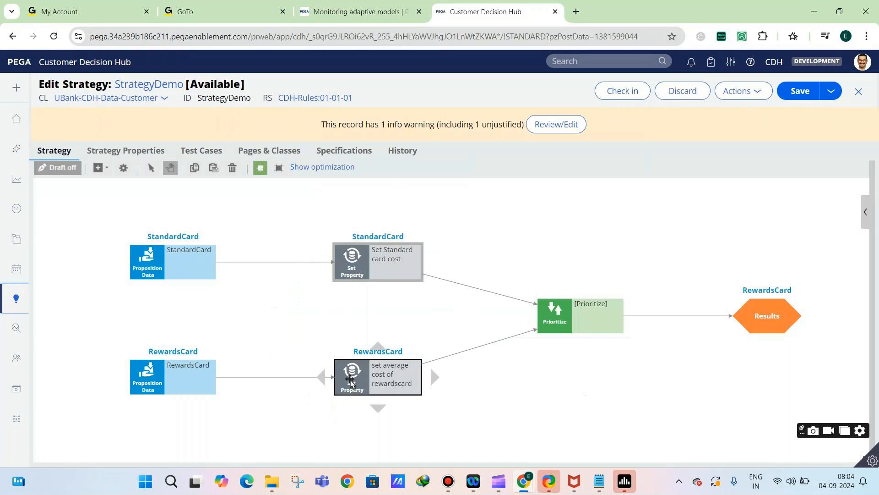
Submit the properties of the set average cost of rewardscard component and save the strategy
double_click(403, 364)
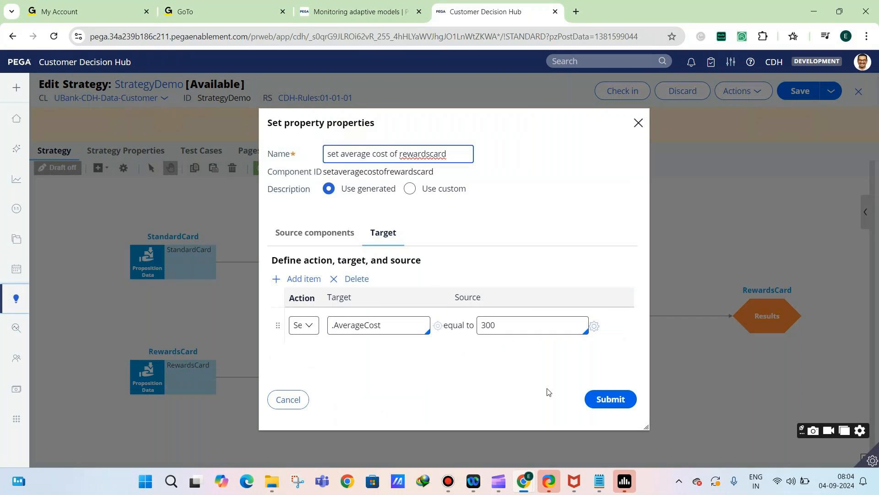
left_click(607, 399)
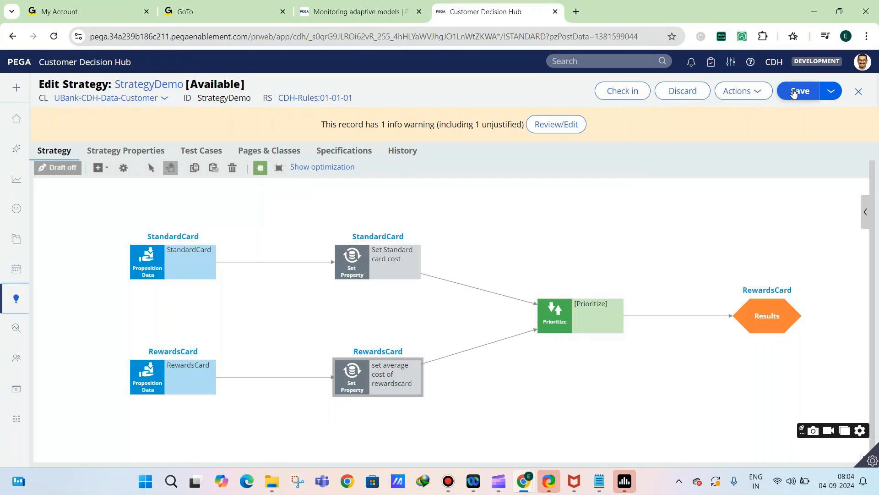
left_click(799, 91)
Rename the Prioritize component as Sort by average cost, submit its properties and save the strategy
left_click(549, 329)
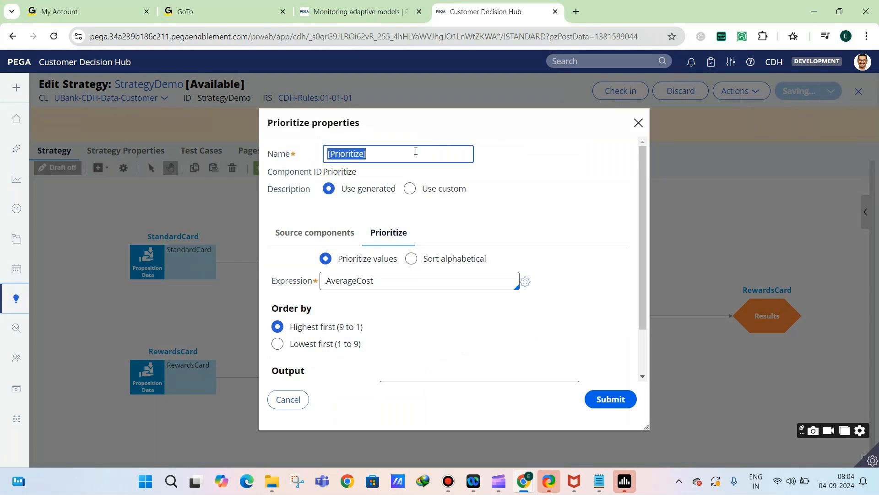
type("Sort by average cost")
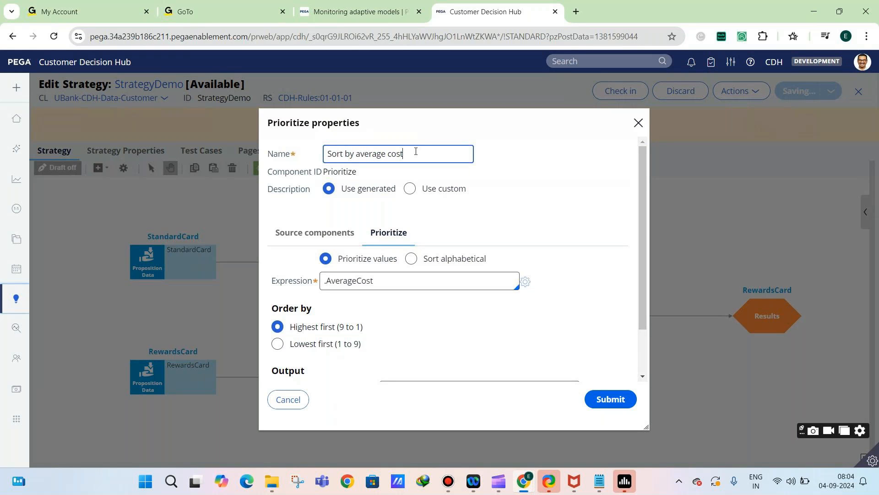
left_click(610, 399)
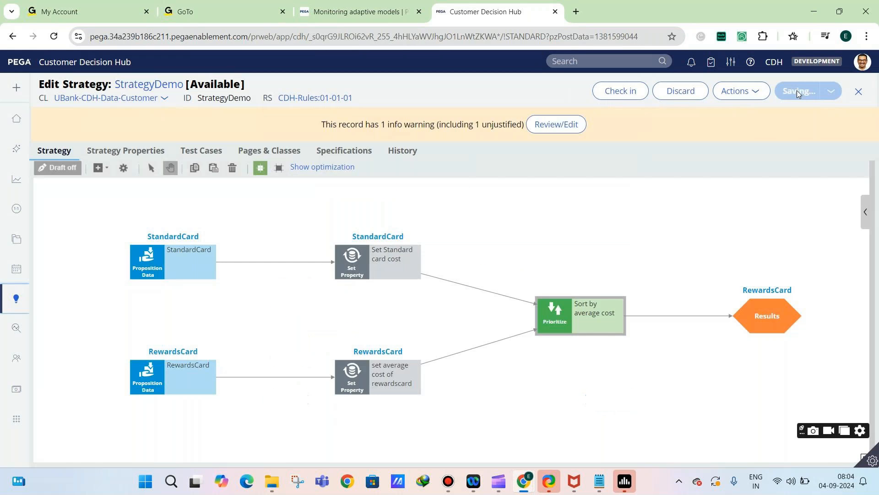
left_click(797, 91)
Save and run the strategy as a single case on the pyDefault data transform, and select the Results component
left_click(866, 215)
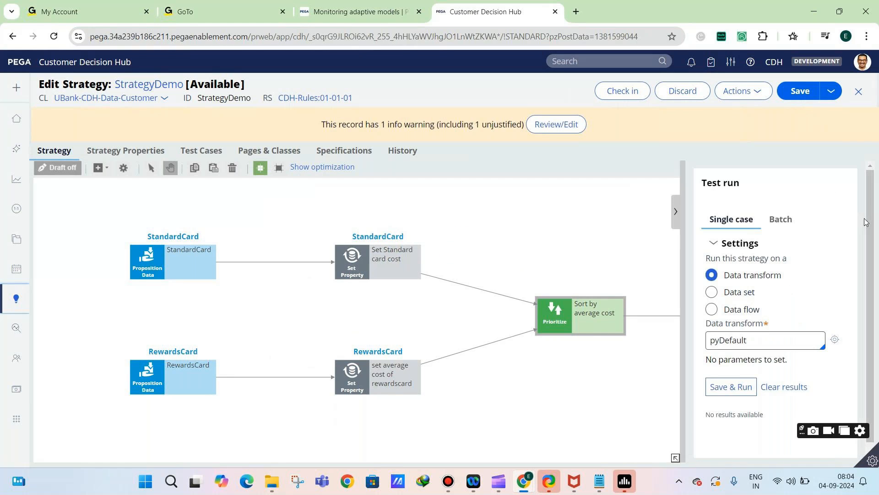
left_click(698, 387)
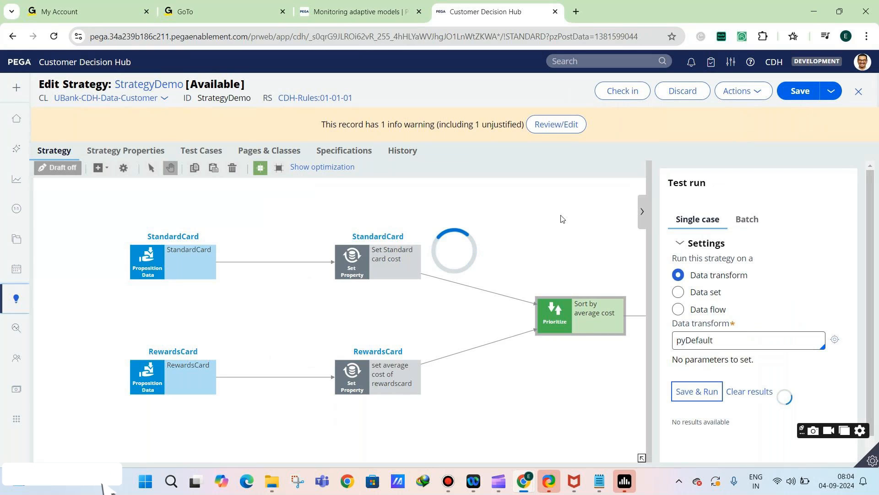
left_click_drag(575, 261, 423, 264)
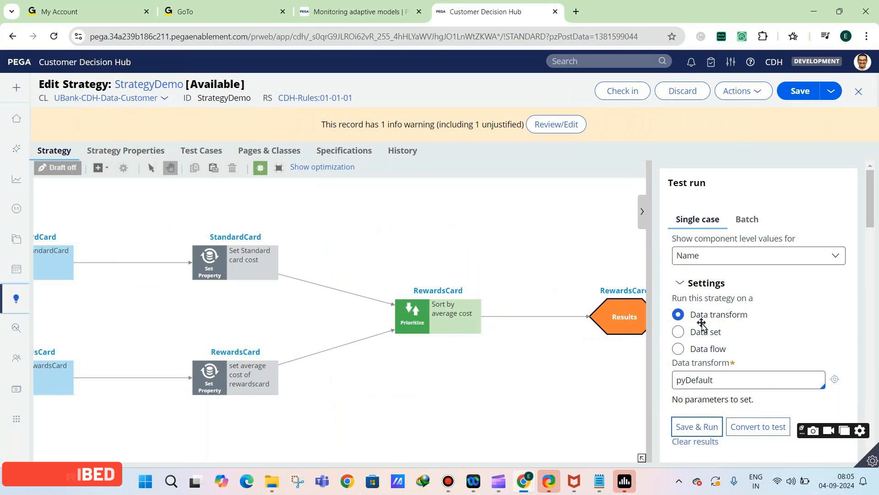
Examine both pages of the StrategyDemo results, comparing each card's name and AverageCost
scroll(830, 318, "down", 1)
scroll(829, 318, "down", 5)
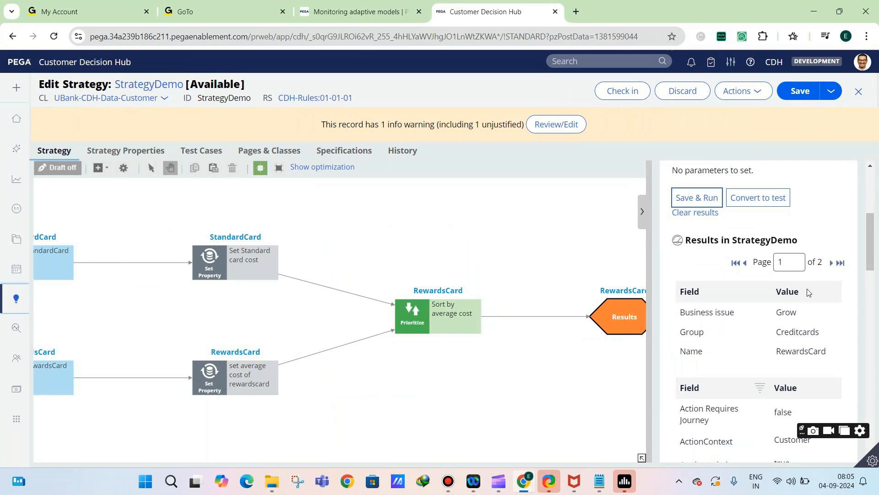
left_click(831, 264)
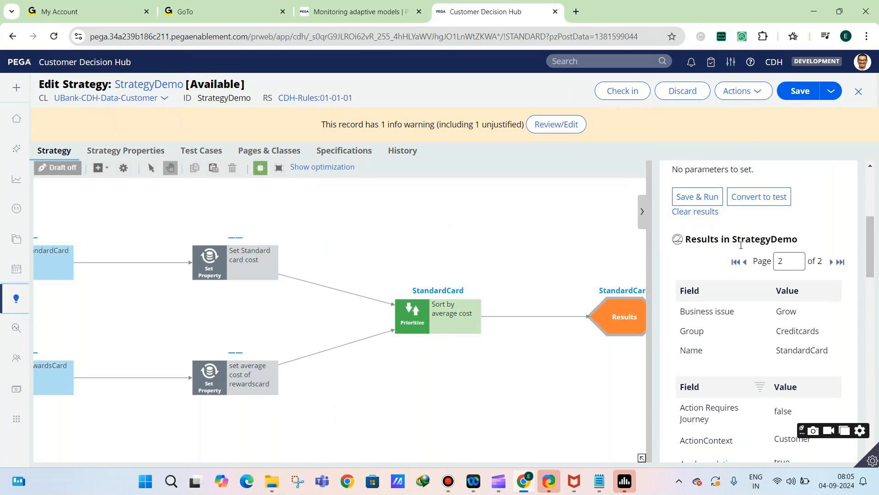
left_click(744, 262)
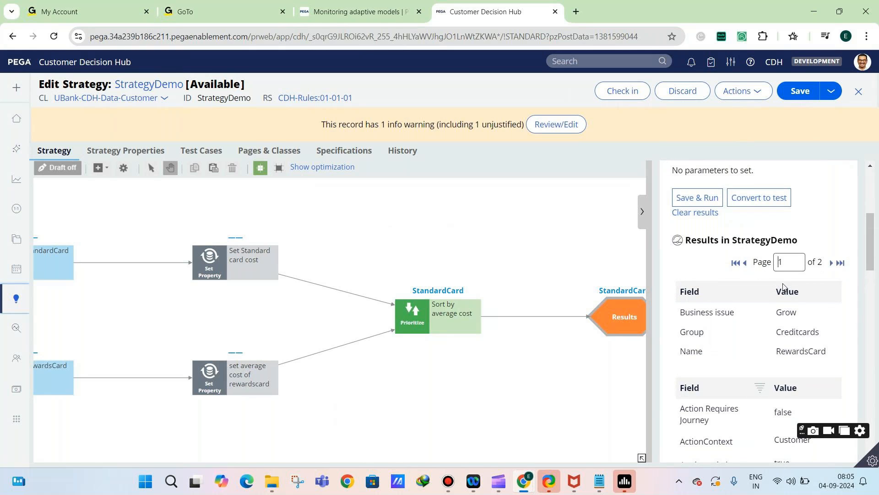
scroll(782, 293, "down", 5)
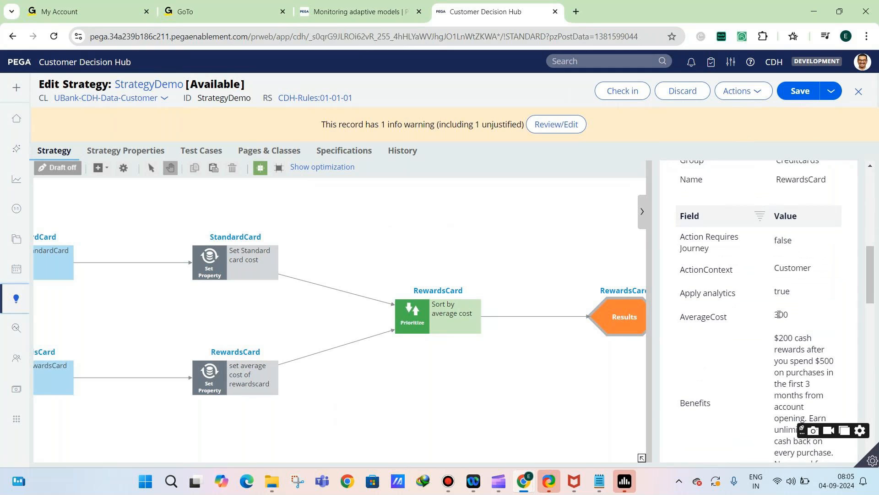
scroll(780, 314, "up", 3)
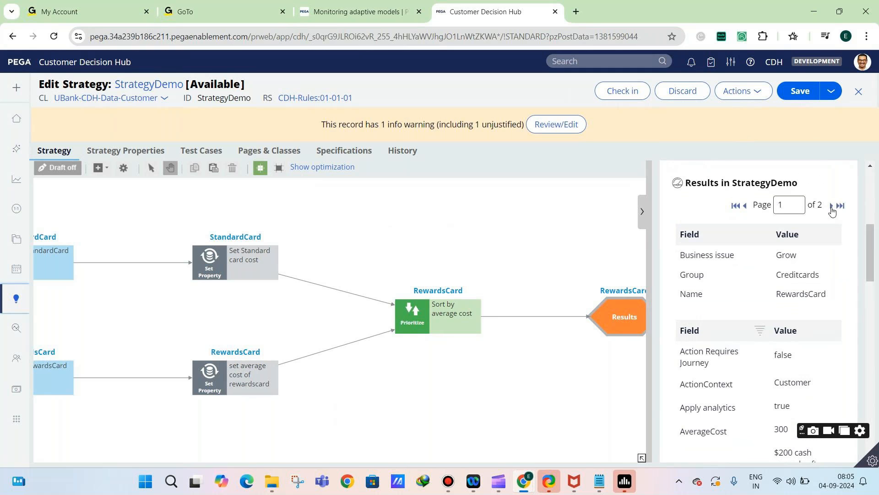
Move the Sort by average cost component slightly closer to the two Set Property components
left_click(419, 303)
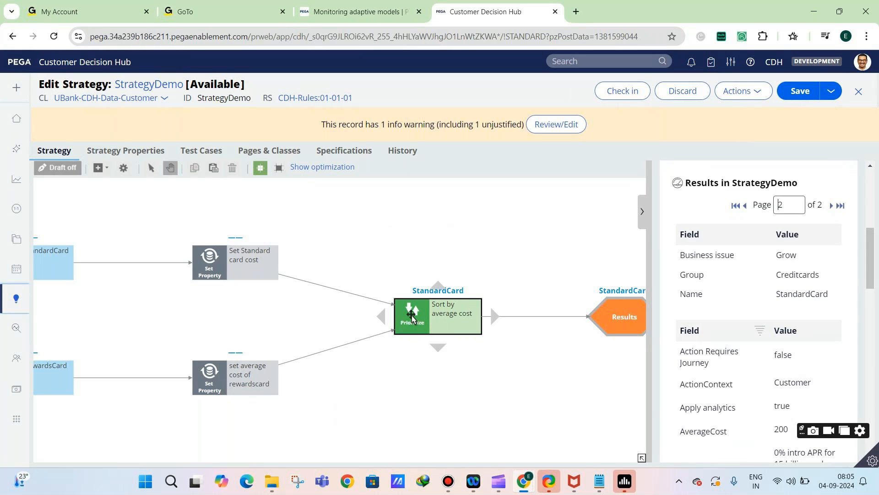
left_click_drag(411, 316, 381, 320)
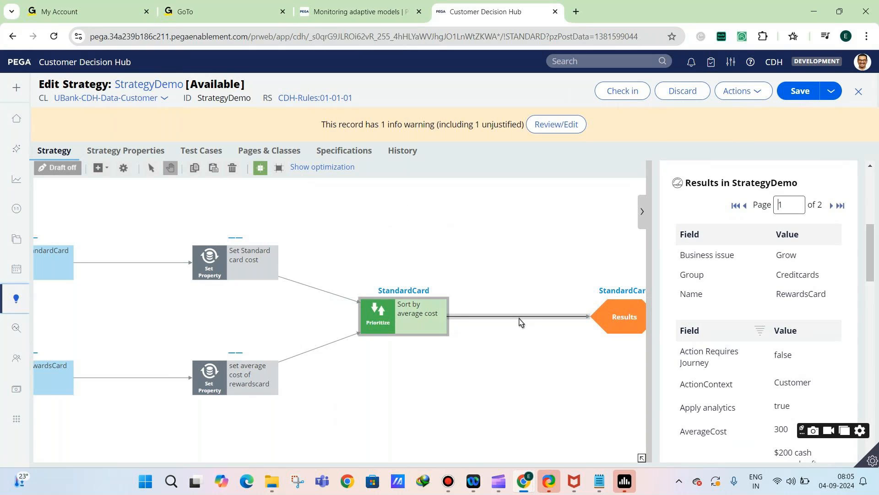
left_click(381, 316)
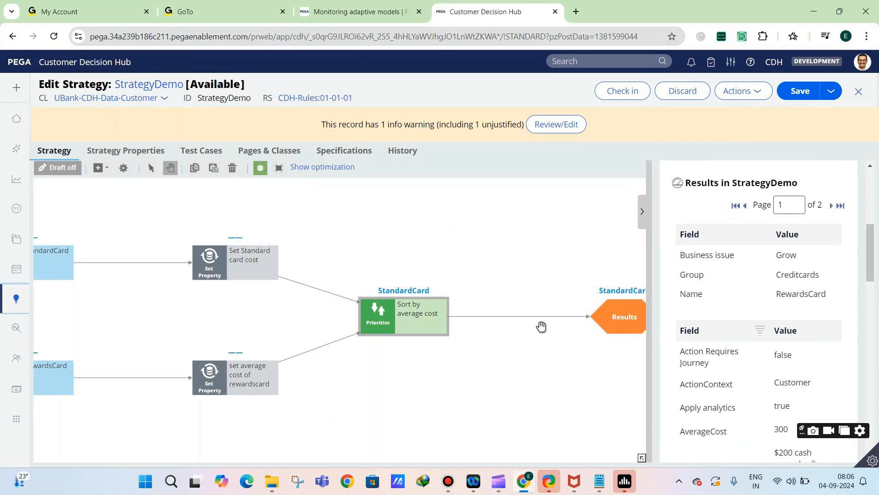
left_click(415, 310)
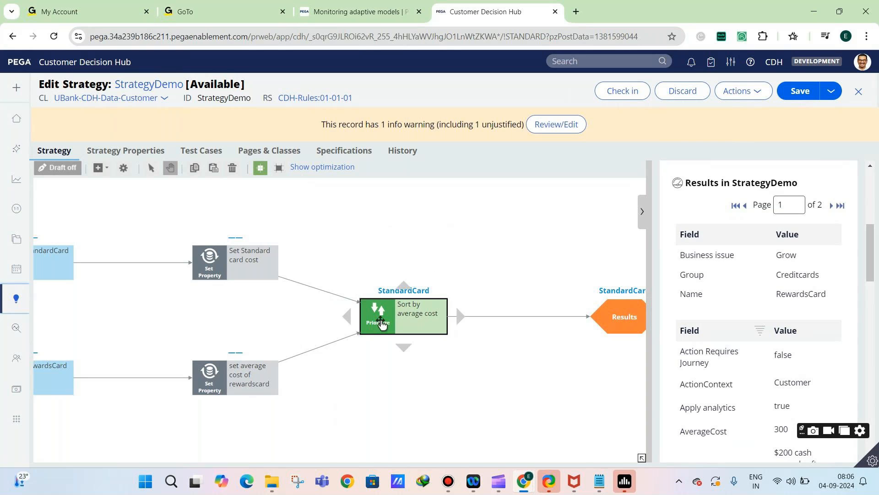
Open the Sort by average cost properties and review the expression, order and output settings
double_click(382, 323)
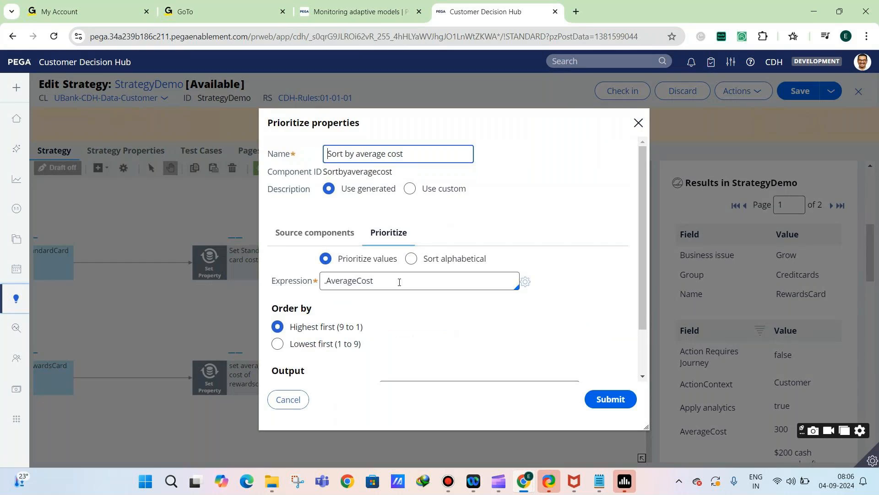
scroll(366, 282, "down", 3)
scroll(392, 308, "up", 3)
scroll(353, 324, "down", 2)
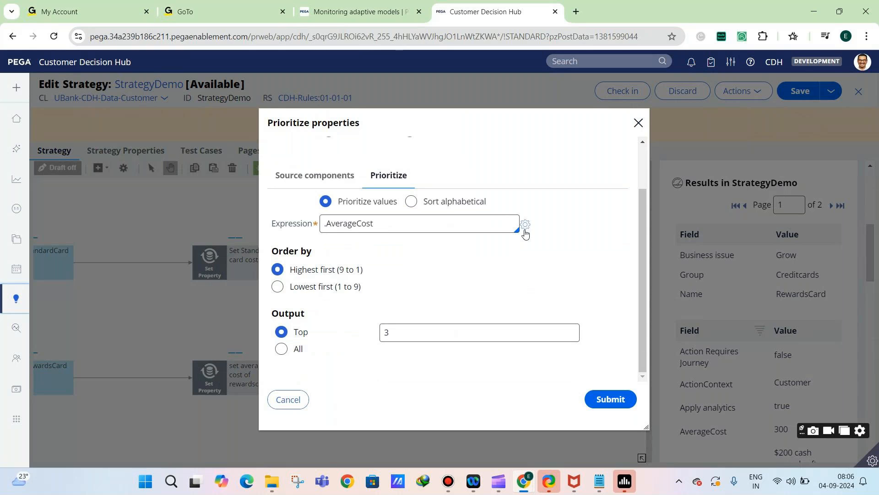
Browse the available functions in the Expression builder for the .AverageCost expression, and leave it without changes
left_click(525, 227)
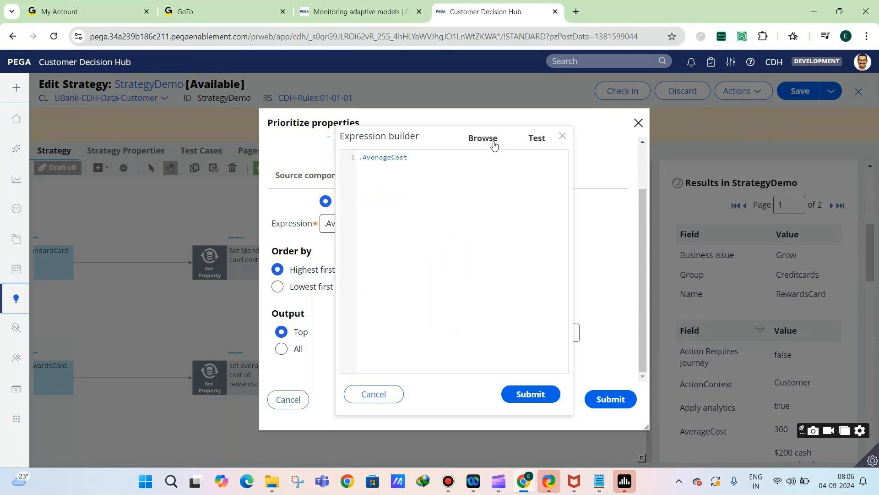
left_click(493, 144)
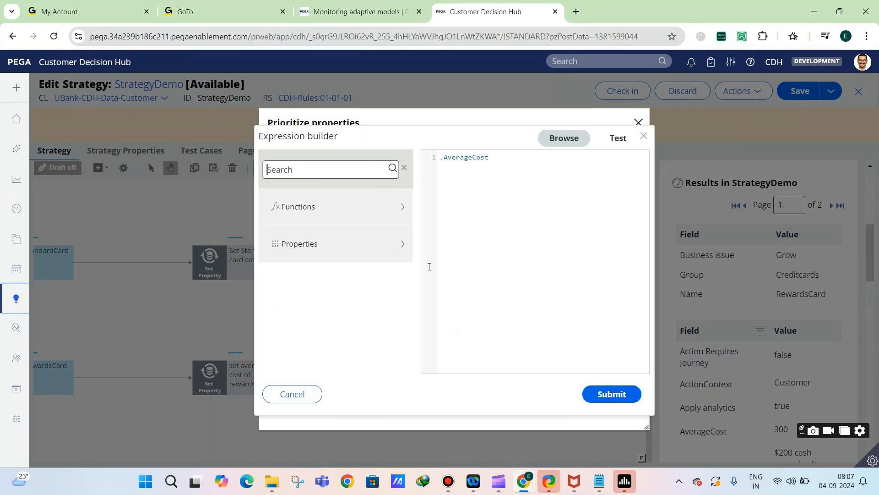
left_click_drag(441, 157, 503, 159)
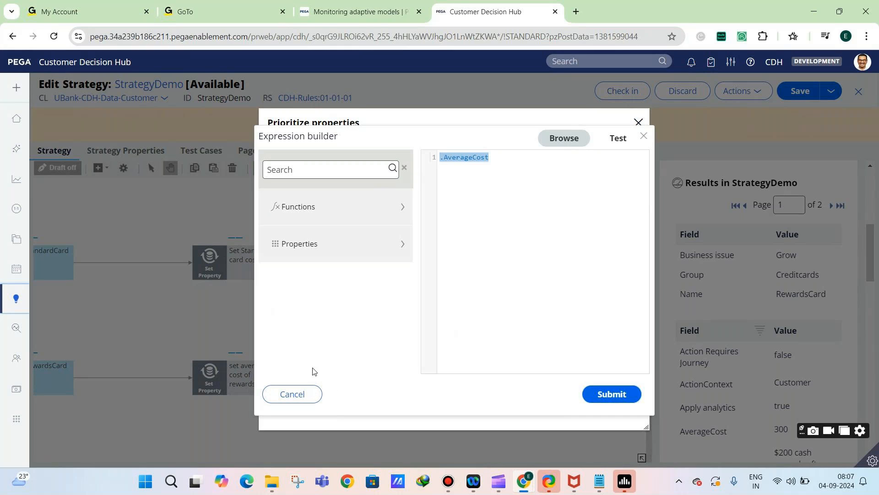
left_click(320, 211)
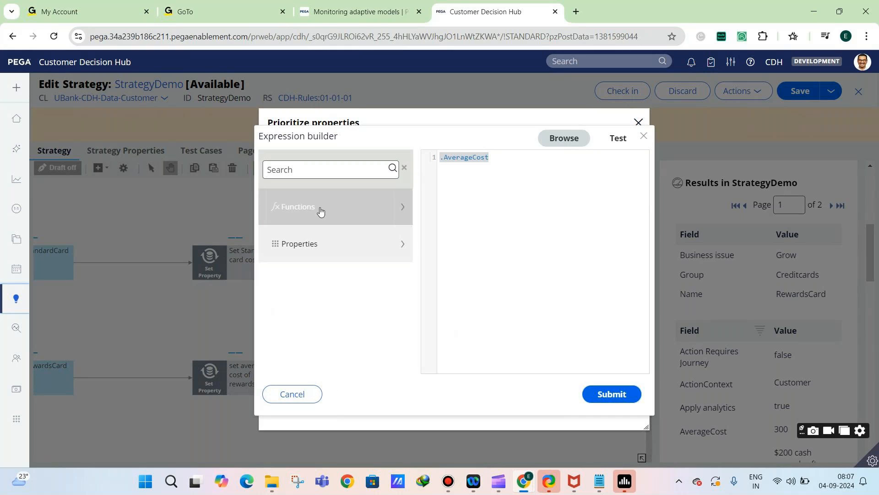
left_click(371, 192)
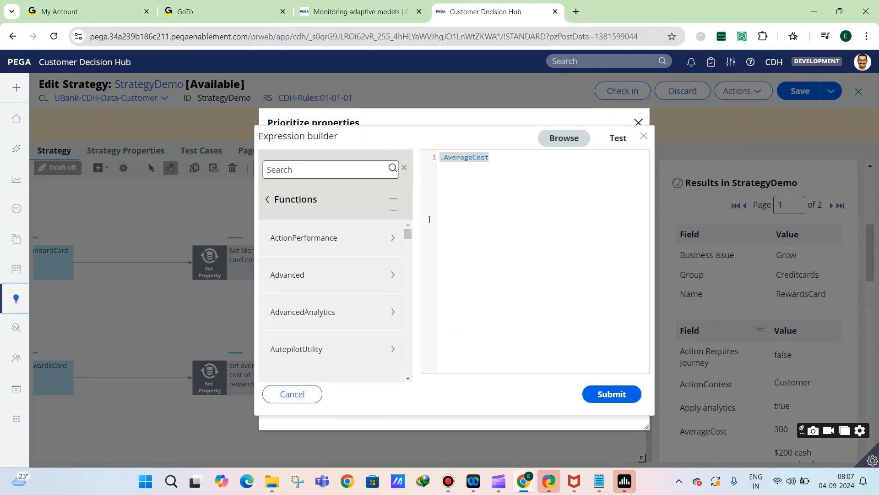
left_click(304, 395)
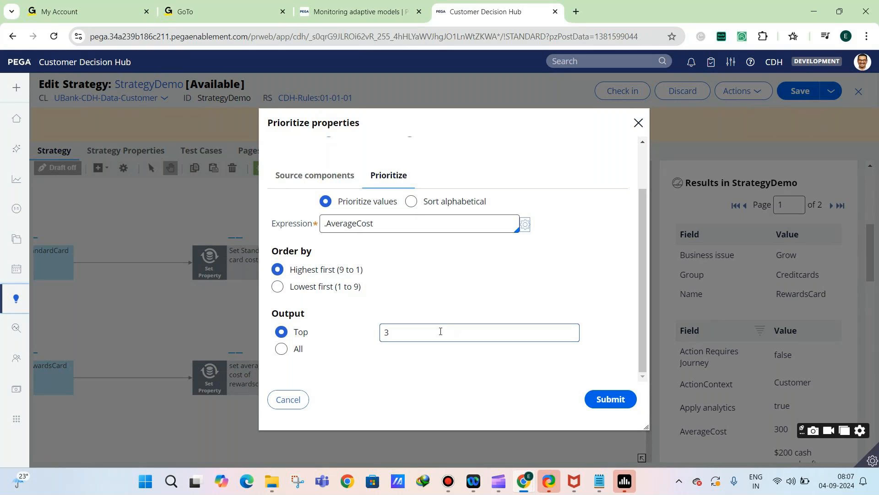
Set the Prioritize output to top 1 and submit the properties
double_click(387, 330)
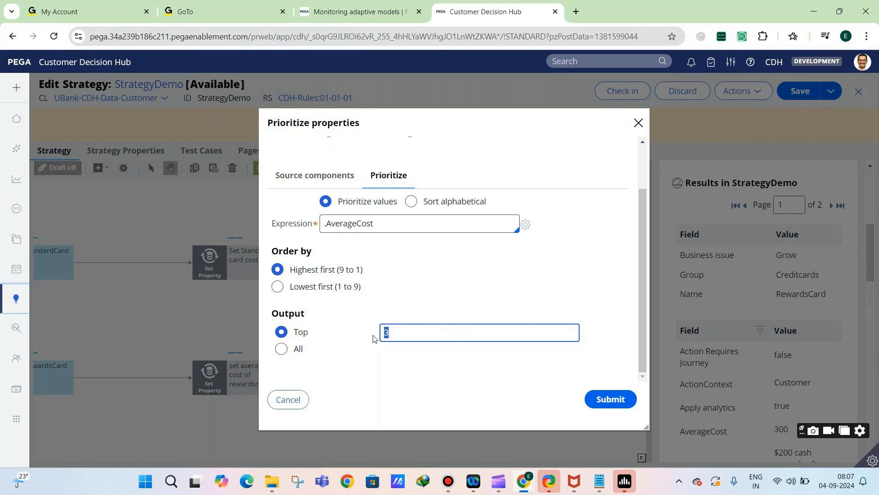
type("1")
left_click(604, 395)
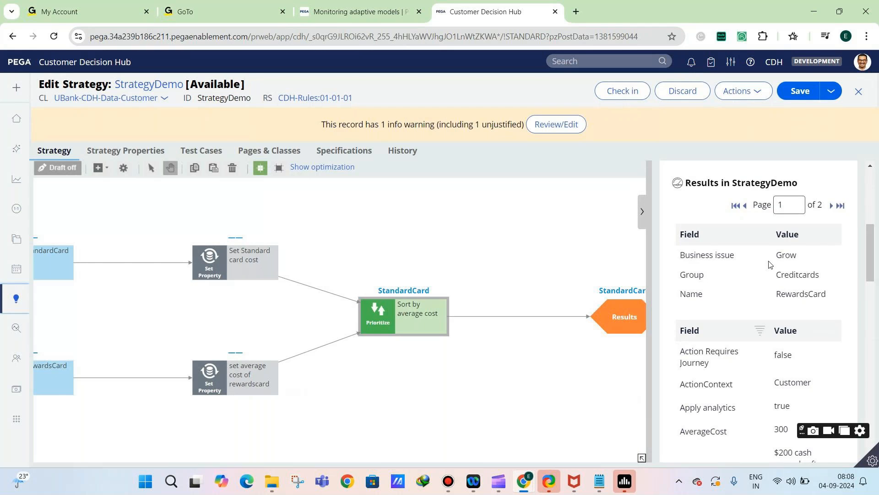
Save and run the strategy again on pyDefault, and check the card name returned by the Results component
scroll(770, 265, "up", 3)
left_click(682, 311)
left_click(593, 328)
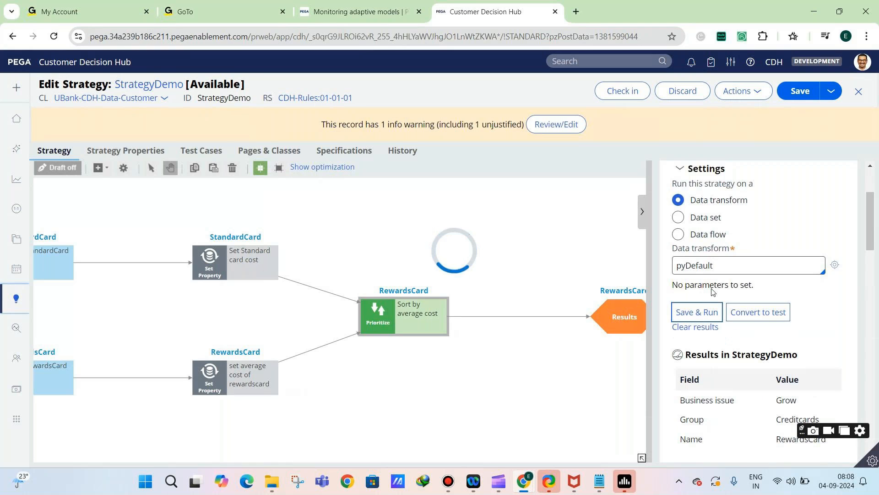
left_click(623, 320)
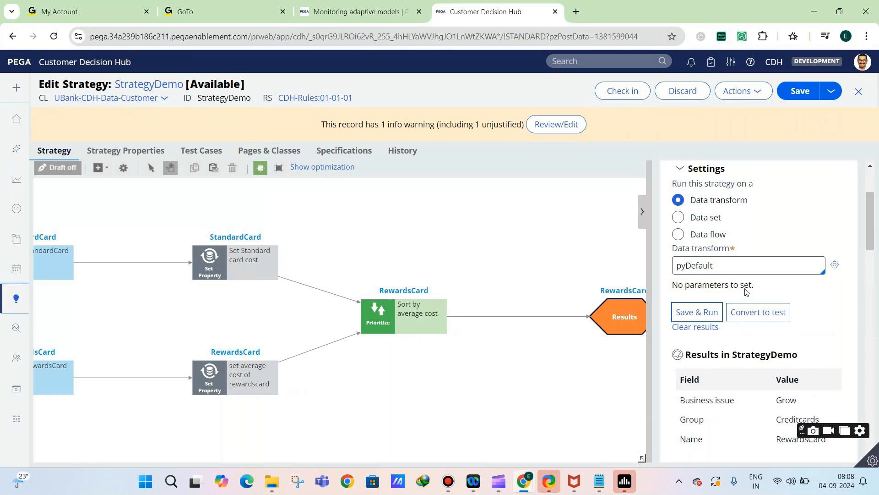
scroll(745, 291, "down", 2)
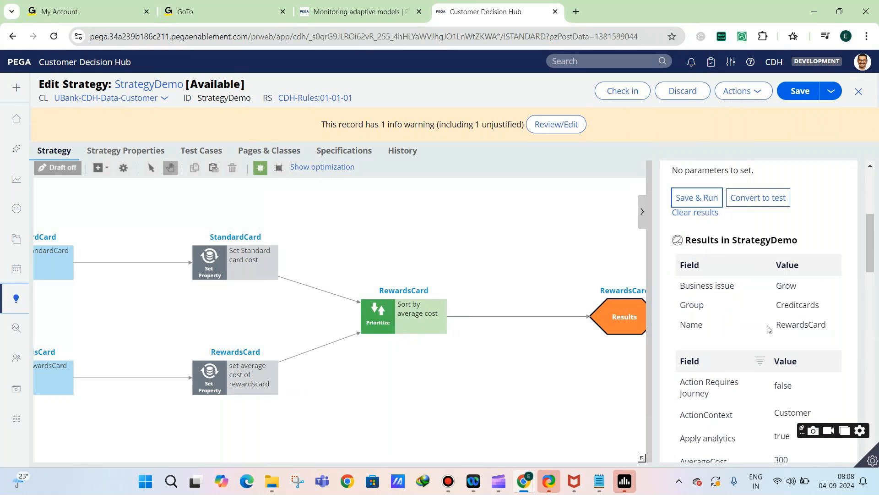
left_click_drag(774, 325, 832, 334)
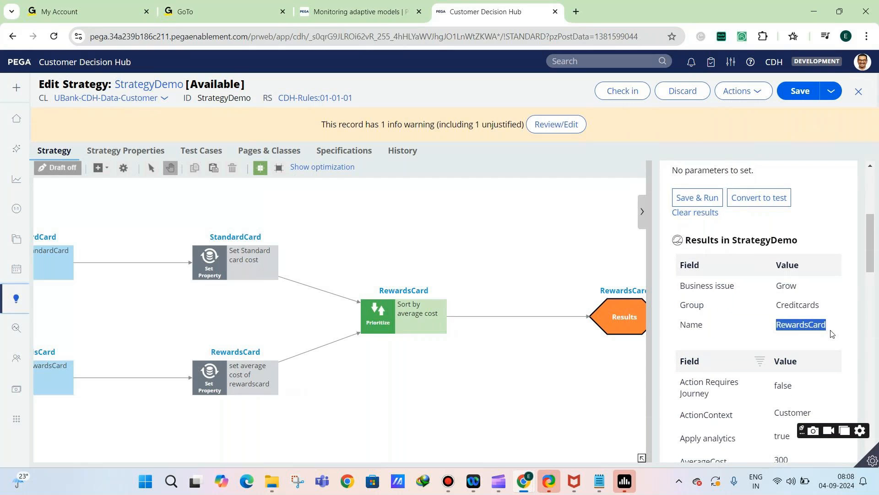
Set the Sort by average cost component to output all results, submit the properties, and save and run the strategy
left_click(417, 319)
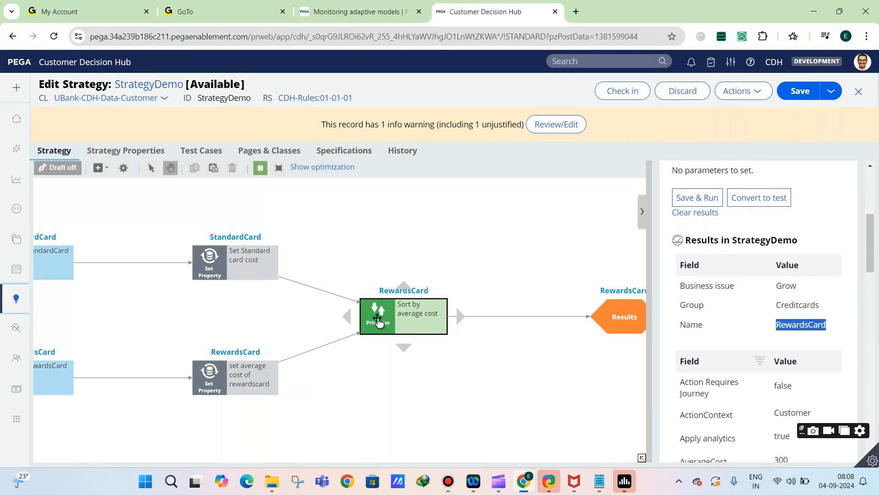
double_click(384, 315)
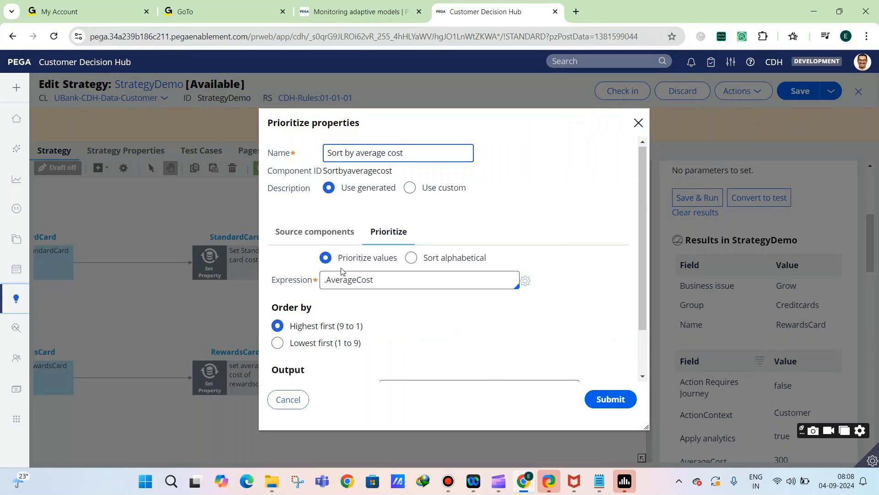
scroll(344, 273, "down", 3)
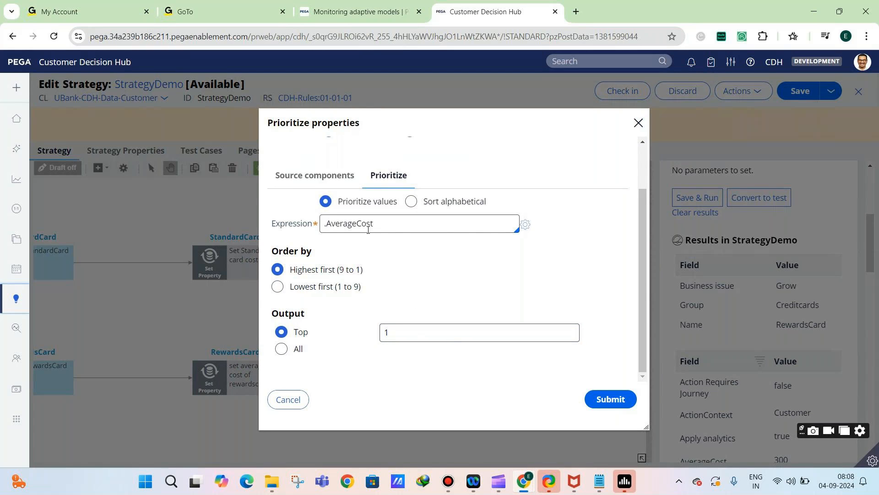
left_click_drag(395, 332, 345, 339)
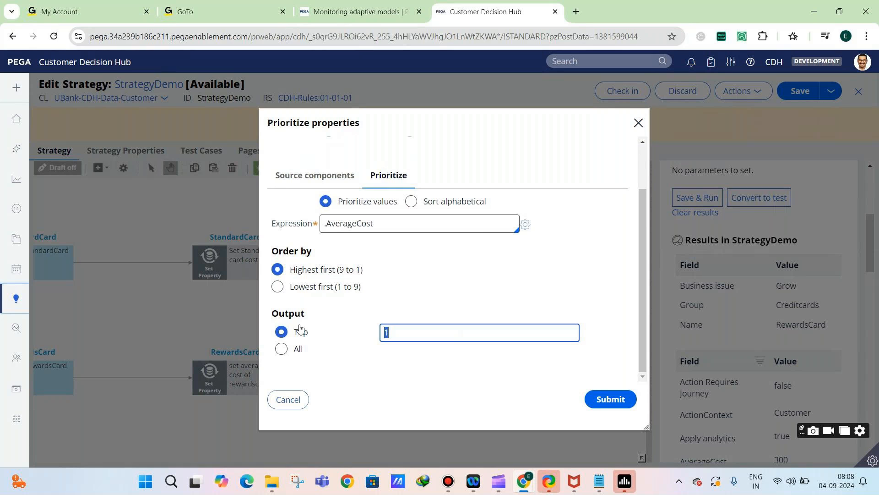
left_click(297, 351)
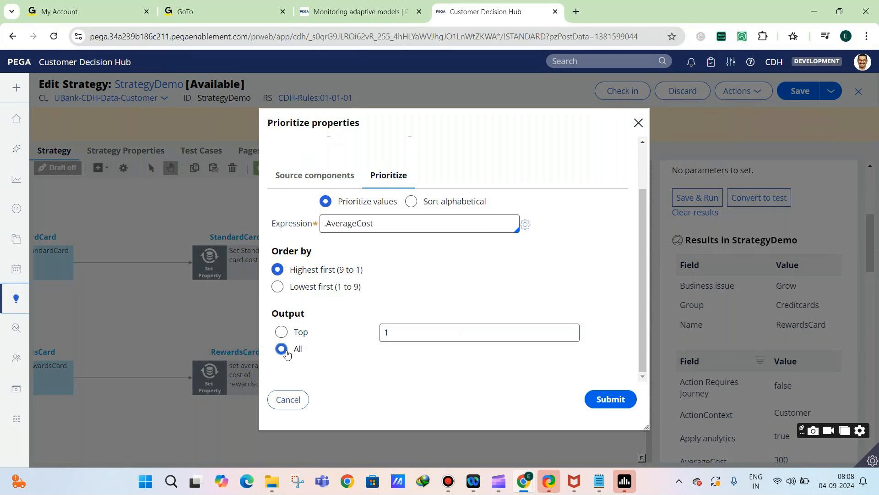
left_click(612, 402)
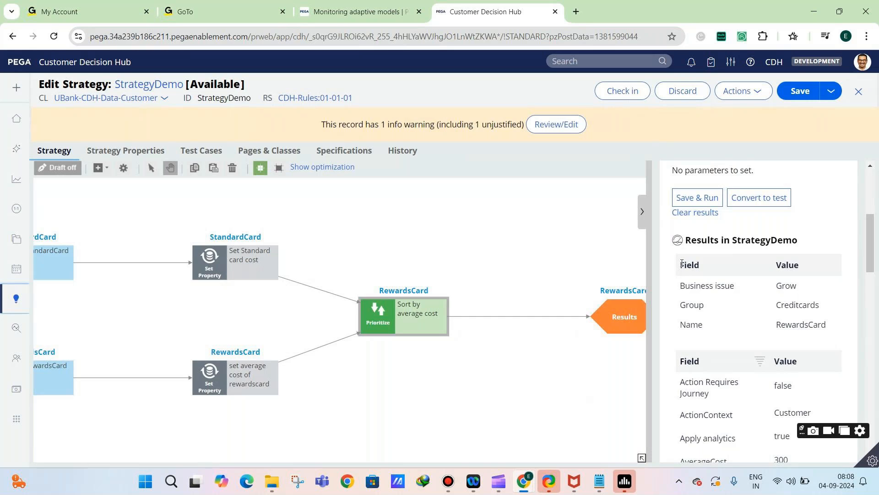
scroll(687, 262, "up", 1)
left_click(697, 255)
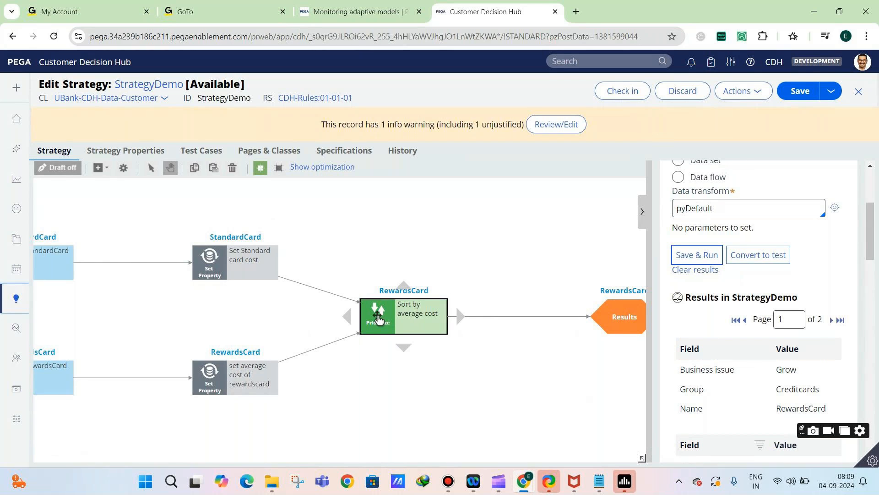
Switch the Sort by average cost component to Sort alphabetical on the expression .pyName and submit the properties
double_click(378, 317)
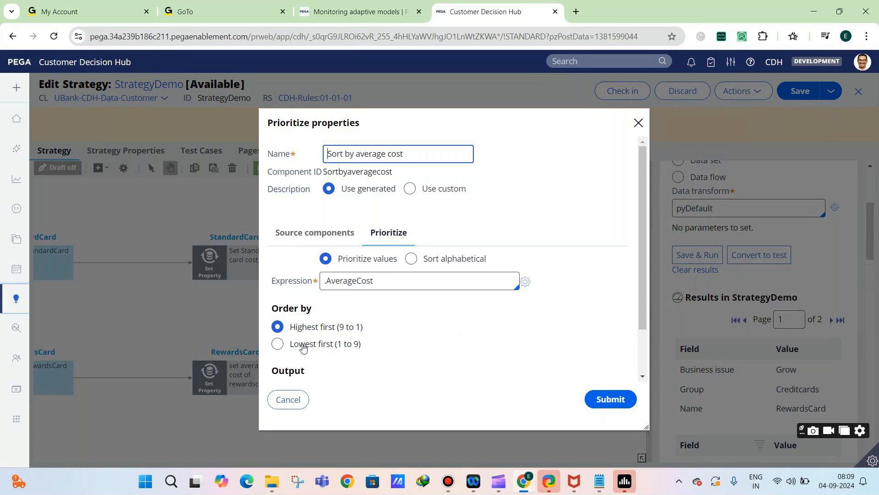
left_click(410, 259)
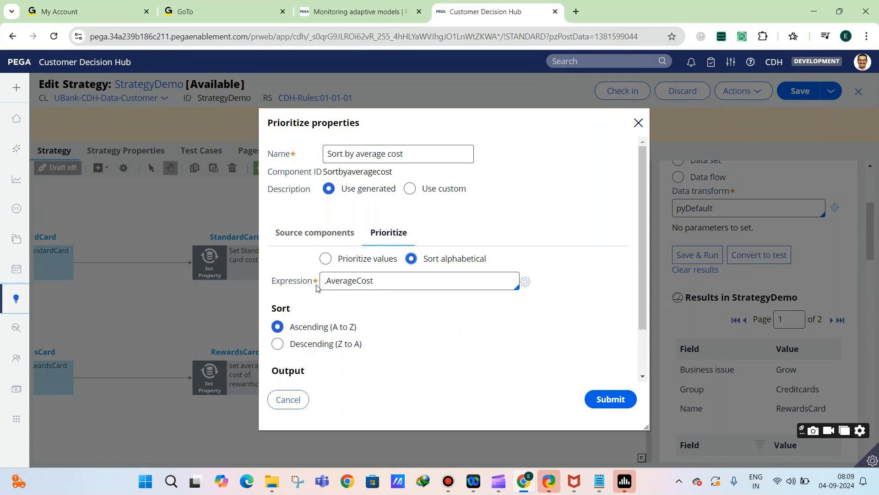
left_click(436, 281)
type(".")
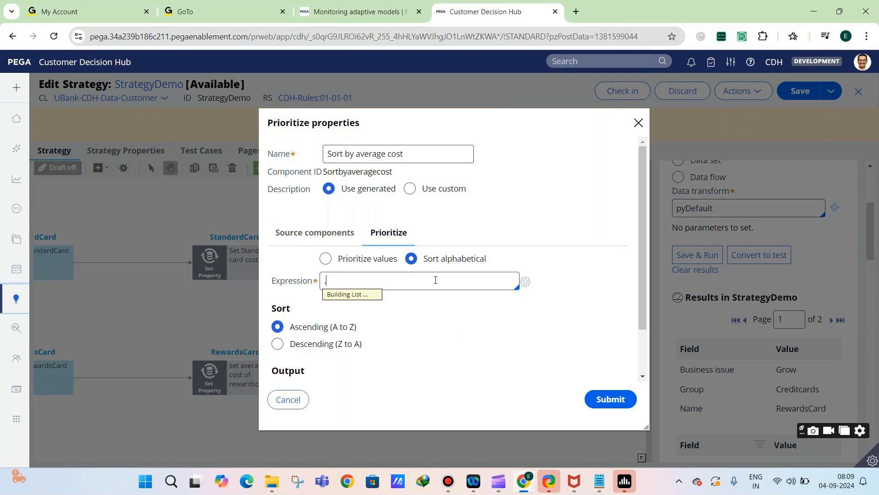
type("pyName")
left_click(457, 307)
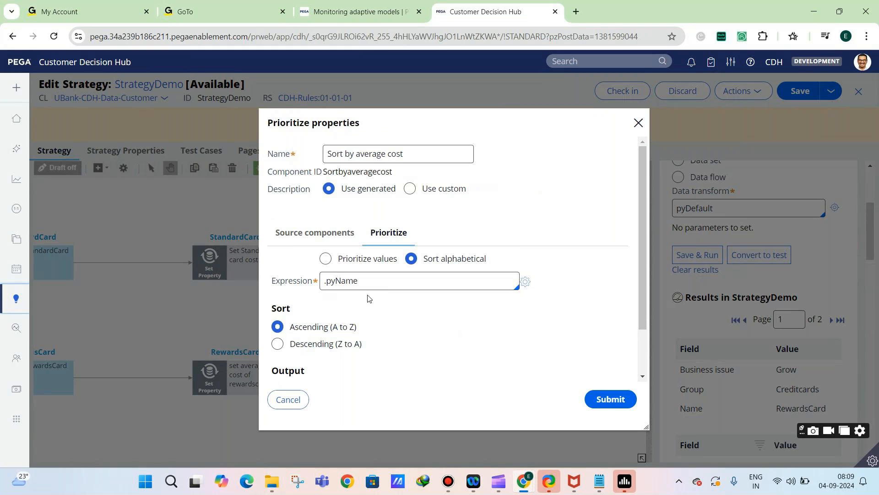
scroll(341, 329, "down", 1)
scroll(340, 329, "down", 1)
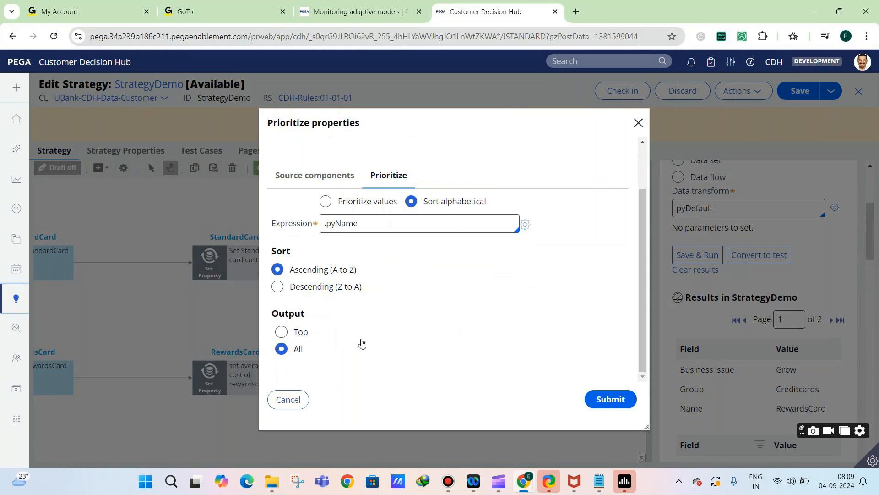
left_click(618, 399)
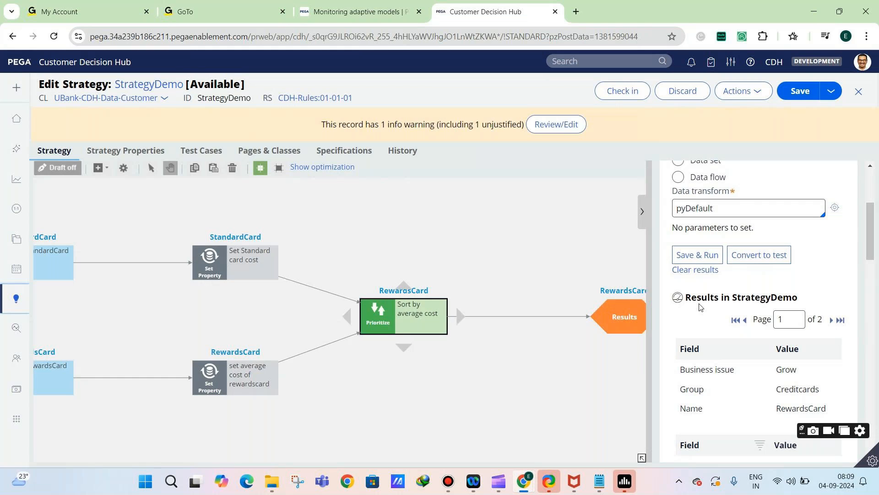
Save and run the strategy on pyDefault, and check the card name on the first and second result pages
left_click(698, 254)
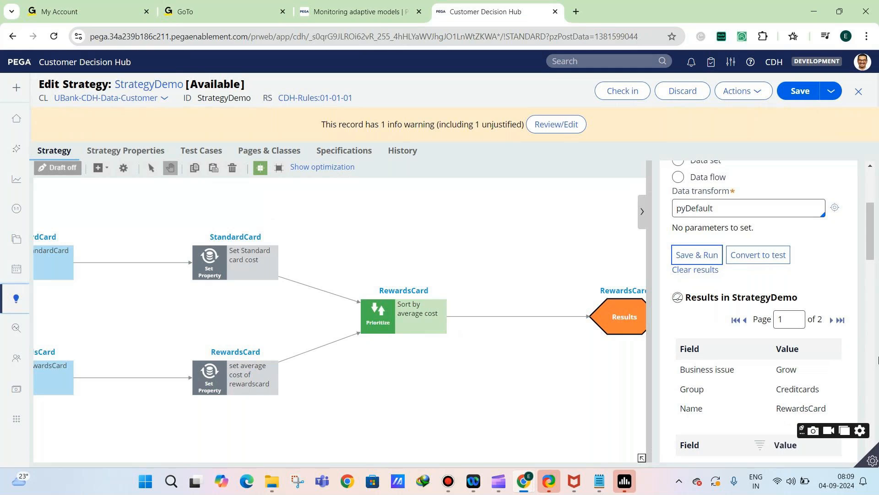
scroll(779, 352, "down", 1)
left_click_drag(778, 353, 830, 358)
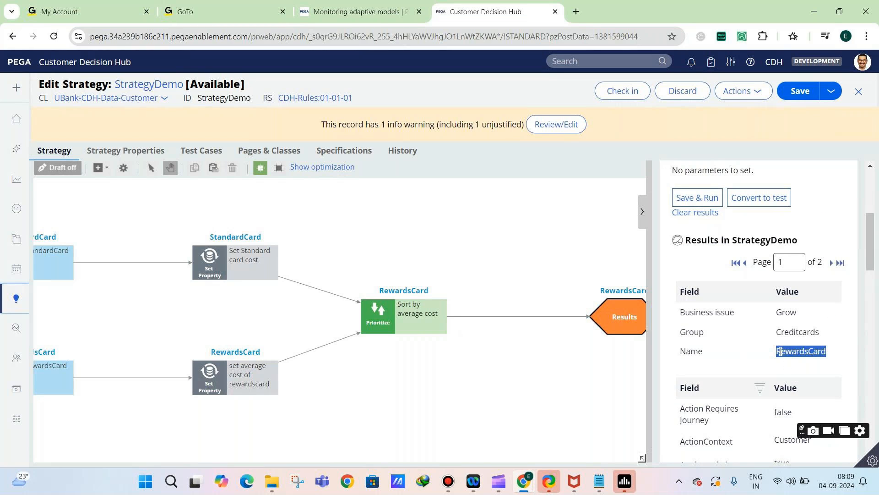
left_click(840, 261)
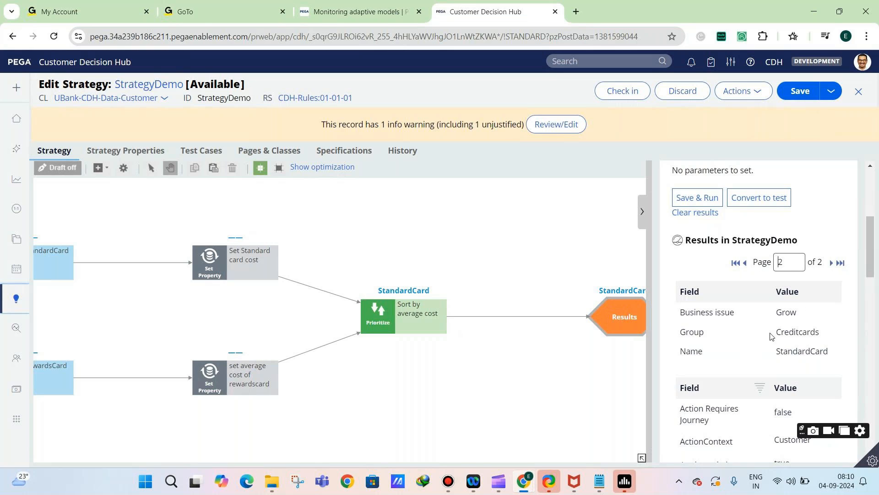
Set the Prioritize sort to Descending (Z to A), submit it, and rerun the strategy to check both result pages
double_click(380, 324)
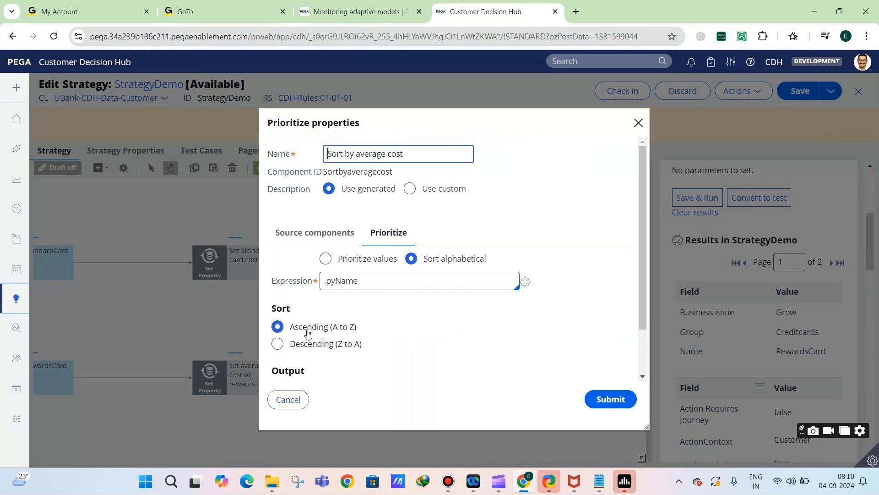
left_click(293, 344)
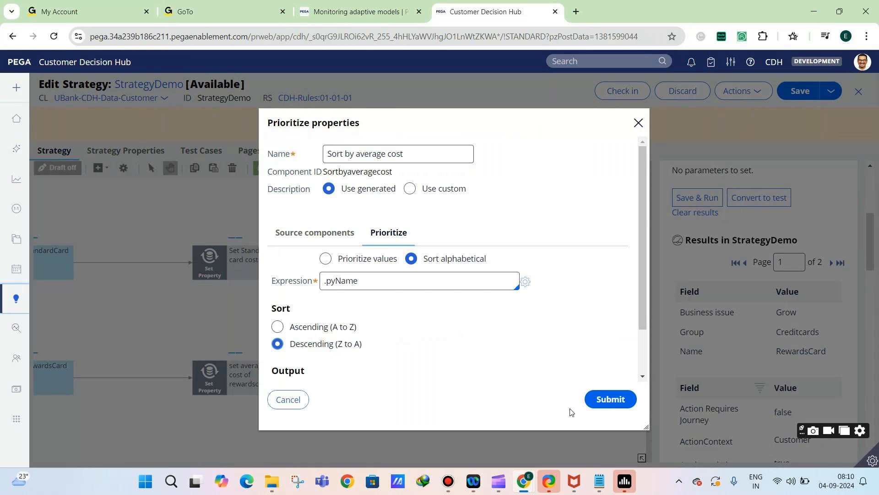
left_click(592, 400)
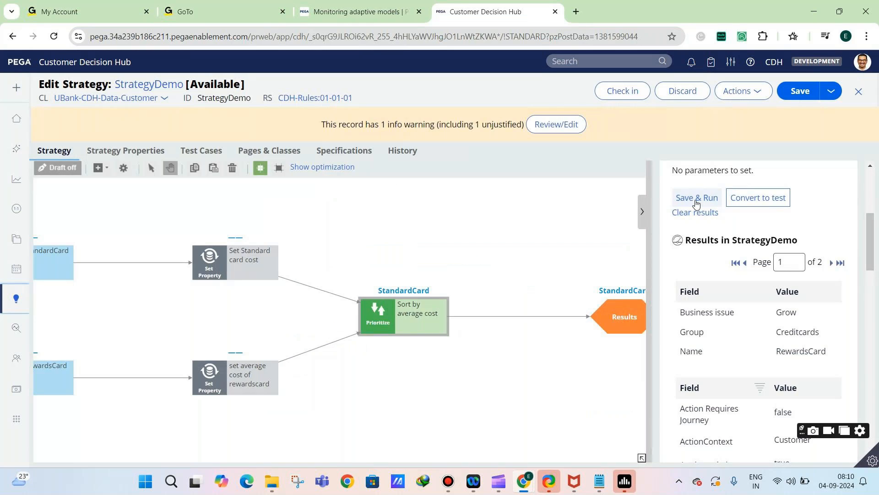
left_click(695, 200)
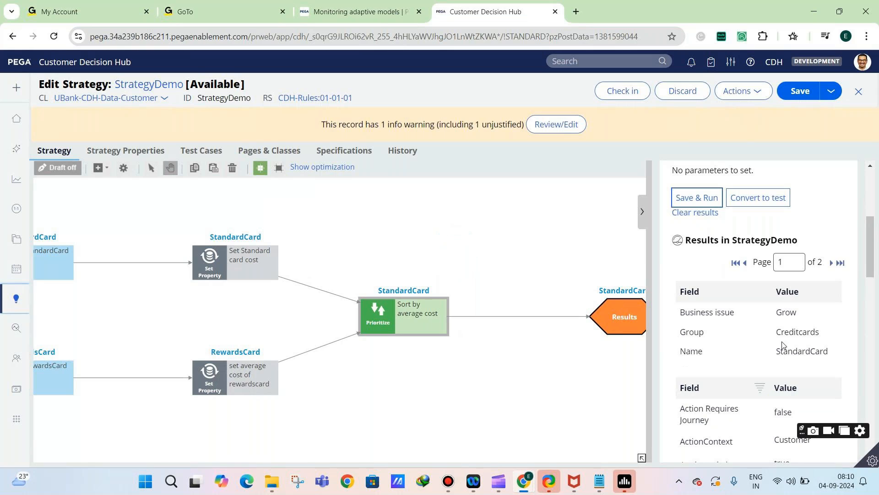
left_click(832, 264)
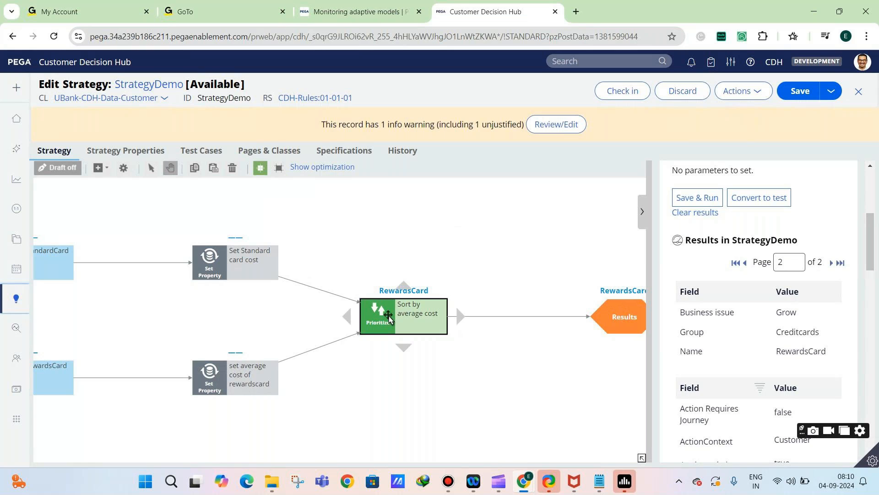
Review the alphabetical sort, order and output settings of the Prioritize component, and leave them without changes
double_click(388, 316)
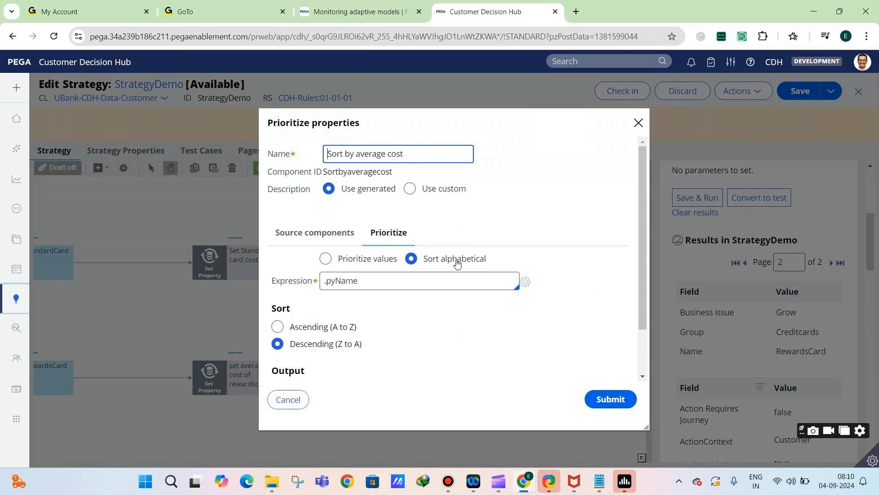
scroll(420, 269, "down", 2)
scroll(403, 265, "up", 2)
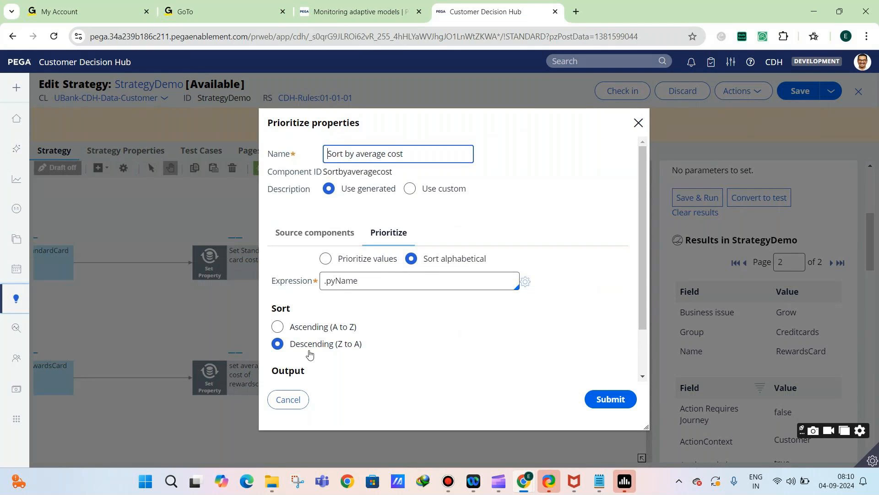
left_click(288, 399)
Switch to Notepad and add the note "Prioritize component -- used to do sorting based on a single property value" below the Set property note
mouse_move(599, 481)
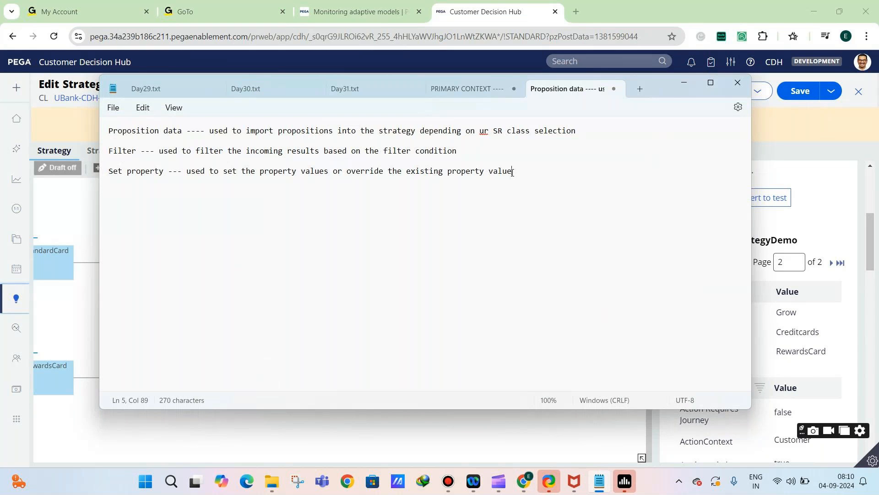
key("Return")
key("Return")
type("Prioritize component -- used to ")
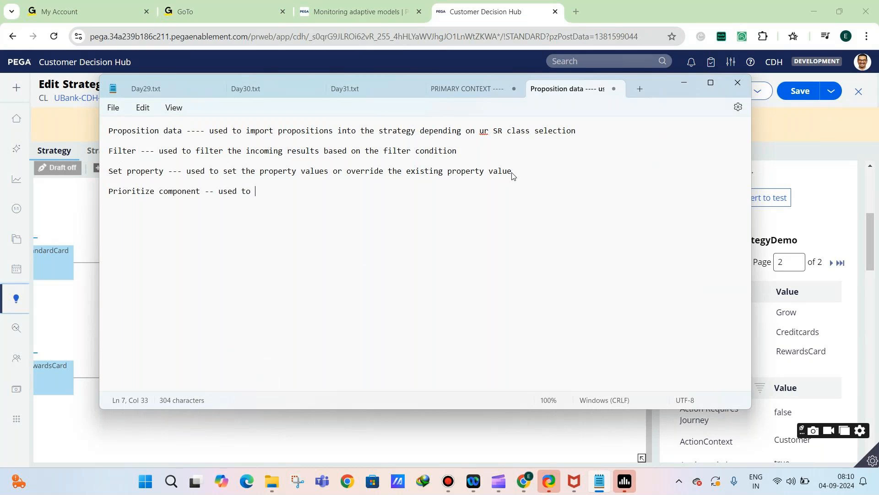
type("do sorting based on a single prope")
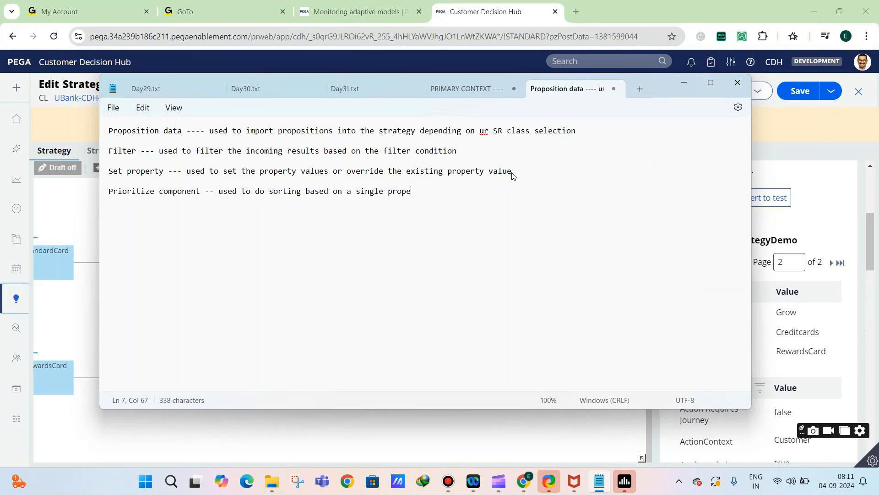
type("rty value")
Insert the word "numeric" before "property value" in the Prioritize component note
left_click(396, 193)
left_click(384, 192)
type("numeric")
Extend the Prioritize component note with "or sort alphabetical order based on non-numeric value" and start a new paragraph
left_click(508, 195)
type("or sort al")
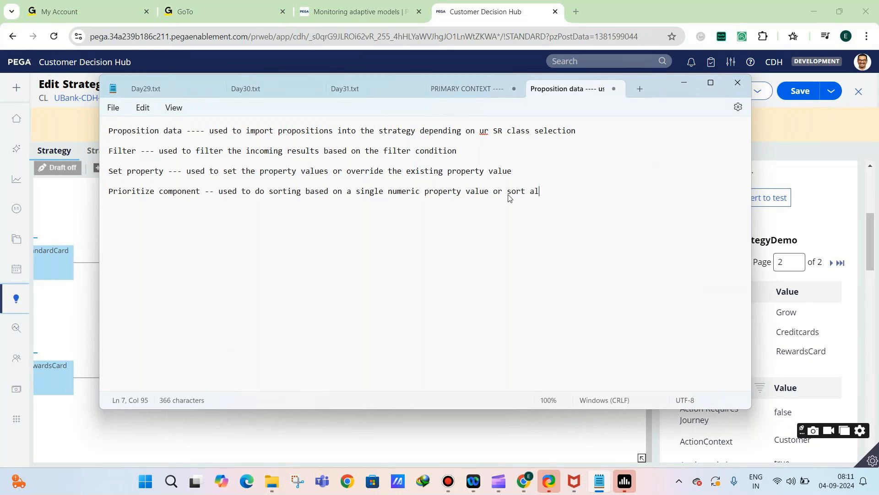
type("phabetical order based on")
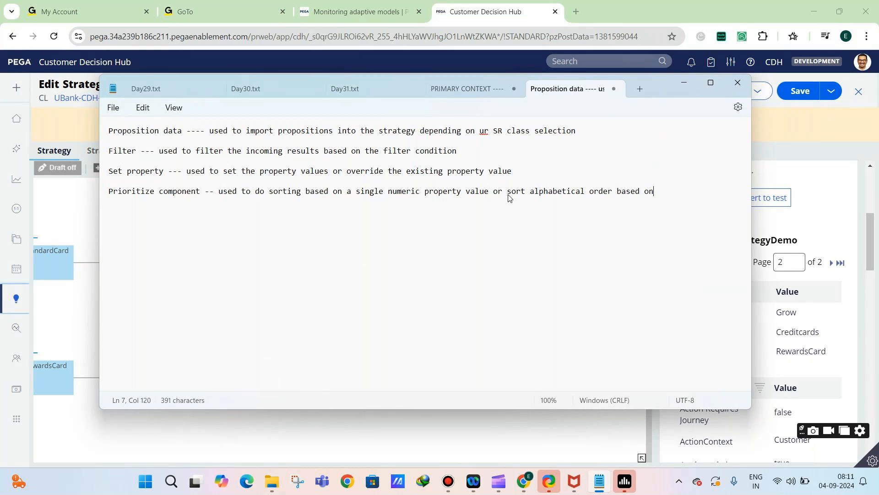
type(" non-numeric value")
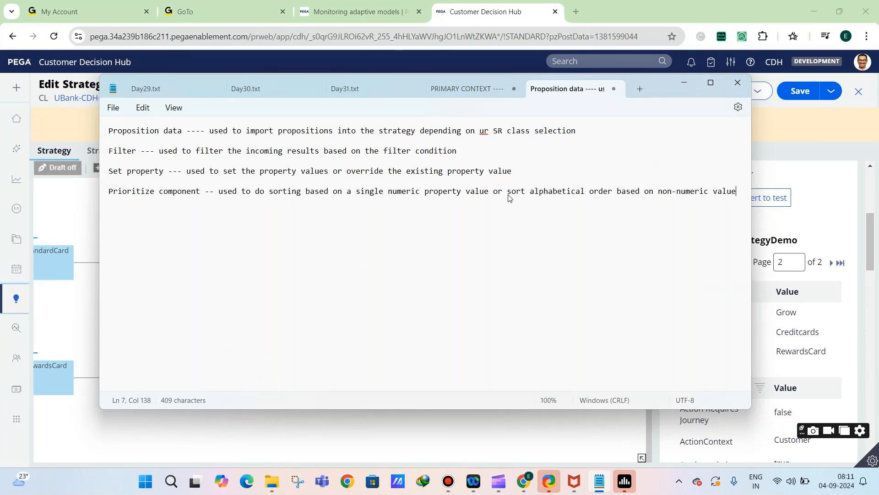
key("Return")
key("Return")
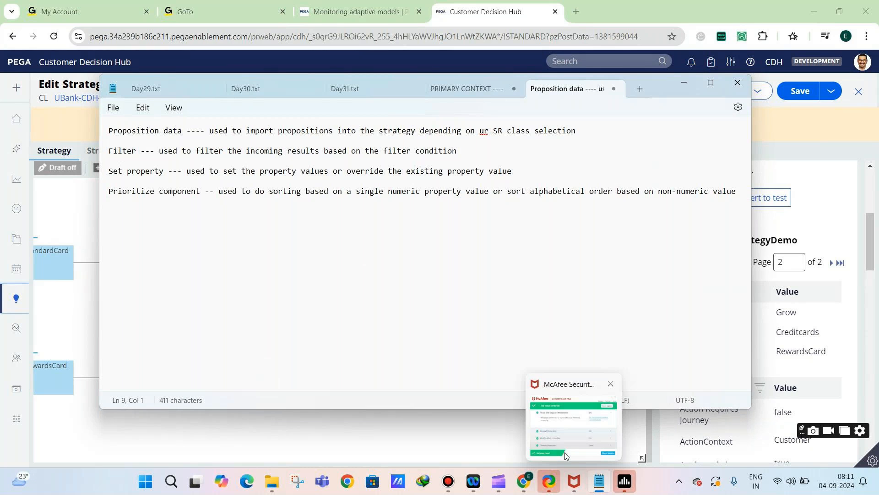
Switch back to Pega, shift the Results component closer to the Prioritize component, and look over the component categories available to add
left_click(417, 423)
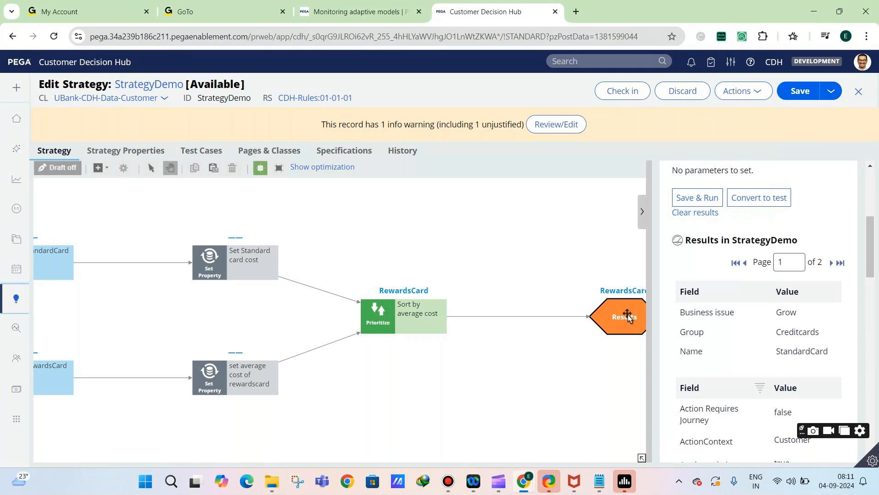
left_click_drag(627, 316, 606, 316)
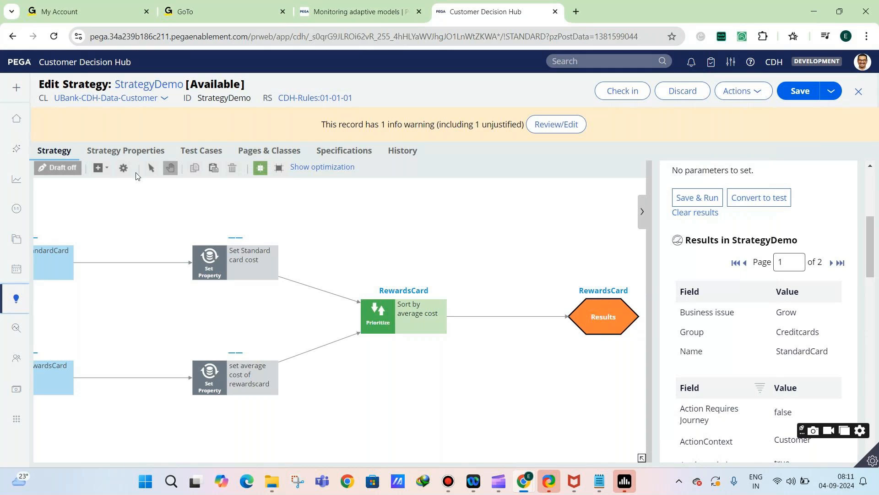
left_click(104, 173)
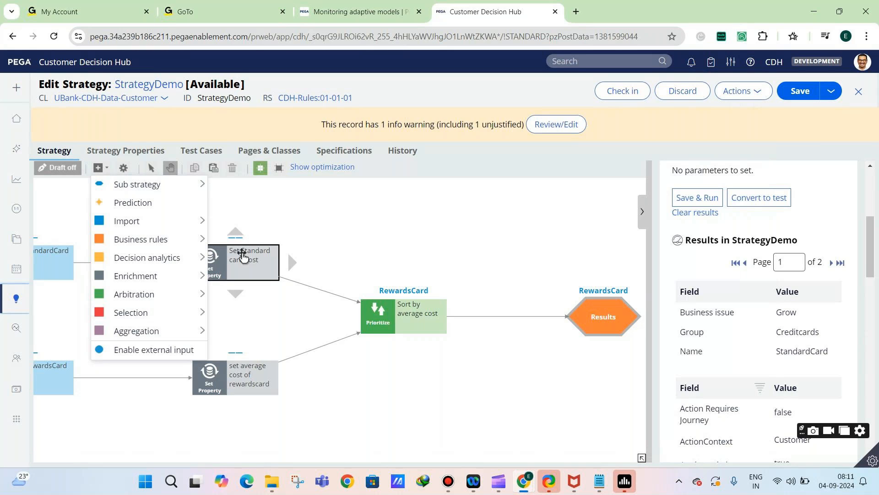
left_click(221, 264)
double_click(222, 263)
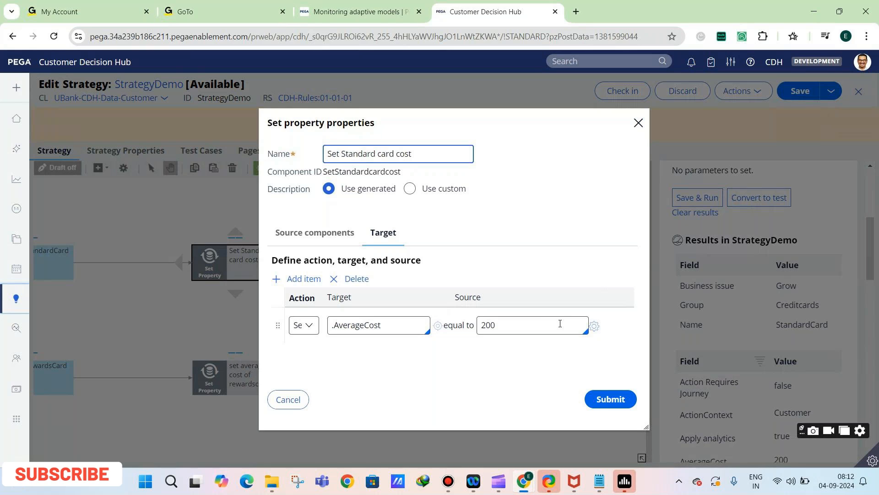
double_click(546, 328)
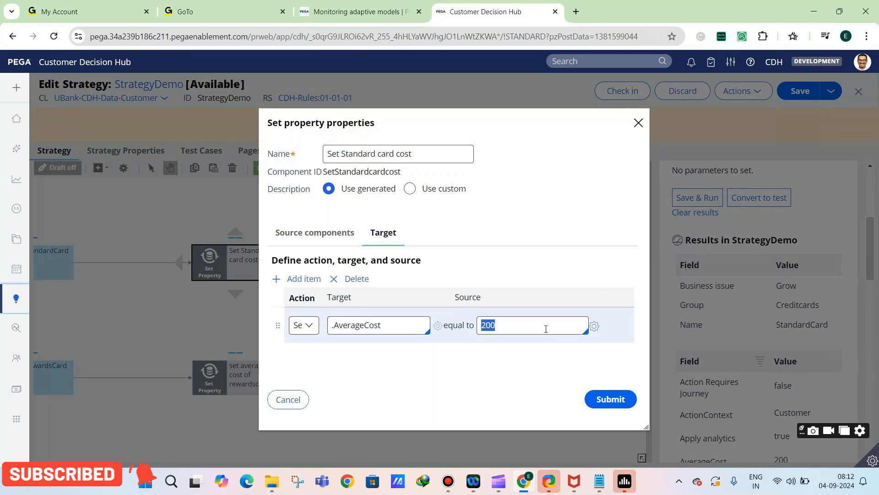
type("@If(")
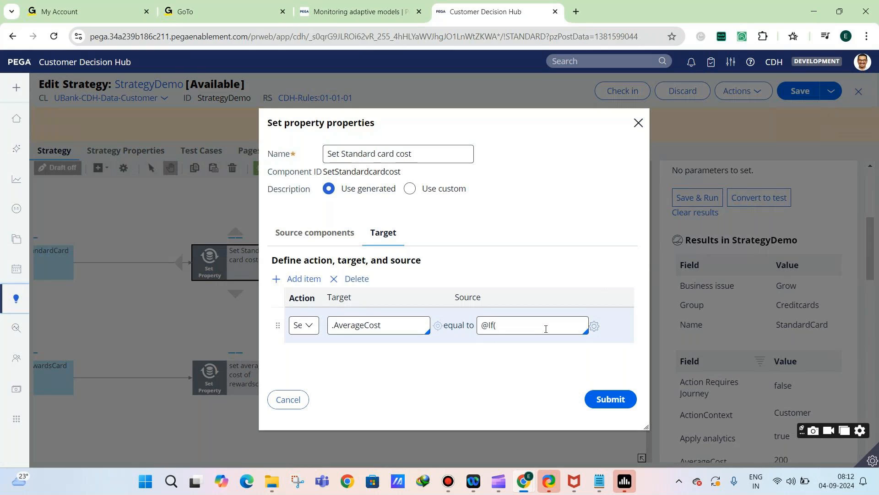
type("Primary.AverageCost==")
key("BackSpace")
type("!=")
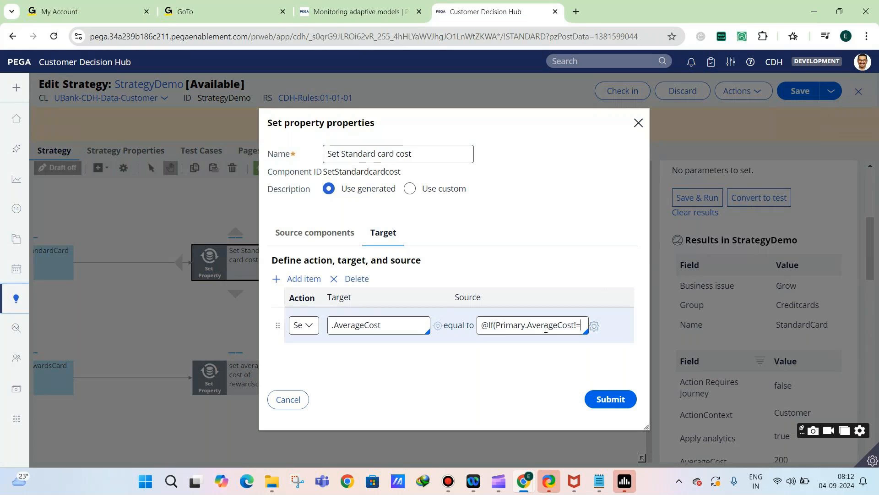
type("\"\",200,\"\"")
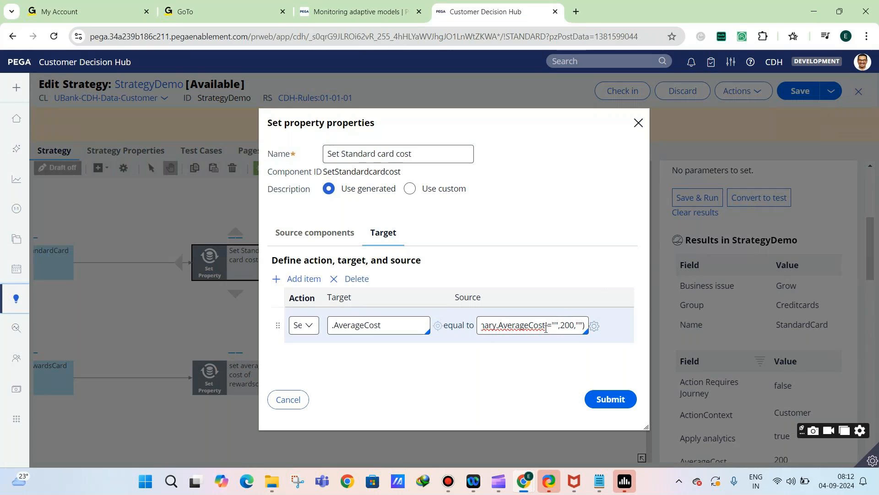
left_click(595, 330)
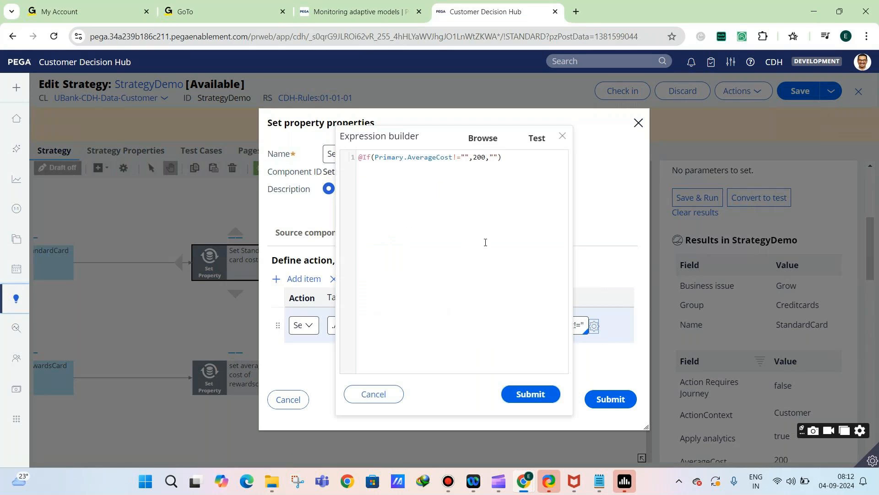
left_click_drag(359, 157, 454, 151)
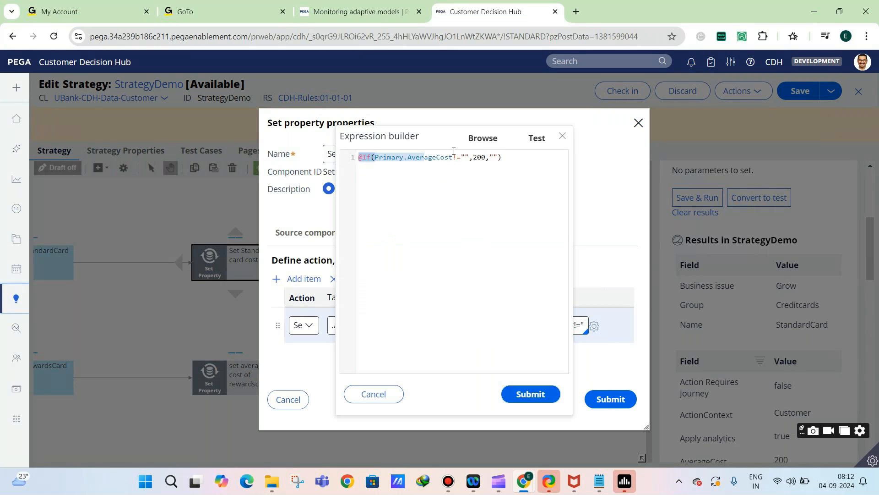
left_click_drag(375, 158, 475, 158)
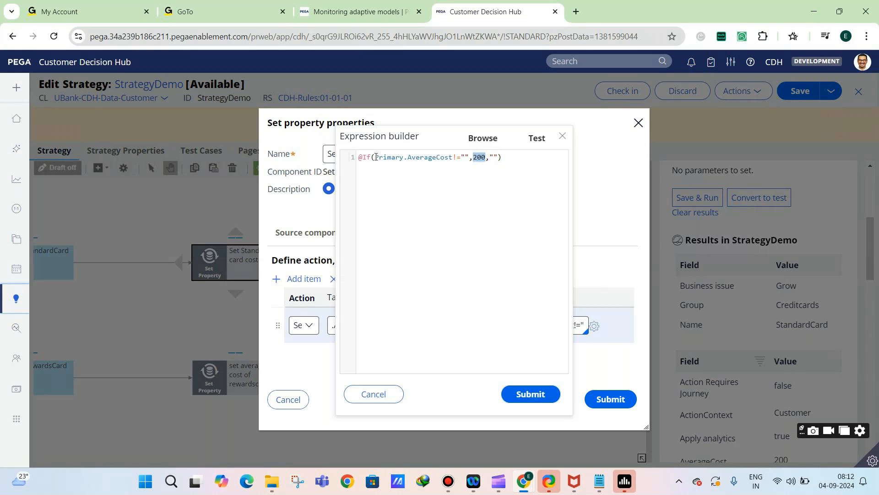
left_click(373, 393)
left_click(289, 400)
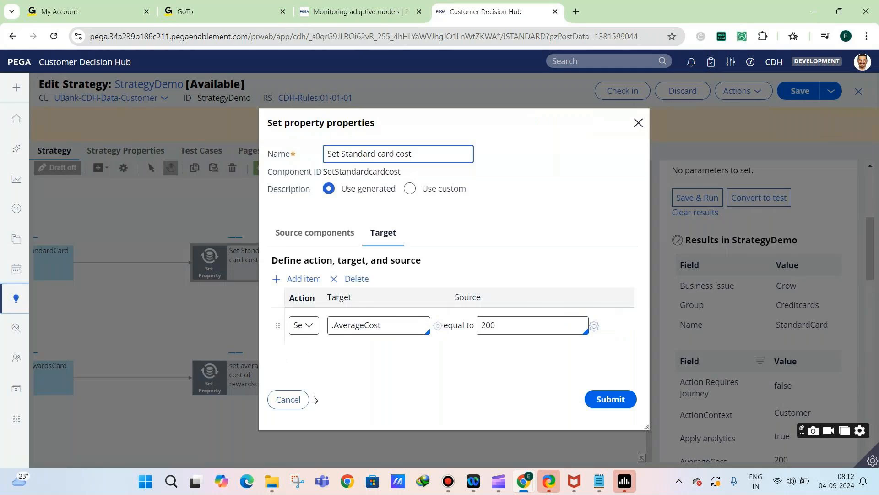
left_click(288, 398)
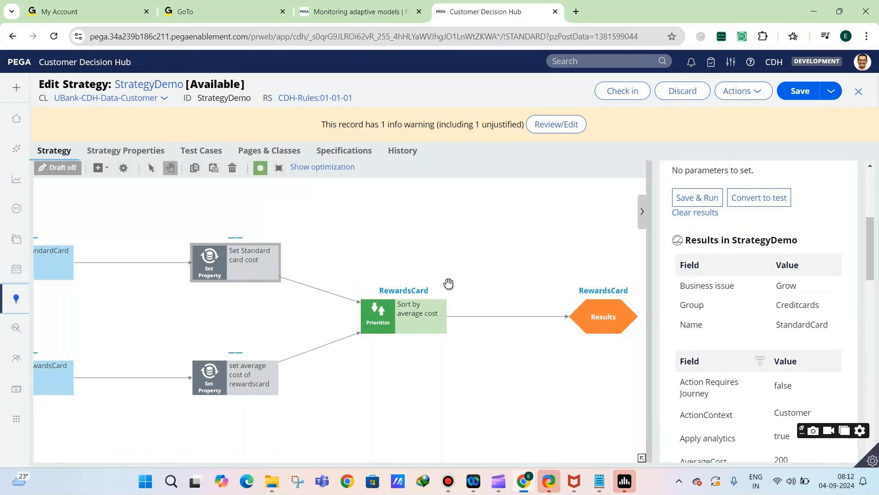
left_click(95, 169)
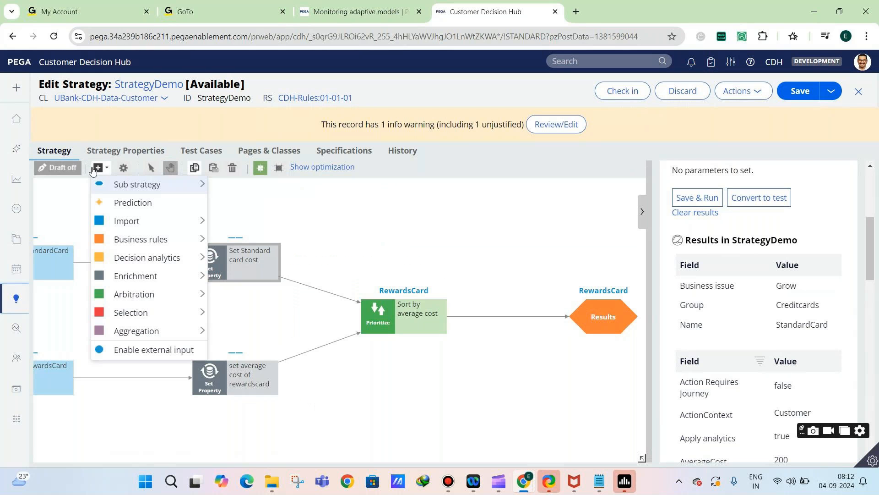
mouse_move(159, 287)
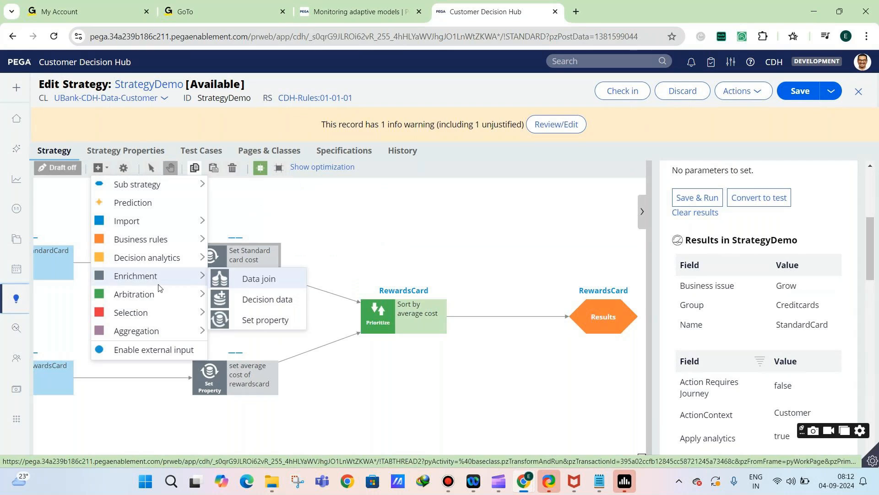
mouse_move(146, 309)
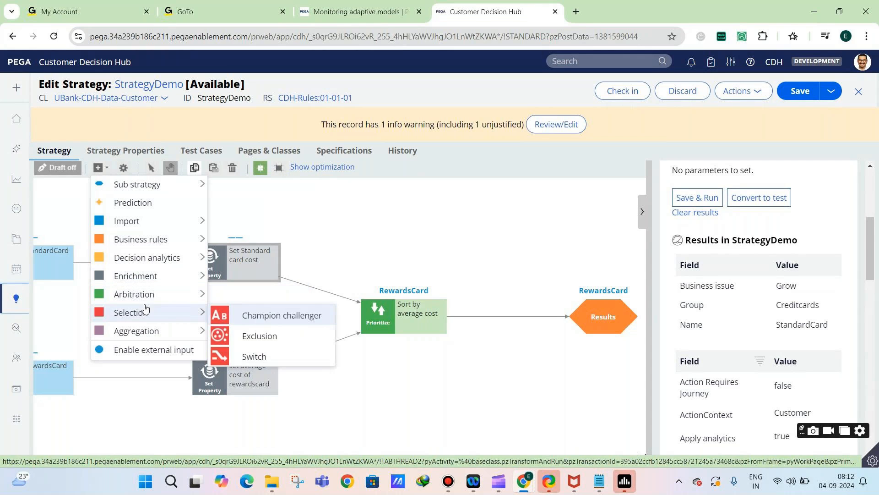
mouse_move(133, 293)
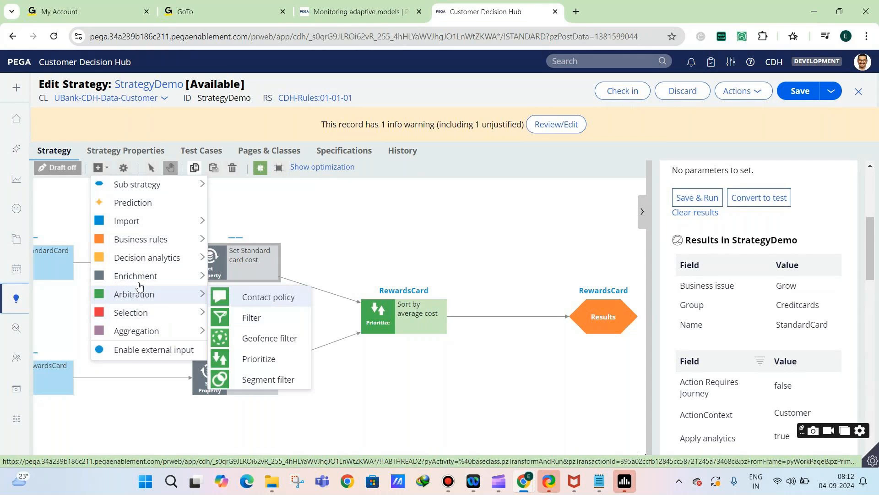
mouse_move(139, 250)
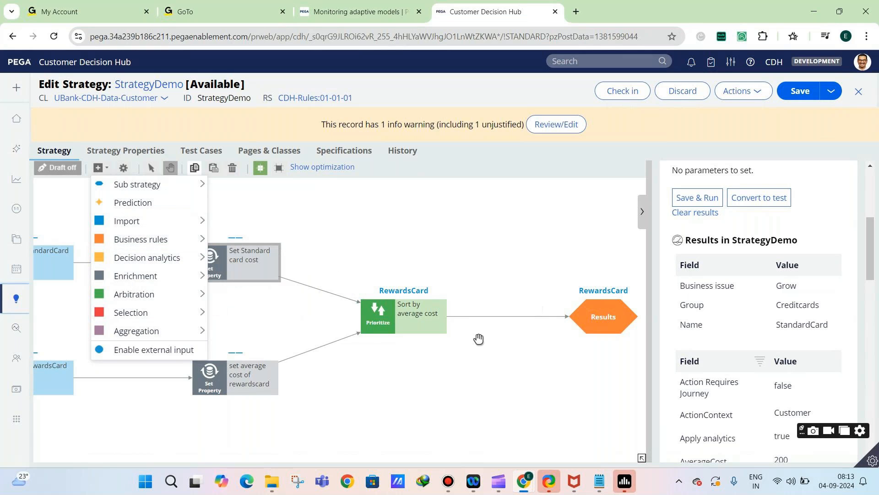
Make room between the Prioritize and Results components by collapsing the test run panel and moving the two components apart
left_click(416, 316)
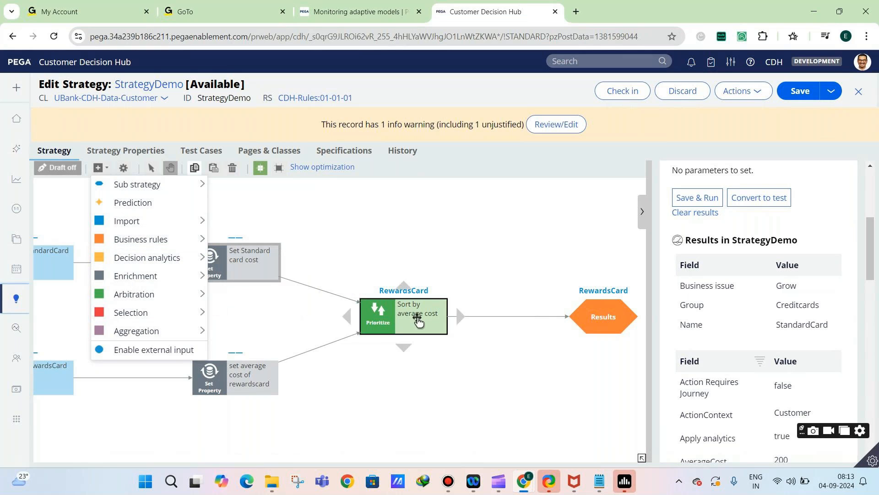
right_click(393, 319)
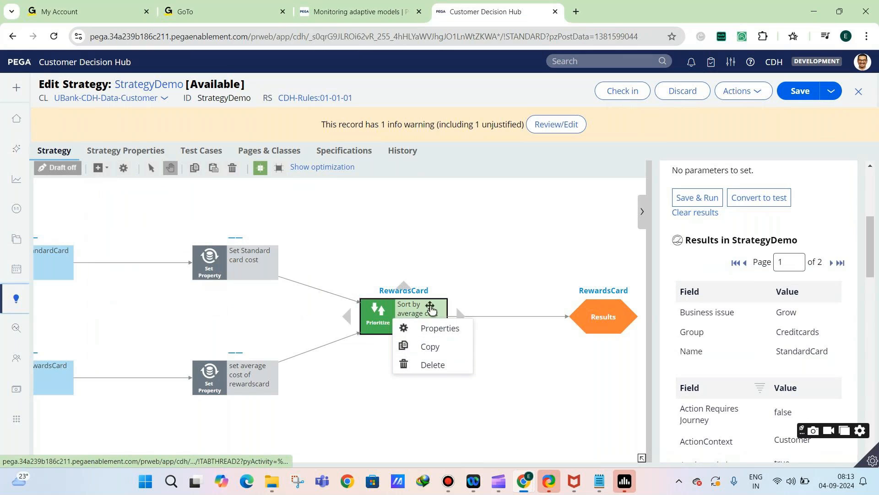
left_click_drag(400, 312, 365, 312)
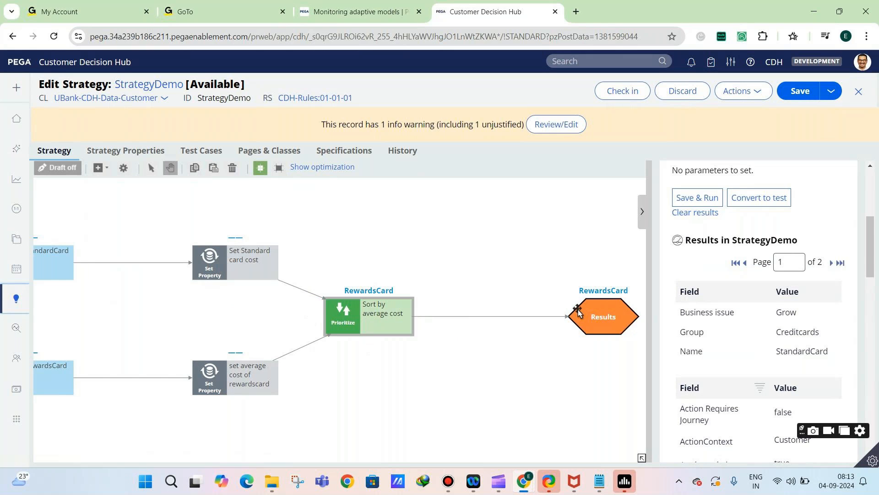
left_click(642, 211)
left_click_drag(601, 315, 790, 313)
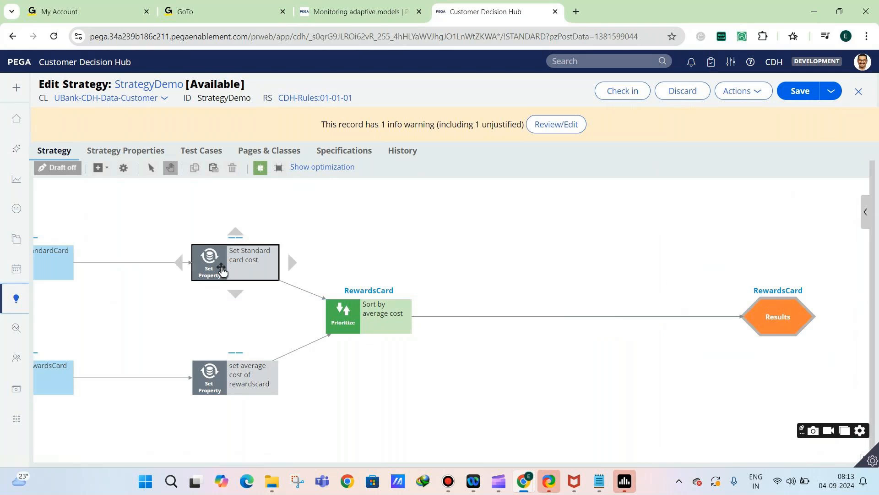
Move the StandardCard and RewardsCard proposition components closer to their Set Property components
left_click(57, 260)
left_click_drag(57, 259, 100, 260)
left_click_drag(69, 369, 131, 374)
left_click_drag(95, 258, 114, 259)
Add a Switch component to the canvas between the Prioritize and Results components
left_click(100, 168)
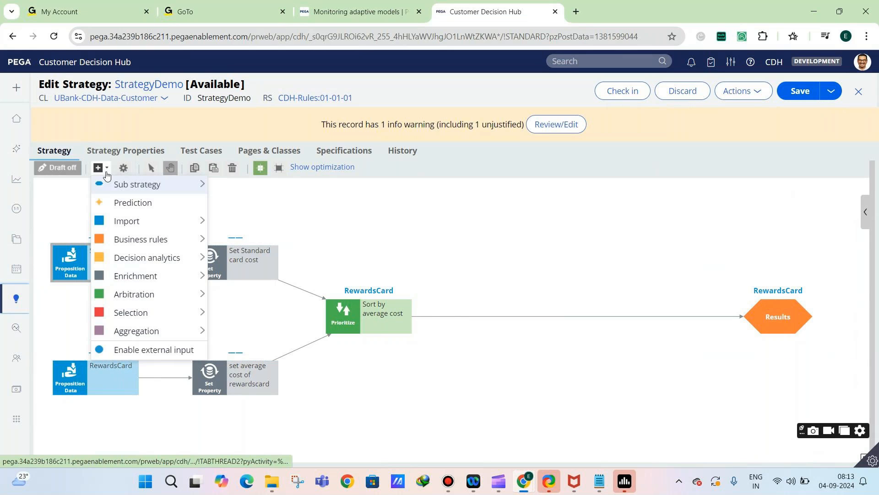
mouse_move(116, 225)
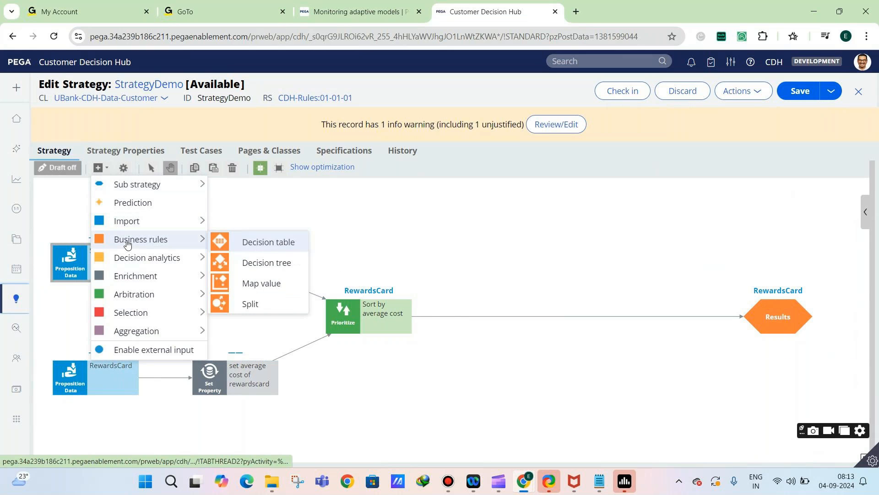
mouse_move(125, 265)
mouse_move(192, 294)
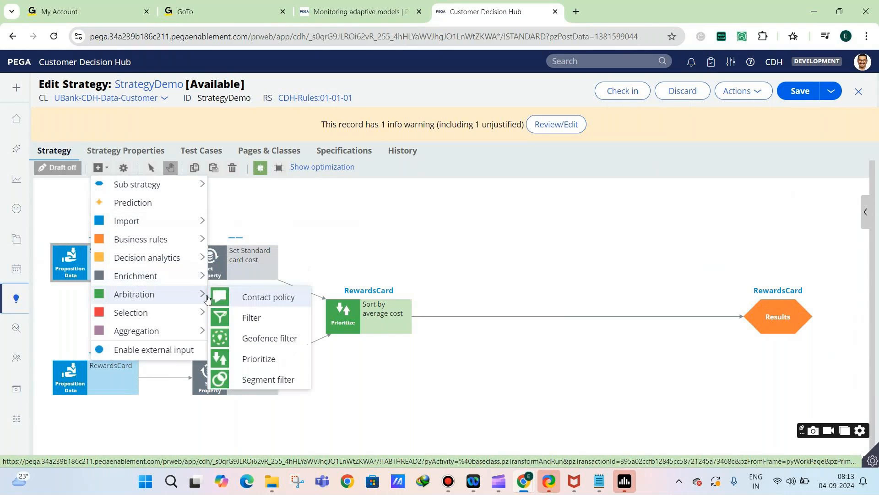
left_click(271, 360)
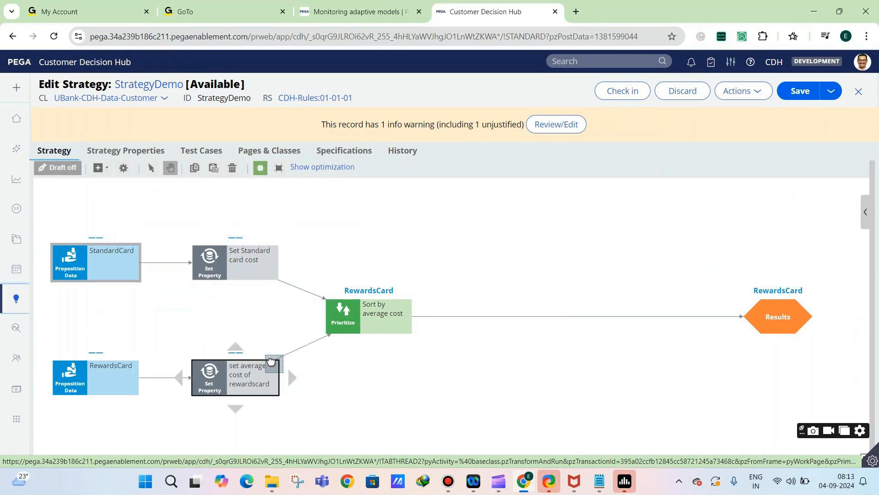
left_click(527, 347)
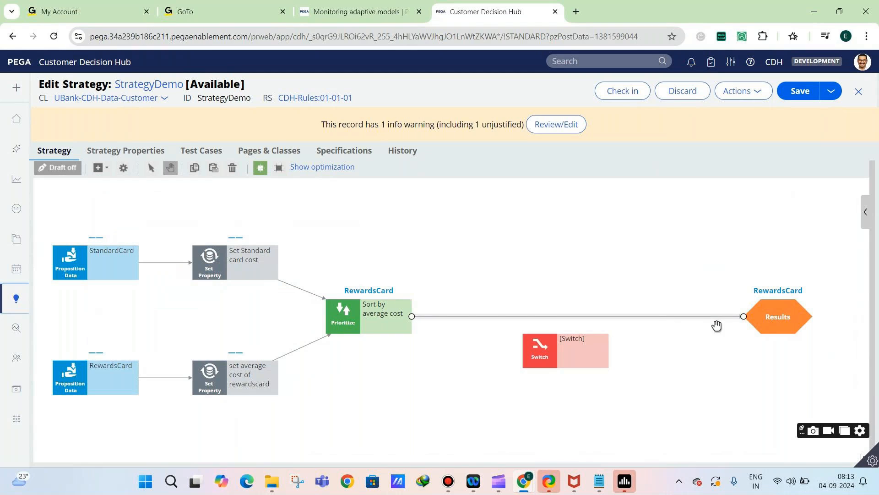
Reroute the Prioritize connector into the Switch, connect the Switch to Results, and check the Switch's properties without changing them
left_click_drag(743, 317, 536, 322)
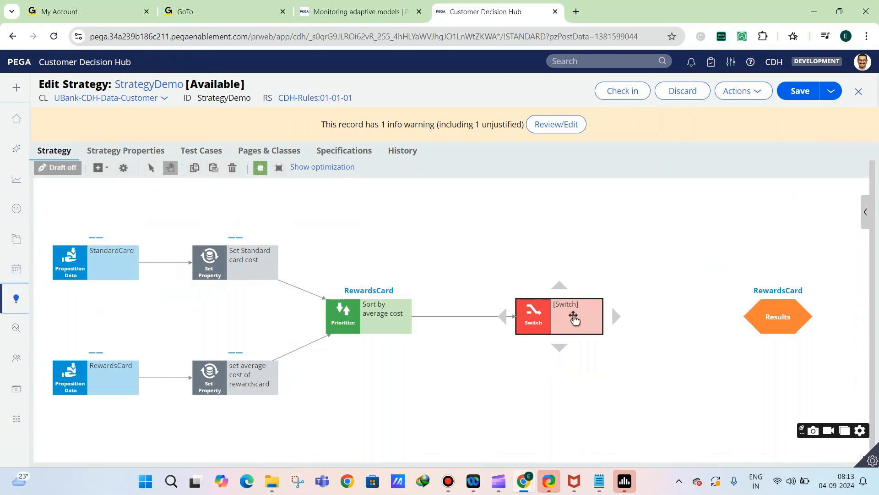
left_click_drag(615, 317, 748, 320)
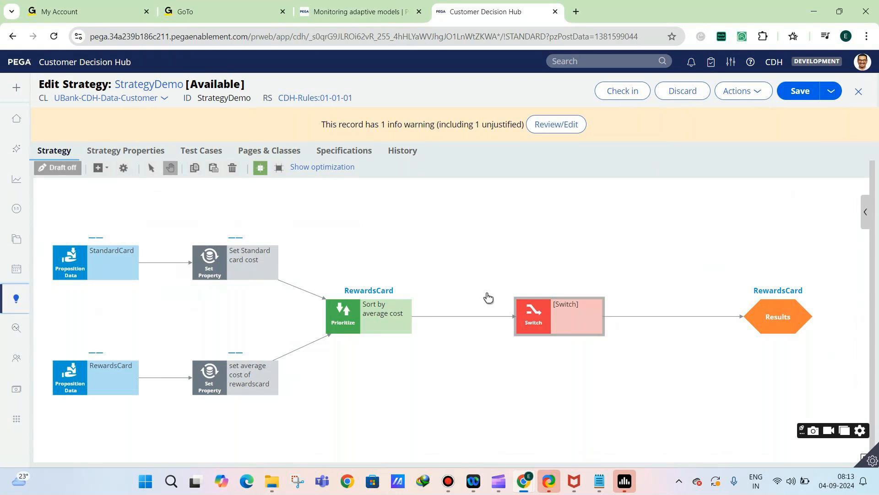
double_click(533, 314)
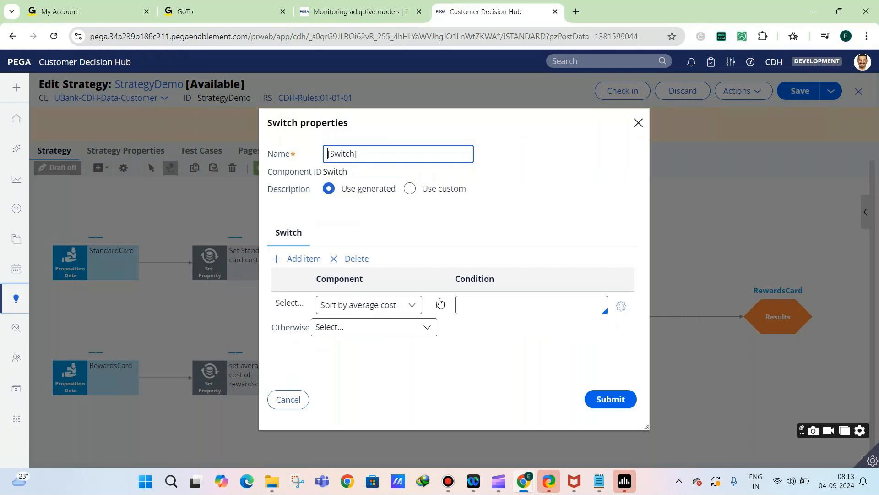
left_click(300, 409)
Delete the Sort by average cost Prioritize component and move the Switch closer to the Set Property components
left_click(352, 318)
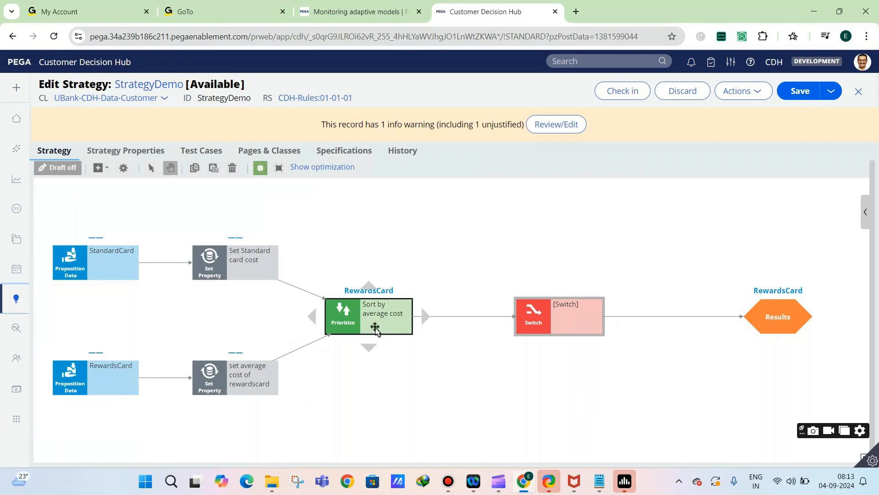
right_click(353, 318)
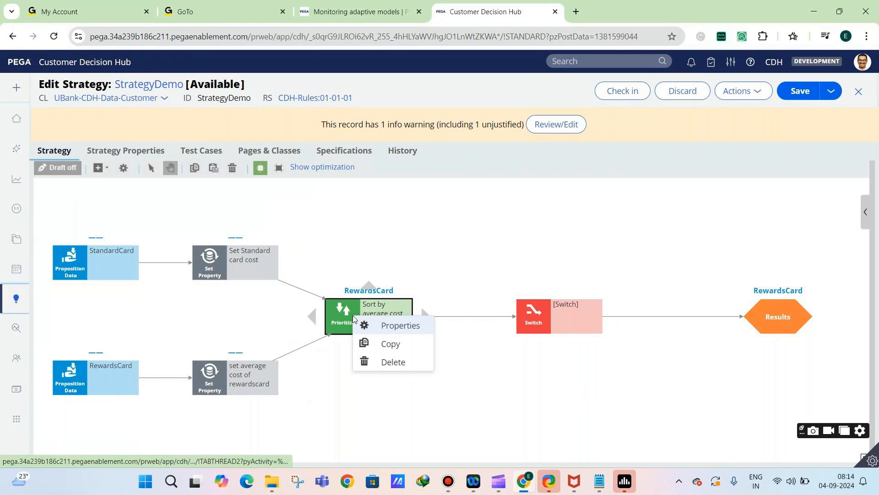
left_click(380, 361)
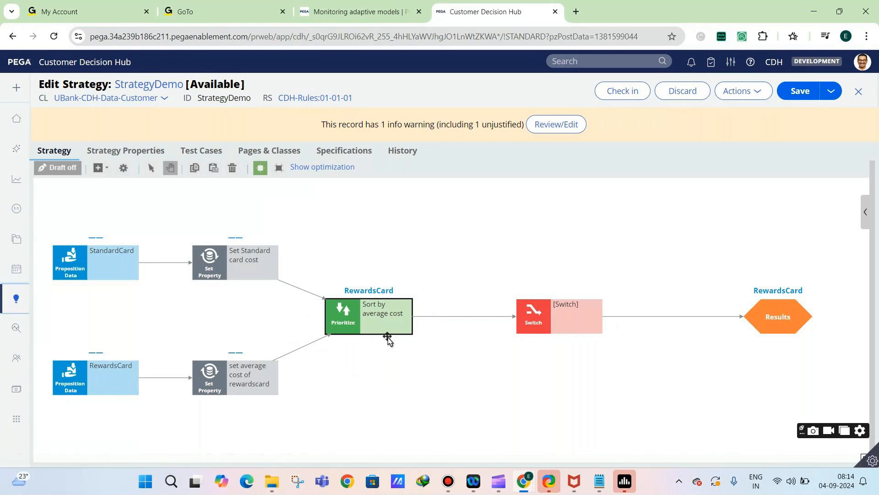
left_click_drag(553, 325, 396, 325)
Connect both Set Property components to the Switch and check the components listed in its properties
left_click(238, 258)
left_click(238, 260)
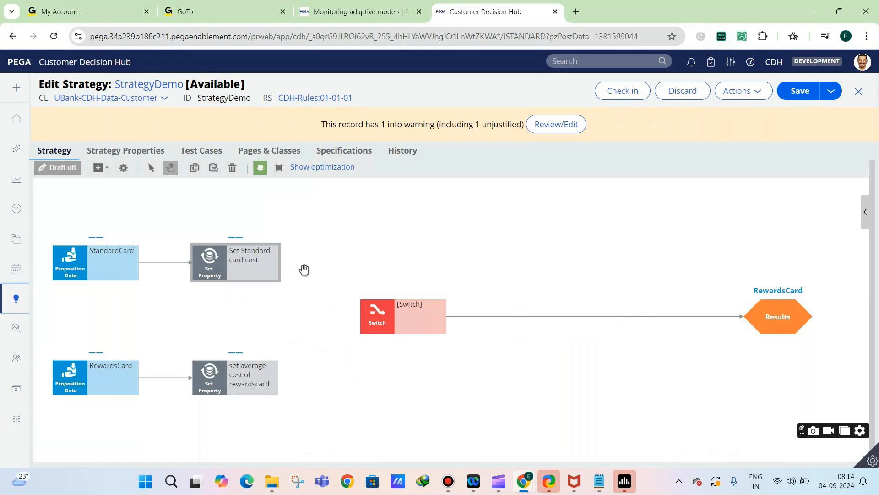
left_click_drag(236, 268, 394, 316)
left_click(289, 265)
left_click(280, 383)
left_click_drag(282, 385, 373, 326)
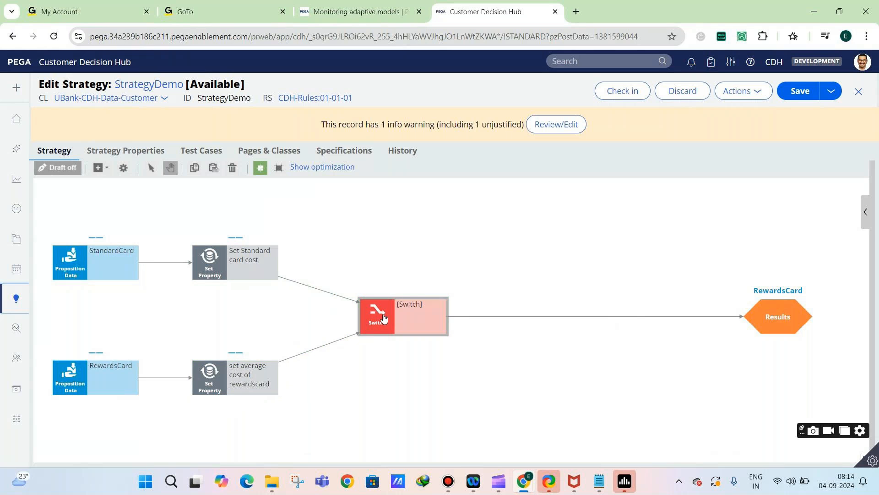
double_click(384, 319)
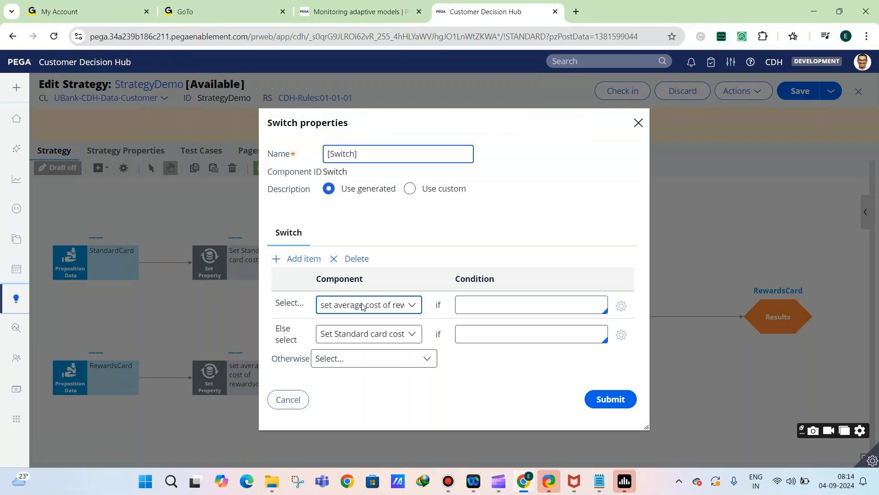
left_click(288, 400)
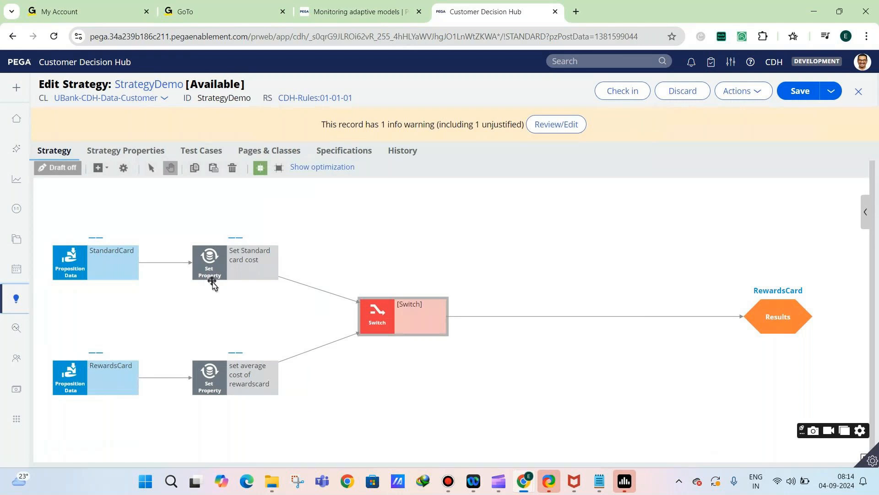
Rename the standard card's Set Property component to "StandardCard Cost" and submit the change
double_click(212, 281)
key("ctrl+a")
type("StandardCard Cost")
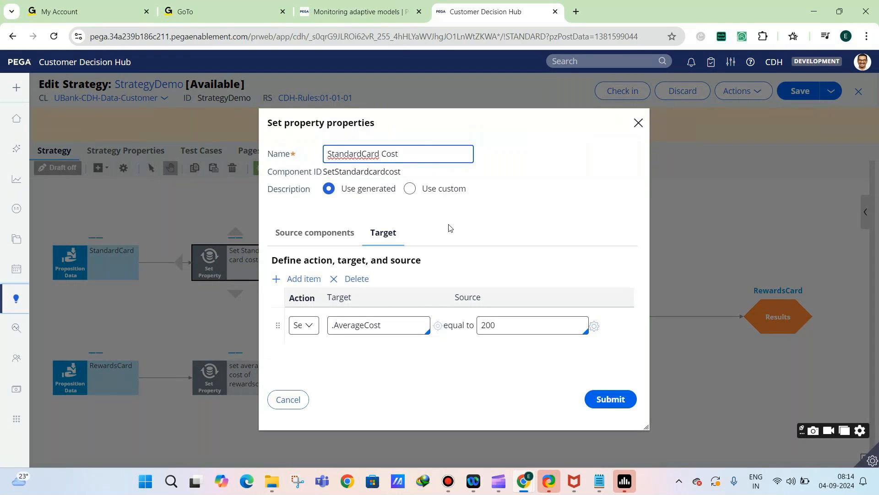
left_click(611, 399)
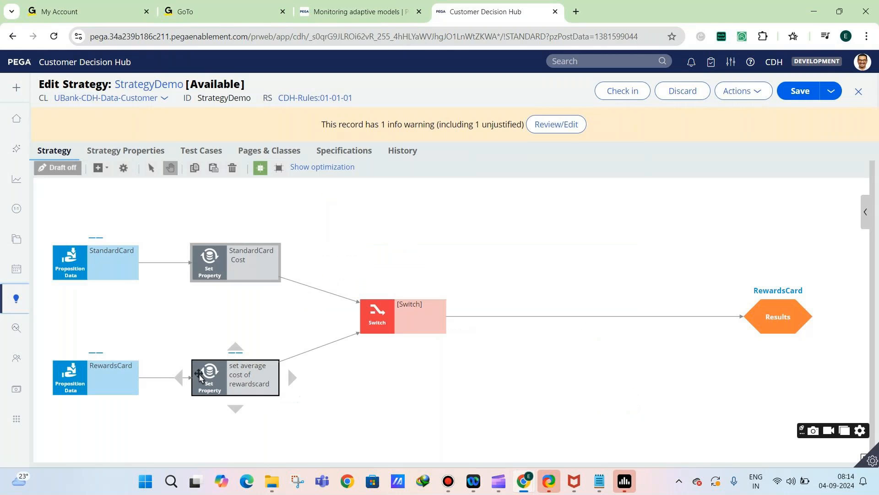
Rename the rewards card's Set Property component to "RewardsCard Cost" and submit the change
left_click(203, 376)
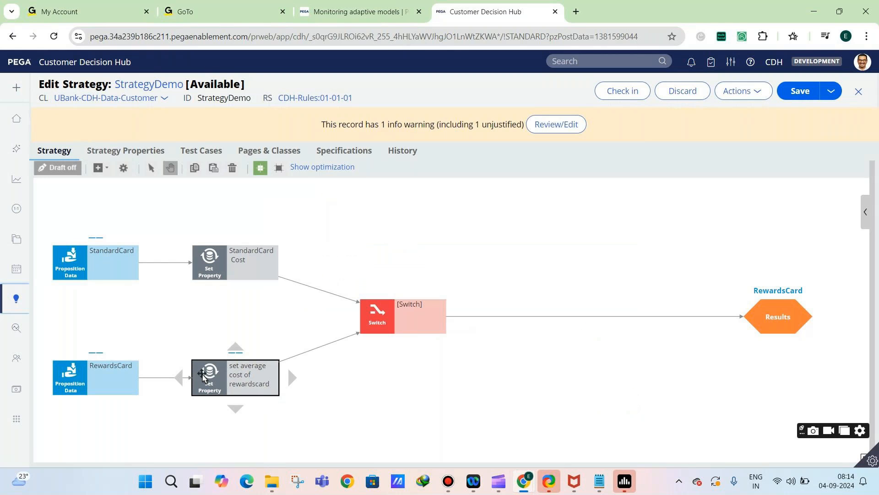
double_click(203, 375)
triple_click(371, 155)
type("RewardsCard C")
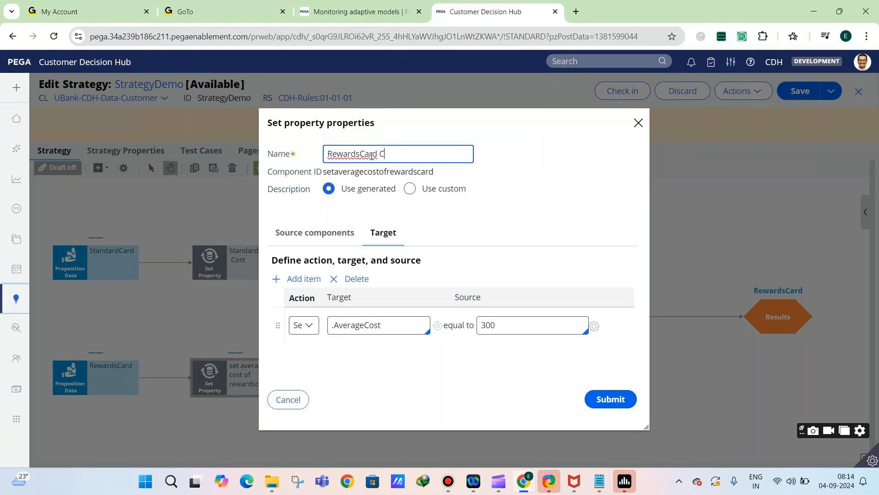
type("ost")
left_click(617, 397)
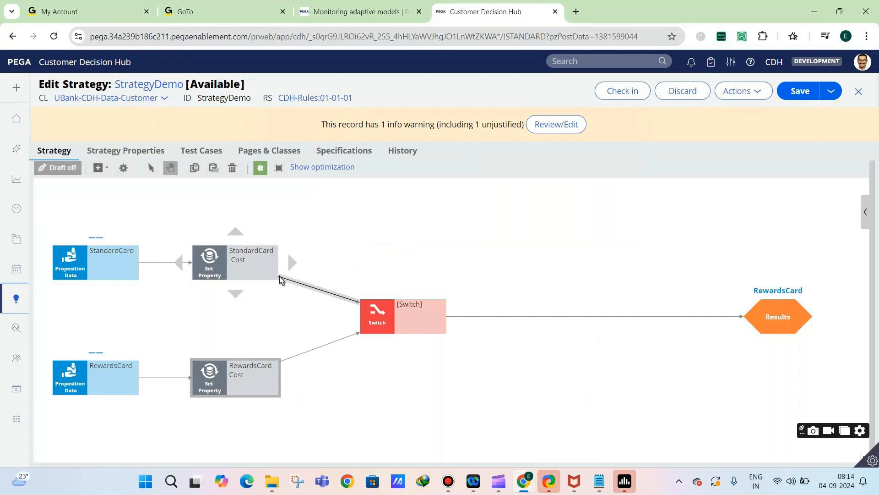
Open the Switch component's properties and name it "Check Customer Income"
left_click(374, 314)
double_click(374, 314)
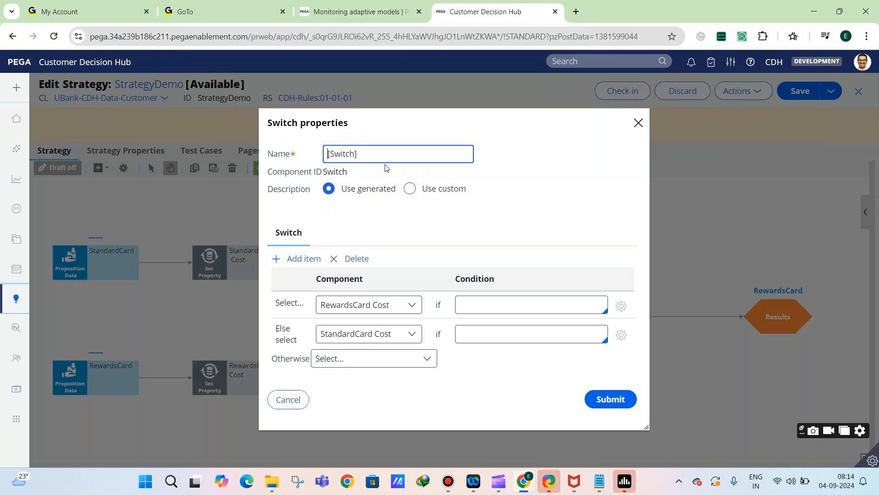
triple_click(360, 153)
type("Check Customer Income")
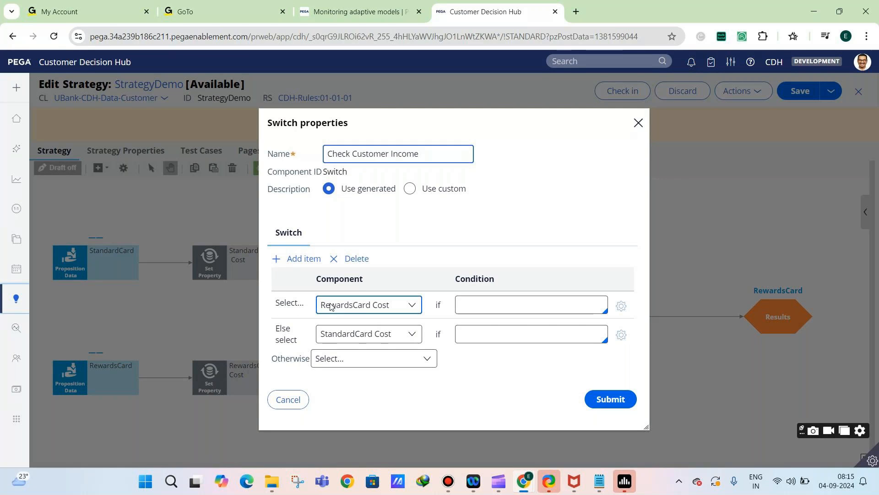
Try referencing a property through "Customer." in the condition for RewardsCard Cost
left_click(462, 302)
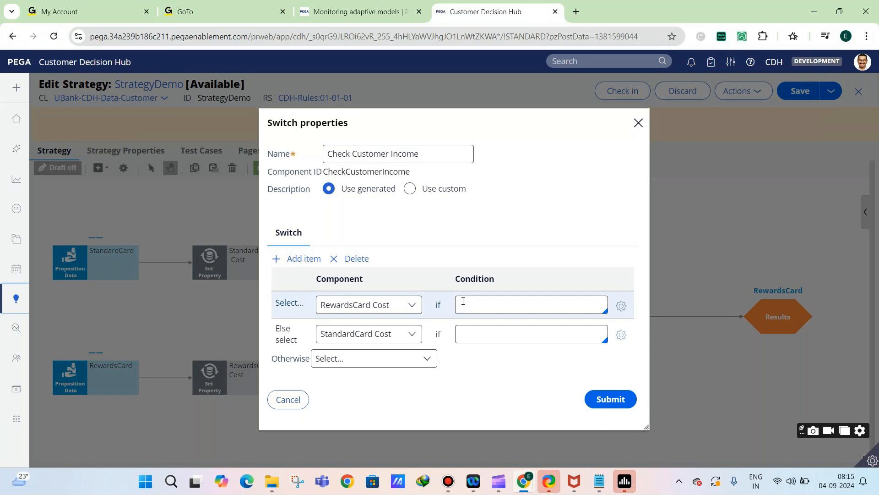
type("Customer.")
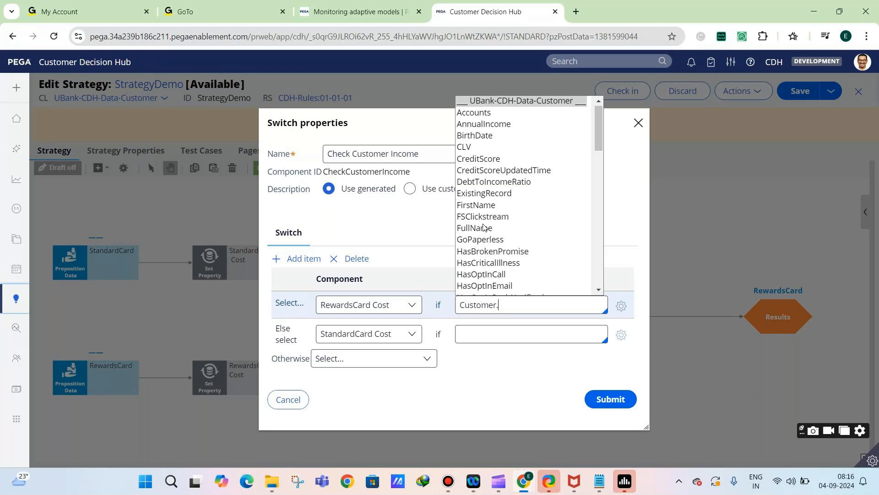
left_click_drag(457, 305, 487, 303)
left_click(499, 305)
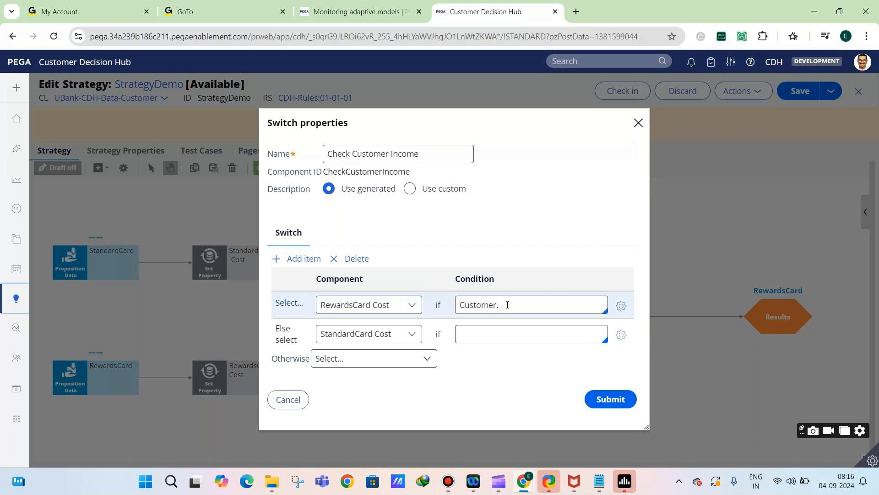
key("ctrl+a")
type("Customer.")
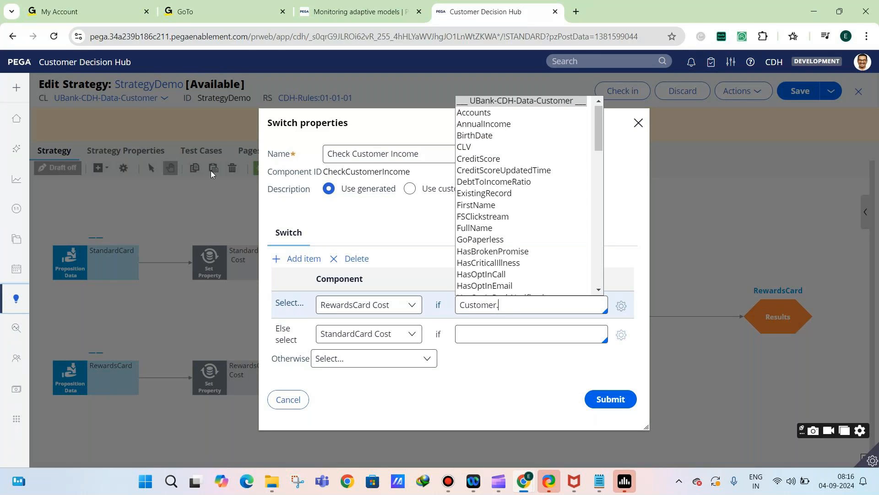
Set the condition for selecting RewardsCard Cost to Primary.AnnualIncome>500000
key("ctrl+a")
type("P")
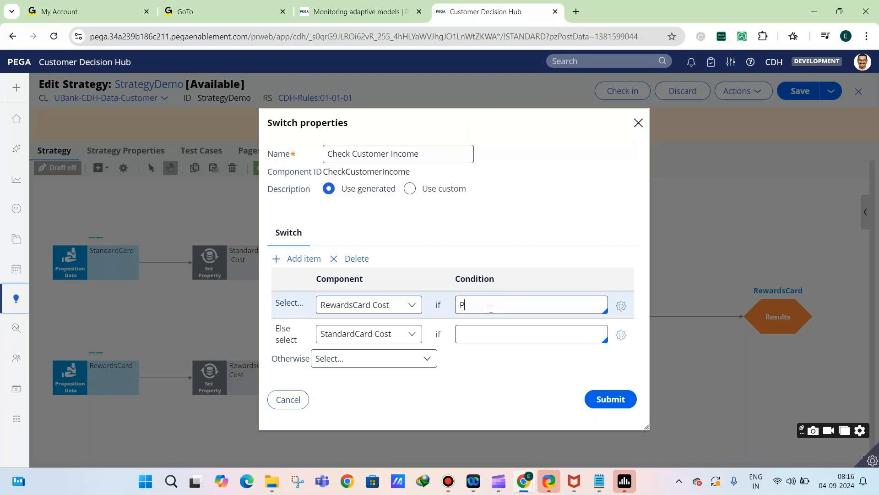
type("rimary.")
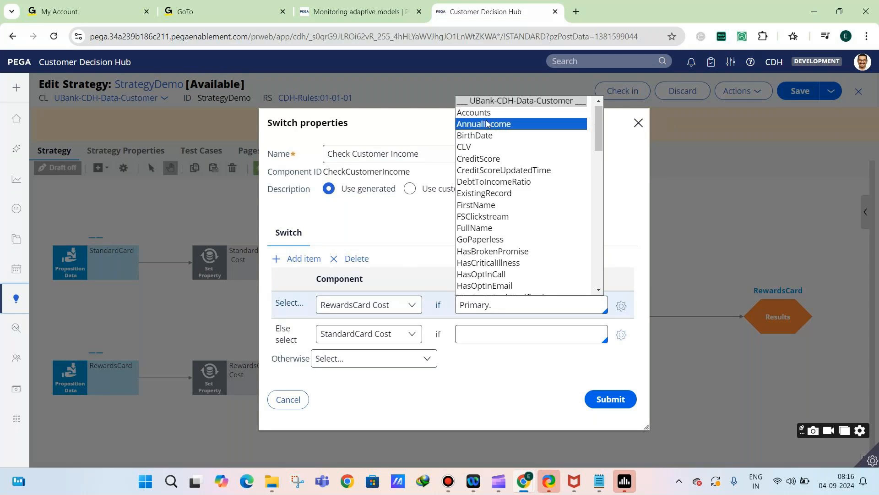
left_click(499, 129)
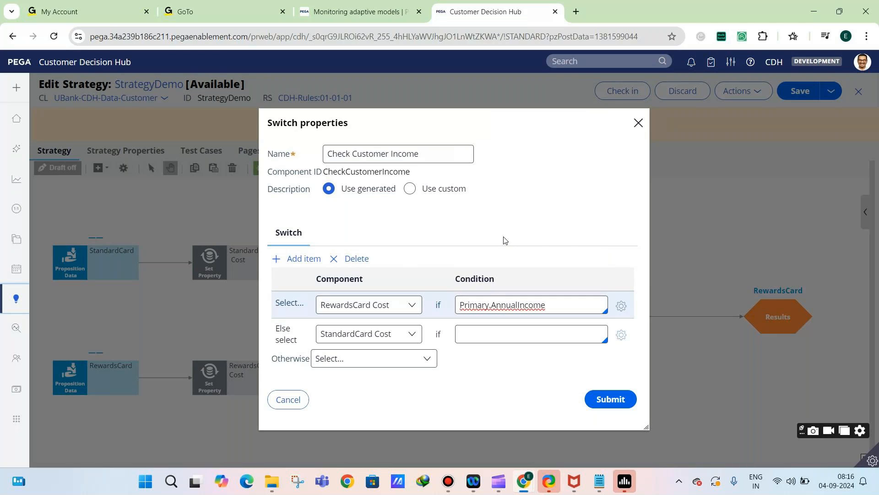
type(">500000")
Delete the StandardCard Cost row without a condition and set the Otherwise component to StandardCard Cost
left_click(492, 334)
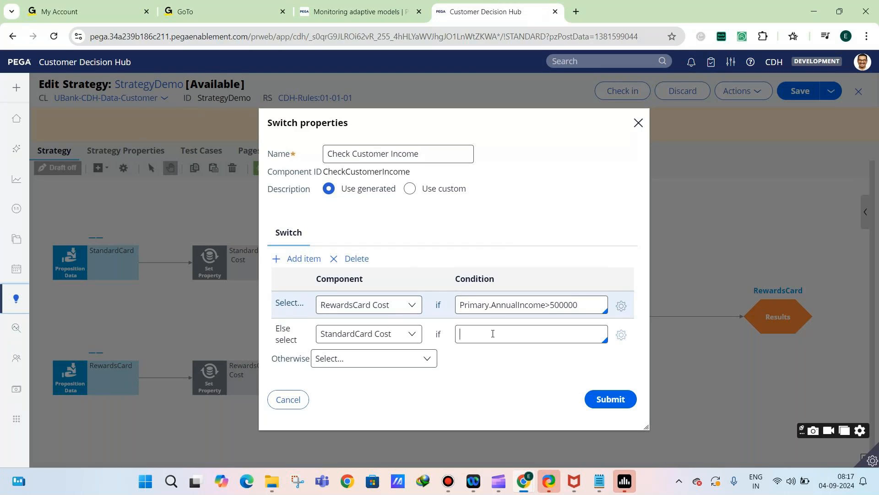
left_click(355, 260)
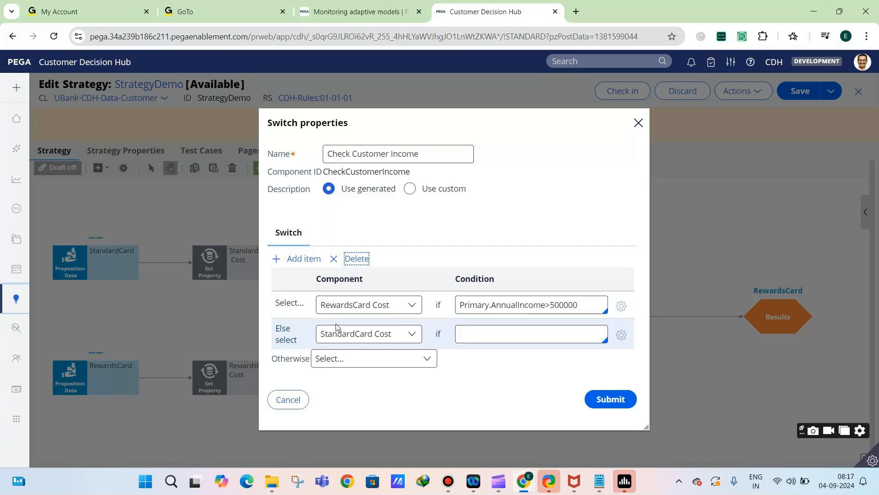
left_click(330, 327)
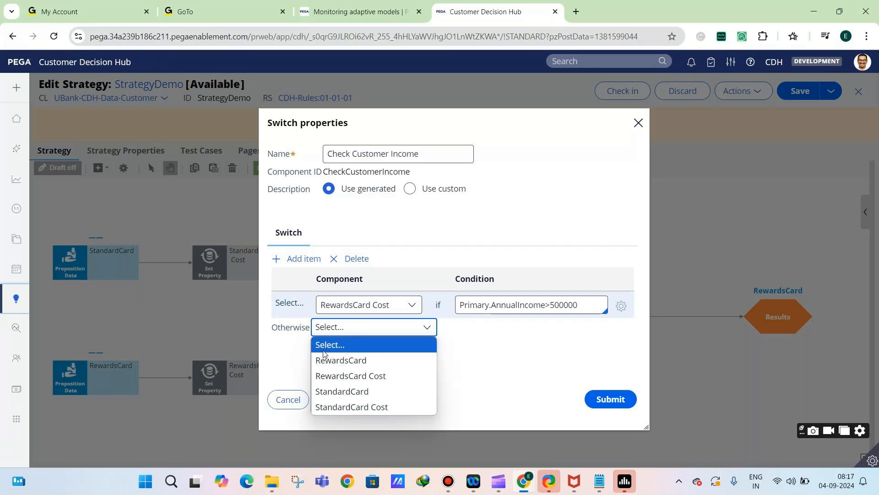
left_click(352, 407)
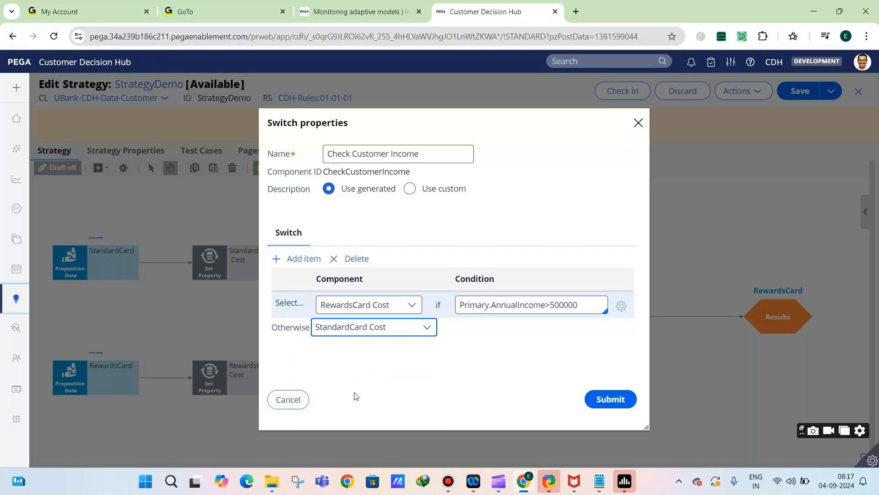
Set the Otherwise component to RewardsCard Cost, and add two extra Else select rows and delete them again
left_click(383, 326)
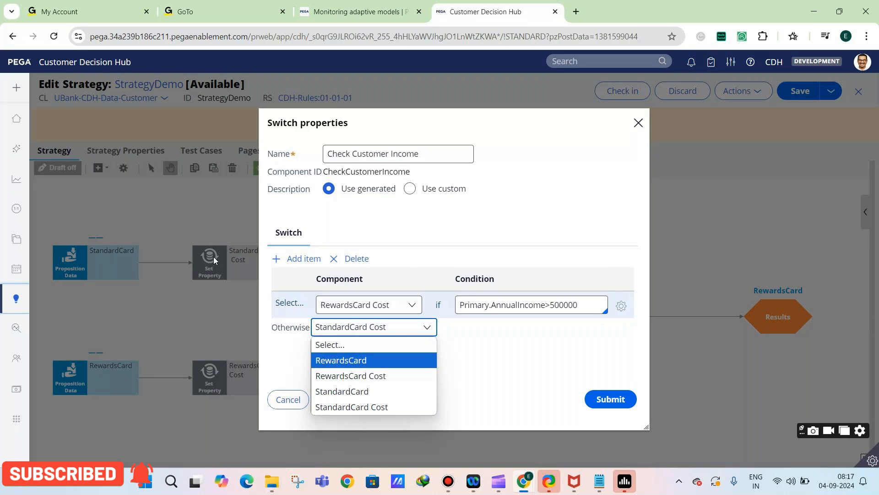
left_click(365, 380)
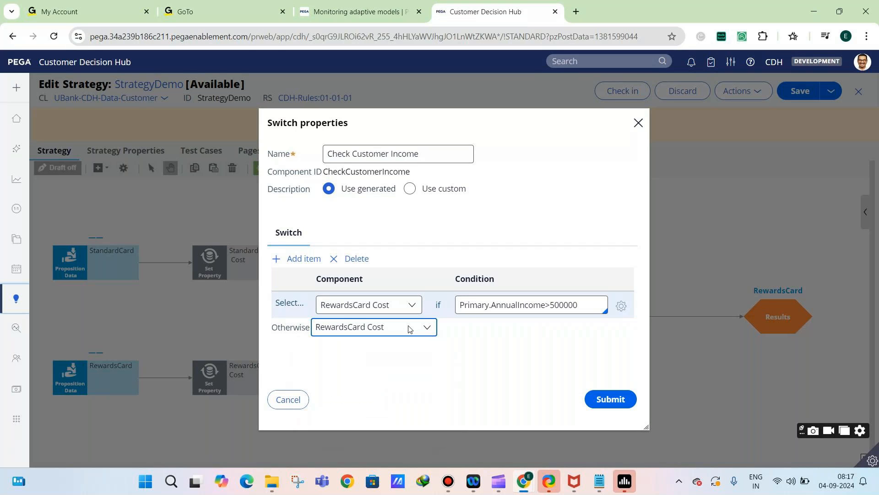
left_click(303, 259)
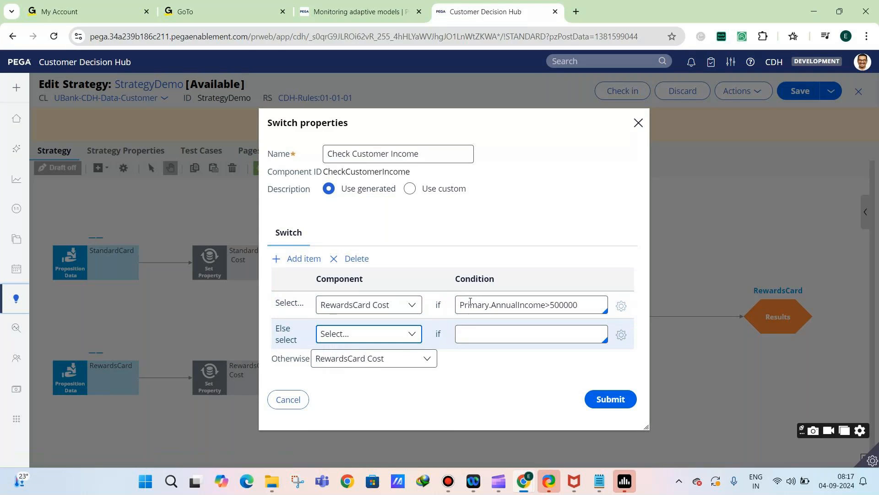
left_click_drag(471, 305, 581, 305)
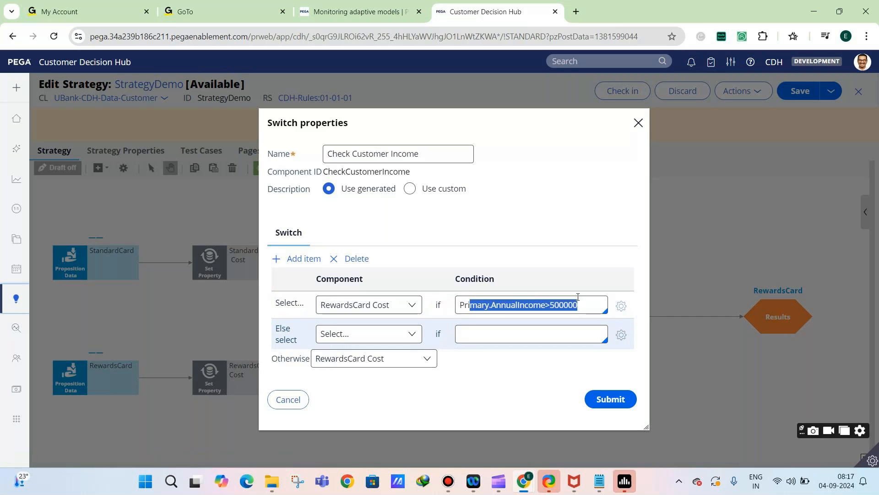
left_click(345, 336)
left_click(531, 336)
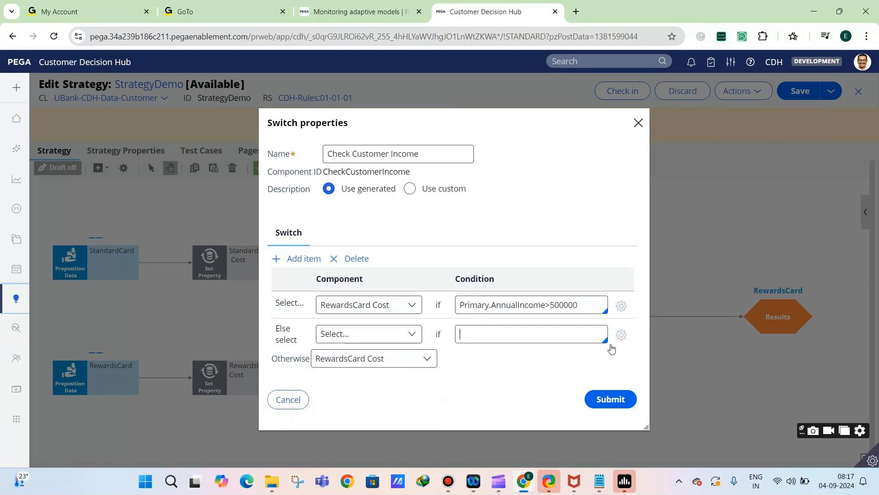
left_click(379, 335)
left_click(295, 259)
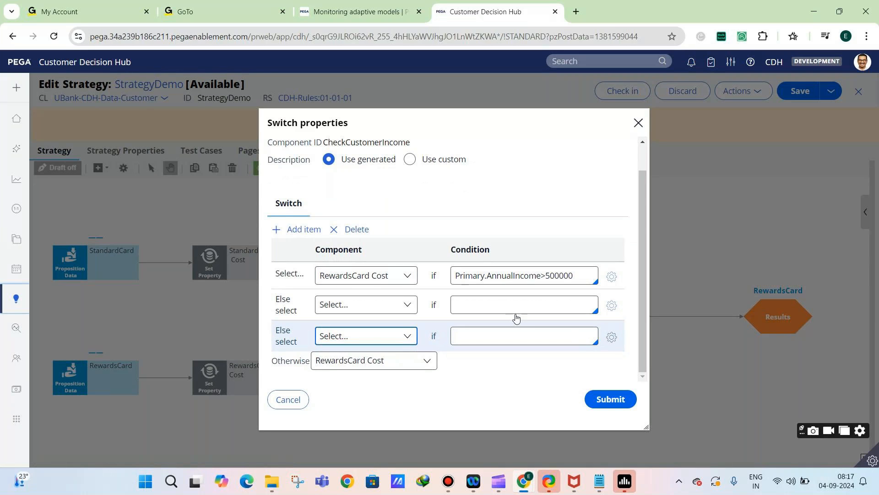
key("Tab")
left_click(342, 230)
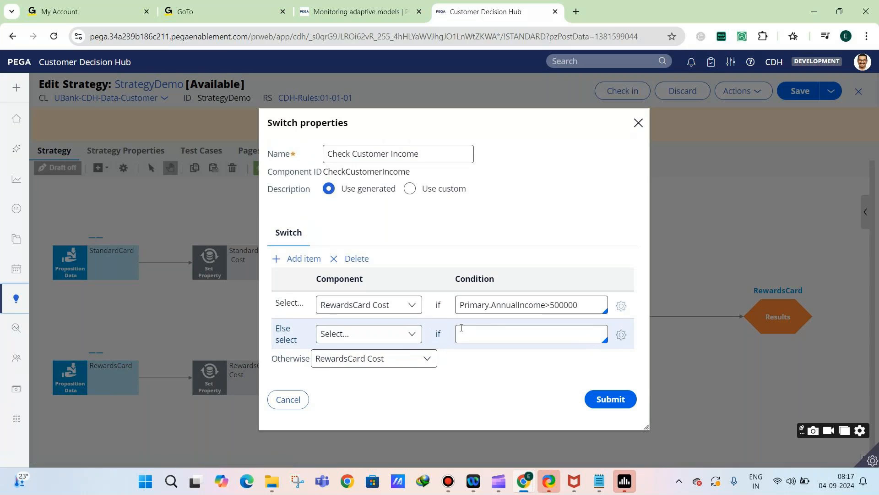
left_click(356, 259)
Rename the Switch to "Switch based on income" and submit its properties
triple_click(370, 154)
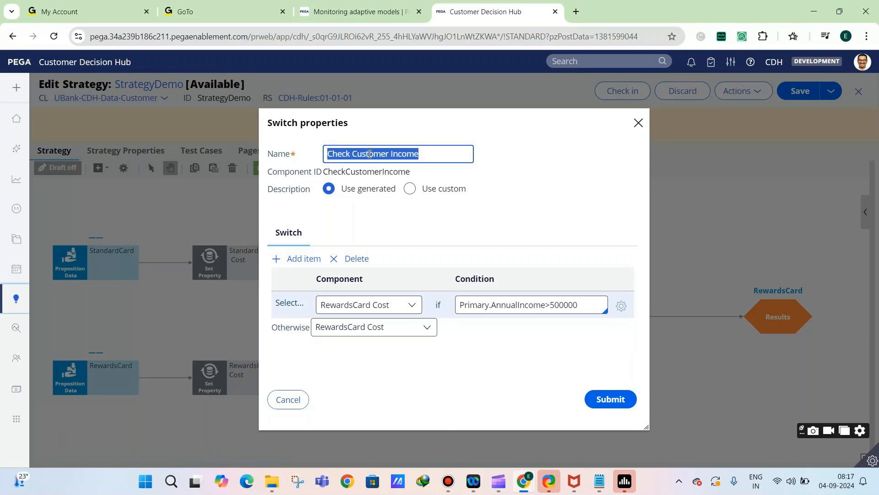
type("Switch based o")
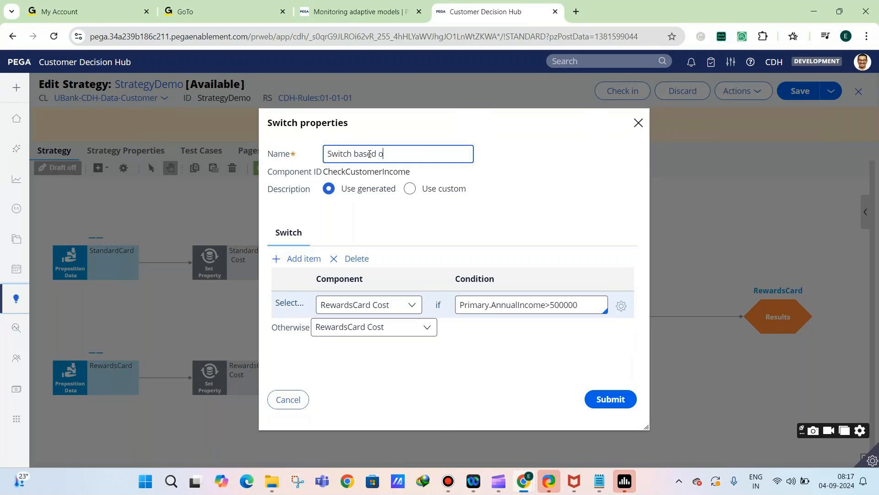
type("n income")
double_click(576, 311)
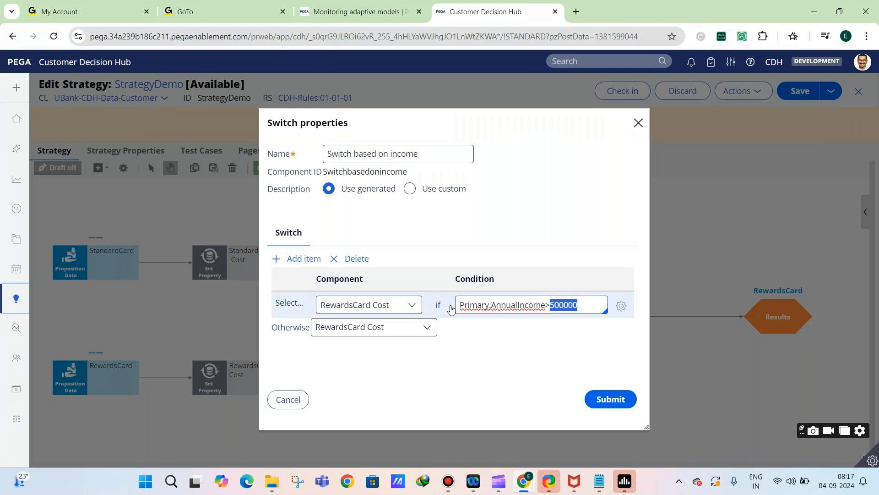
left_click_drag(458, 306, 580, 305)
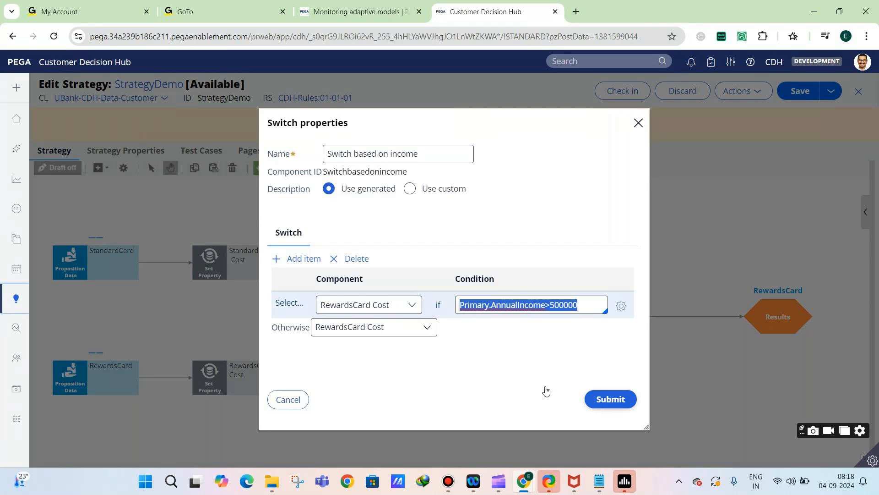
left_click(600, 400)
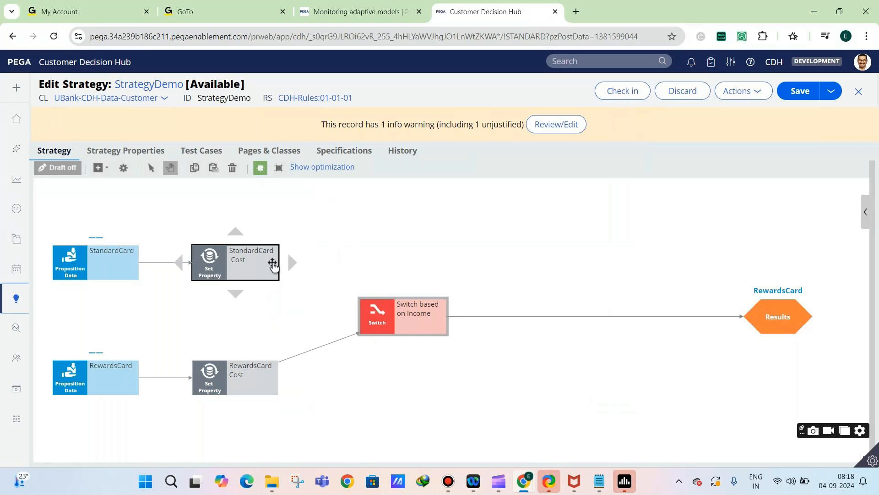
Reconnect StandardCard Cost to the Switch and replace its Else select row with StandardCard Cost as the Otherwise component
left_click_drag(291, 263, 379, 319)
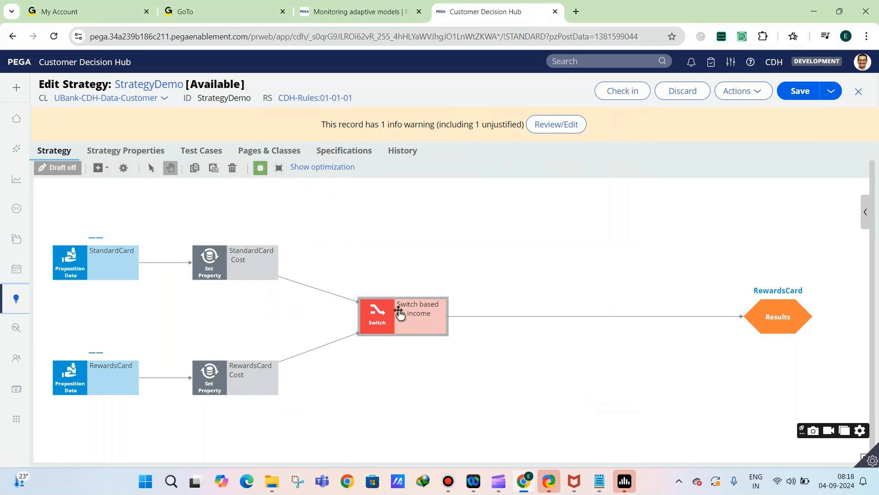
double_click(379, 319)
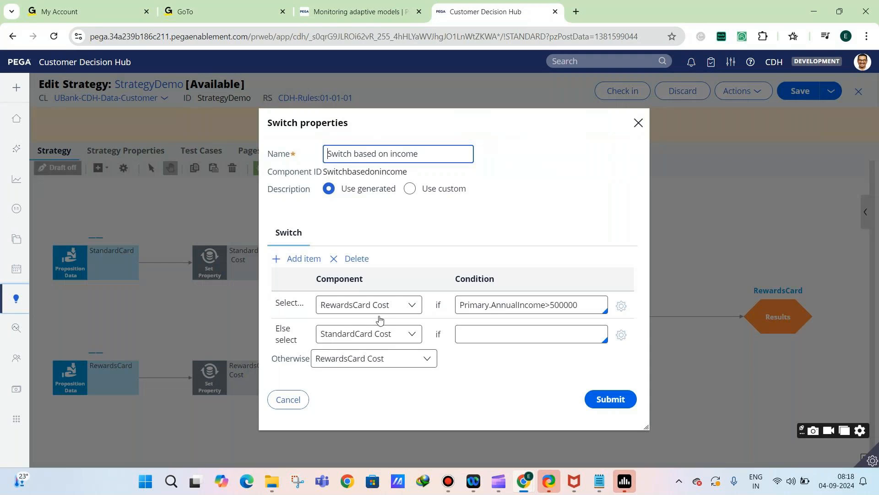
left_click(450, 337)
left_click(355, 259)
left_click(368, 328)
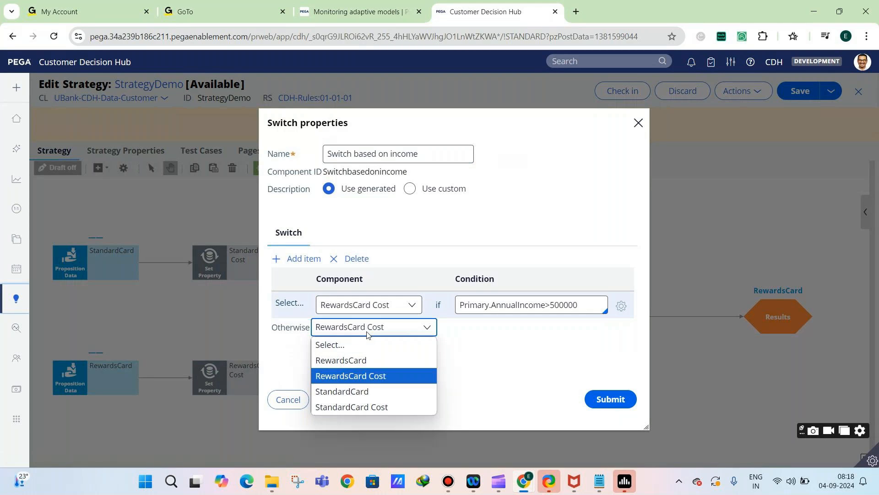
left_click(365, 392)
left_click(598, 397)
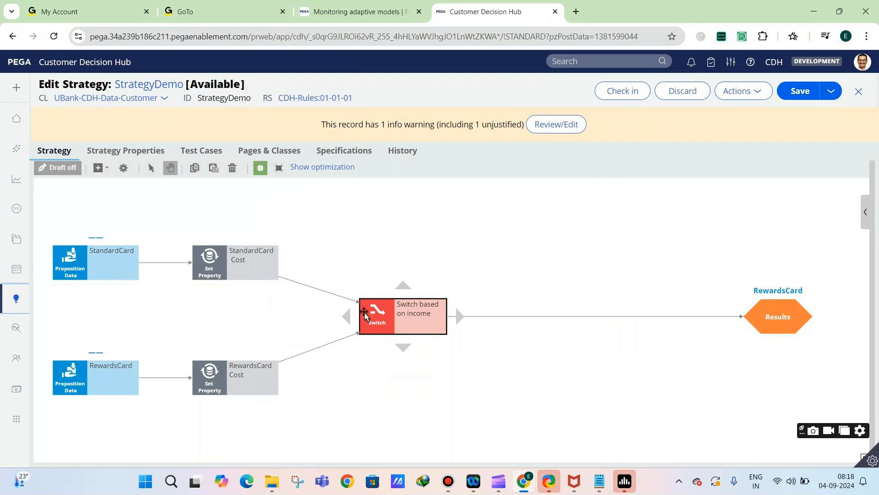
Recheck the Switch's condition and Otherwise component, submit the properties and save the strategy
double_click(362, 344)
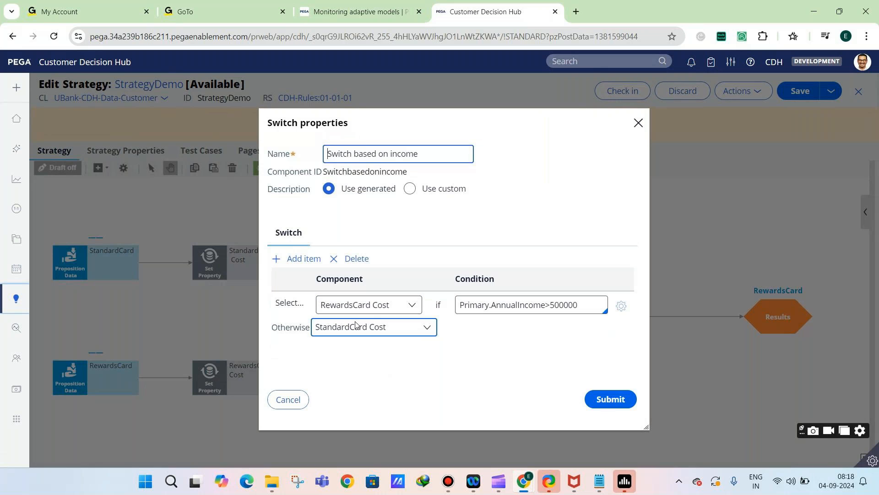
left_click(595, 399)
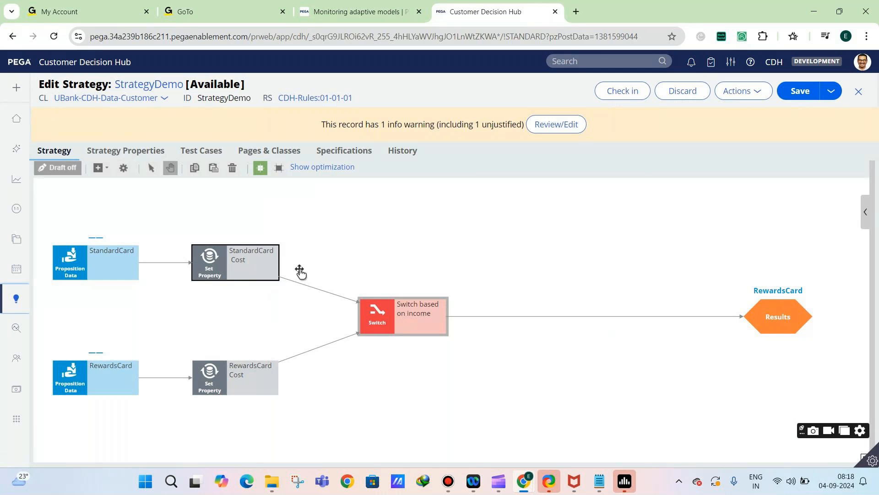
left_click(789, 94)
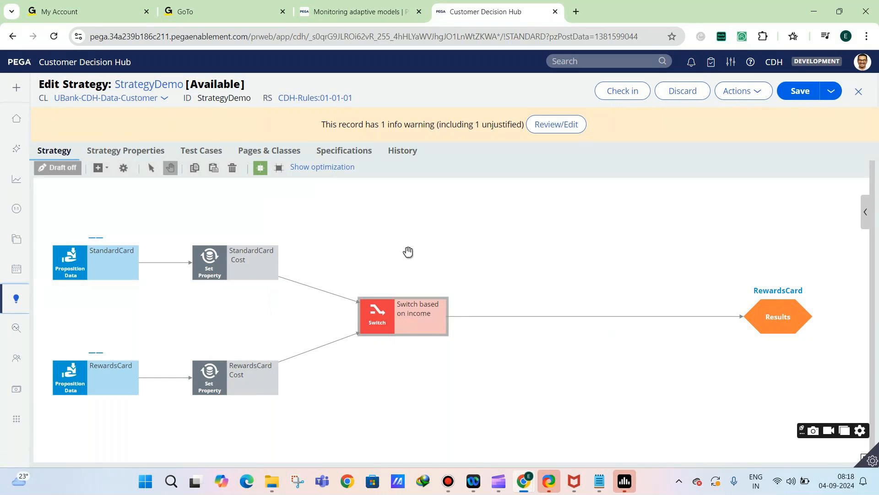
Review the condition and Otherwise component of the "Switch based on income" component, submit its properties and save the strategy
double_click(381, 316)
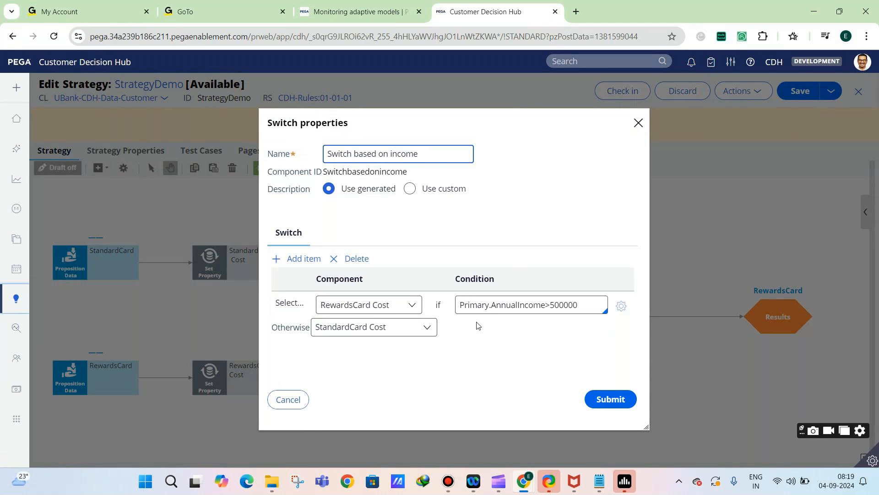
left_click(604, 409)
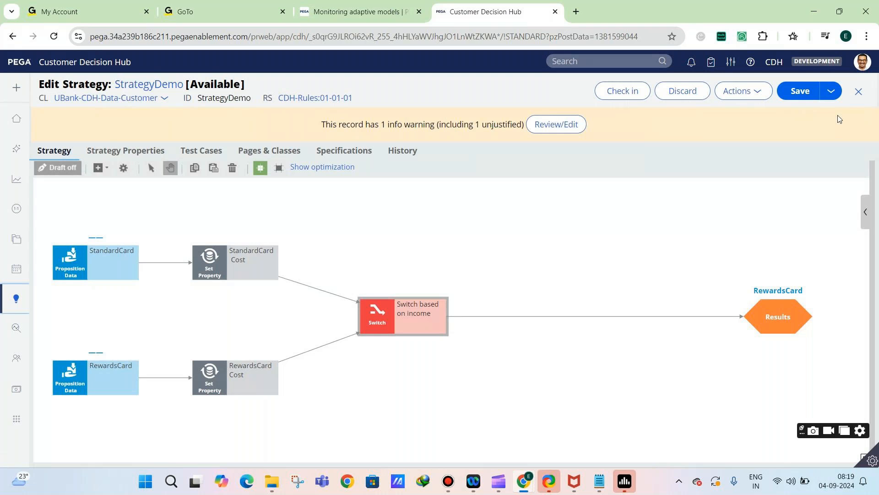
left_click(795, 91)
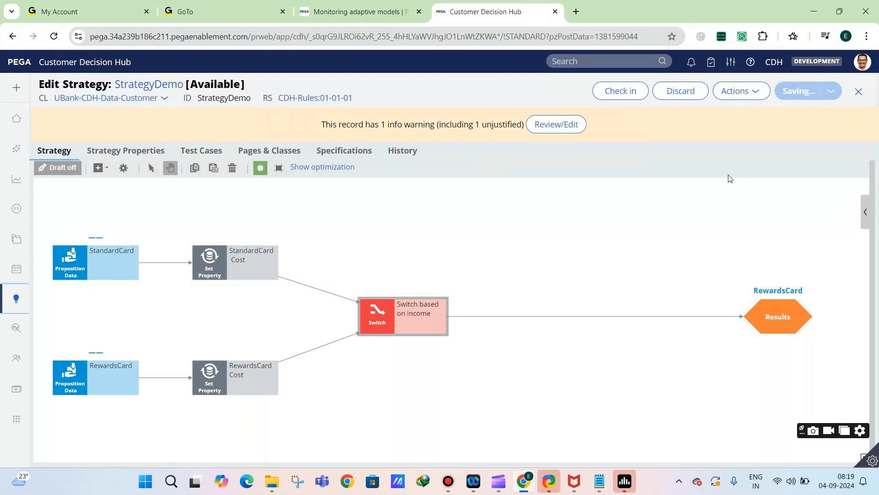
left_click_drag(750, 315, 746, 316)
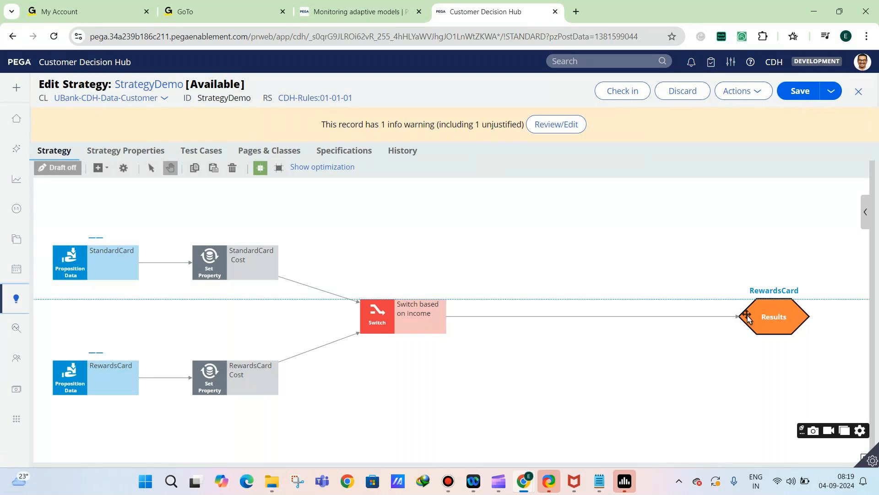
Refresh the StrategyDemo rule to reload the strategy canvas
left_click(733, 93)
left_click(709, 137)
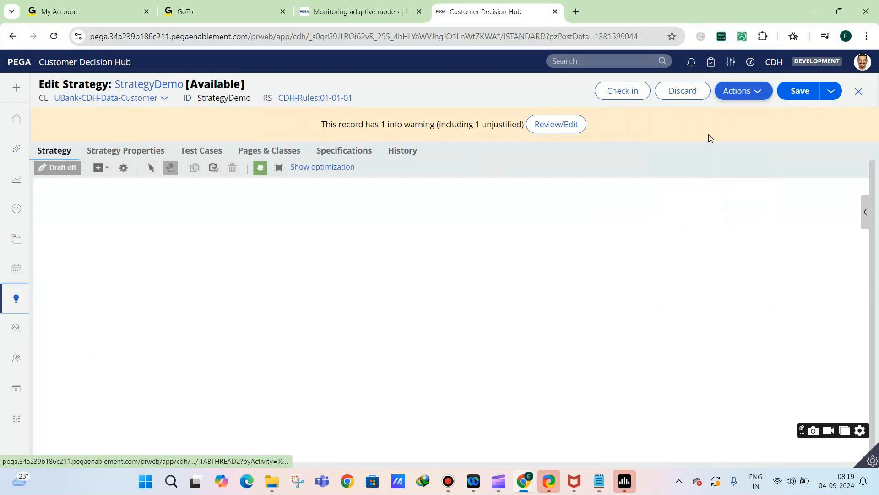
left_click(755, 91)
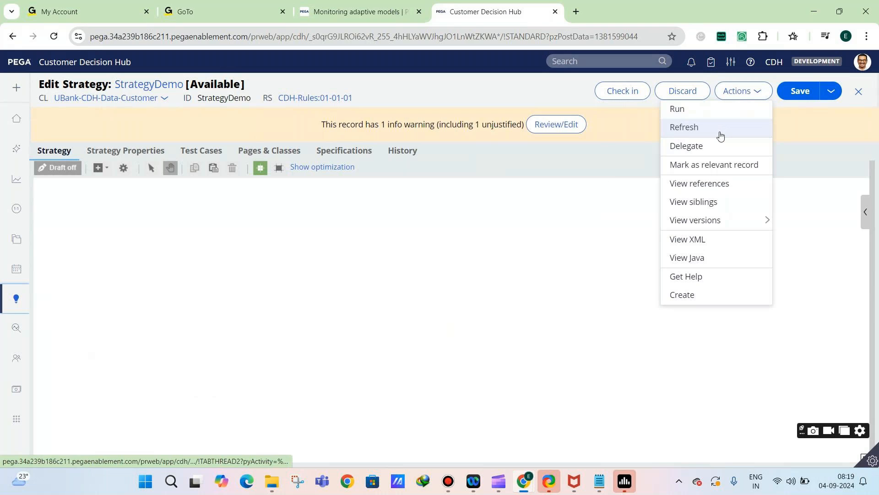
left_click(721, 134)
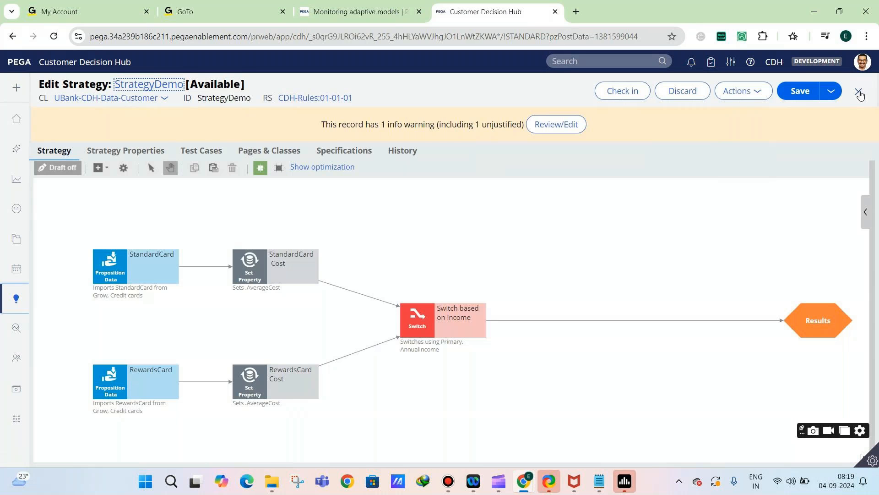
Move the Results component closer to the "Switch based on income" component on the canvas
left_click_drag(785, 304, 673, 305)
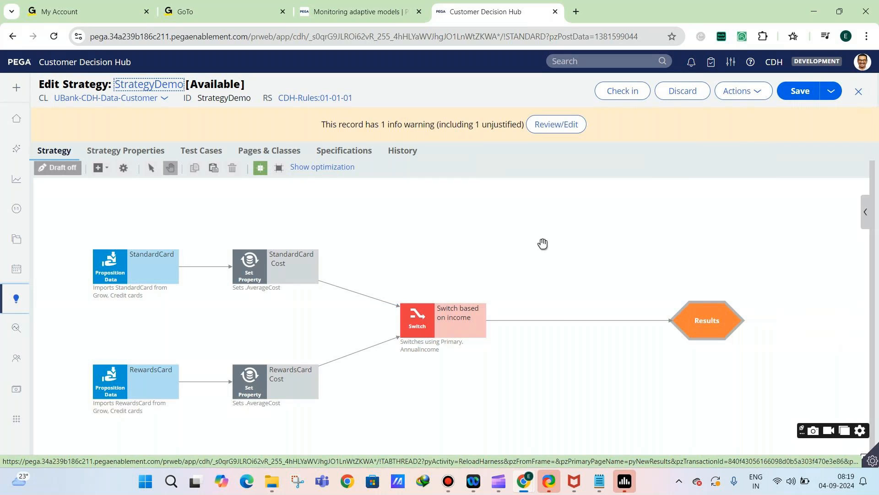
left_click_drag(710, 312, 630, 314)
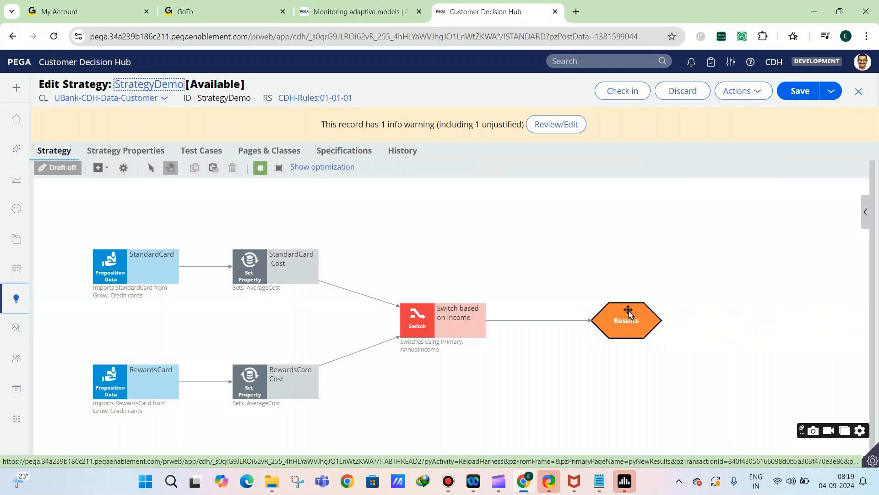
left_click(425, 315)
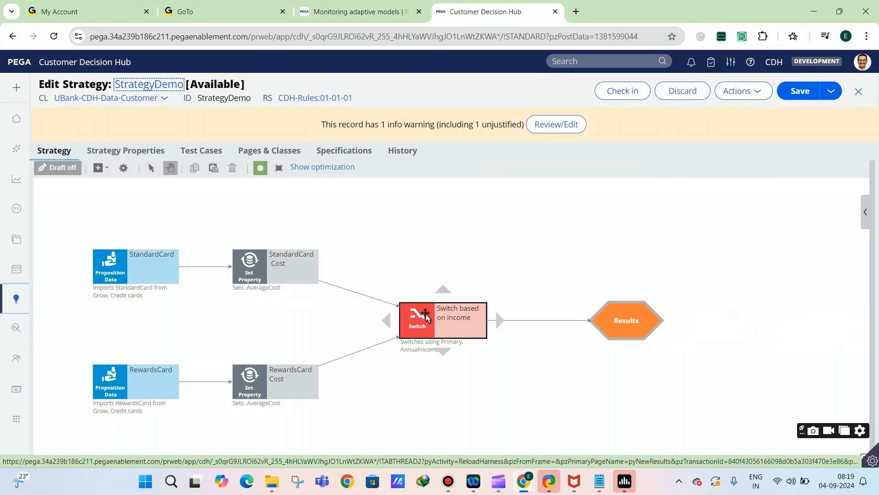
left_click(607, 324)
left_click_drag(607, 323, 583, 326)
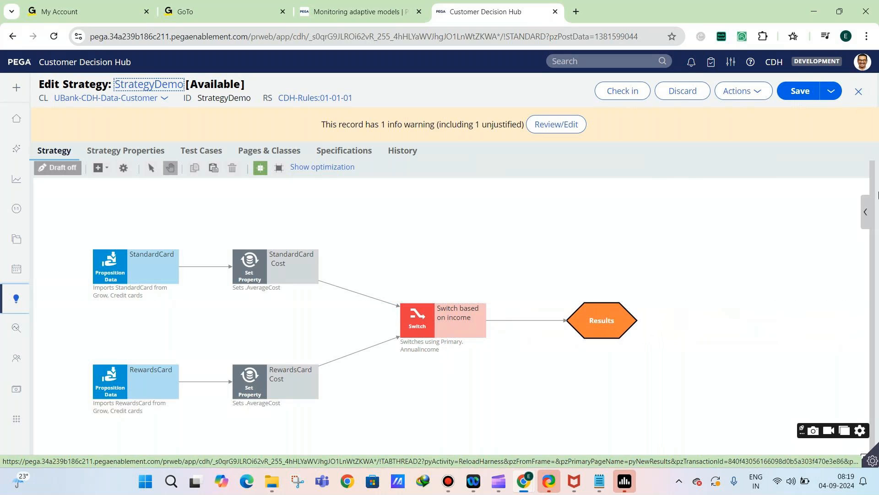
Open the single case test run settings and enter DemoCustomer as the data transform
left_click(867, 211)
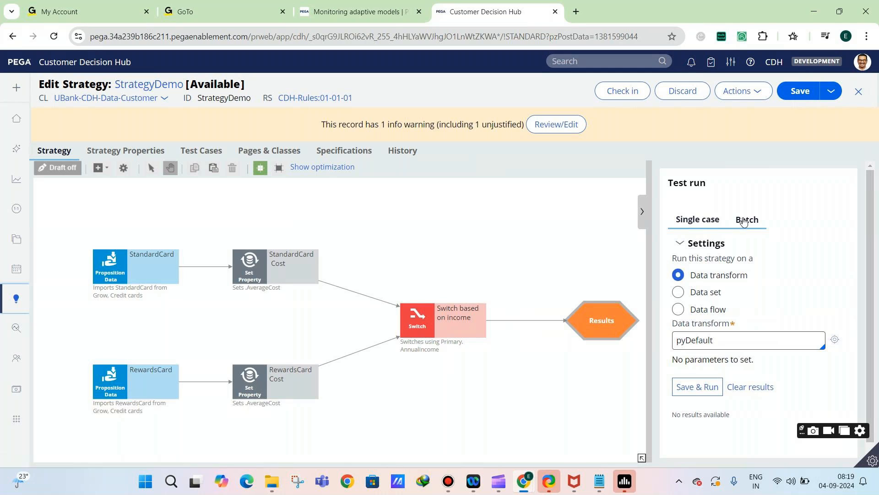
double_click(711, 340)
key("BackSpace")
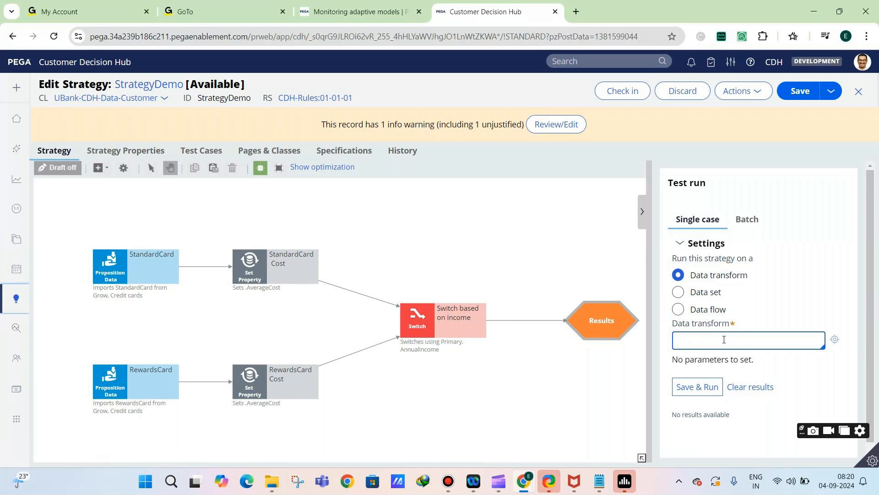
type("Te")
key("BackSpace")
key("BackSpace")
type("DemoCustomer")
Try to create the DemoCustomer data transform with UBank-CDH-Data-Customer as its Apply to class, and cancel the form
left_click(832, 340)
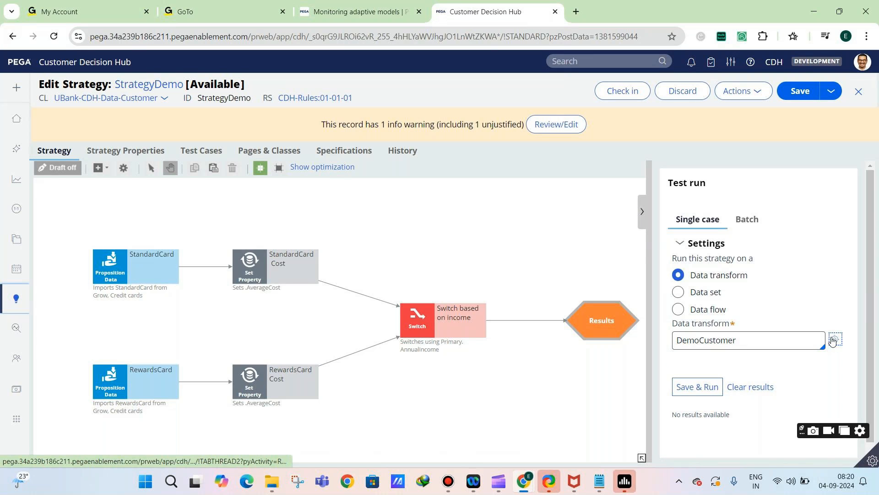
left_click(835, 343)
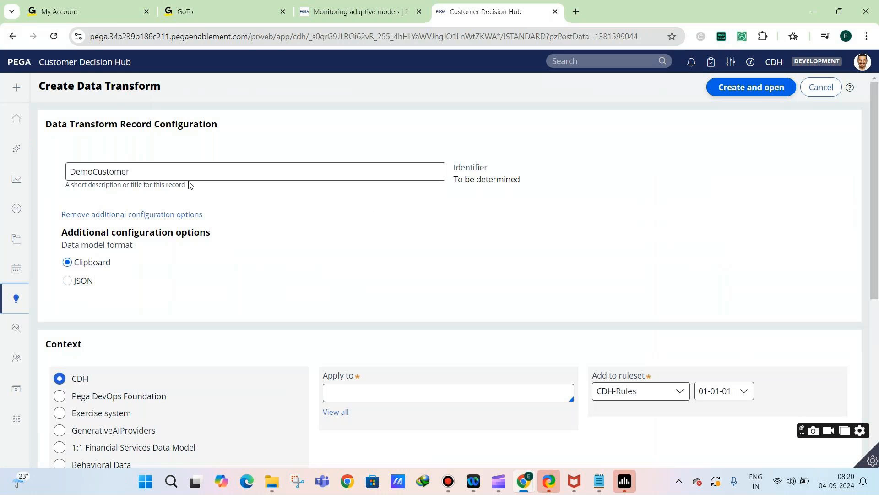
left_click(145, 216)
type("ub")
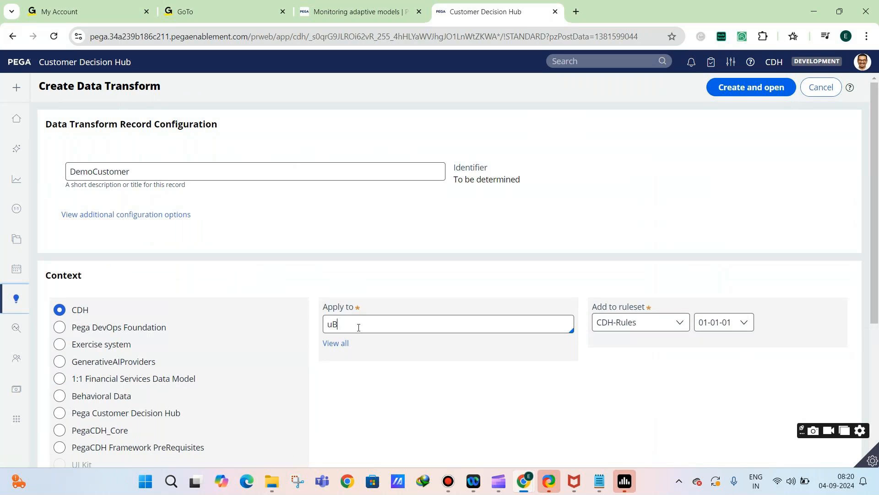
key("BackSpace")
key("BackSpace")
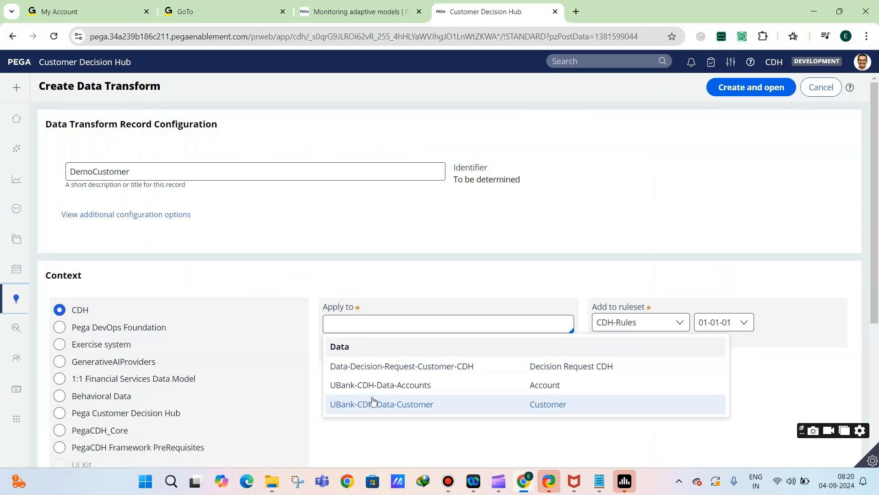
left_click(373, 404)
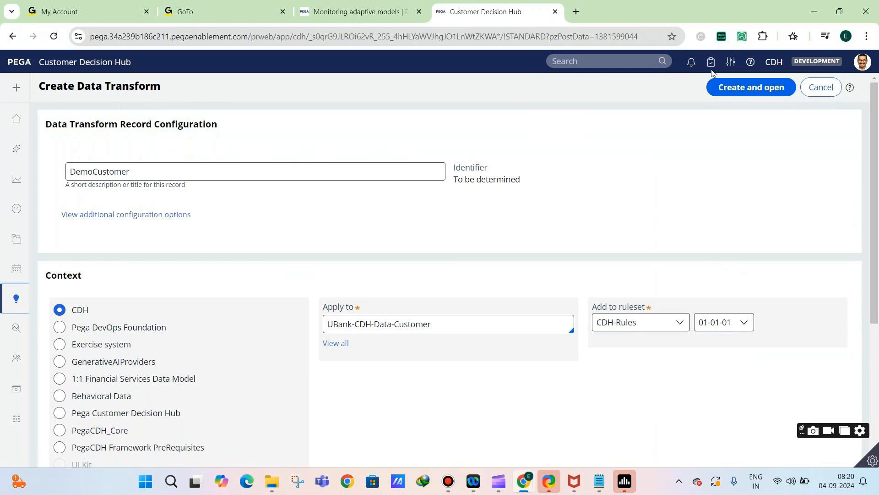
left_click(735, 85)
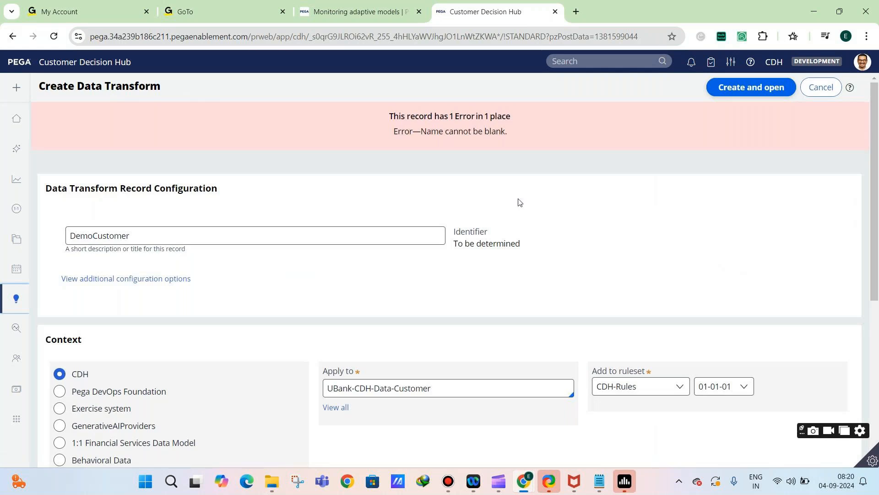
left_click(334, 237)
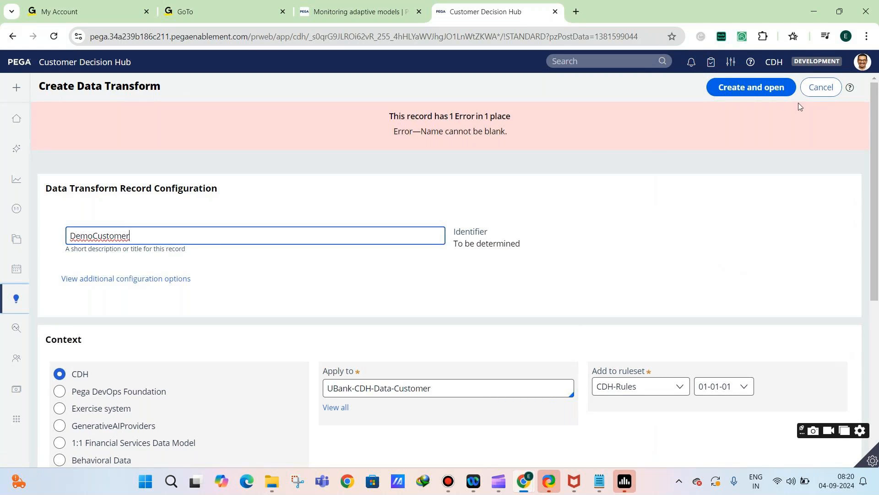
left_click(742, 89)
left_click(821, 87)
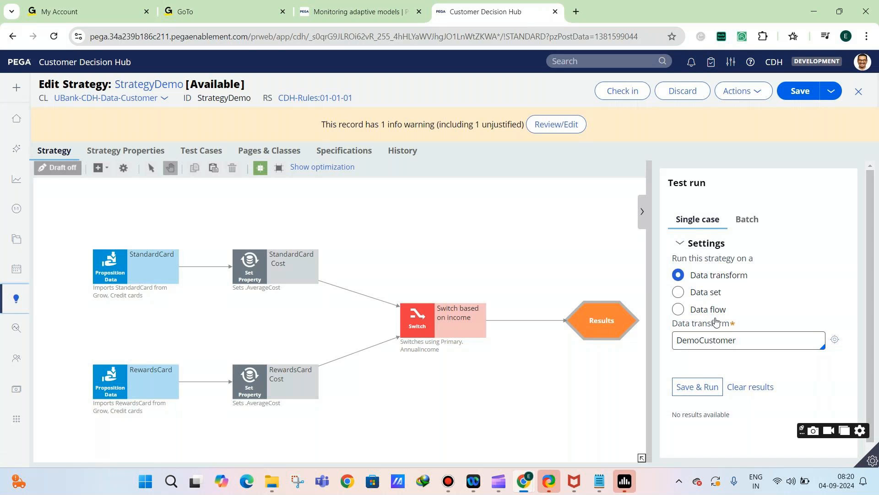
Choose ResponseDT as the test run's data transform and try to open its rule
double_click(727, 341)
key("BackSpace")
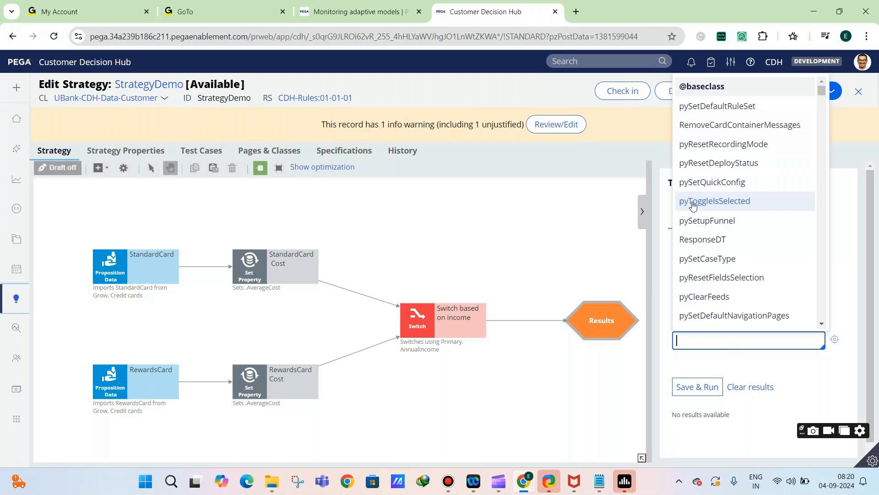
left_click(703, 239)
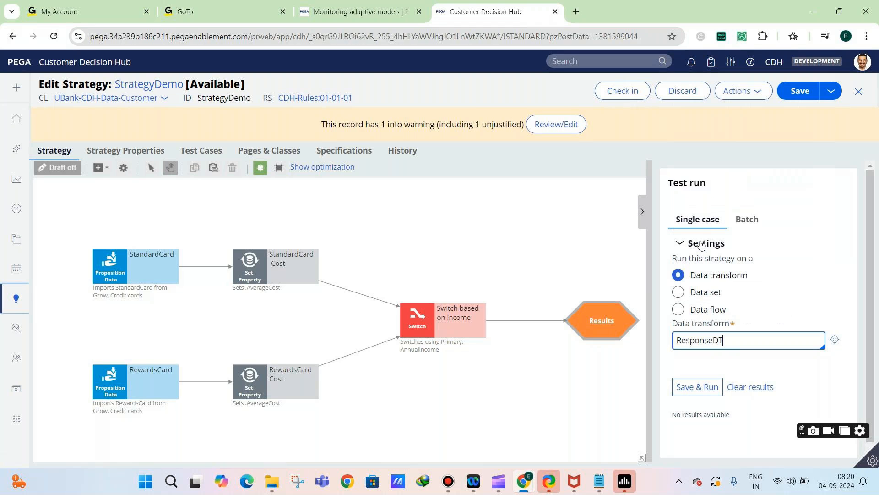
left_click(838, 344)
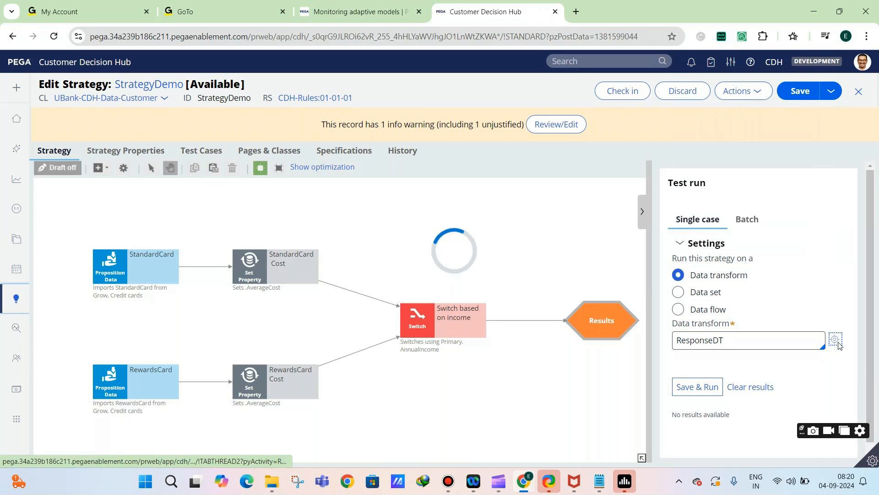
Replace the test run's data transform with pySetFieldDefaults and open its rule
double_click(804, 339)
key("BackSpace")
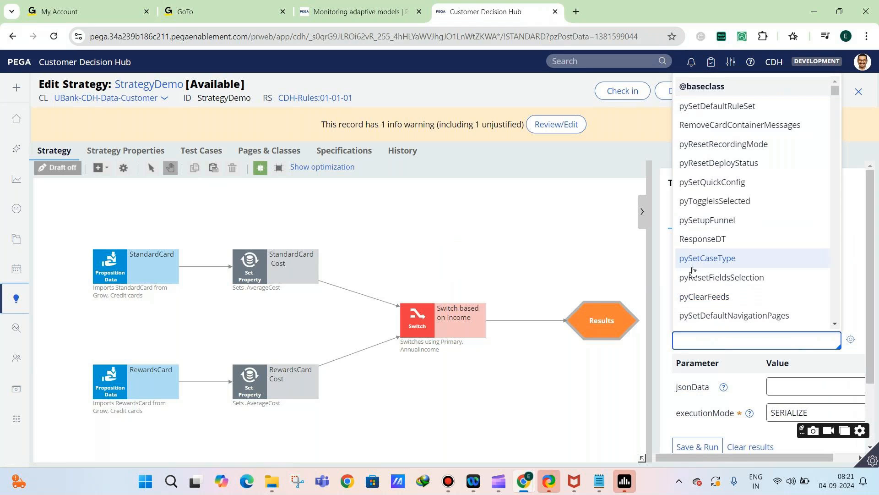
scroll(723, 236, "down", 3)
scroll(724, 236, "down", 3)
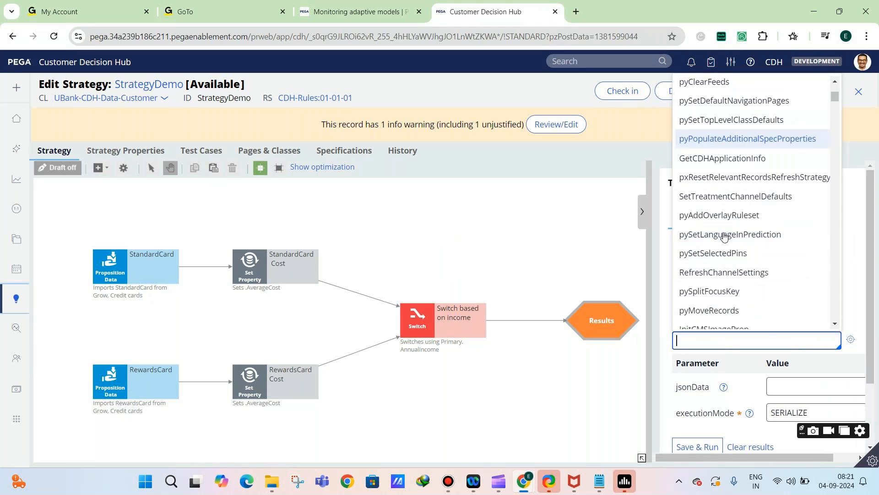
scroll(754, 271, "down", 6)
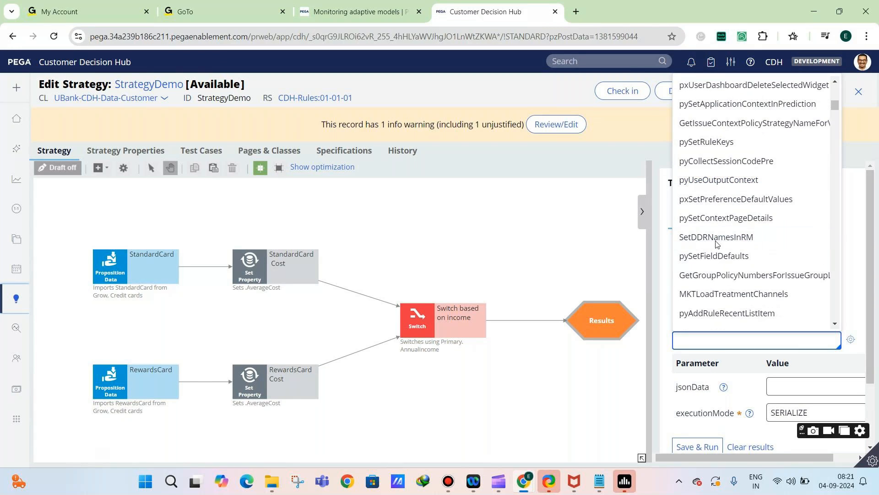
scroll(705, 266, "up", 1)
left_click(714, 280)
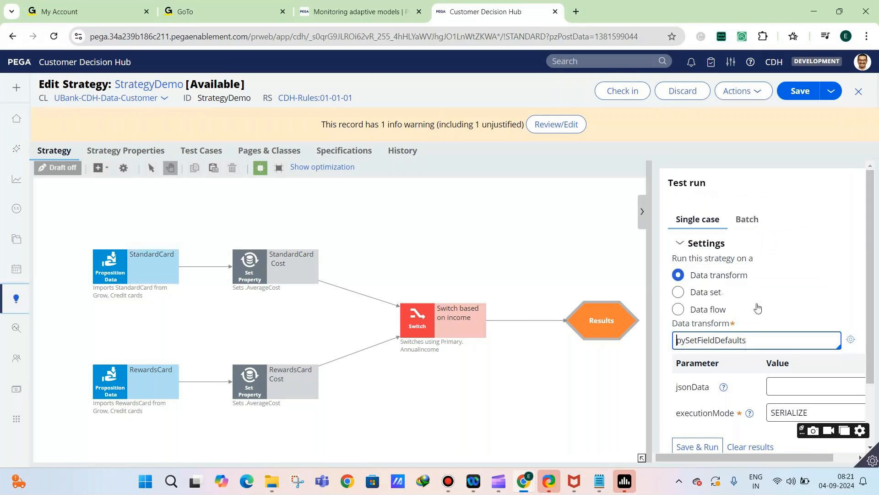
left_click(837, 339)
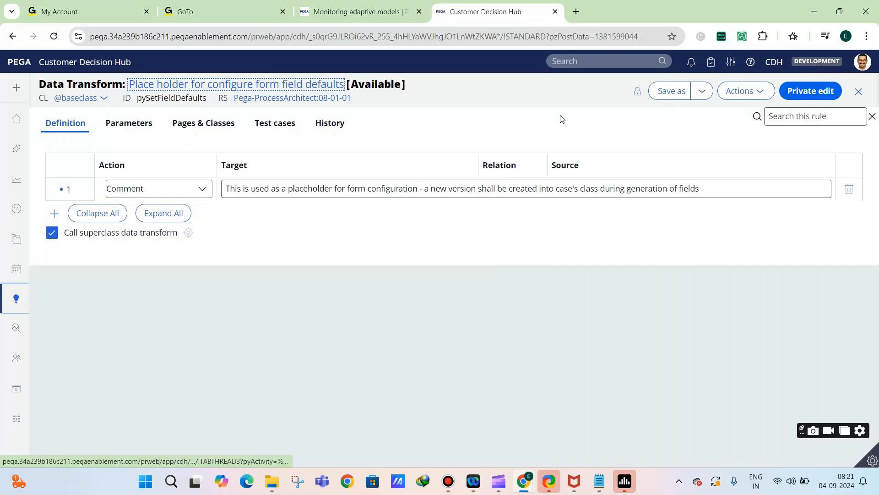
Start a private edit of pySetFieldDefaults, disable calling the superclass data transform, and change the Comment row to a Set action with an empty target
left_click(793, 87)
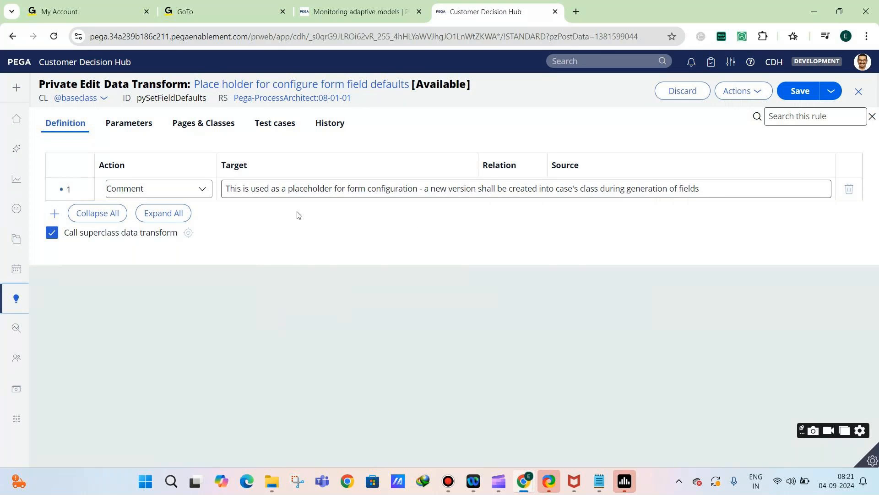
left_click(70, 233)
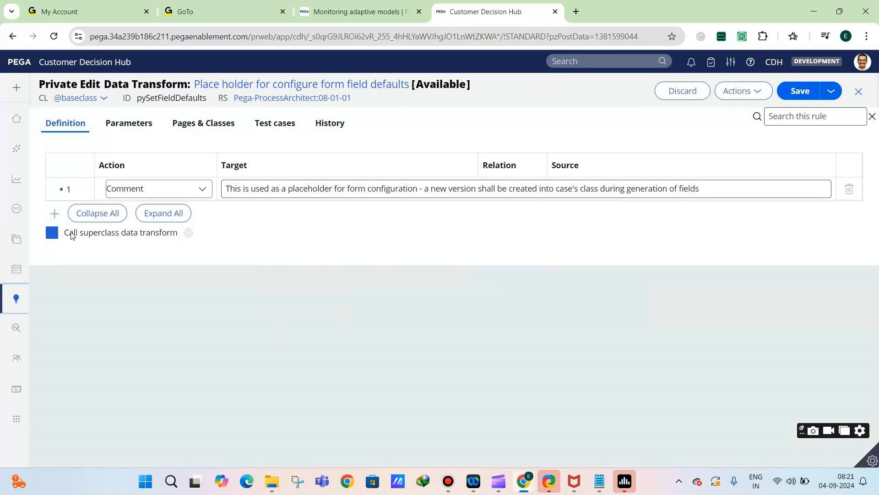
left_click(148, 188)
left_click(182, 205)
triple_click(273, 186)
key("BackSpace")
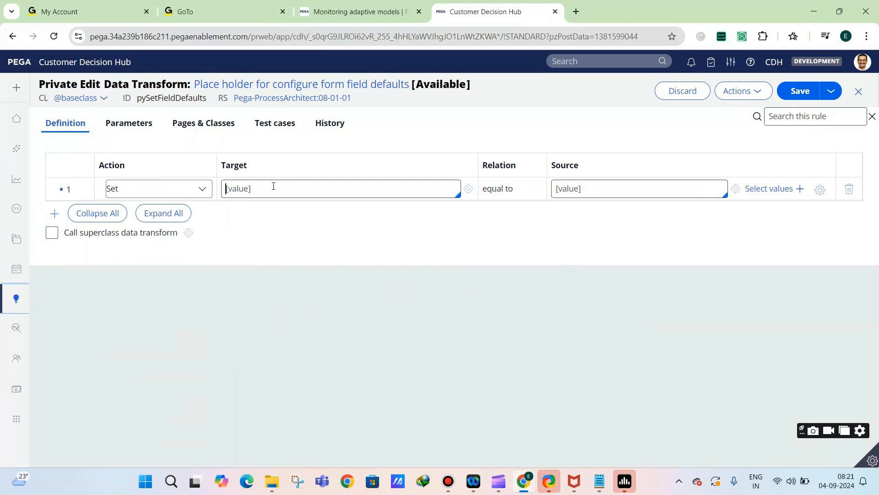
Try to look up an annual income property with ".Annua" as the Set row's target, and clear the entry
type(".Annu")
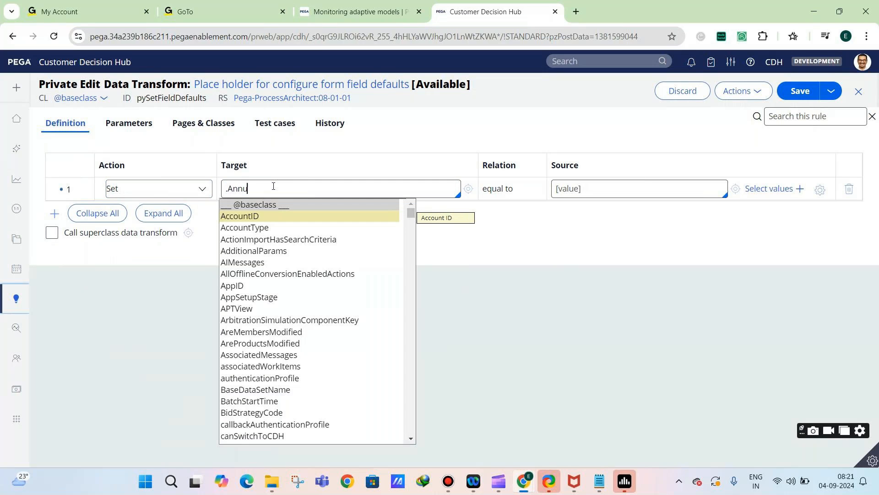
type("a")
key("BackSpace")
key("BackSpace")
key("BackSpace")
key("BackSpace")
key("BackSpace")
key("BackSpace")
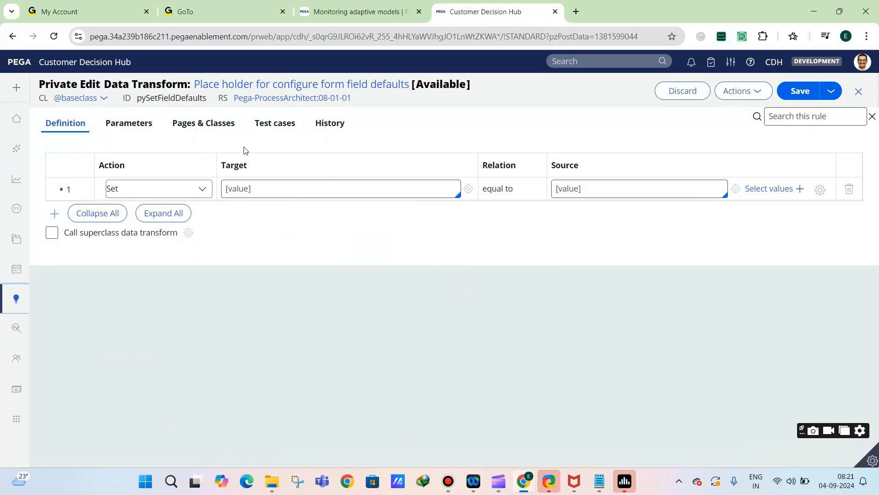
Add the page Primary with class UBank-CDH-Data-Customer to the data transform's pages and classes
left_click(203, 123)
left_click(167, 183)
type("Customer")
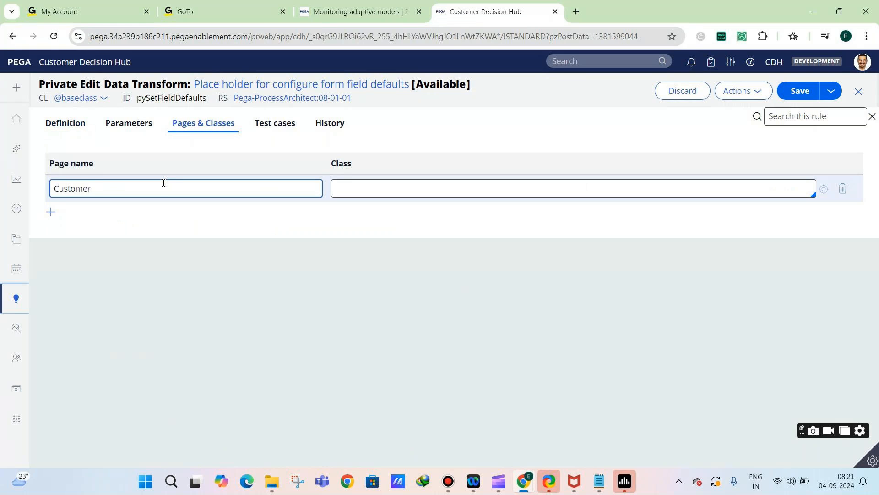
key("ctrl+a")
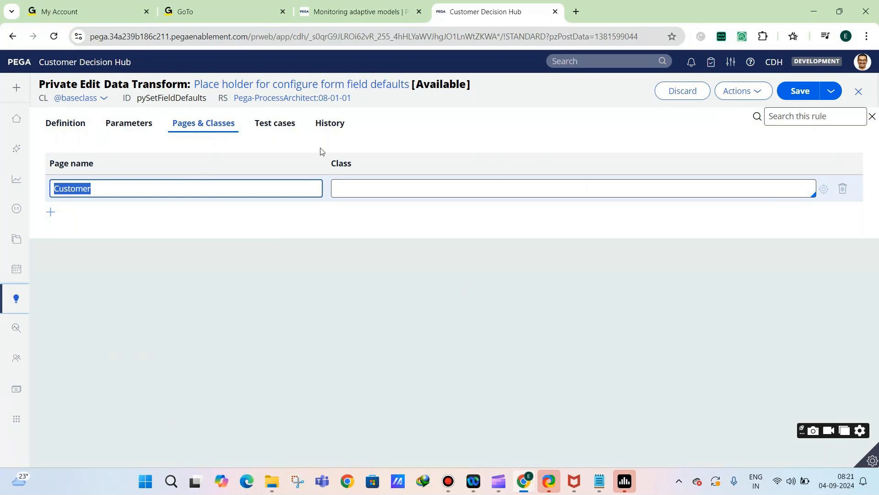
left_click(393, 184)
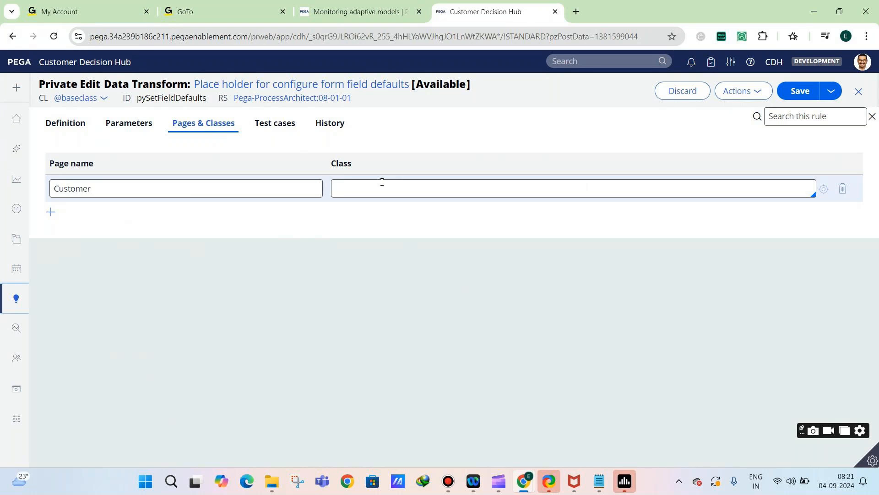
left_click(291, 186)
key("ctrl+a")
type("Prim")
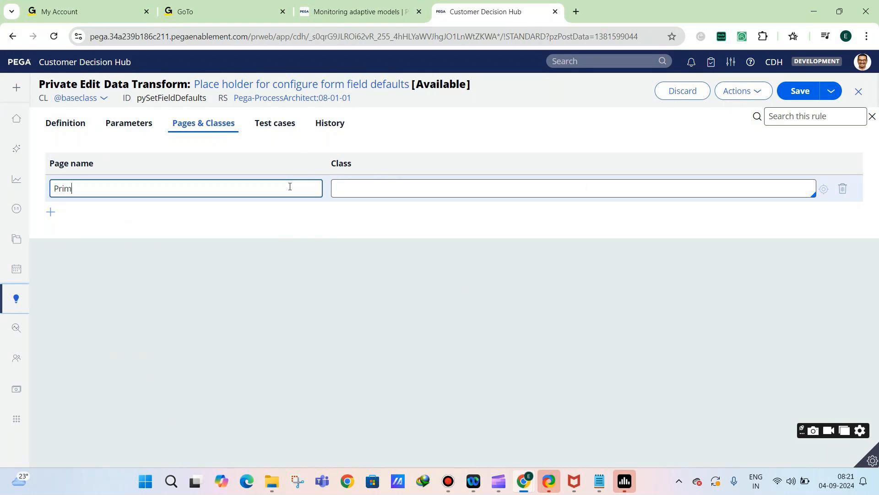
type("ary")
left_click(350, 192)
type("UBank-CD")
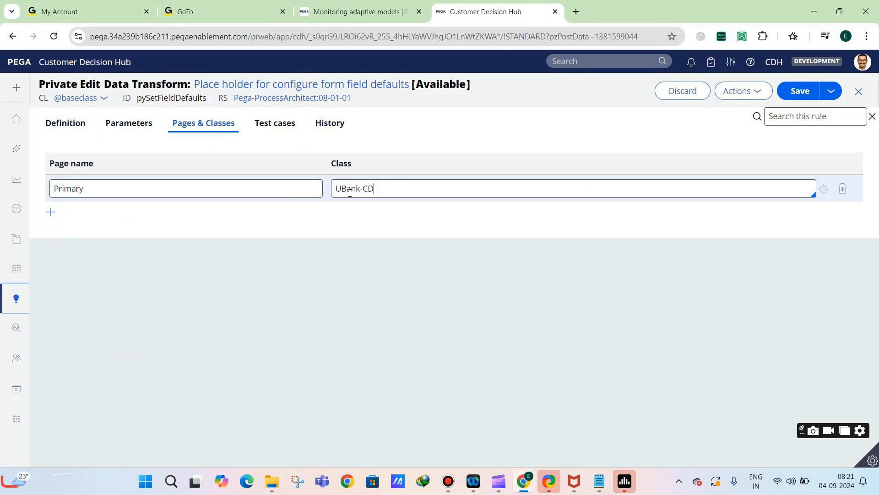
type("H-Data-Customer")
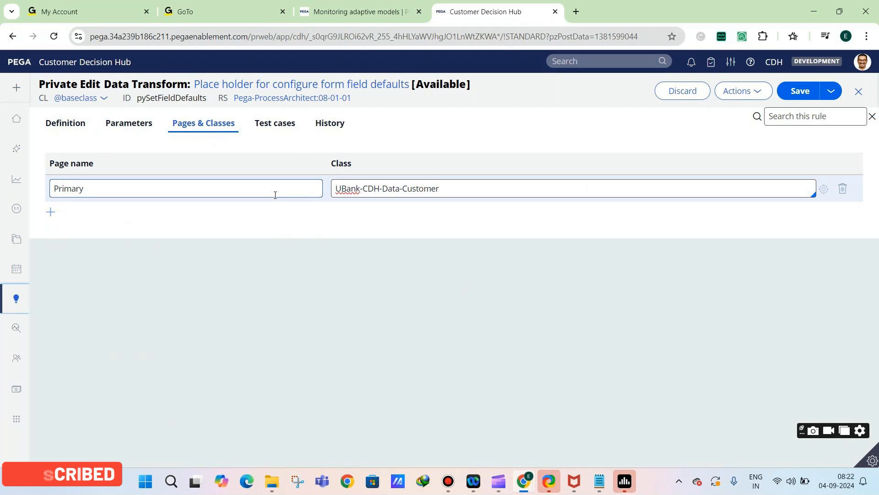
Set Primary.AnnualIncome equal to 400000 in the data transform's Set row, try to save the private edit, and close it
double_click(106, 190)
key("ctrl+c")
left_click(67, 130)
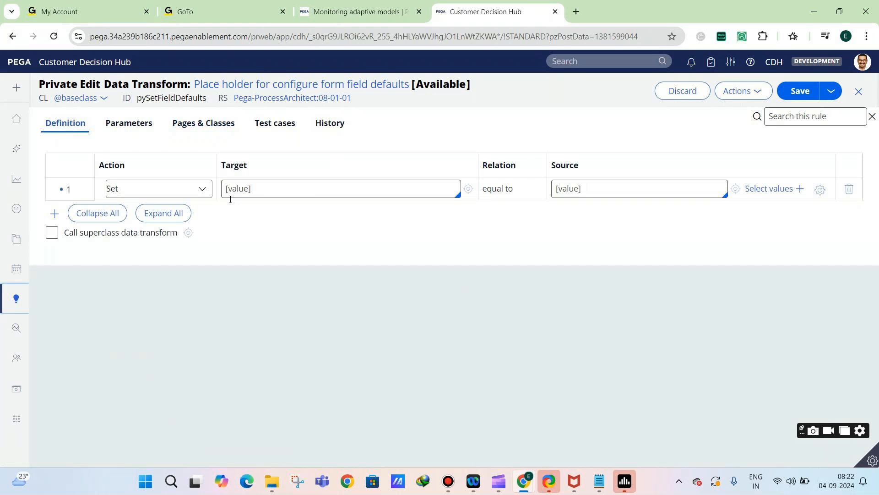
left_click(263, 189)
left_click(204, 134)
left_click(69, 126)
left_click(255, 189)
key("ctrl+v")
type(".Annual")
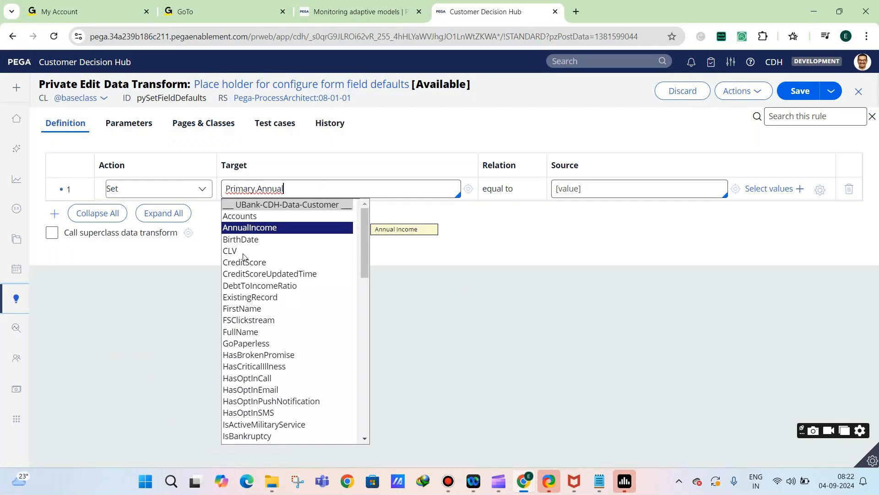
left_click(265, 229)
type("400000")
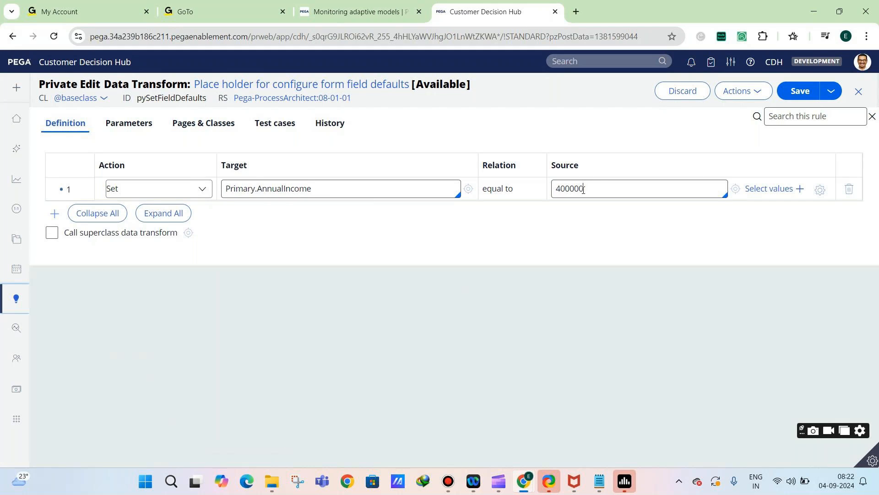
left_click(804, 92)
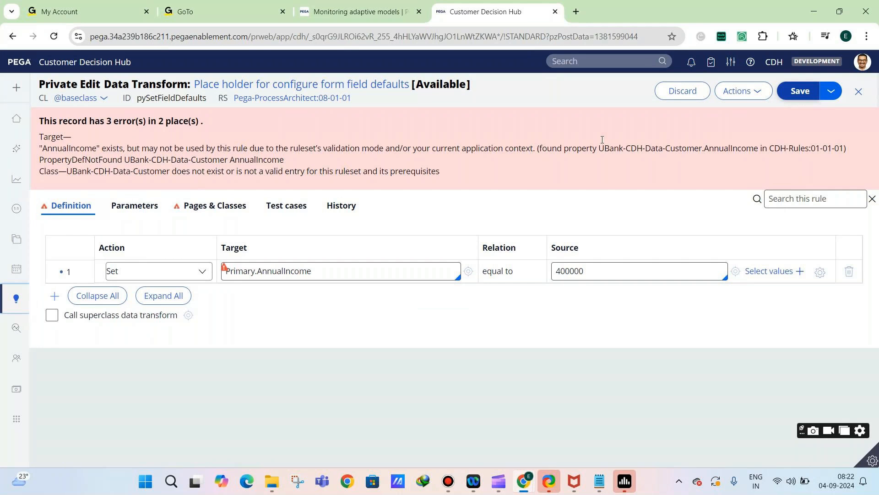
left_click(859, 92)
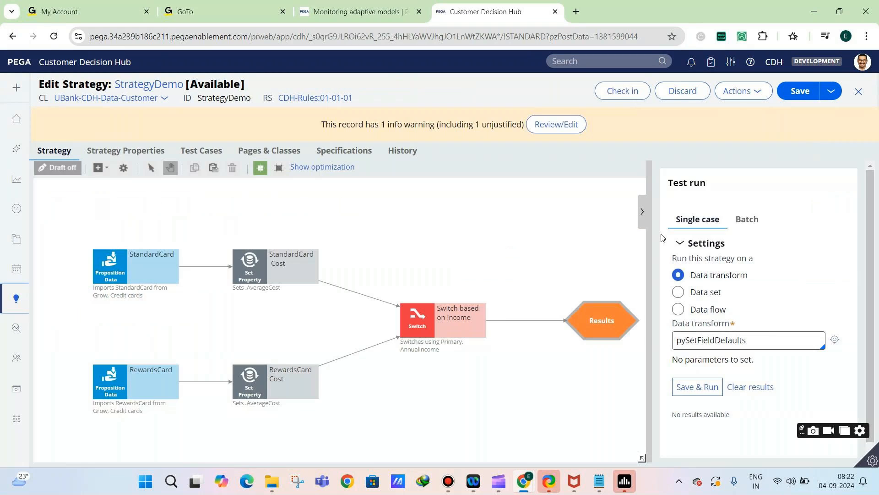
Save StrategyDemo and open the test run's pySetFieldDefaults data transform for saving as a new record
left_click(799, 91)
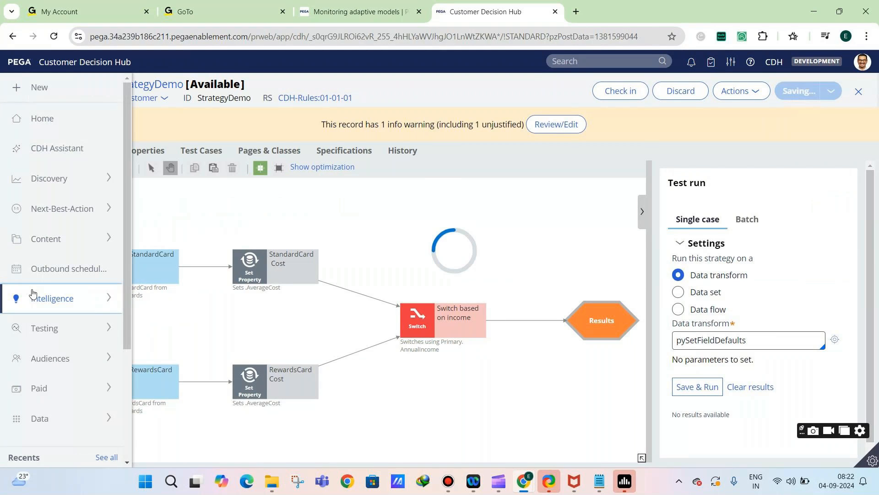
left_click(34, 295)
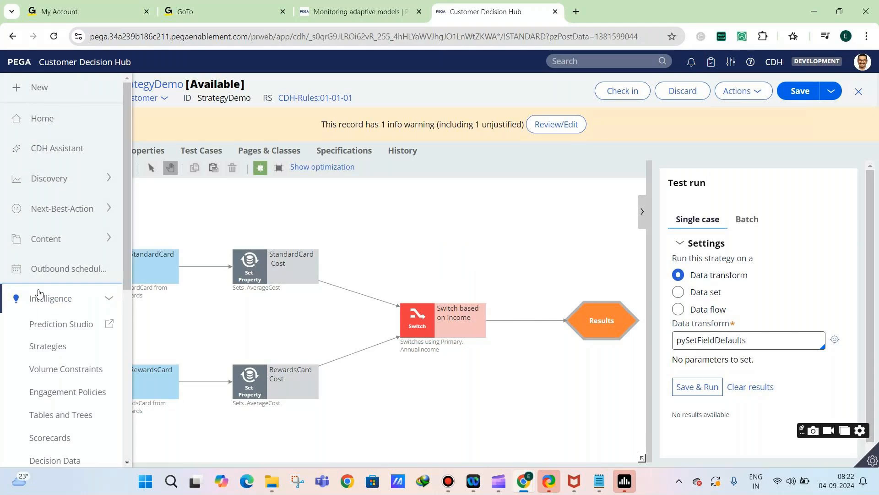
left_click(835, 341)
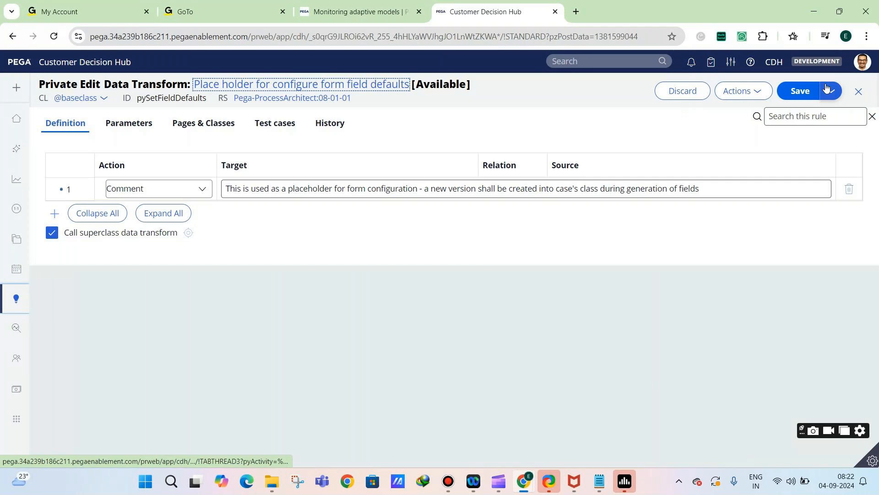
left_click(828, 89)
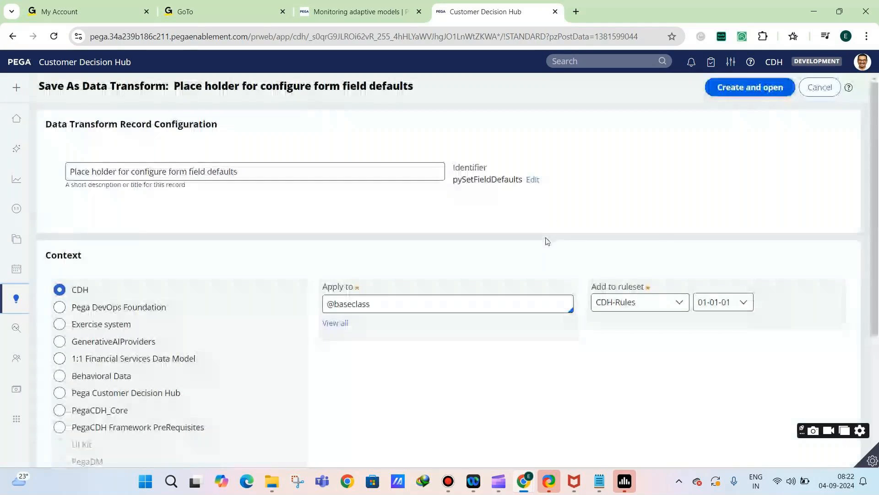
Apply the data transform copy to the class UBank-CDH-Data-Customer
triple_click(357, 302)
type("uB")
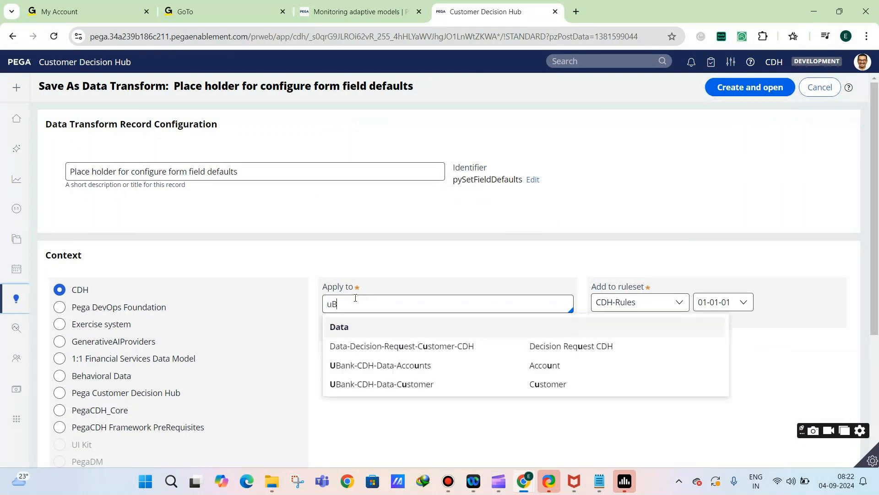
left_click(348, 374)
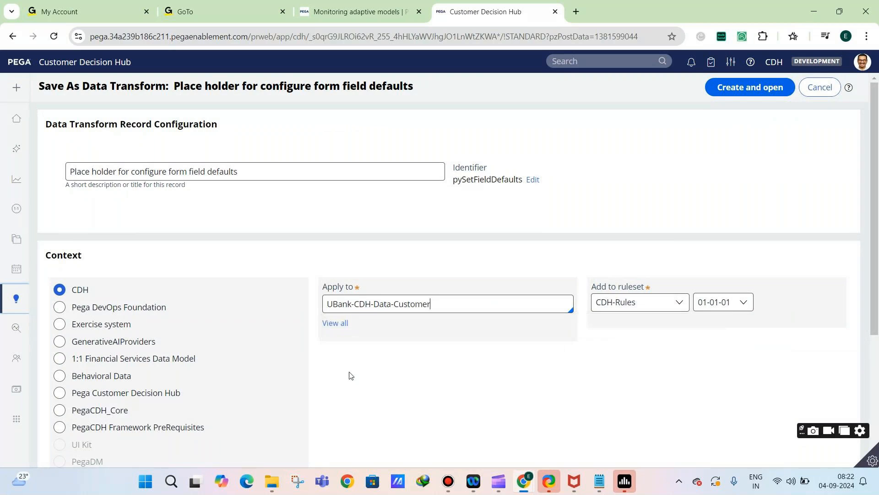
Clear the short description of the data transform copy
triple_click(273, 165)
left_click(272, 162)
left_click(277, 171)
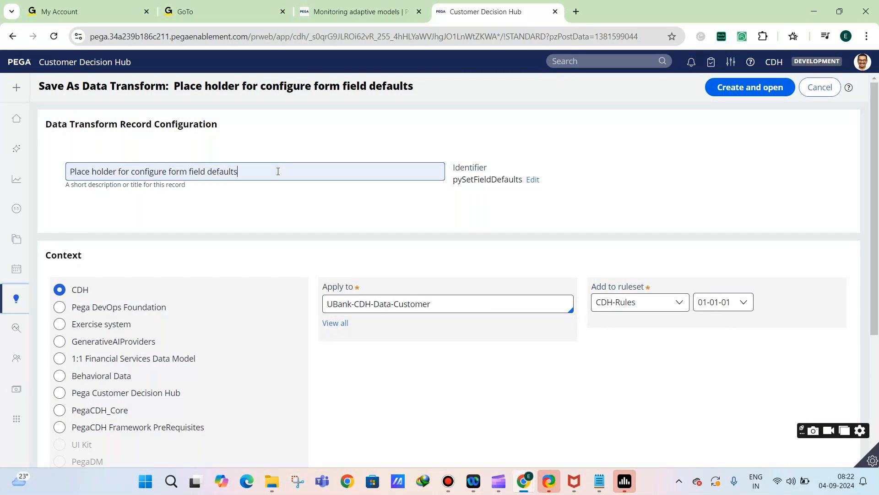
triple_click(277, 171)
key("BackSpace")
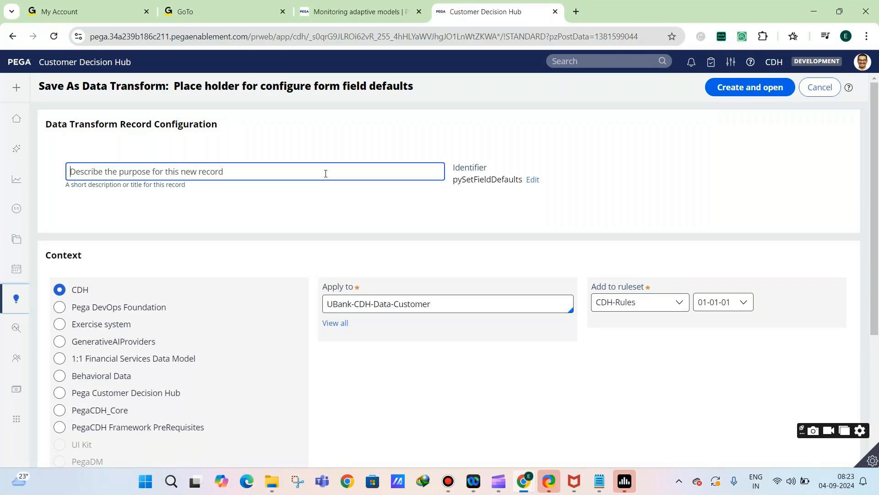
Name the data transform copy DemoCustomer, and create and open it
type("DemoCustomer")
key("ctrl+a")
left_click(361, 194)
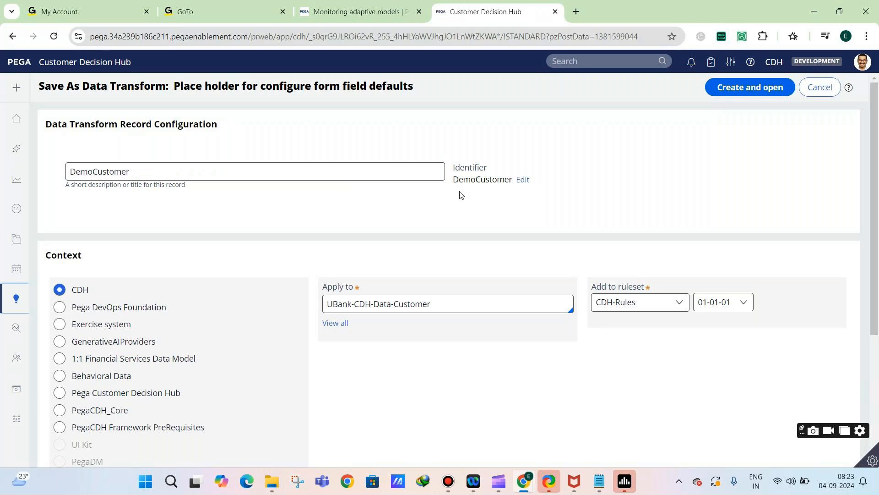
left_click(740, 92)
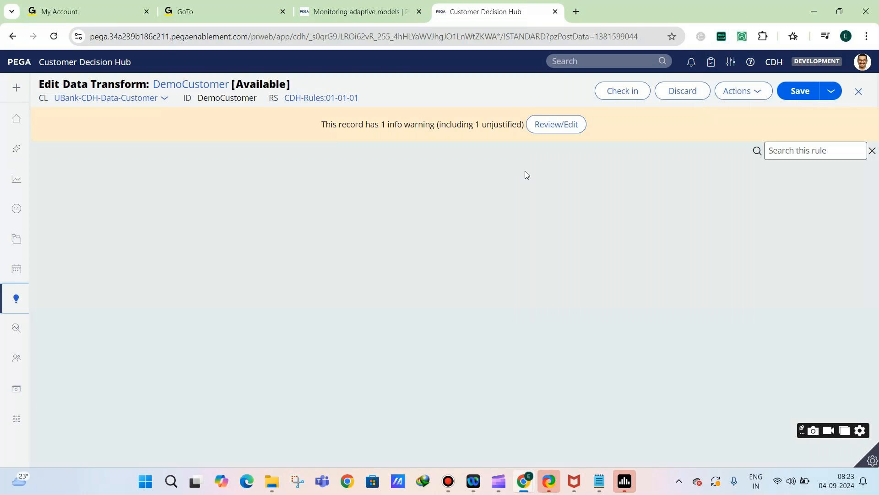
Replace the placeholder comment in DemoCustomer's first row with a Set of .AnnualIncome equal to 400000, save the data transform and close it
left_click(98, 270)
left_click(137, 223)
left_click(117, 240)
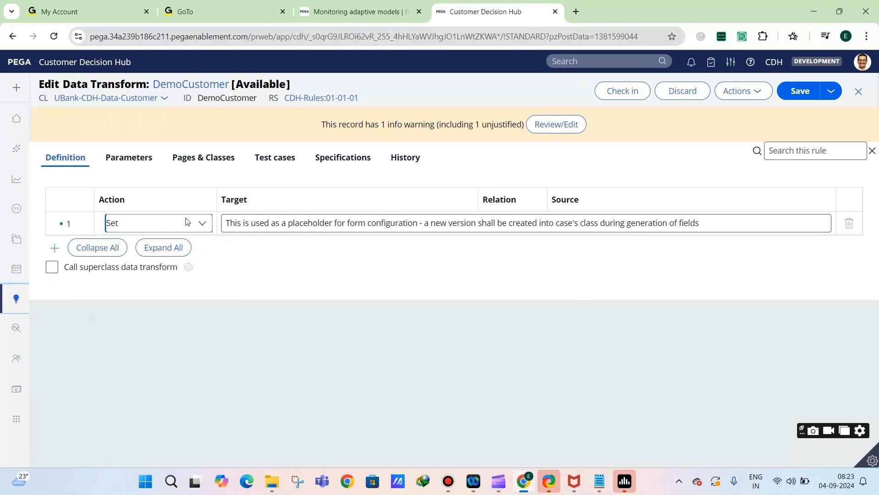
double_click(257, 223)
key("ctrl+a")
key("BackSpace")
type(".")
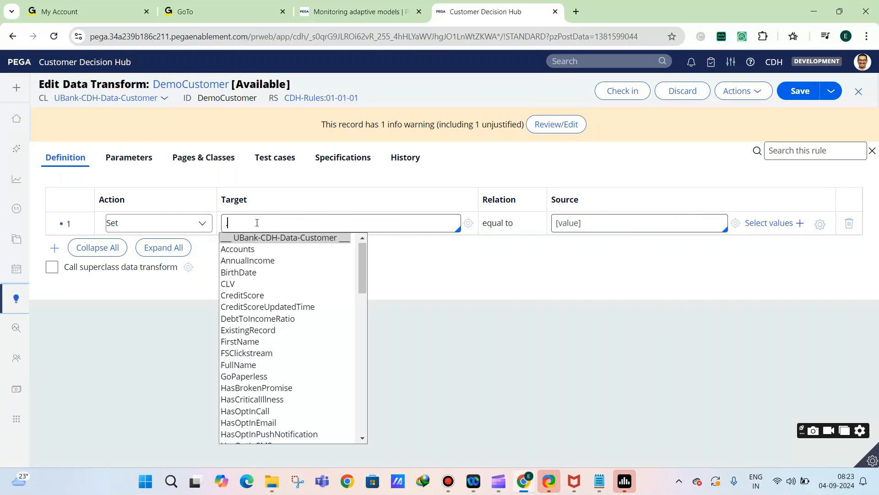
left_click(251, 261)
left_click(617, 228)
type("400000")
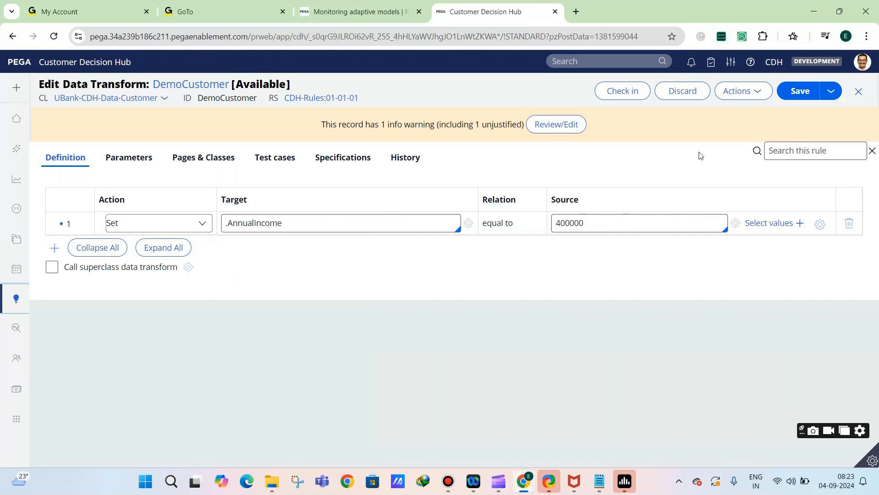
left_click(788, 90)
left_click(790, 94)
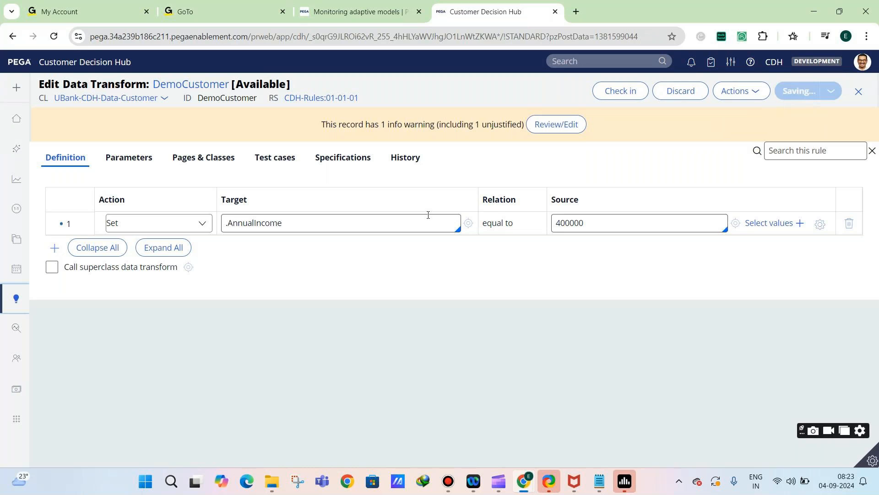
left_click(859, 91)
left_click(858, 91)
Set the StrategyDemo test run's data transform to DemoCustomer, try to save and run it, and check the data transform's record
left_click(726, 342)
key("ctrl+a")
key("BackSpace")
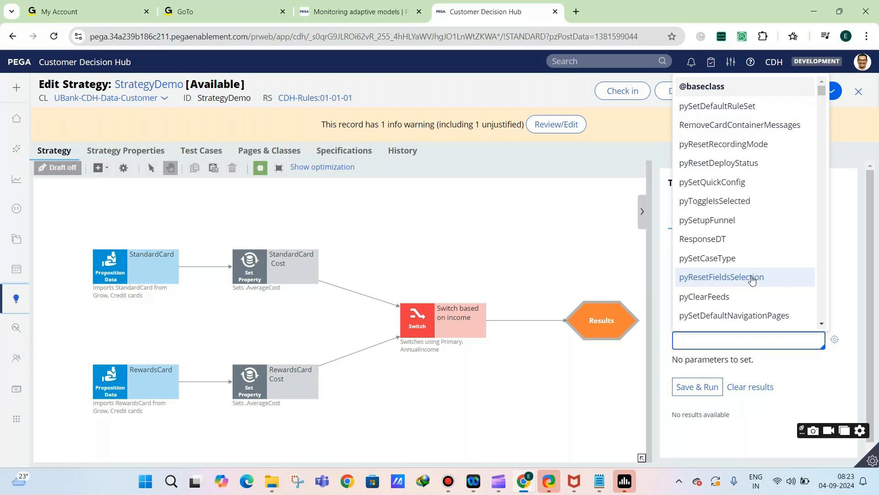
type("DemoCustomer")
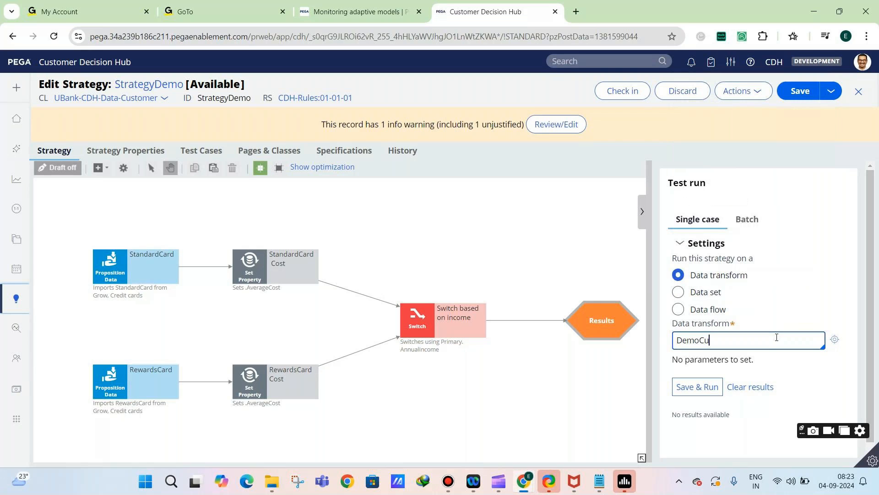
left_click(800, 90)
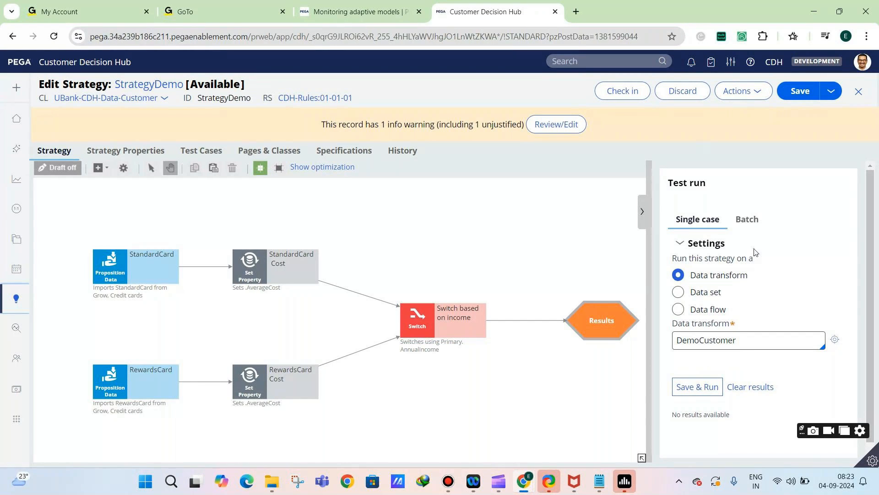
left_click(698, 386)
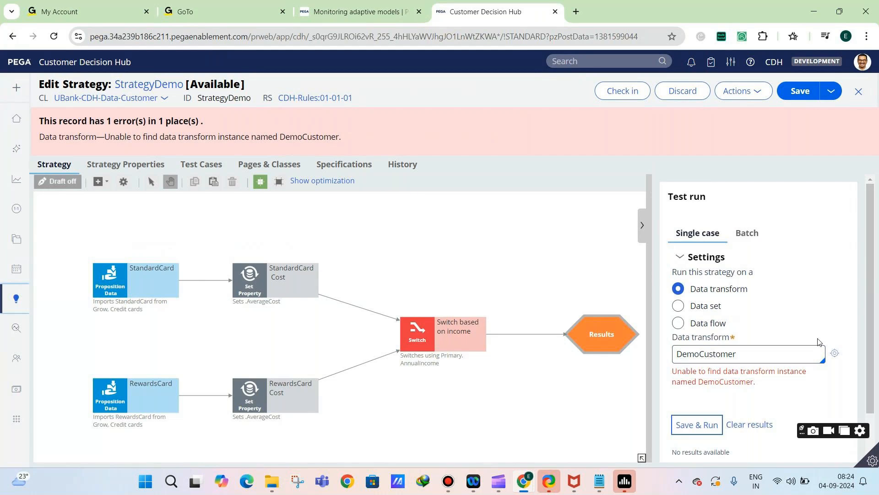
left_click(835, 355)
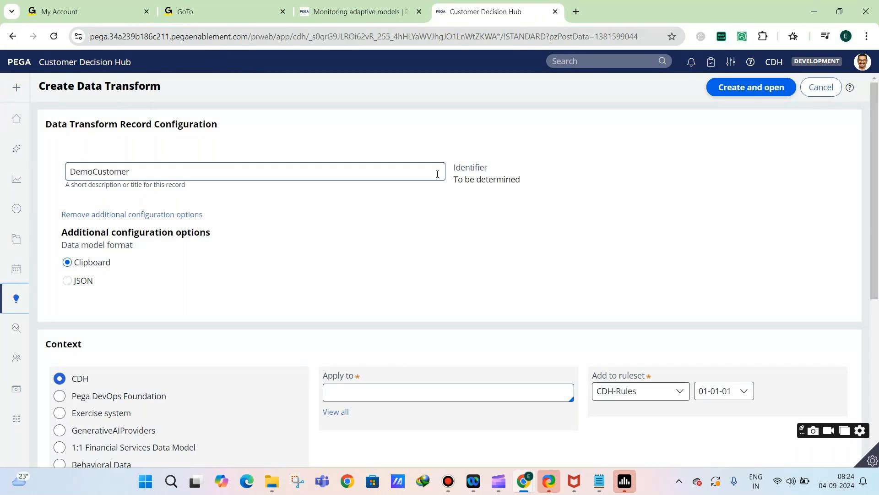
left_click(797, 93)
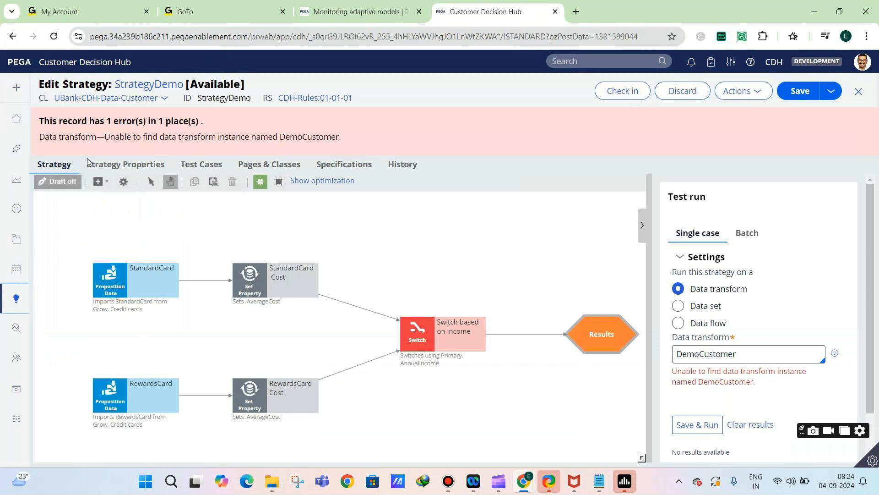
Switch from Customer Decision Hub to Prediction Studio
mouse_move(33, 301)
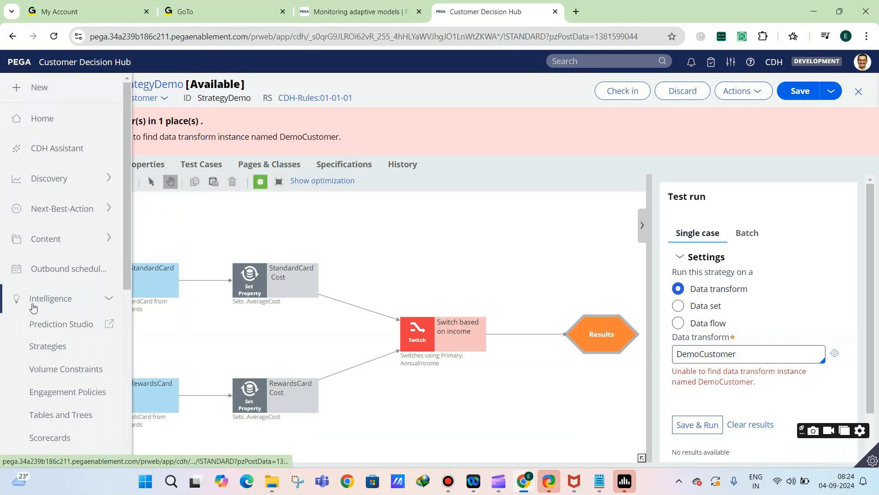
left_click(48, 346)
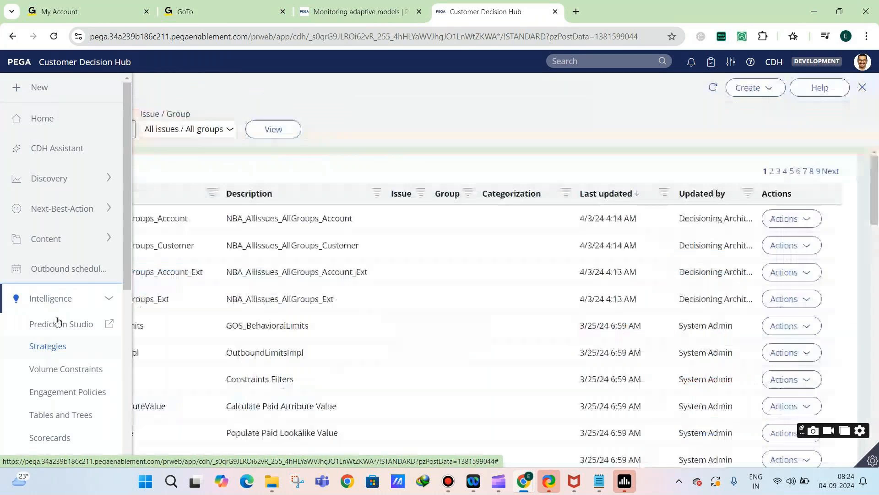
left_click(17, 296)
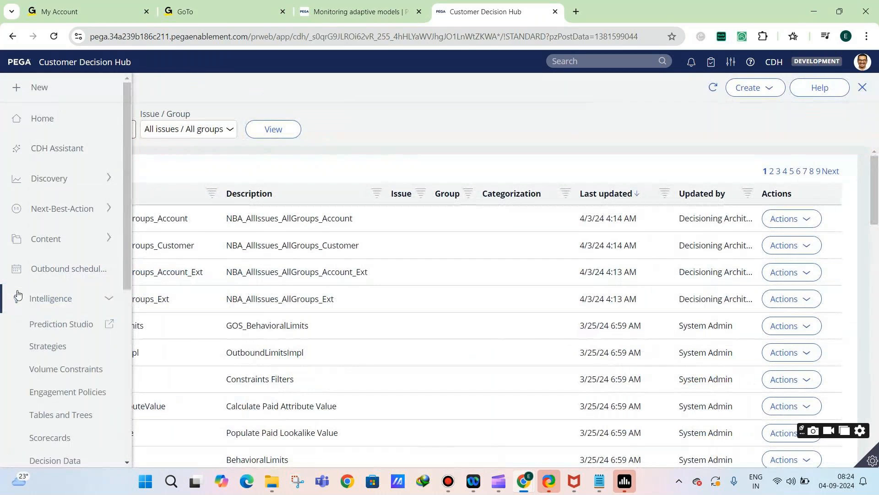
left_click(36, 331)
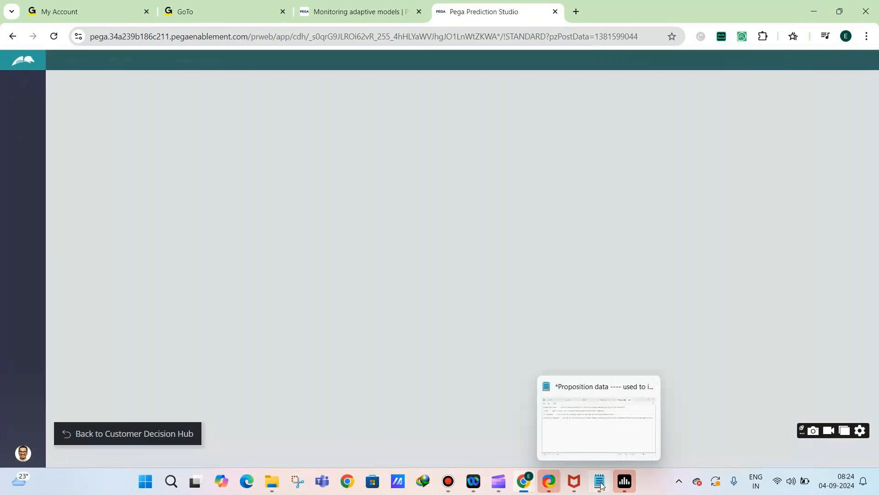
Add the line "PERSONA --- data transform with hardcoded customer data used for testing purpose" below the Prioritize component note in Notepad
left_click(599, 481)
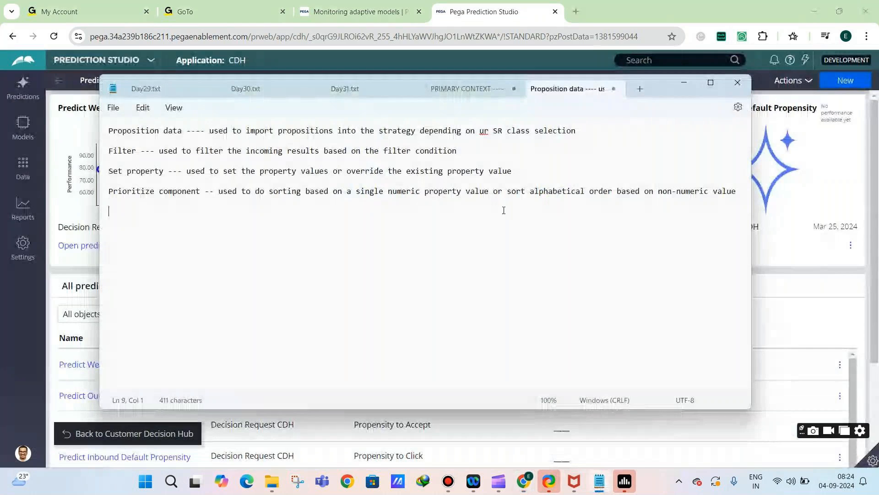
key("Return")
key("Return")
type("PERSONA ")
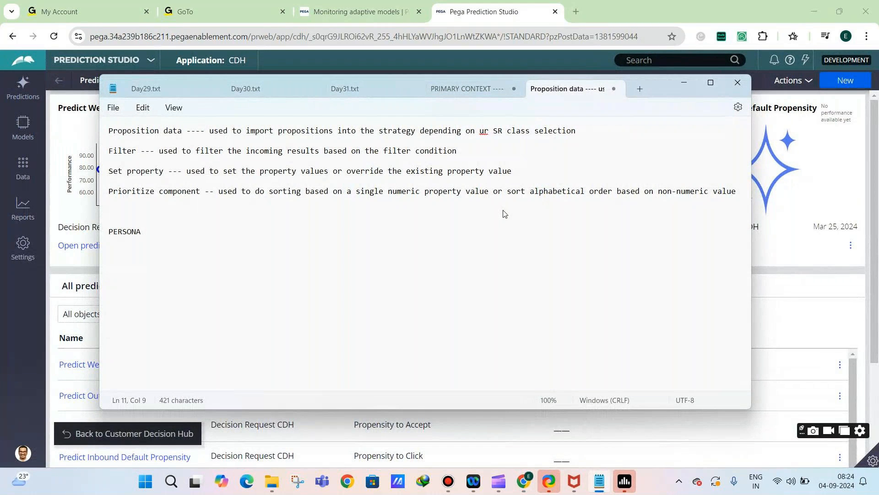
type("--- data transform w")
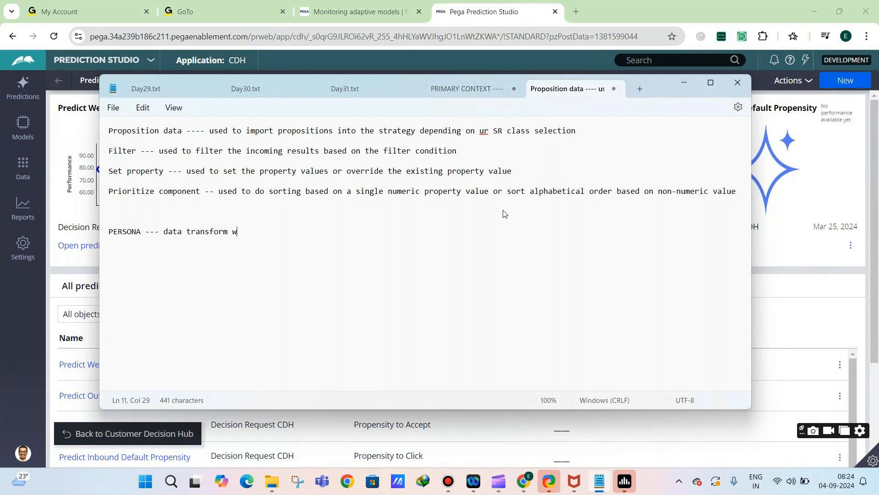
type("ith hardcoded c")
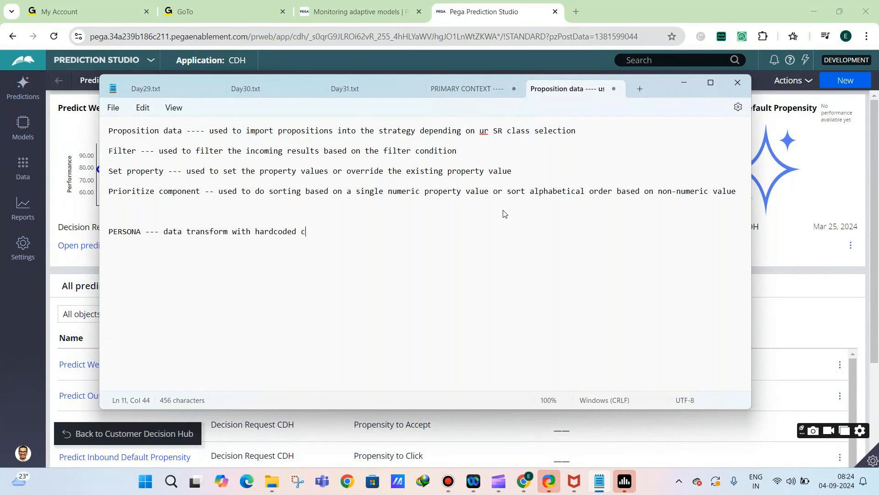
type("ustomer data used for unit te")
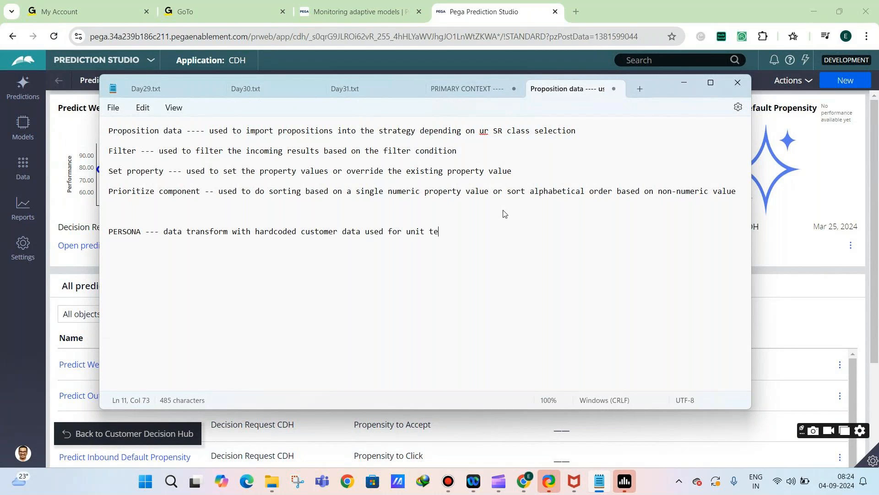
type("sting purpose")
key("BackSpace")
key("BackSpace")
key("BackSpace")
key("BackSpace")
key("BackSpace")
key("BackSpace")
key("BackSpace")
key("BackSpace")
key("BackSpace")
key("BackSpace")
key("BackSpace")
key("BackSpace")
key("BackSpace")
key("BackSpace")
key("BackSpace")
key("BackSpace")
key("BackSpace")
key("BackSpace")
key("BackSpace")
key("BackSpace")
type("testing purpose")
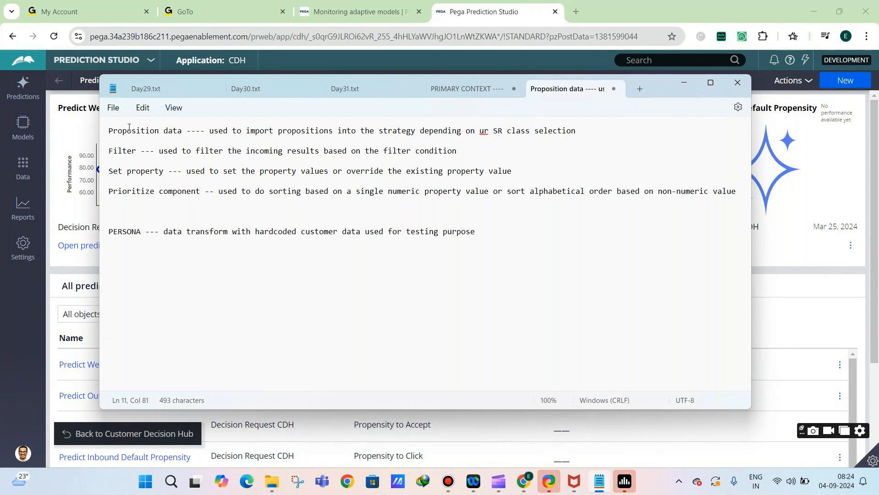
Switch to Dev Studio and open the StrategyDemo strategy from the Decision records
left_click(84, 63)
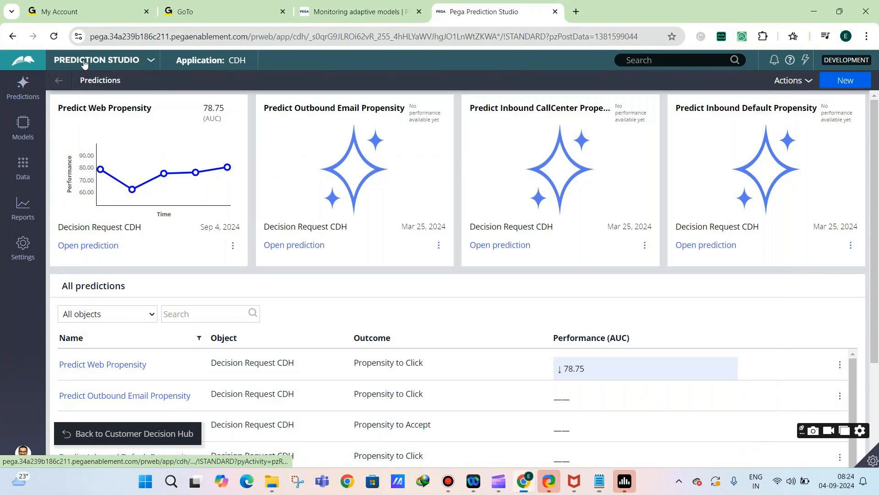
left_click(79, 100)
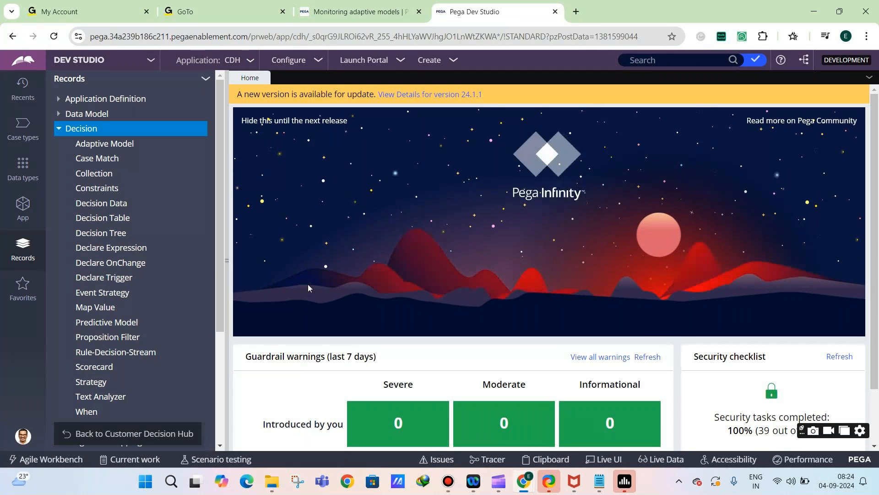
scroll(85, 310, "down", 1)
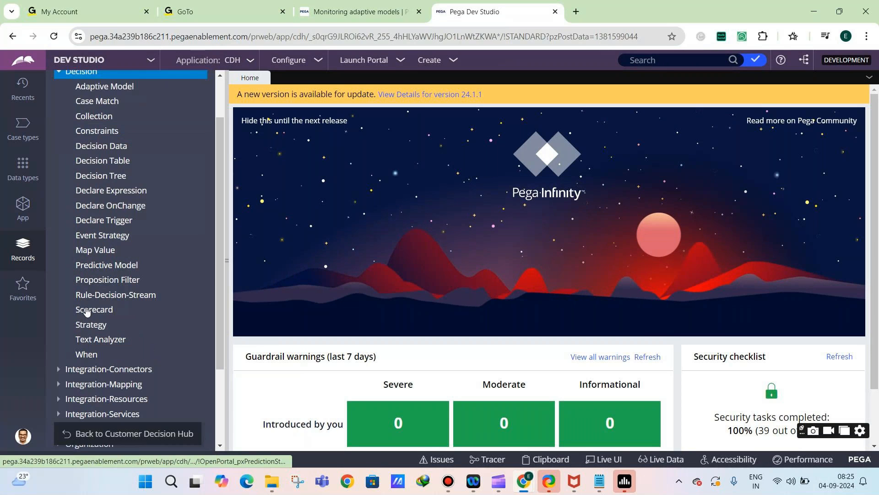
left_click(92, 324)
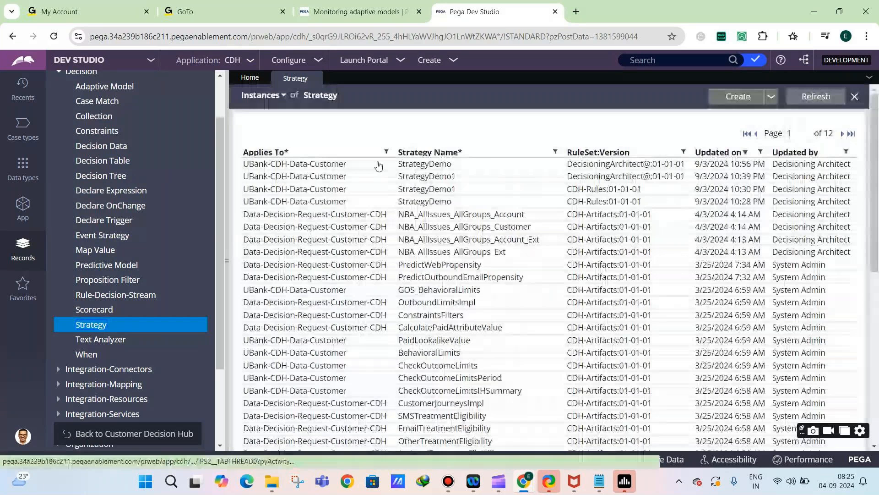
left_click(372, 175)
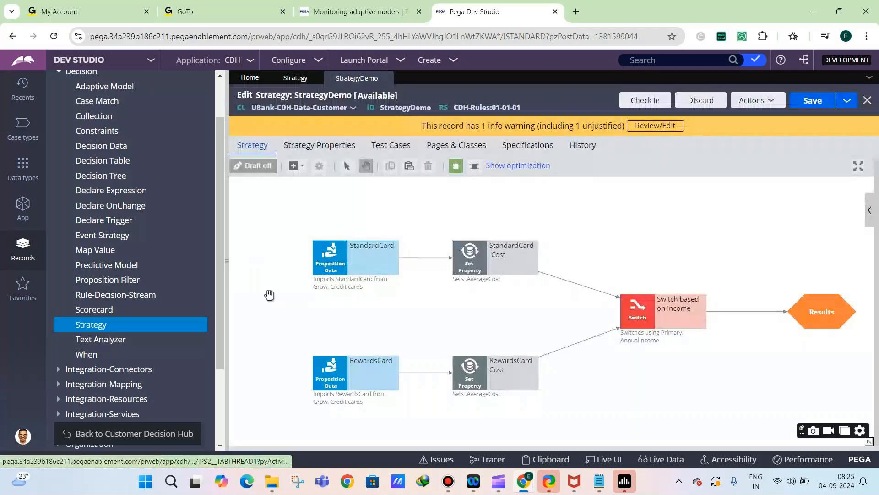
Show StrategyDemo's test run settings and try to save and run the strategy on the DemoCustomer data transform
left_click(227, 287)
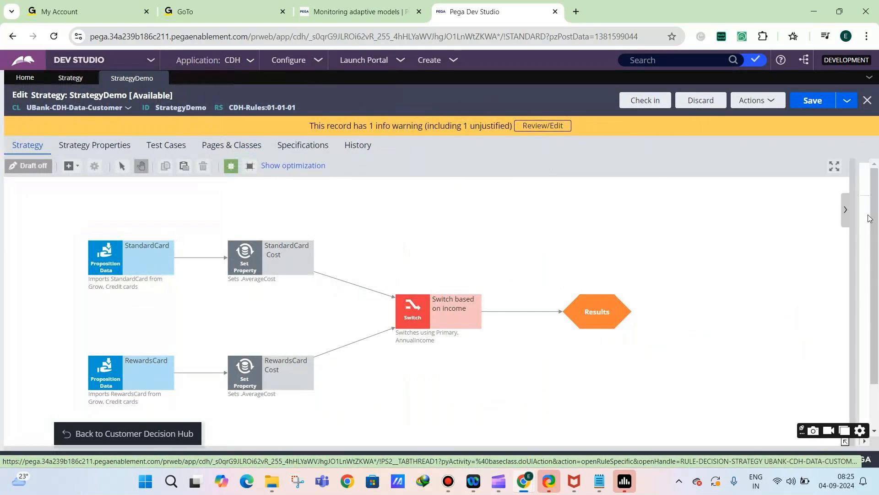
left_click(868, 213)
left_click(700, 342)
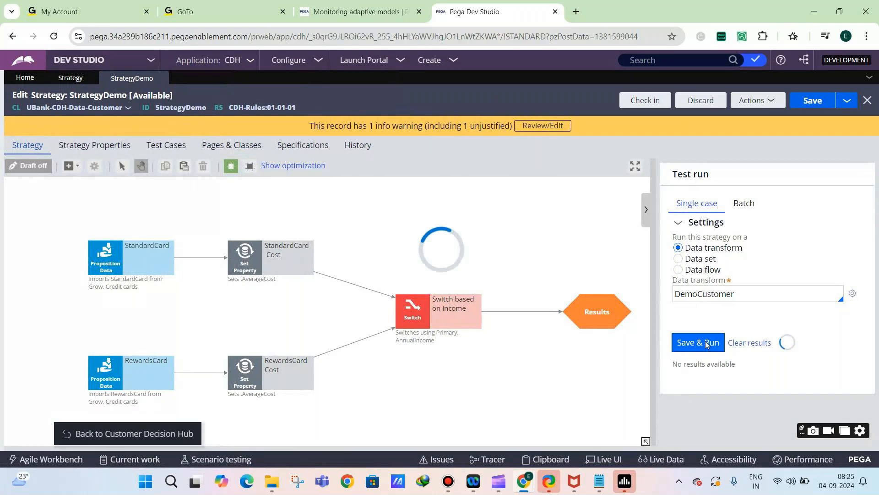
Clear the test run's data transform and look through the available data transforms for DemoCustomer
double_click(725, 303)
key("BackSpace")
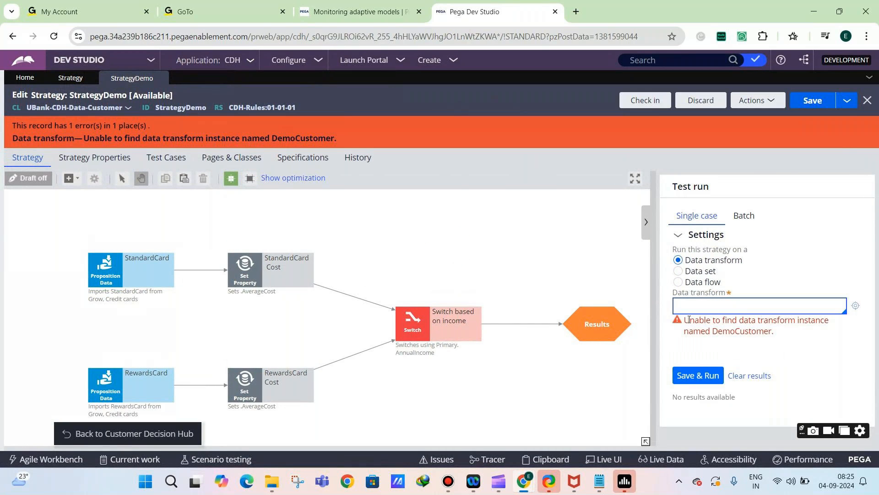
key("Down")
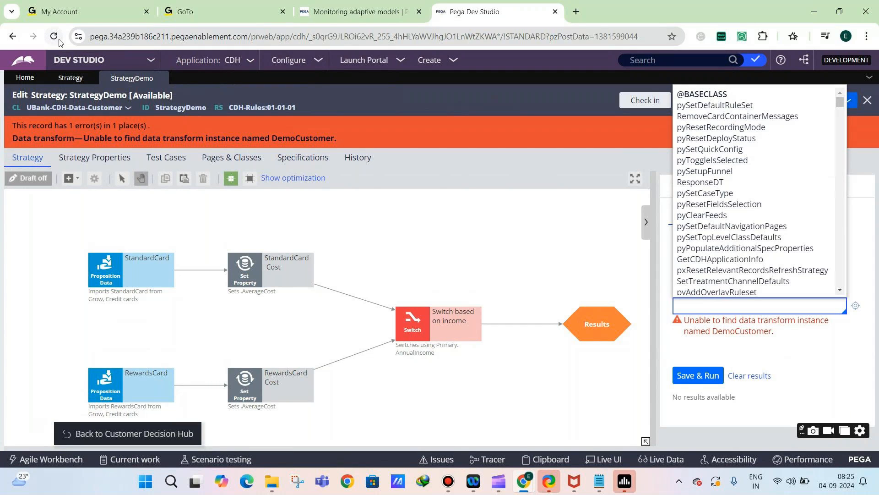
scroll(805, 251, "down", 2)
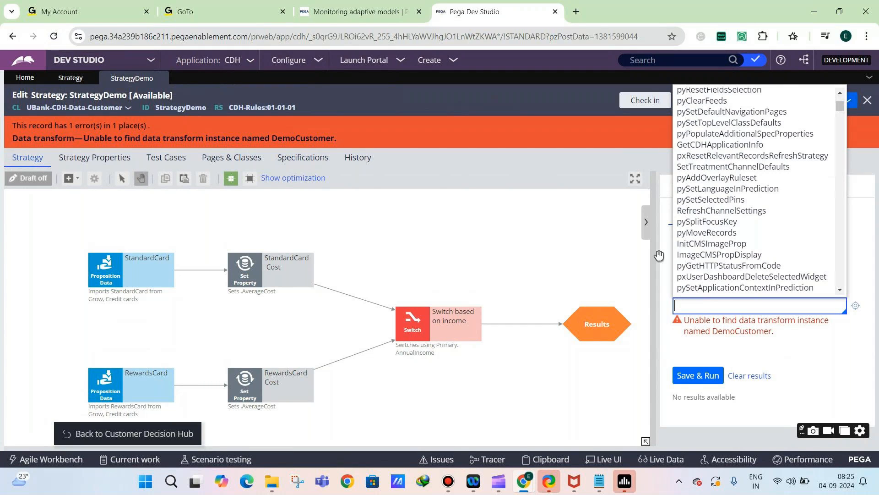
scroll(709, 213, "down", 3)
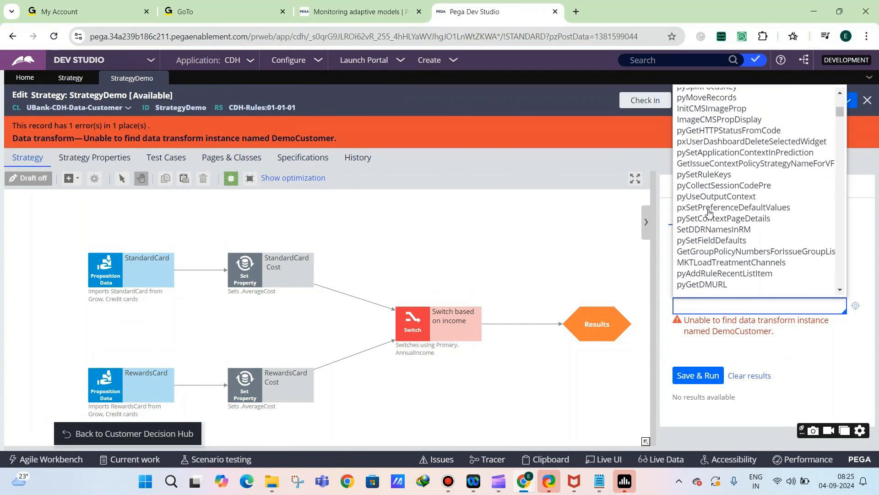
scroll(709, 213, "up", 1)
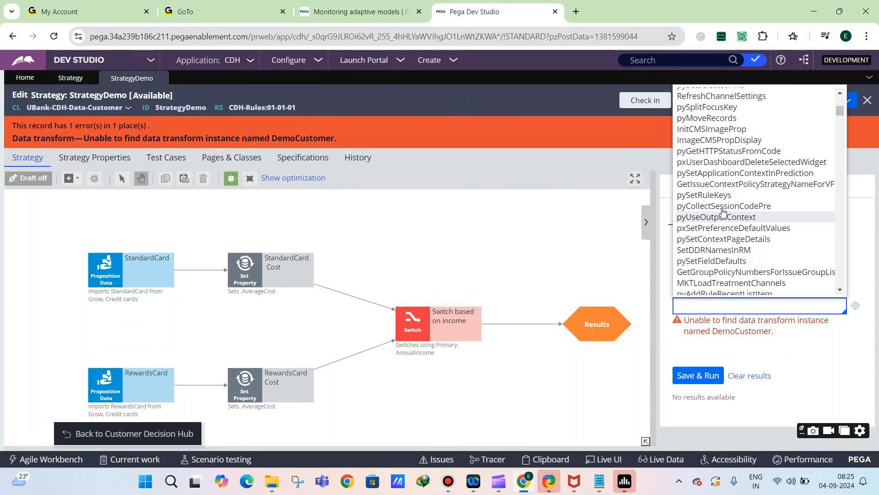
Reload the portal and reopen Prediction Studio from Customer Decision Hub
left_click(54, 35)
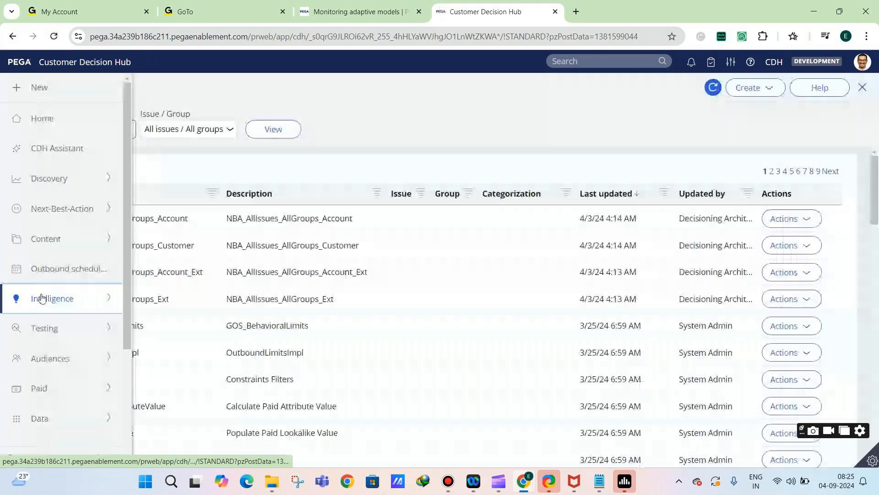
left_click(43, 299)
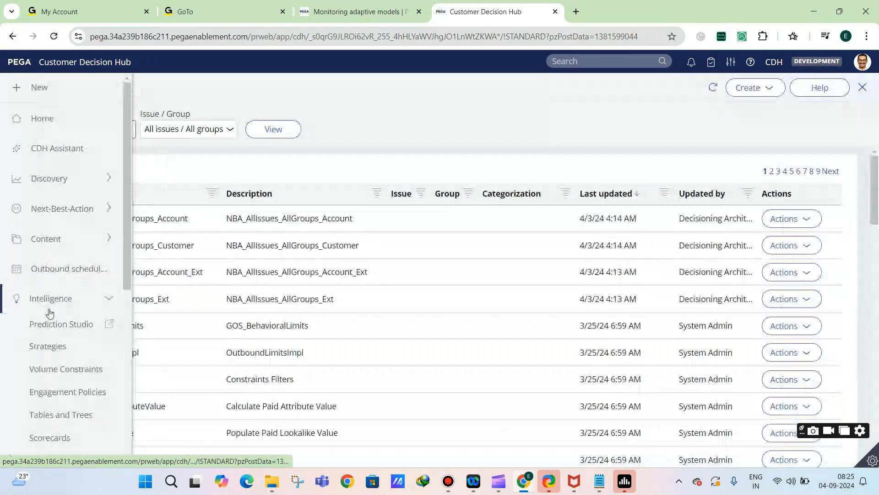
left_click(54, 328)
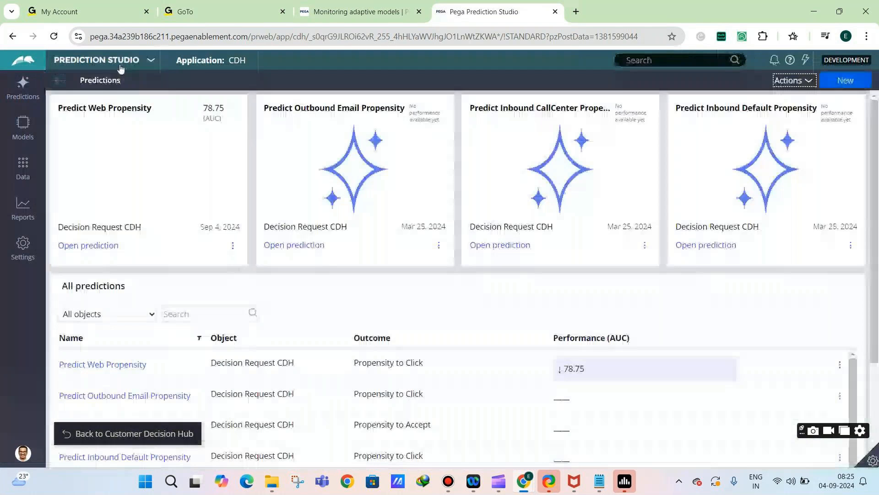
Switch to Dev Studio and review the condition of the Switch based on income component in StrategyDemo
left_click(120, 68)
left_click(87, 92)
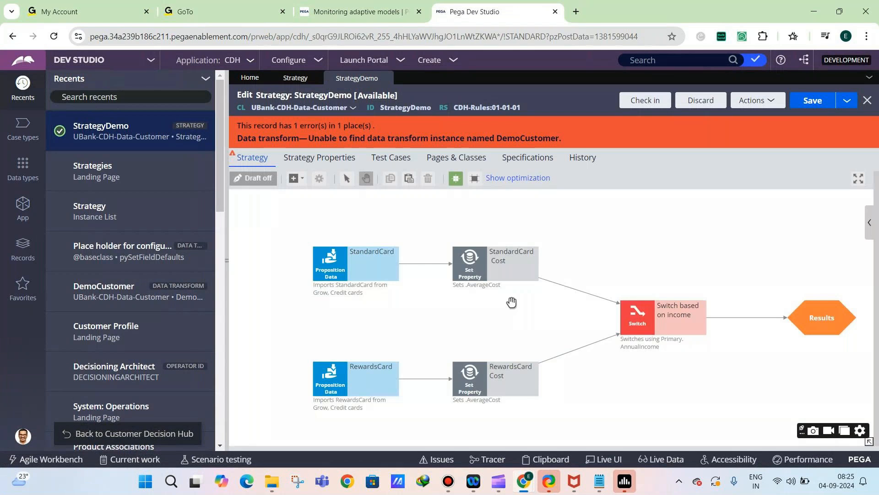
double_click(680, 306)
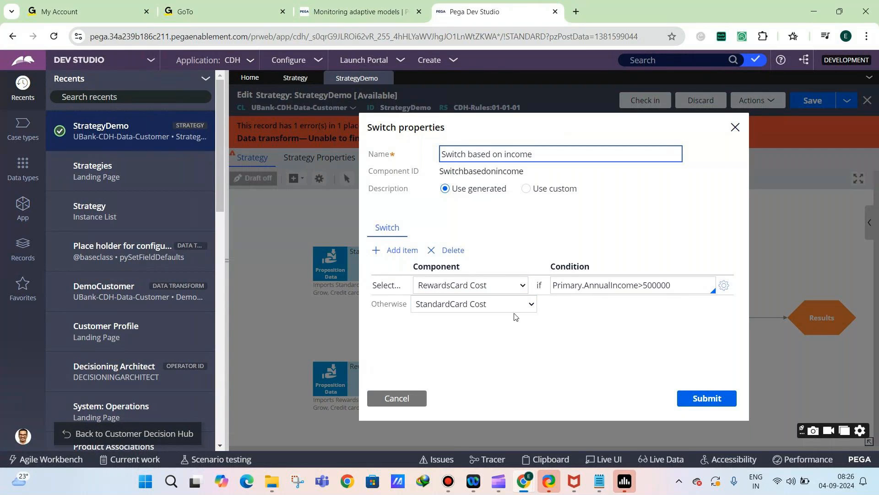
left_click(405, 405)
Show StrategyDemo's test run settings and list the Data Transform records of the Data Model category to check DemoCustomer
left_click(870, 226)
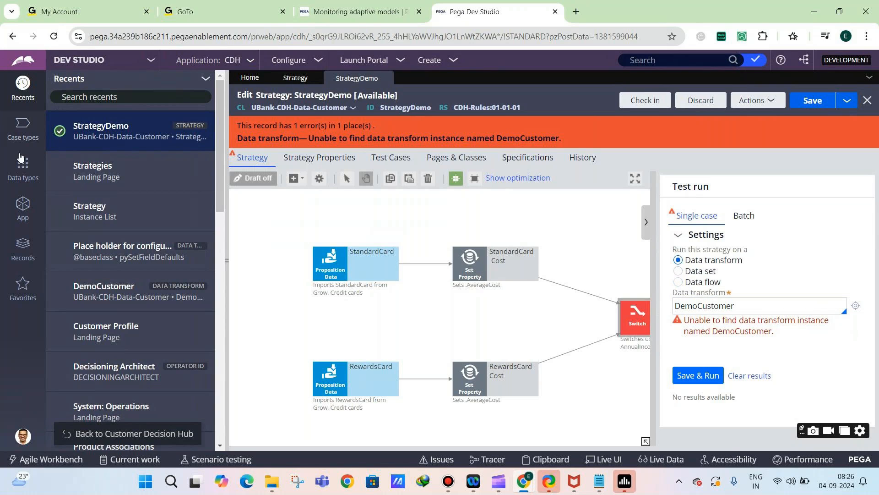
left_click(26, 247)
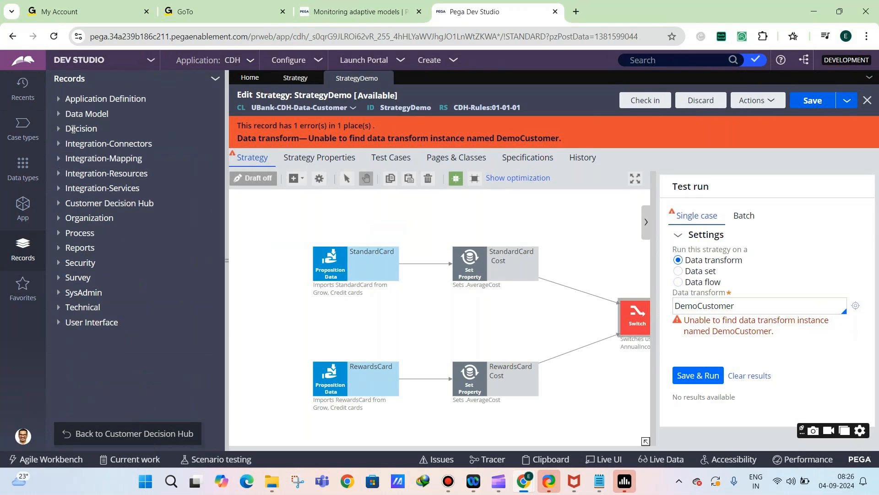
left_click(86, 114)
left_click(102, 189)
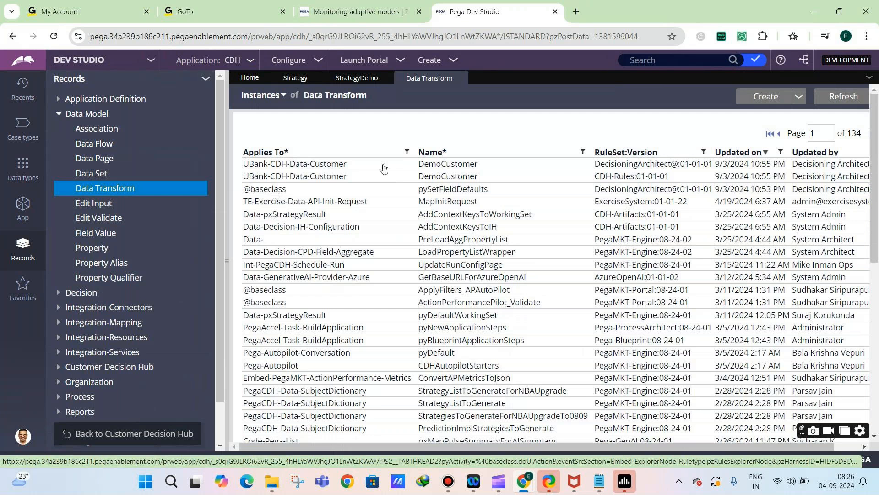
Return to the StrategyDemo strategy and start its check-in
left_click(357, 78)
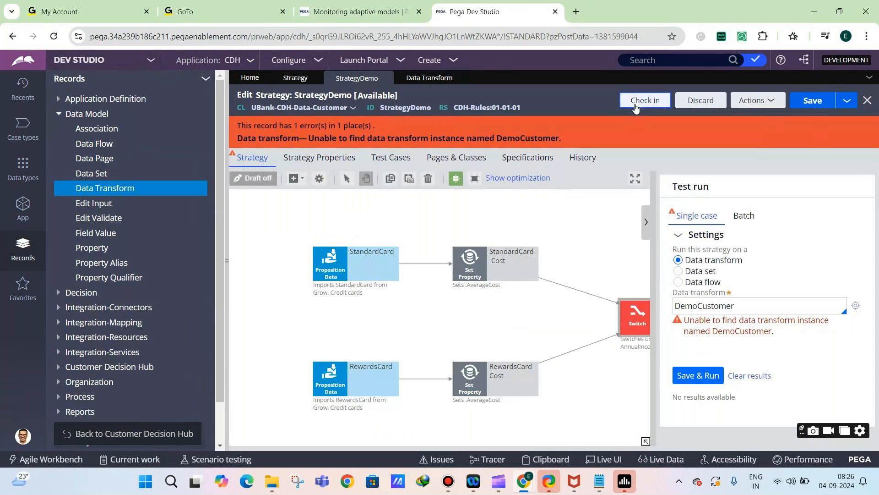
left_click(639, 100)
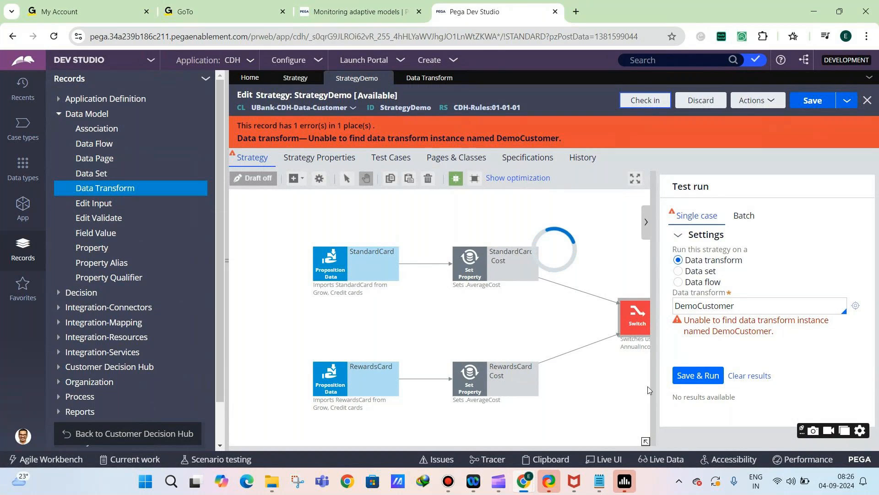
Add to the Notepad notes, below Prioritize component: "Switch Component -- Switch between multiple incoming components based on the condition that is satisfied"
mouse_move(608, 472)
left_click(608, 470)
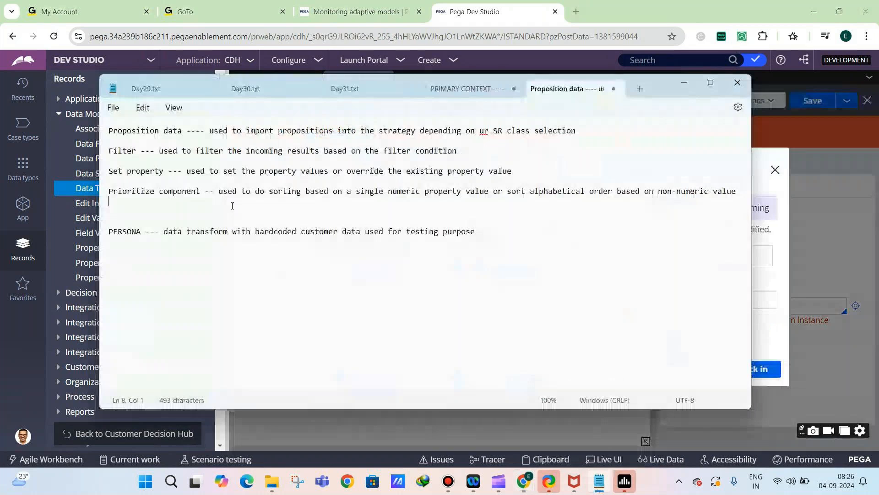
key("Return")
type("Swi")
key("BackSpace")
key("BackSpace")
type("witch Component -- S")
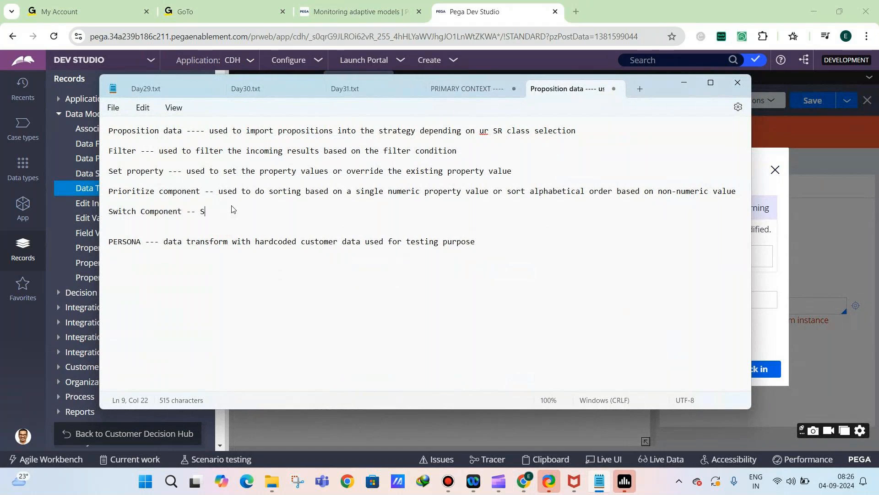
type("witch cetween multiple ")
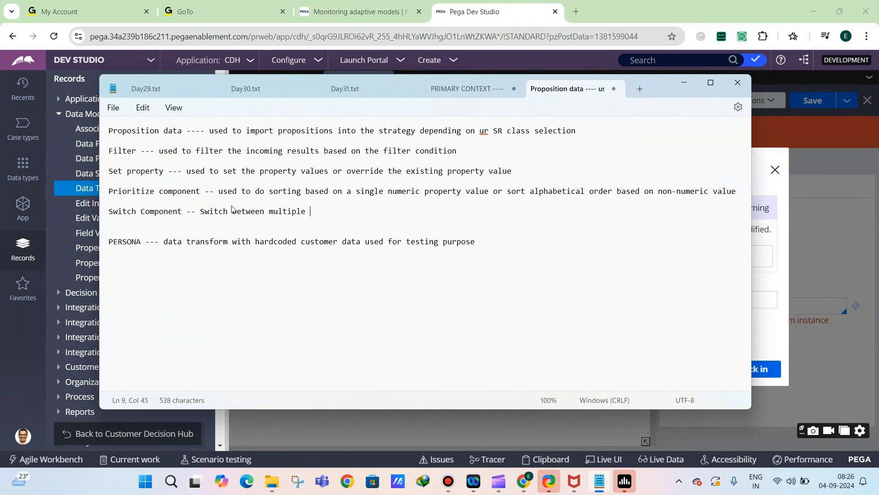
type("incoming components")
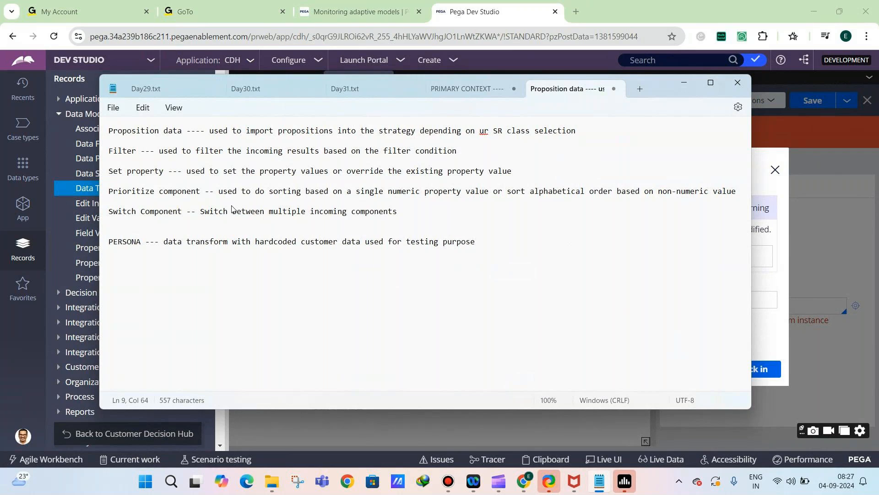
type(" based on the condition that is s")
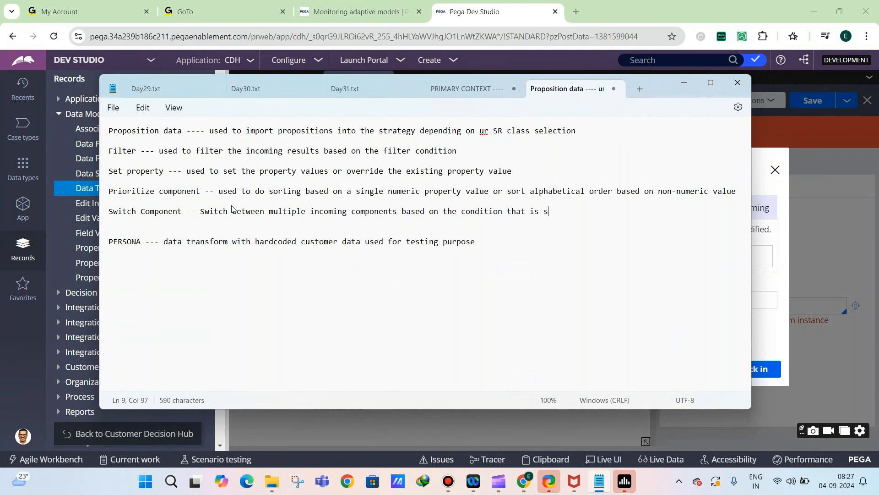
type("atisfied")
left_click_drag(405, 213, 522, 214)
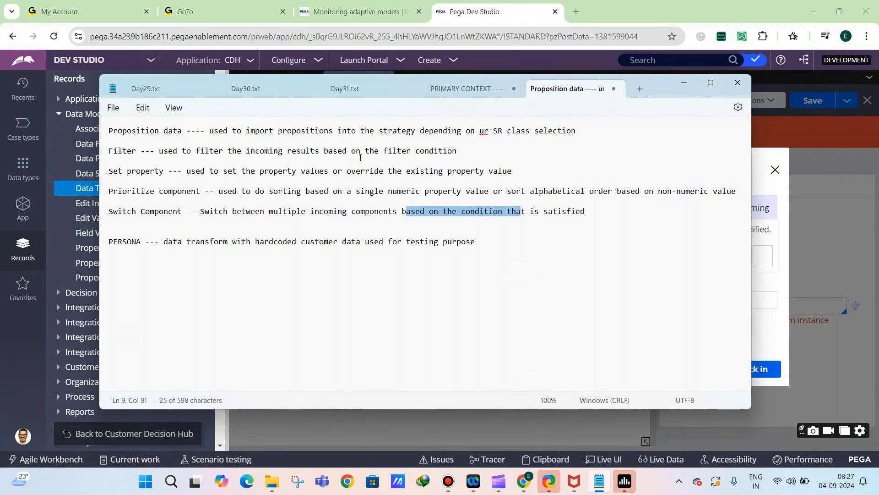
left_click(683, 84)
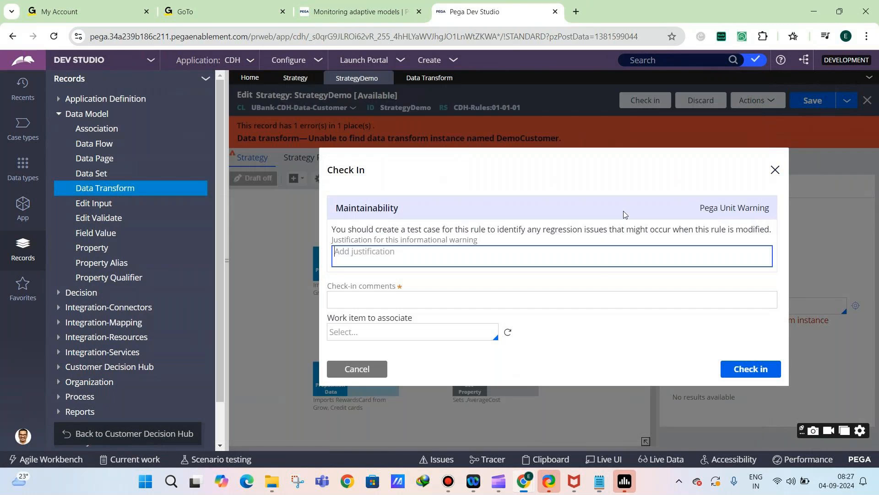
Check in StrategyDemo with the comment "mm", check it out again and collapse the records explorer
left_click(511, 296)
type("mm")
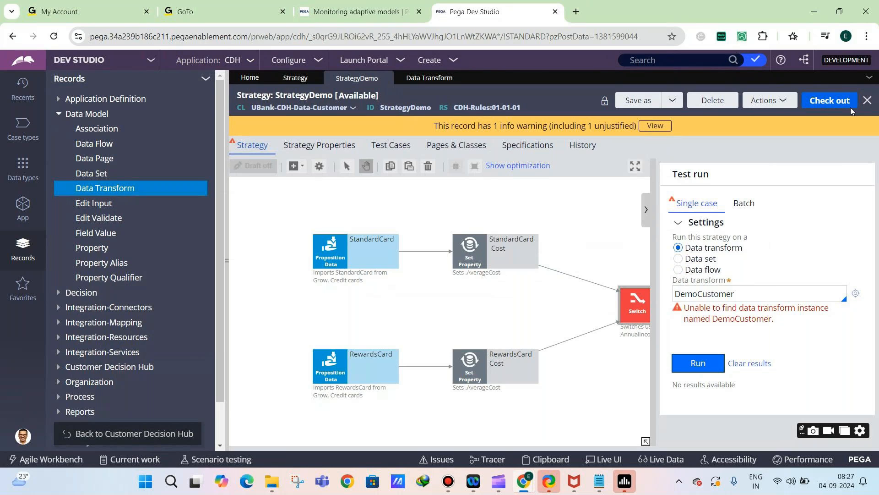
left_click(227, 277)
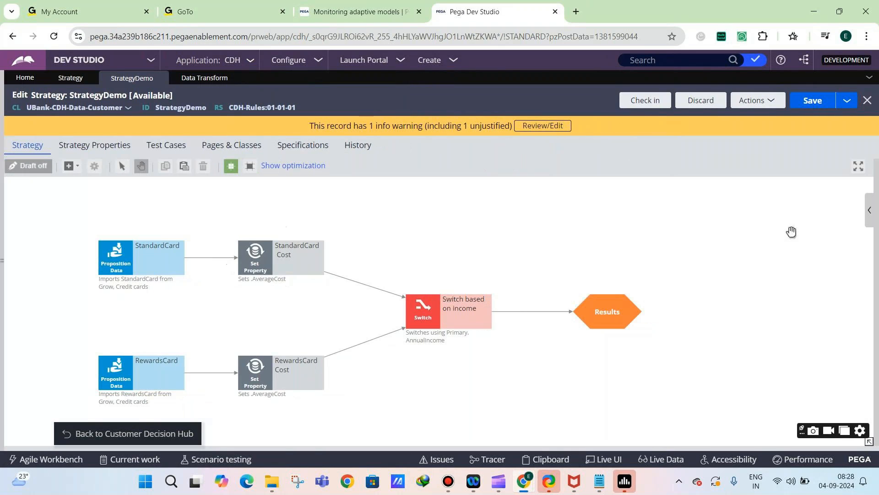
Show the test run settings and try again to save and run StrategyDemo on the DemoCustomer data transform
left_click(869, 210)
left_click(691, 341)
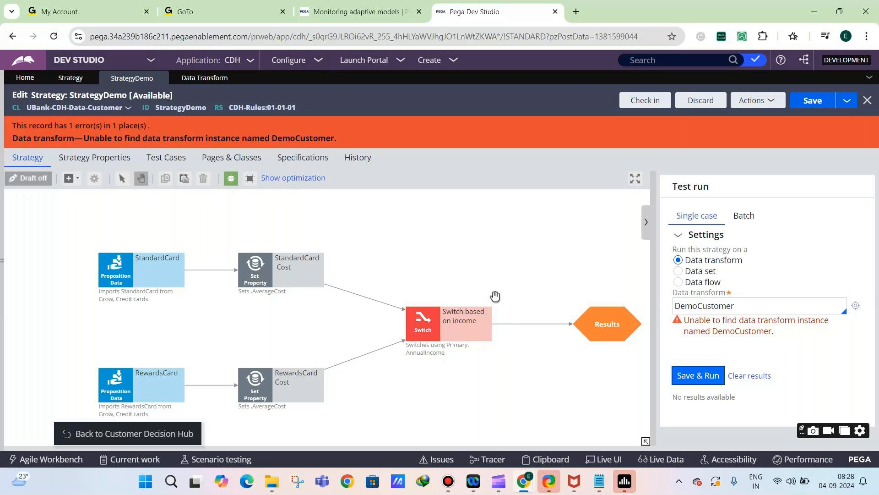
Review the Switch component's selection rule, examining the annual income condition and the Otherwise component, without changing anything
double_click(472, 321)
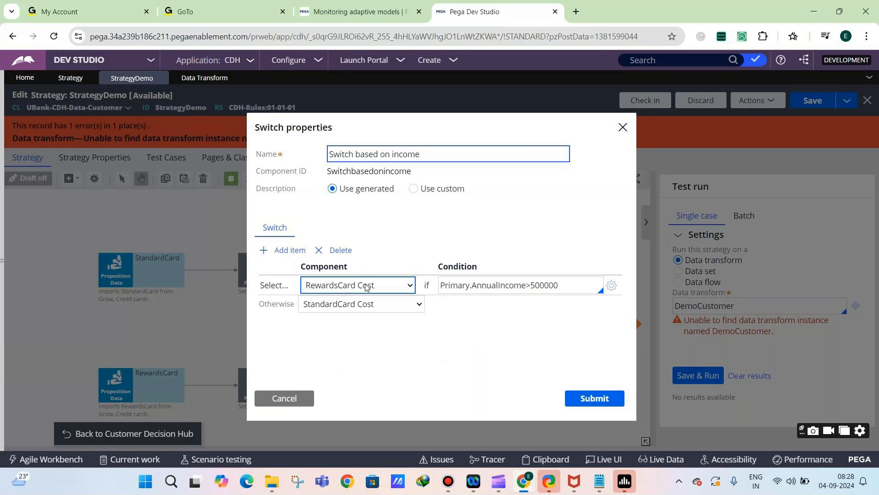
left_click_drag(439, 285, 595, 286)
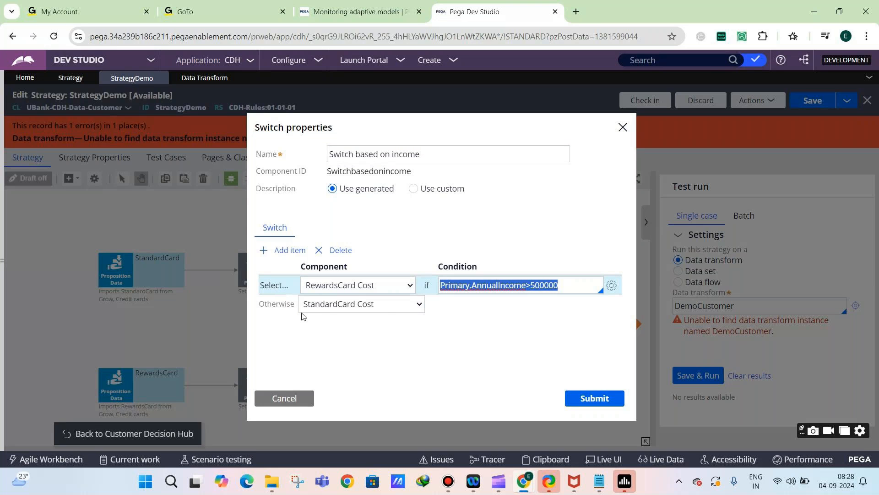
left_click(305, 397)
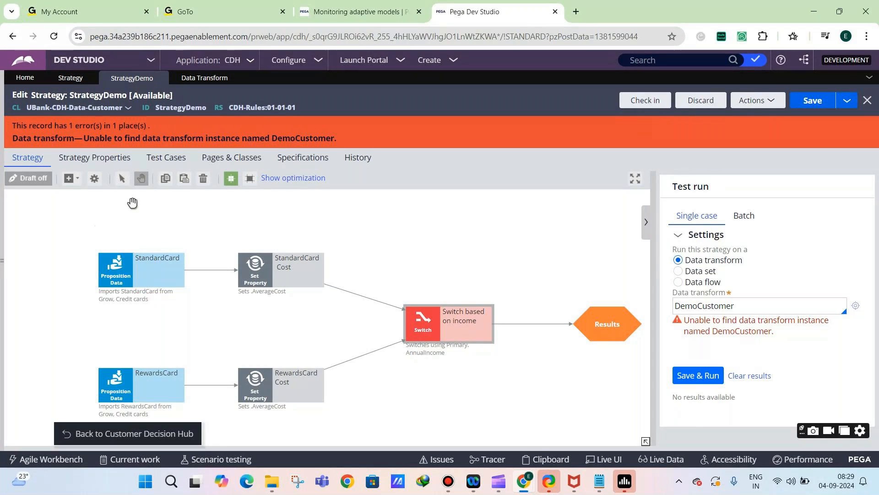
left_click(81, 175)
mouse_move(123, 287)
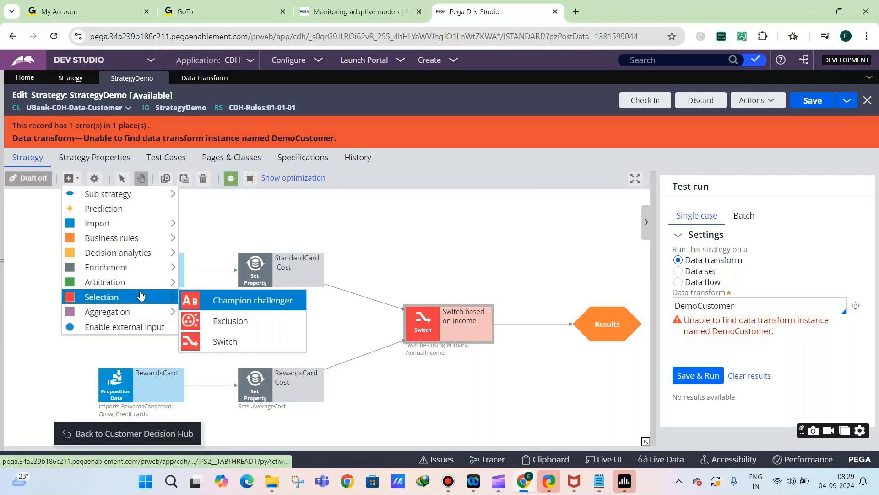
right_click(204, 217)
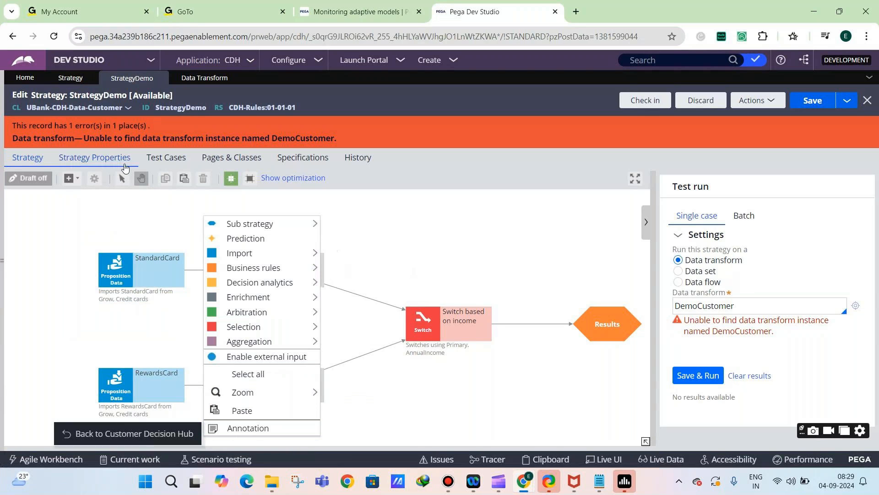
left_click(166, 157)
left_click(231, 157)
left_click(31, 158)
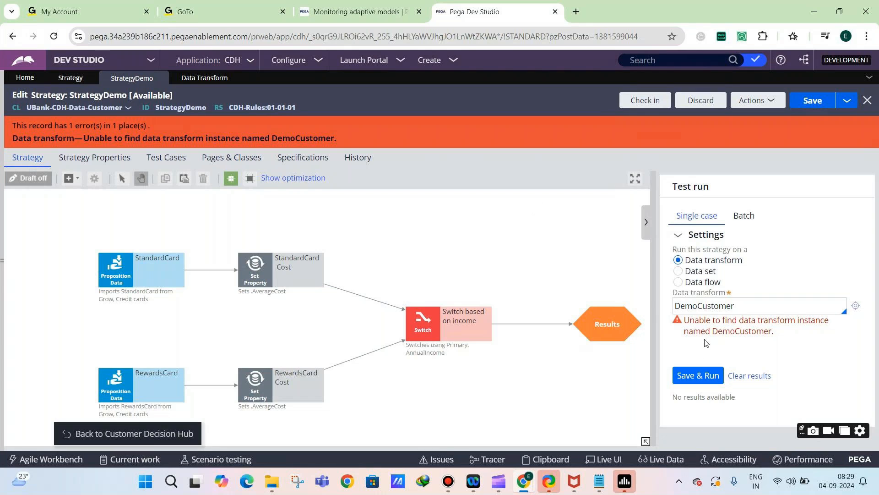
left_click(696, 306)
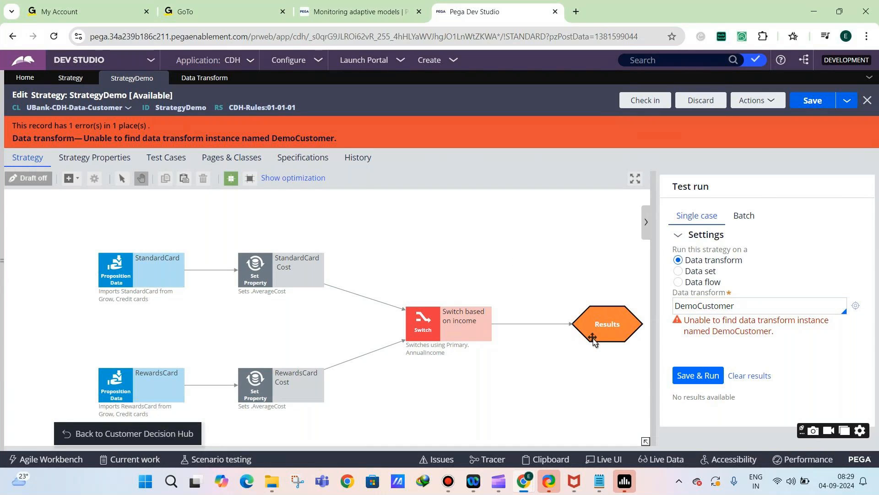
mouse_move(524, 481)
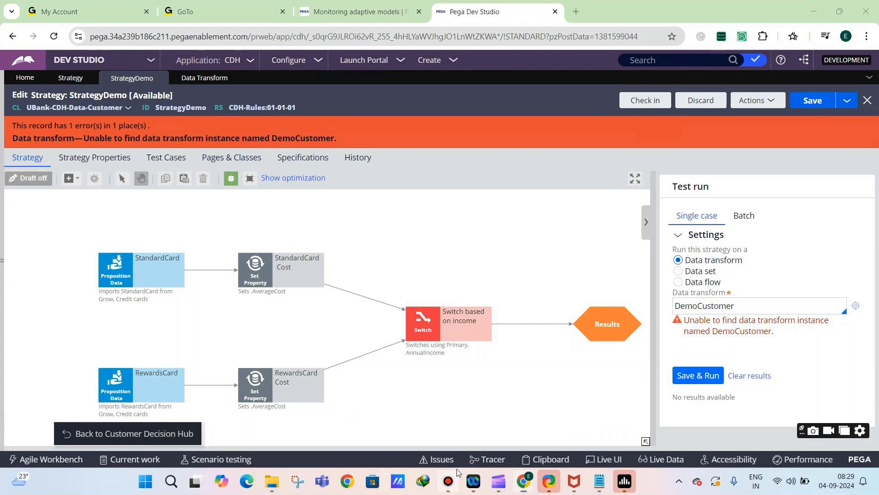
left_click(449, 479)
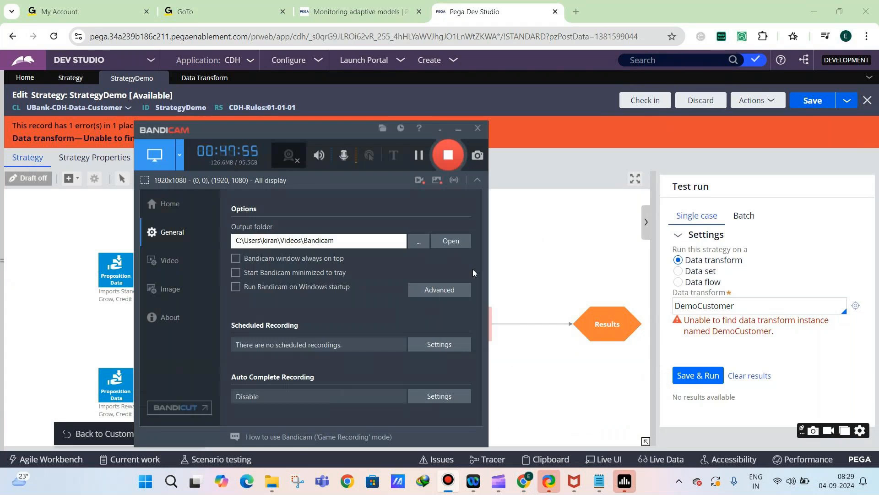
left_click(458, 128)
mouse_move(524, 481)
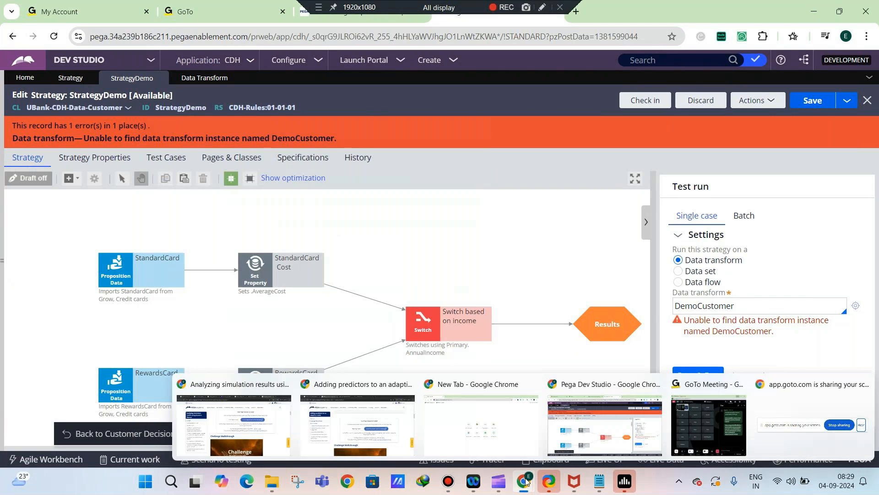
left_click(709, 425)
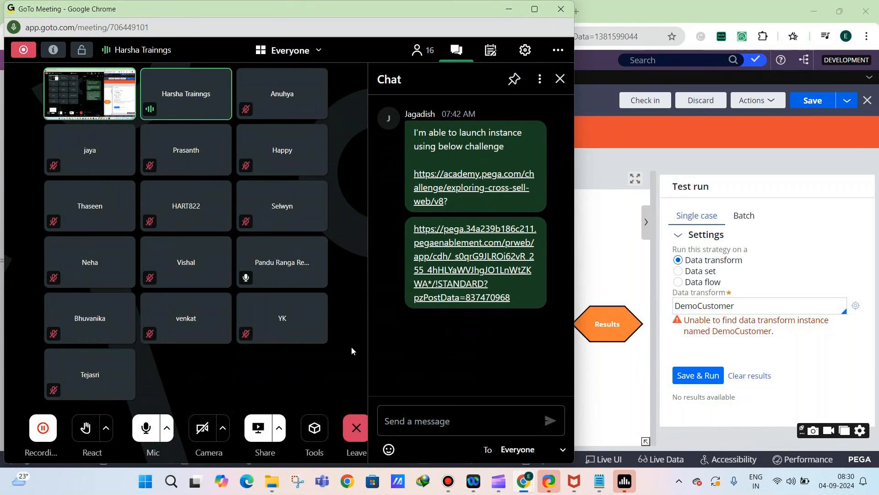
left_click(502, 12)
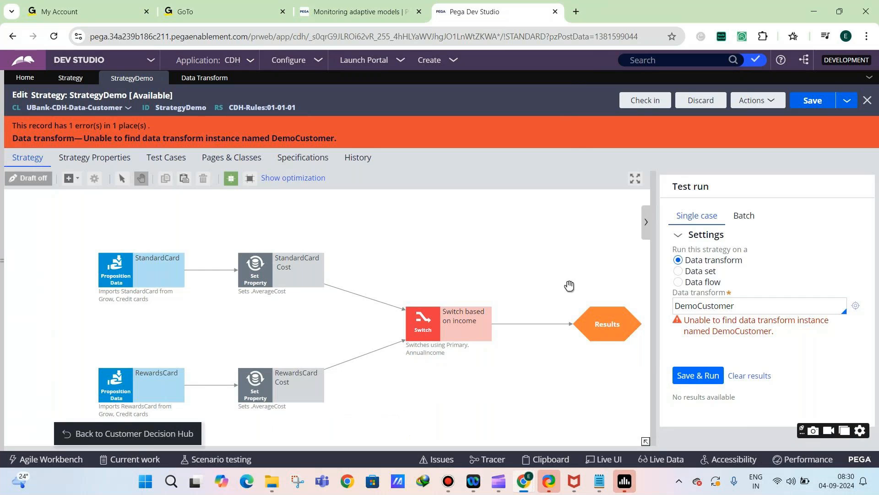
mouse_move(524, 481)
left_click(700, 419)
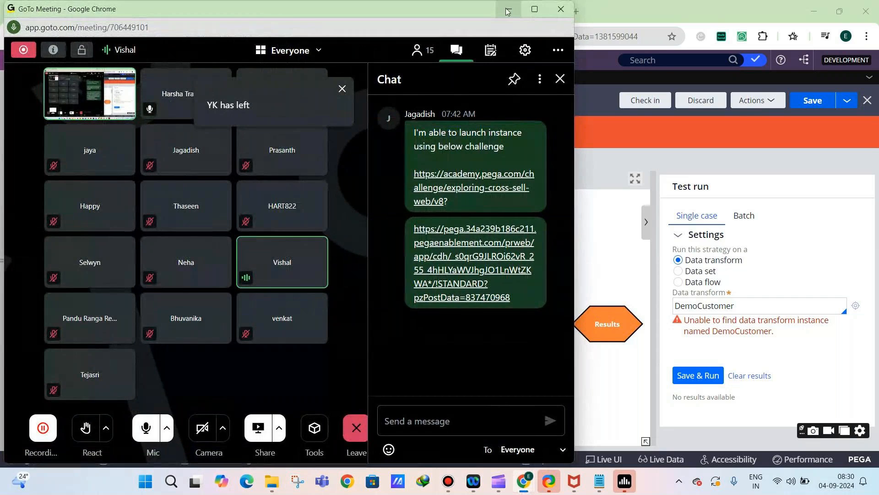
Hide the test run settings and place an external sub strategy component above the Switch on the StrategyDemo canvas
left_click(646, 224)
left_click(646, 224)
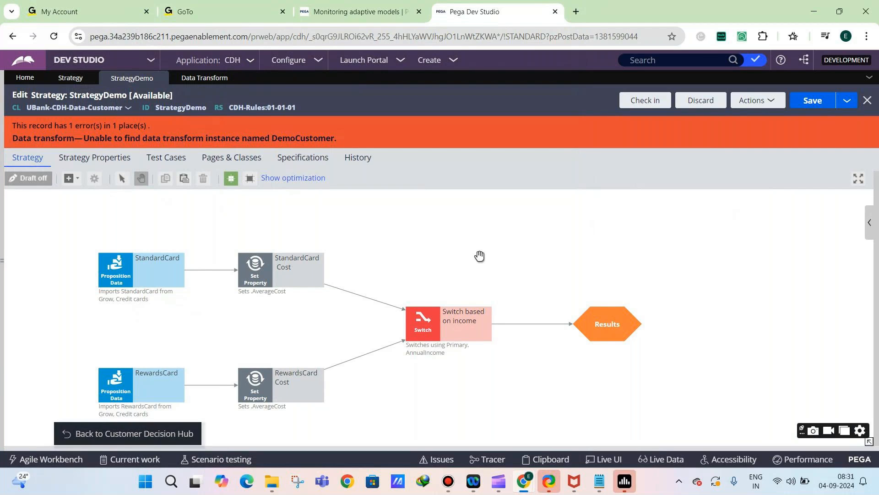
left_click(70, 178)
mouse_move(87, 195)
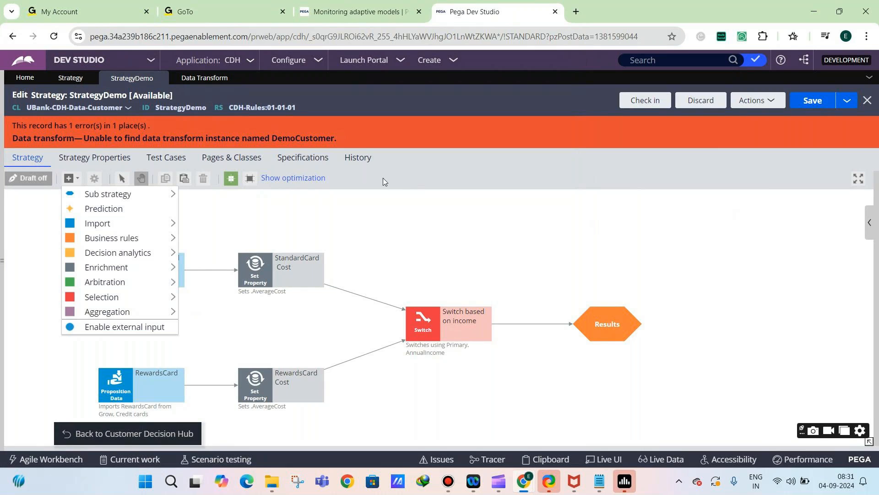
mouse_move(122, 193)
mouse_move(162, 197)
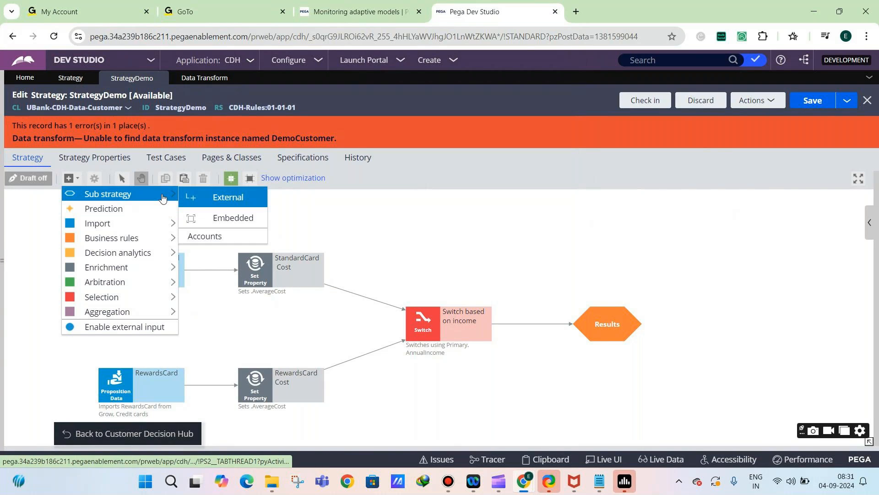
left_click(200, 197)
left_click(362, 232)
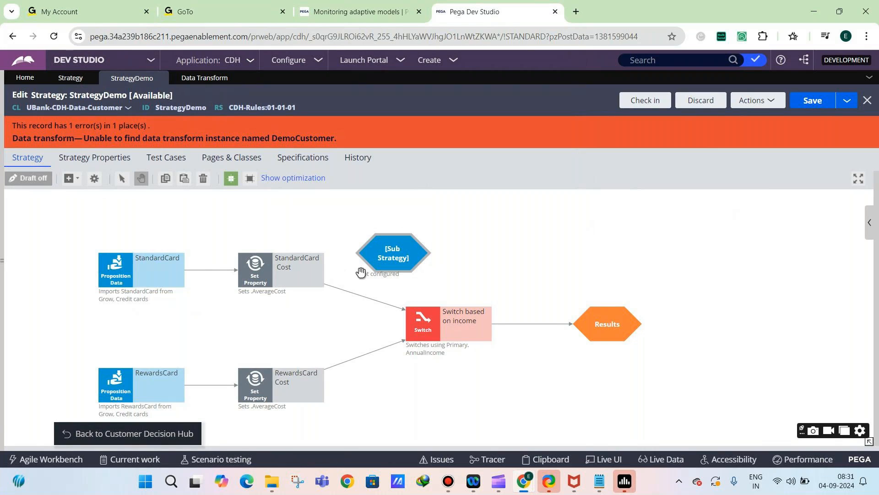
right_click(385, 260)
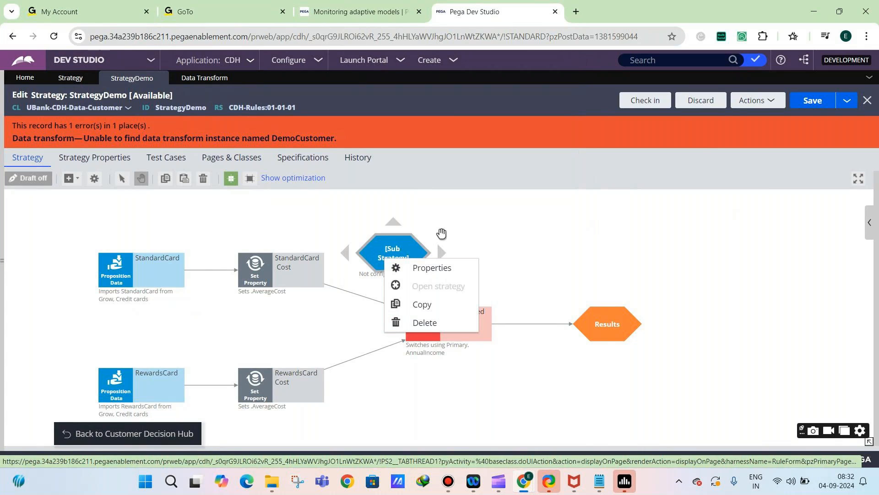
Delete the unconfigured sub strategy component and place a new external sub strategy above the Switch on the canvas
left_click(420, 319)
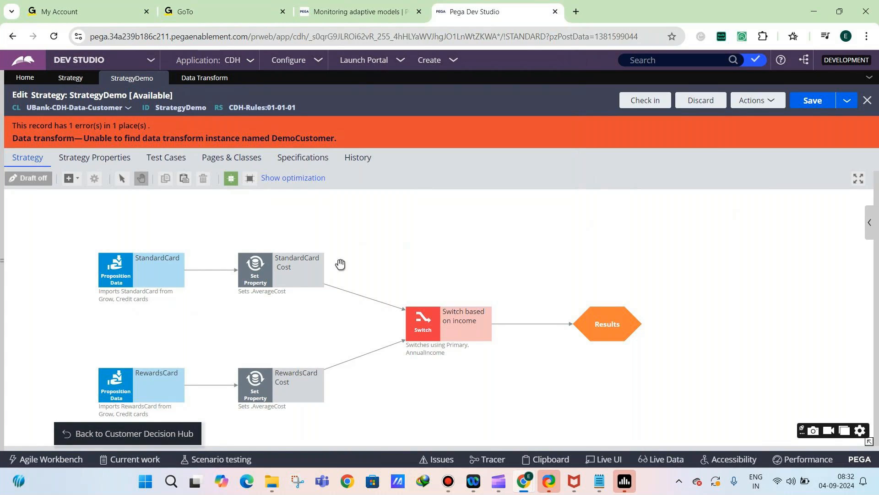
left_click(76, 186)
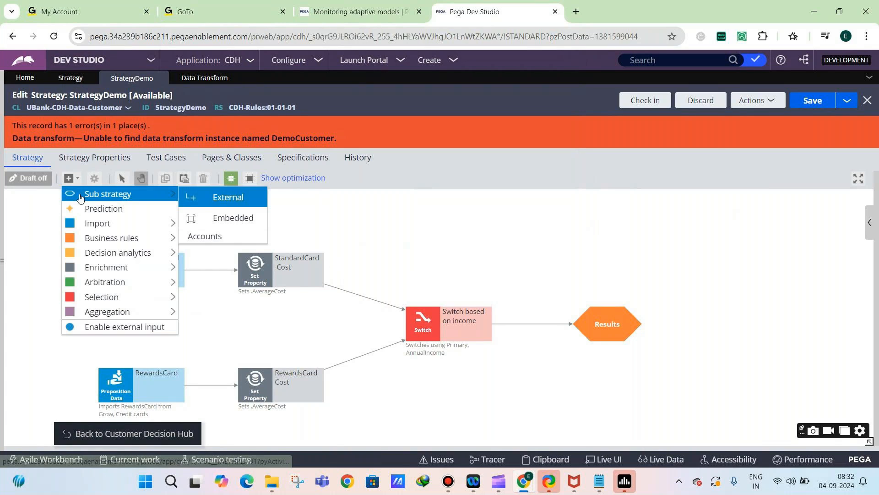
left_click(206, 202)
left_click(375, 222)
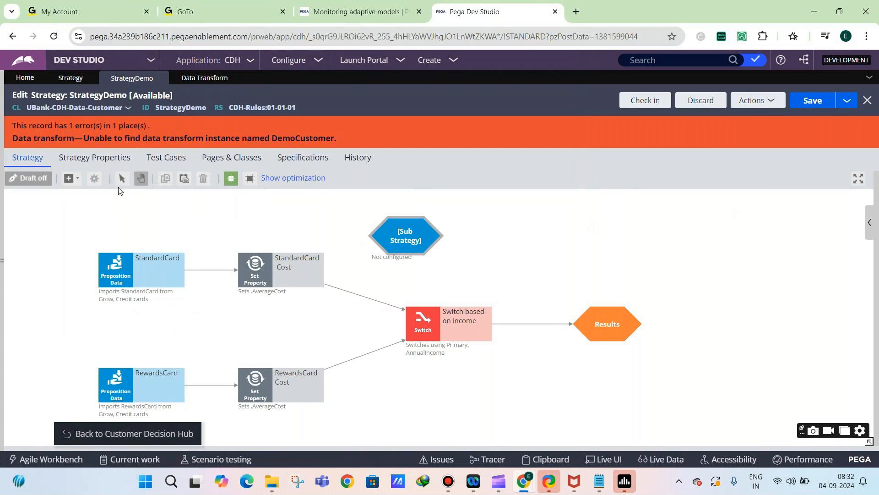
Delete the unconfigured sub strategy component above the Switch and show the test run settings of StrategyDemo
left_click(71, 178)
mouse_move(87, 191)
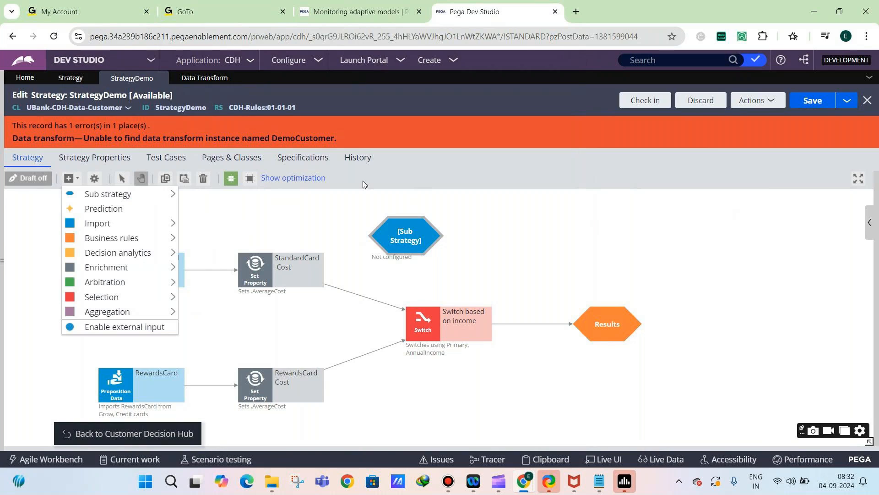
mouse_move(383, 231)
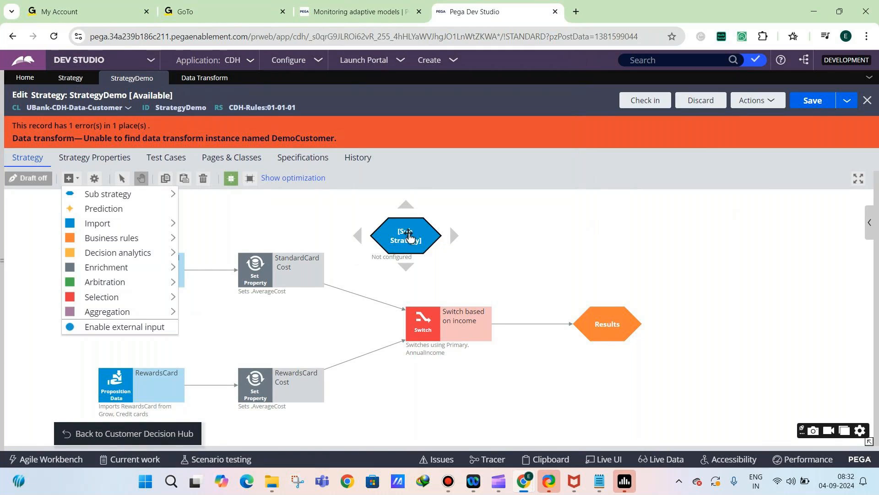
left_click(408, 230)
right_click(408, 230)
left_click(436, 289)
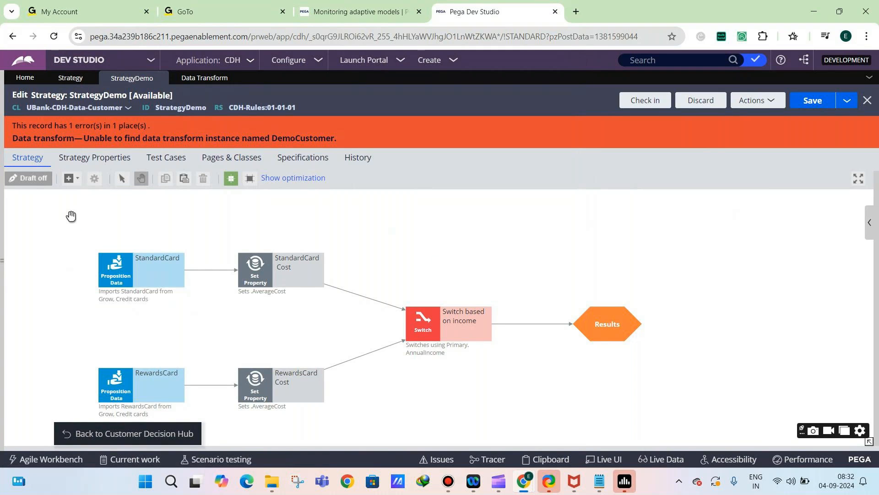
left_click(71, 178)
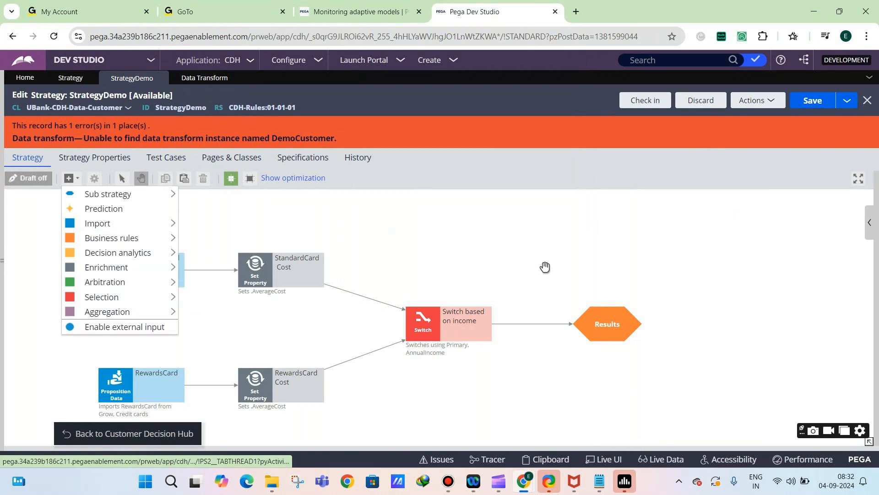
left_click(871, 235)
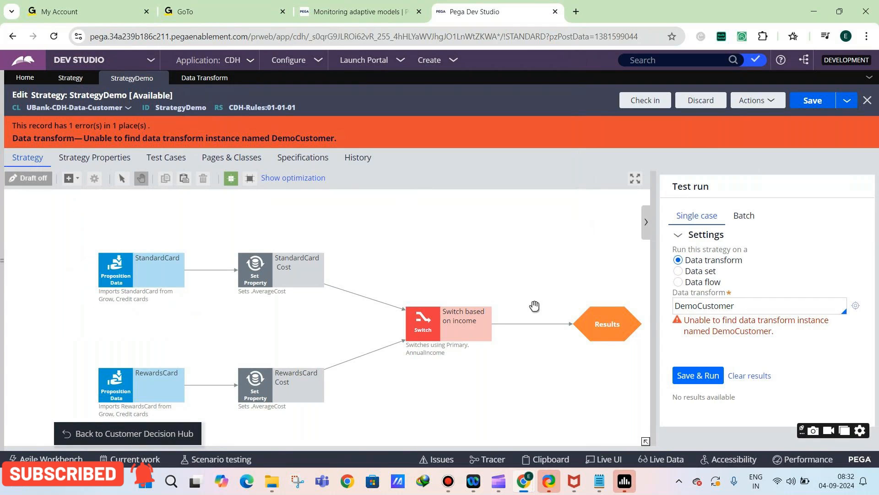
Switch to the GoTo Meeting window and turn the microphone off and back on
mouse_move(523, 481)
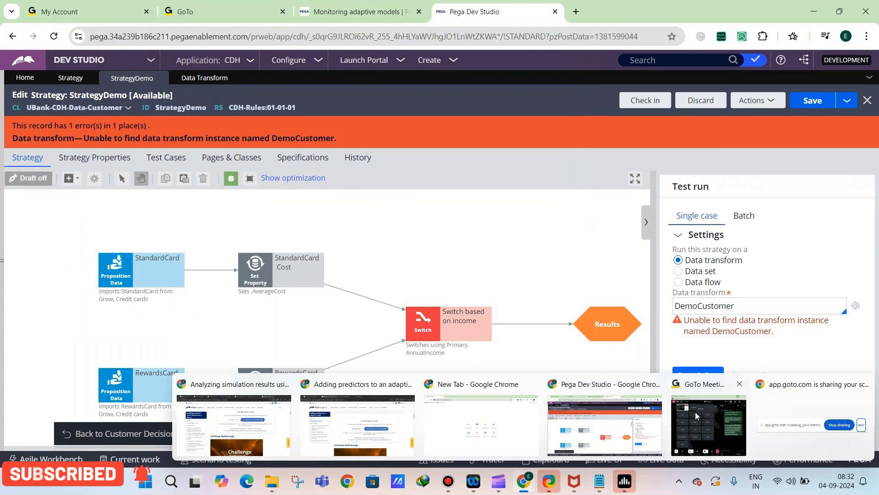
left_click(709, 425)
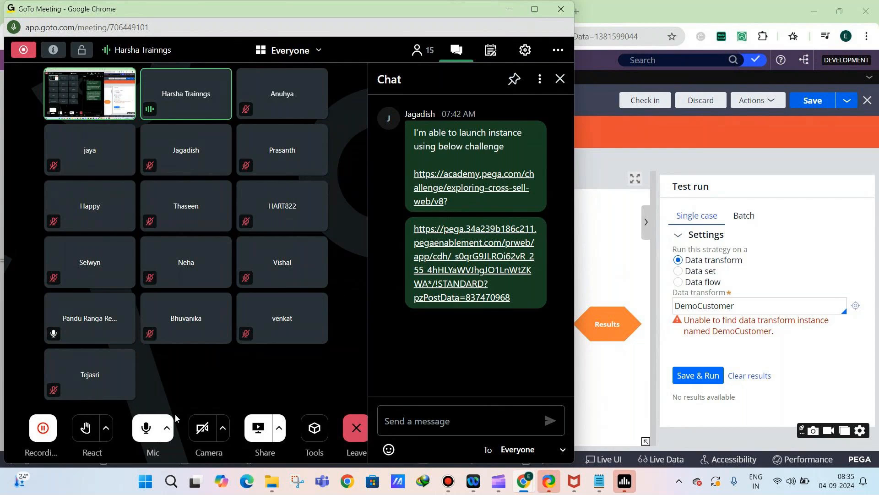
left_click(148, 430)
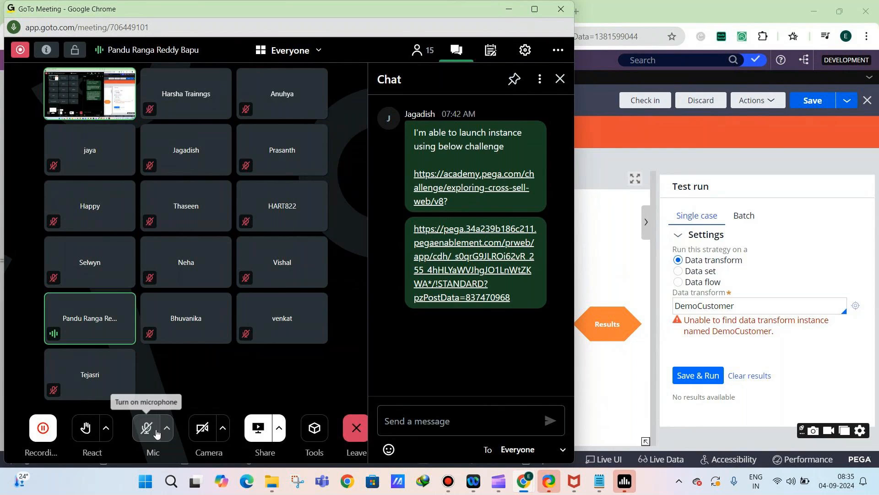
left_click(153, 433)
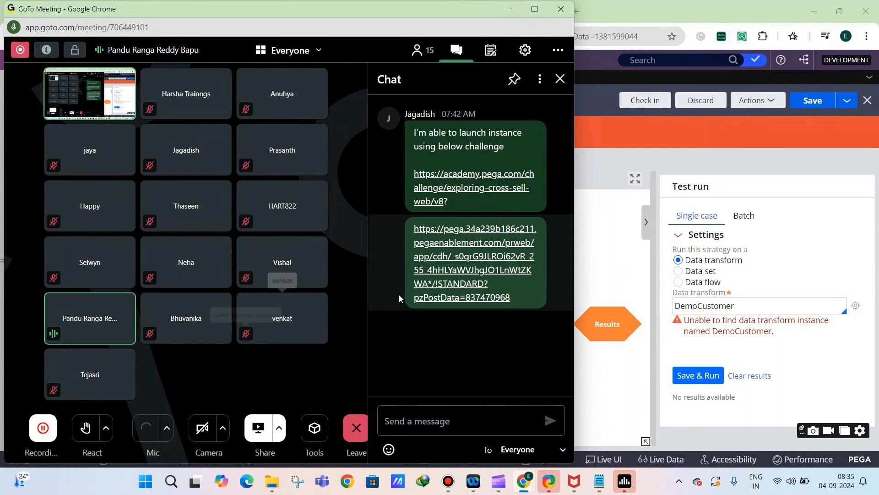